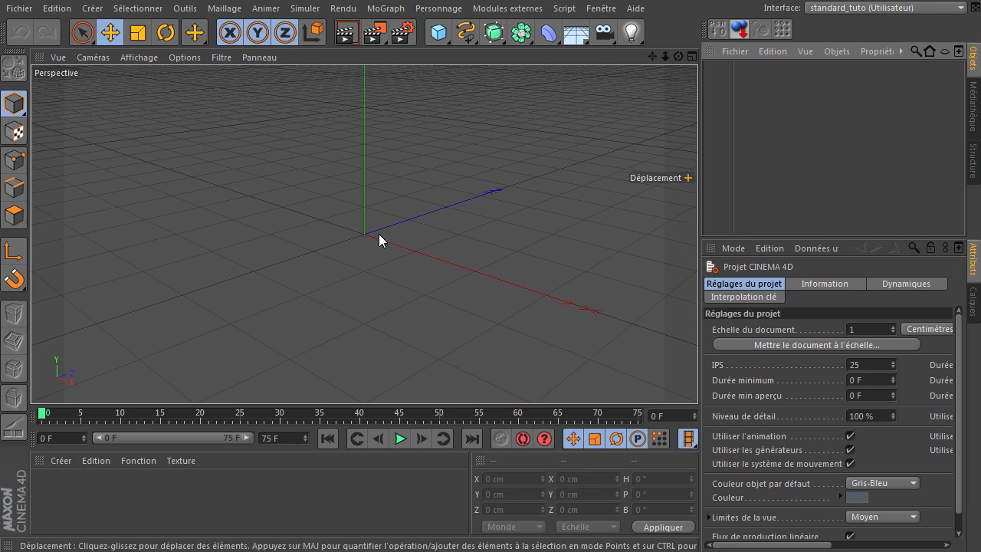
Add a cube and a sphere to the scene and display the view in Gouraud shading with lines.
left_click(439, 34)
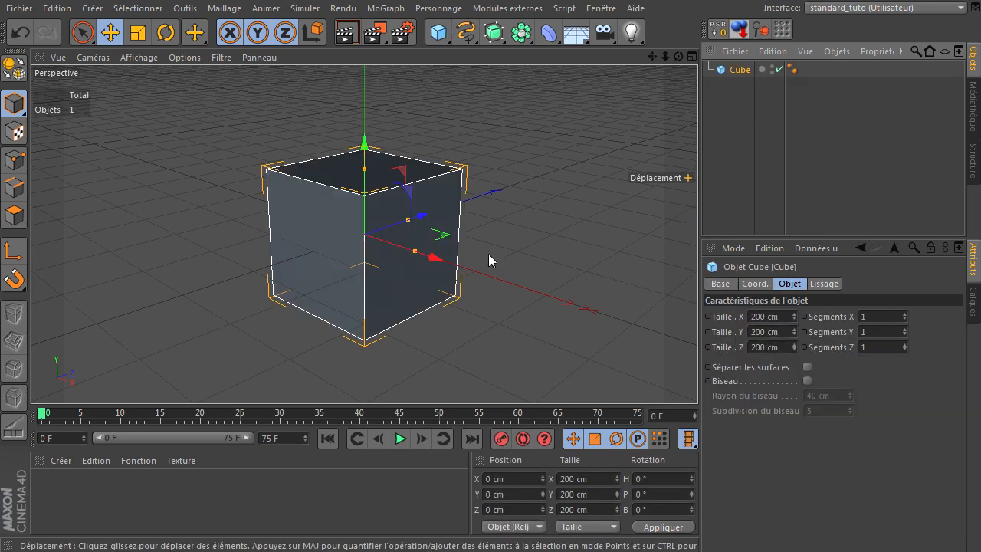
left_click(446, 39)
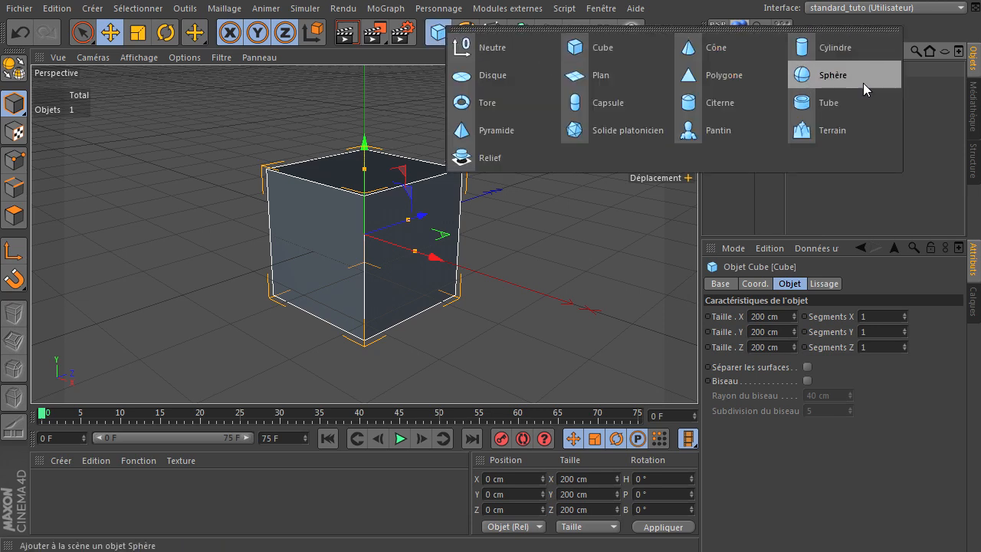
left_click(863, 82)
left_click(128, 59)
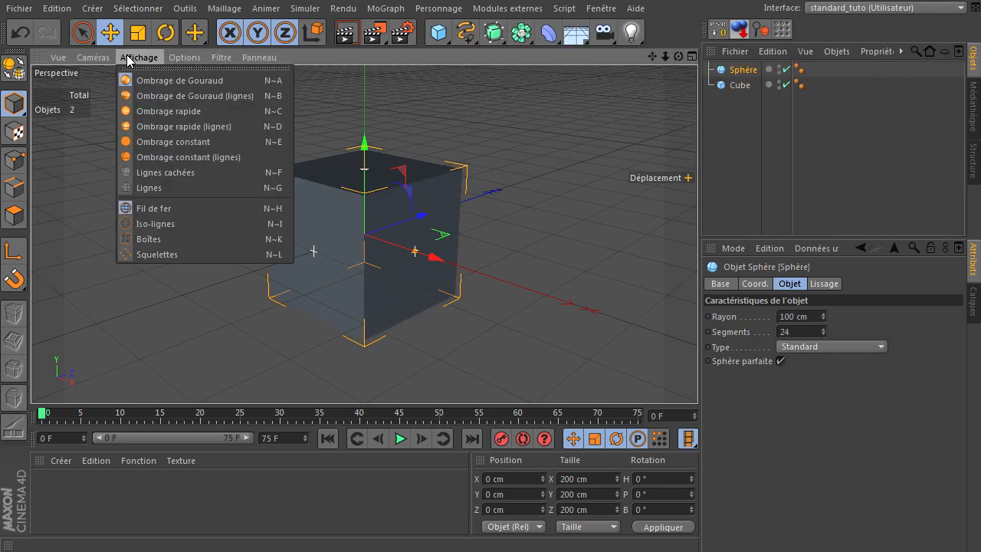
left_click(138, 96)
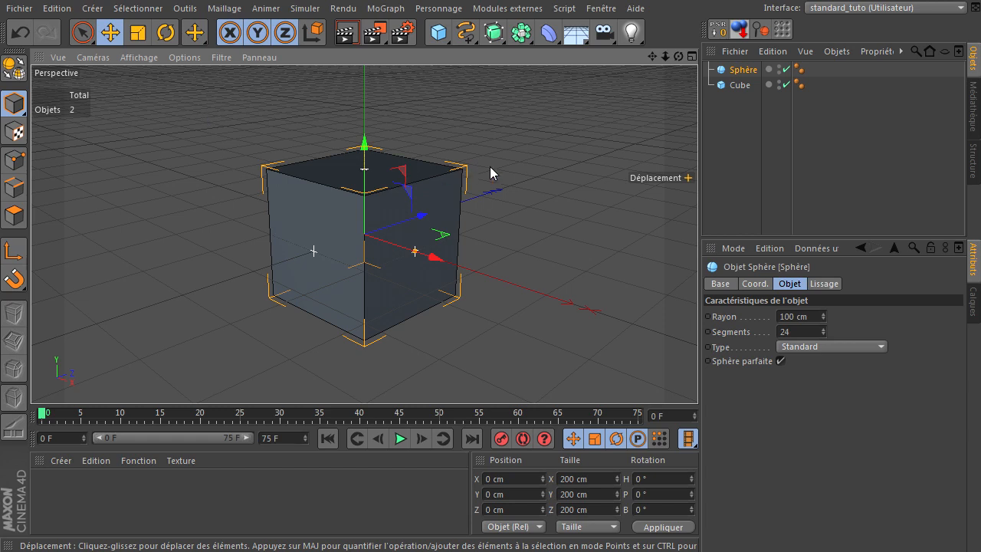
Drop the sphere and the cube onto the ground so their lowest points sit at Y 0.
left_click(739, 85, "ctrl")
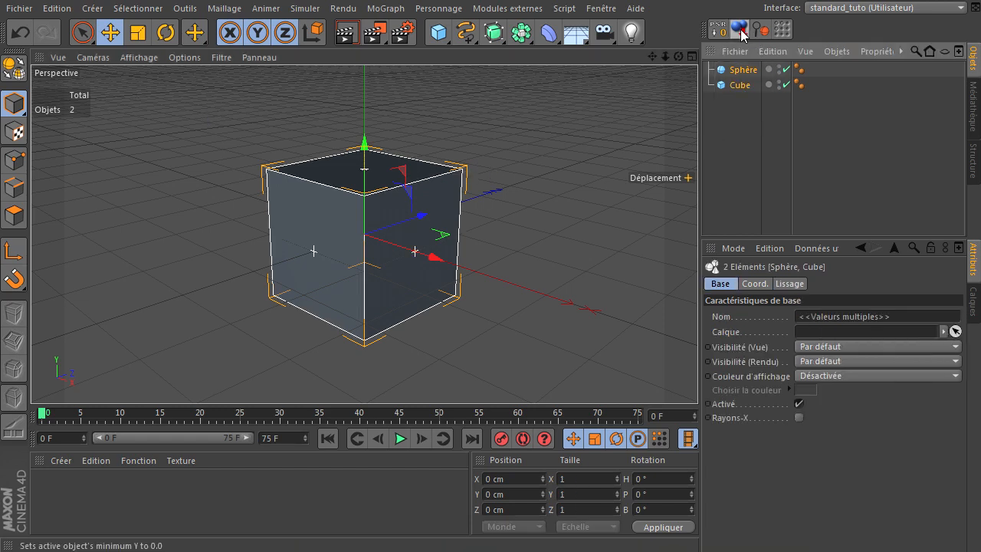
left_click(740, 31)
left_click(726, 149)
Separate the objects along the Z axis, moving the sphere to about 179 cm and the cube to about -102 cm.
left_click(742, 70)
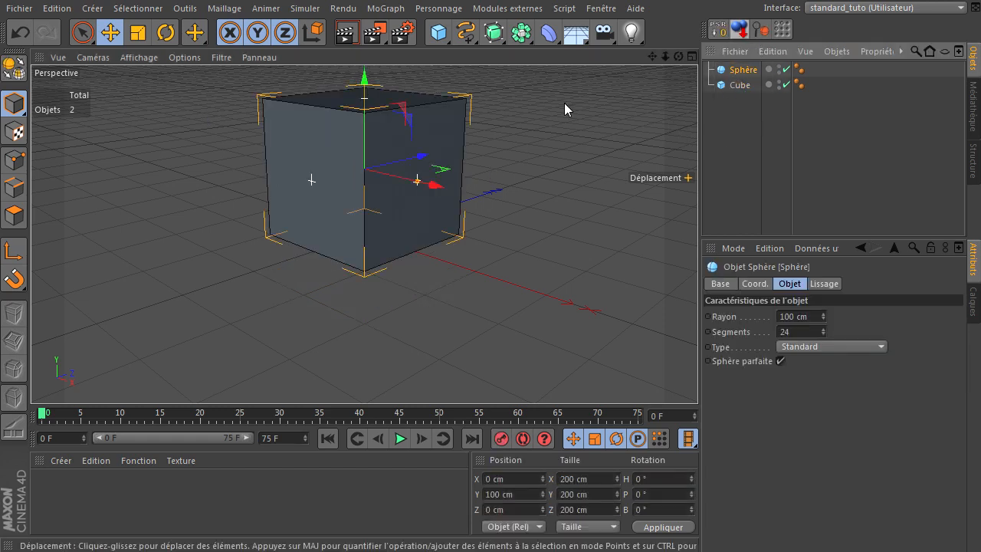
left_click_drag(426, 157, 546, 132)
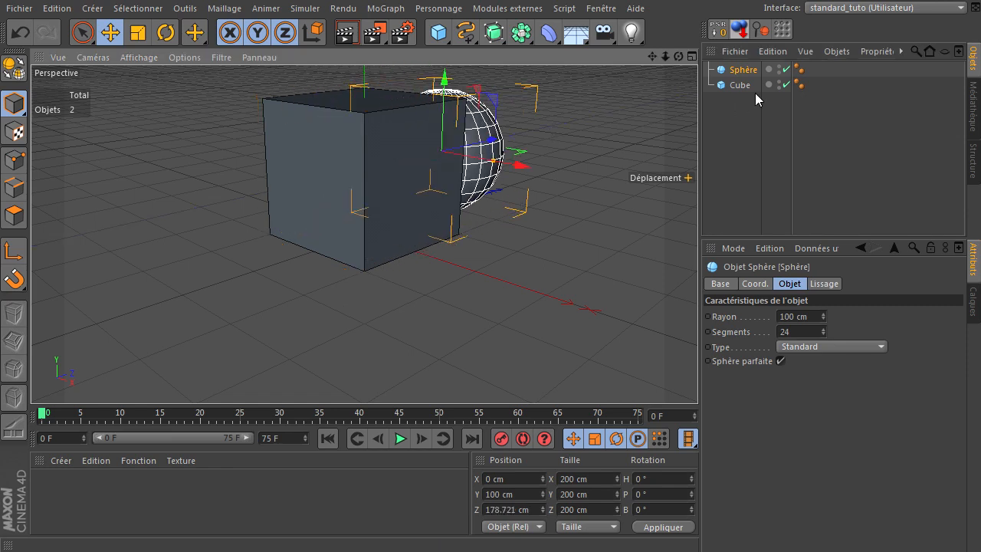
left_click(739, 85)
left_click_drag(405, 160, 369, 168)
left_click_drag(678, 56, 698, 375)
left_click_drag(650, 55, 696, 376)
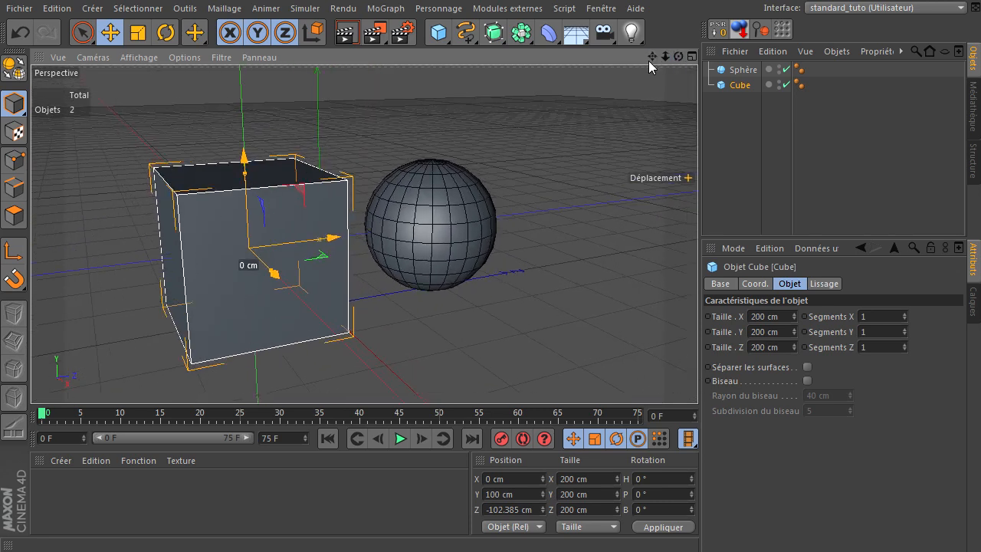
Create a new material, turn off its Spécularité channel and apply it to the sphere and the cube.
double_click(148, 495)
double_click(62, 494)
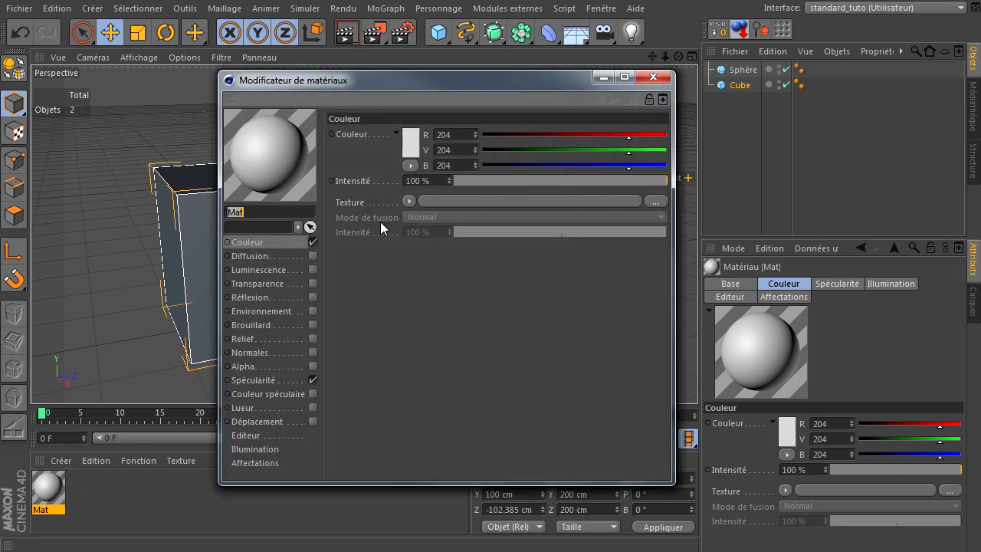
left_click_drag(443, 88, 314, 40)
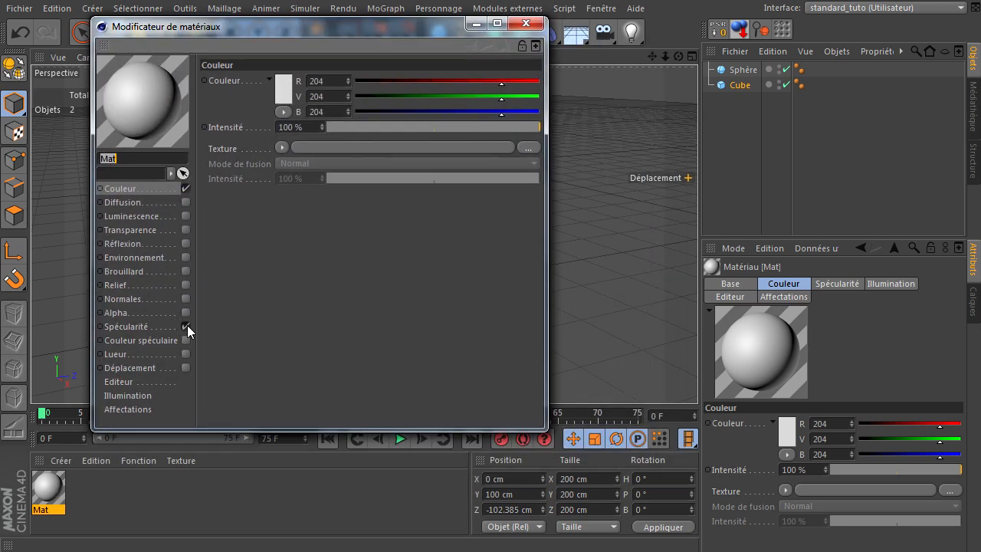
left_click(185, 326)
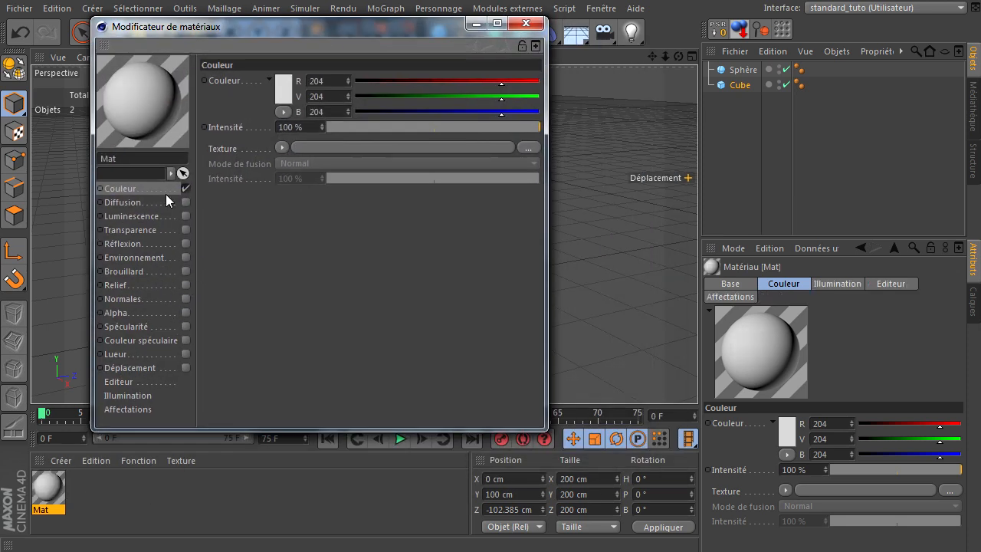
left_click(526, 23)
left_click_drag(782, 200, 740, 88)
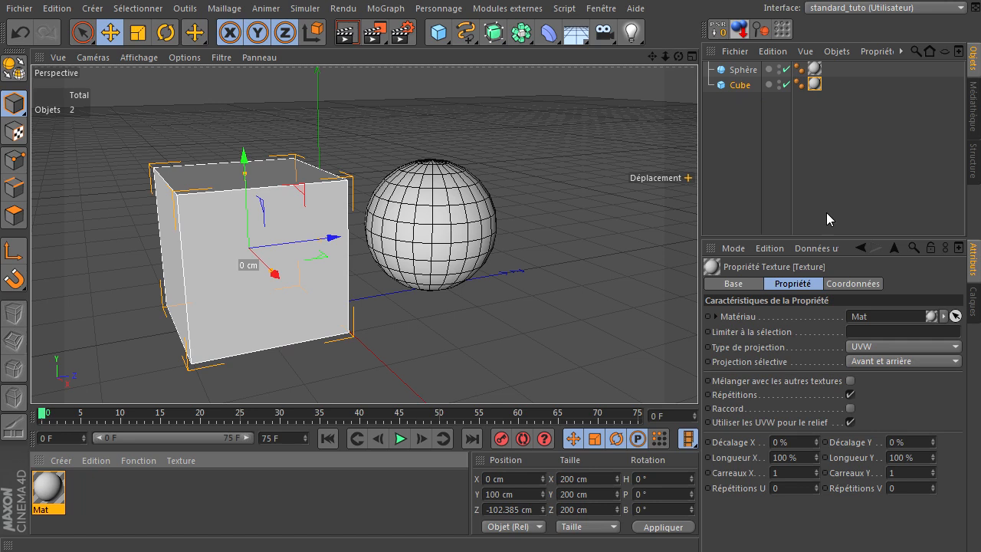
Reopen the material for editing, with its editor moved beside the two objects and made taller.
left_click(40, 495)
double_click(39, 494)
left_click_drag(426, 79, 699, 86)
left_click_drag(654, 57, 697, 376)
left_click_drag(681, 98, 661, 21)
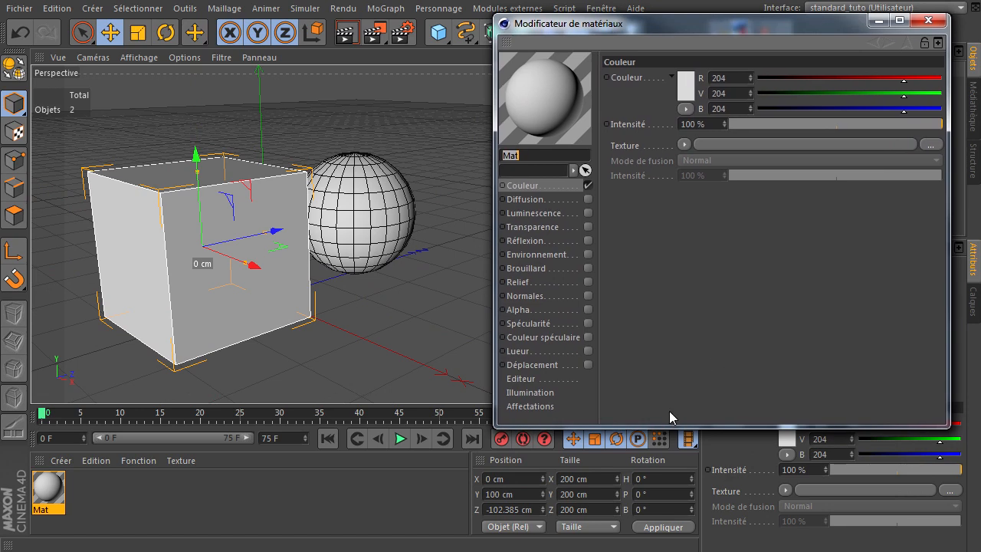
left_click_drag(659, 424, 666, 532)
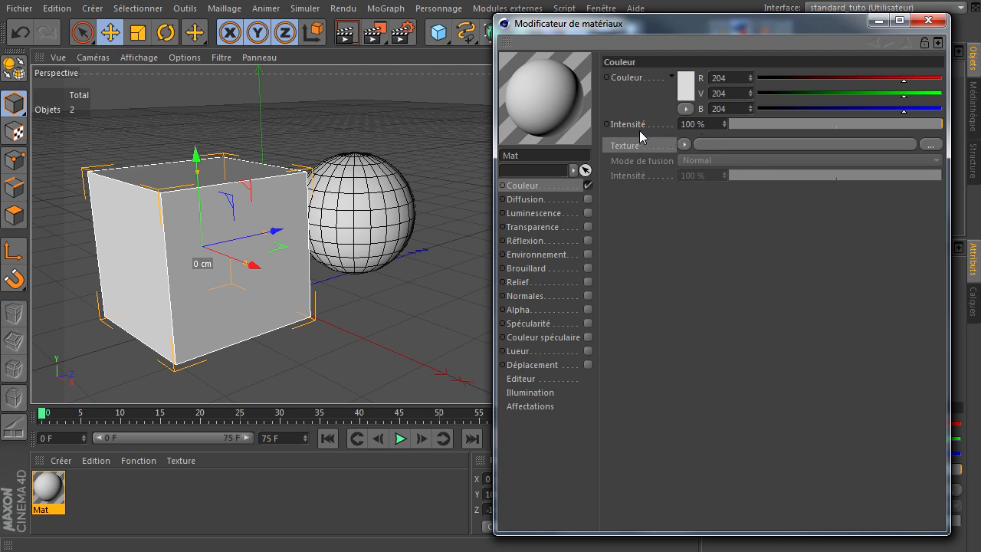
Examine the material's Luminescence, Transparence, Réflexion, Relief, Alpha and Déplacement channels, ending on Couleur.
left_click(551, 213)
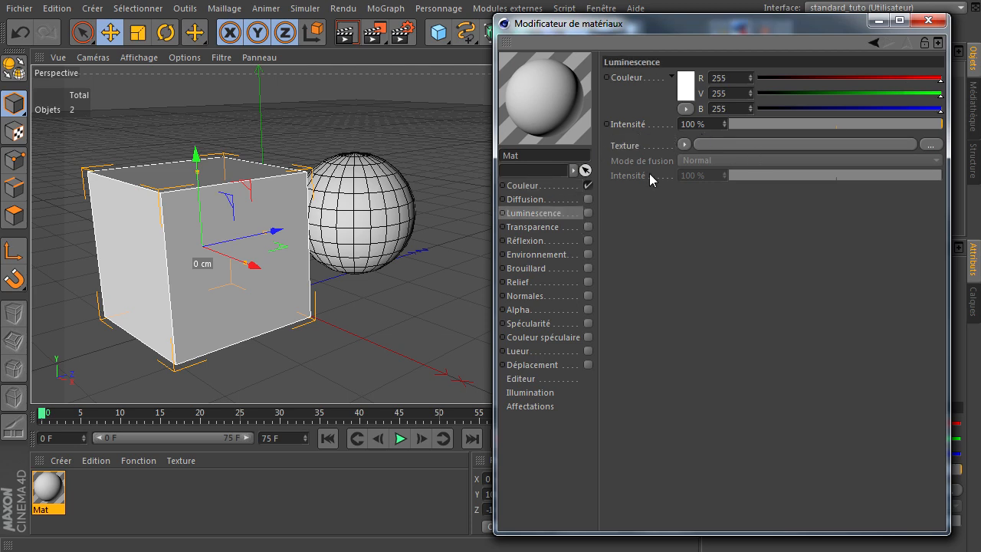
left_click(571, 227)
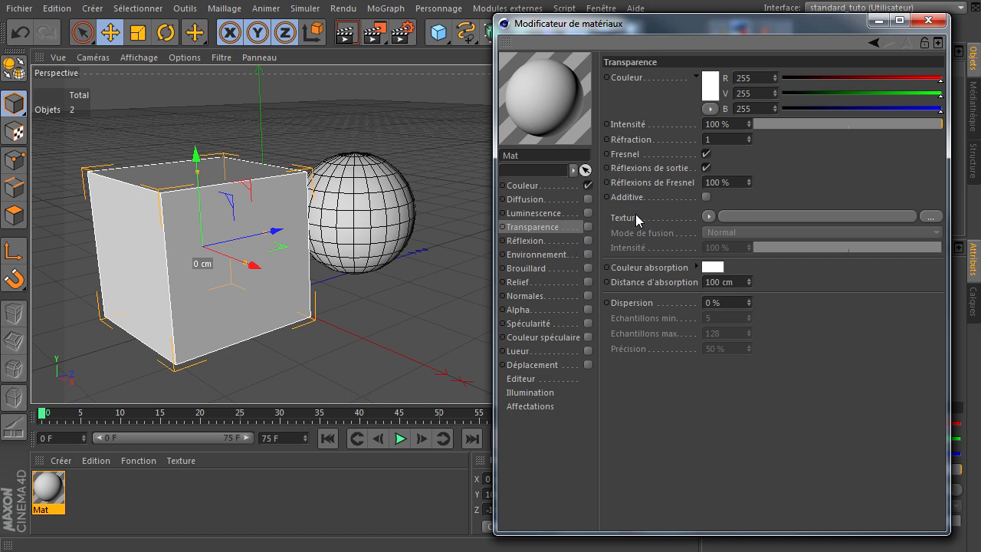
left_click(557, 240)
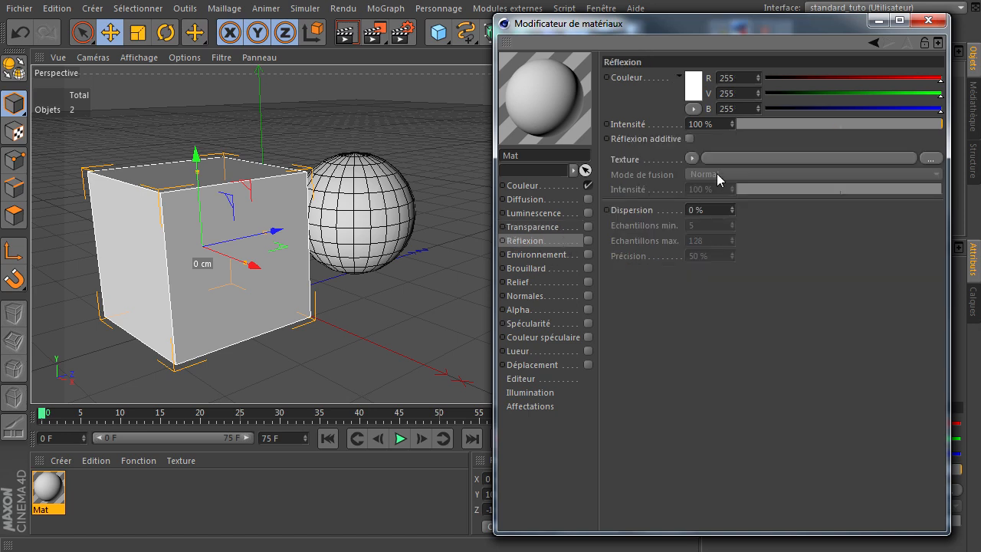
left_click(537, 283)
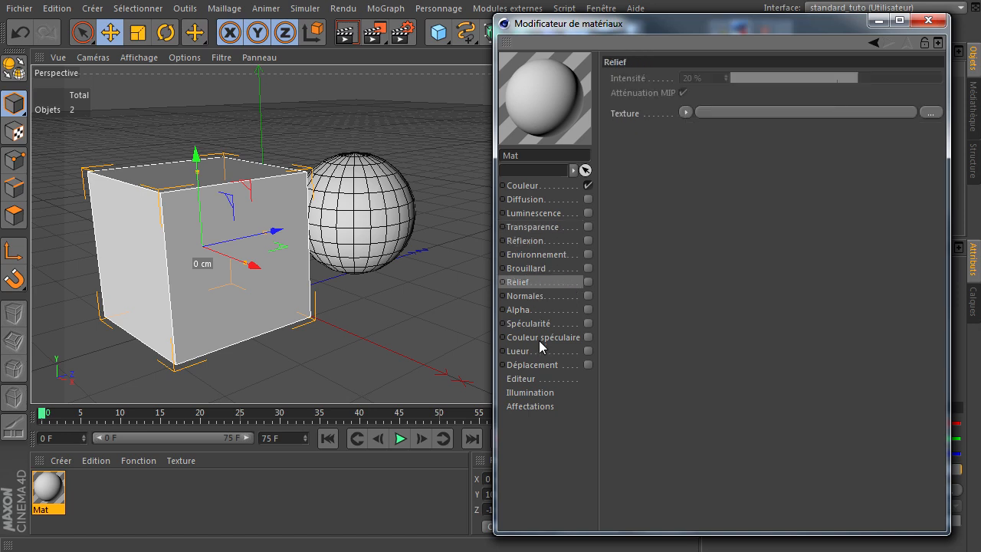
left_click(540, 311)
left_click(547, 366)
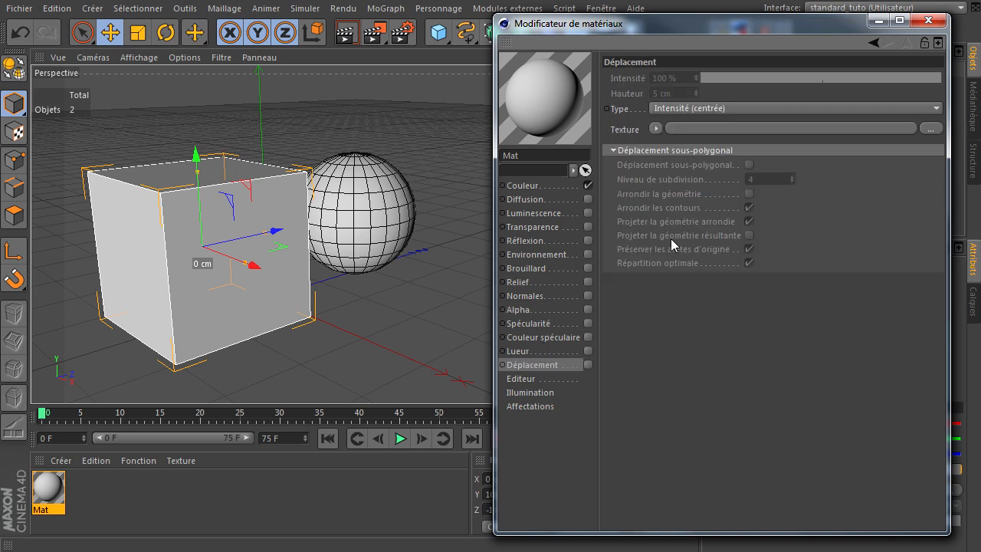
left_click(545, 188)
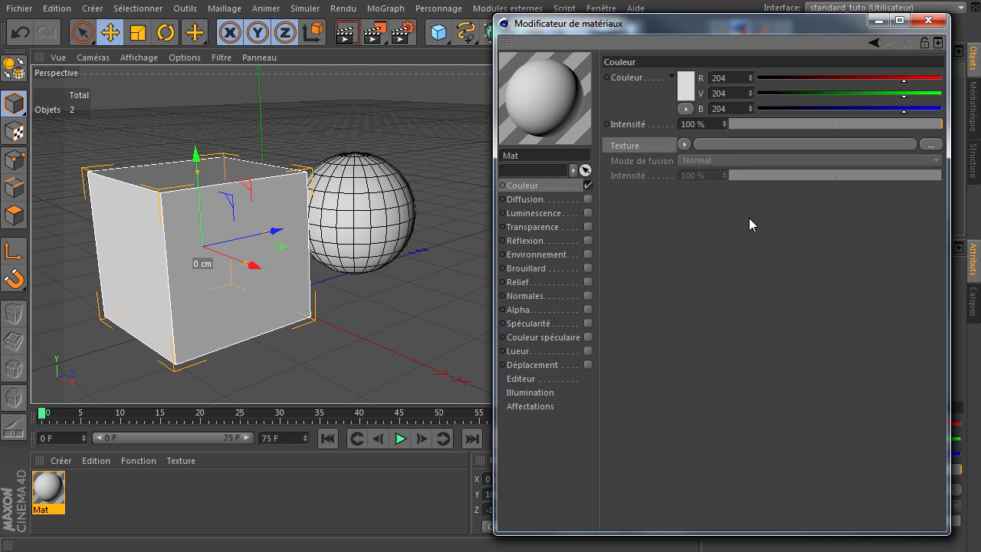
Examine the procedural shaders offered for the colour channel's texture and the Matière presets for creating materials.
left_click(684, 145)
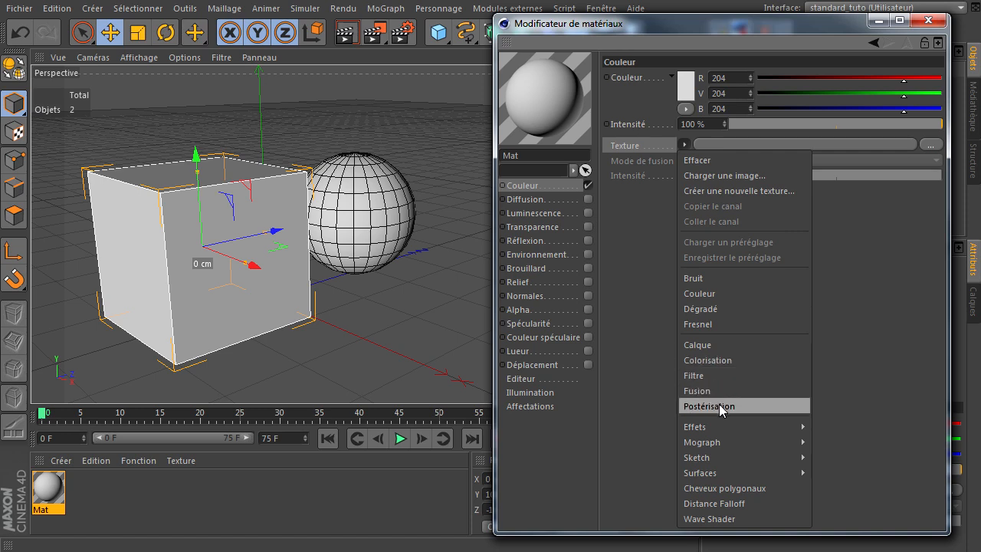
mouse_move(740, 426)
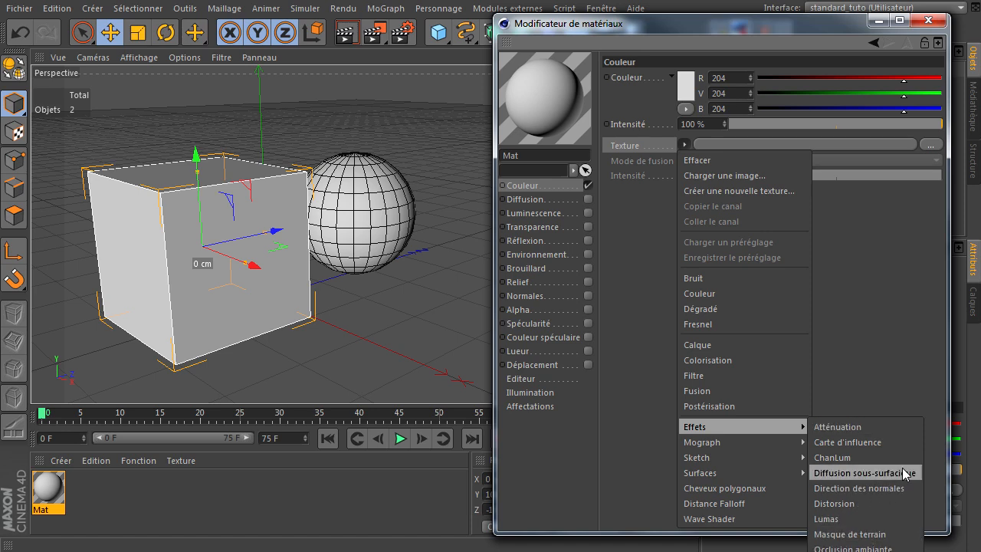
mouse_move(754, 441)
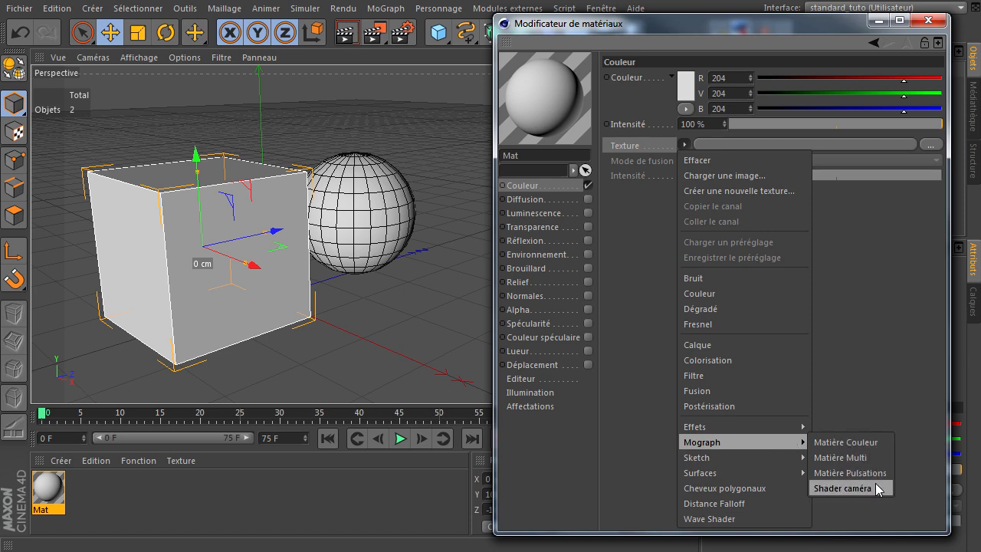
mouse_move(790, 459)
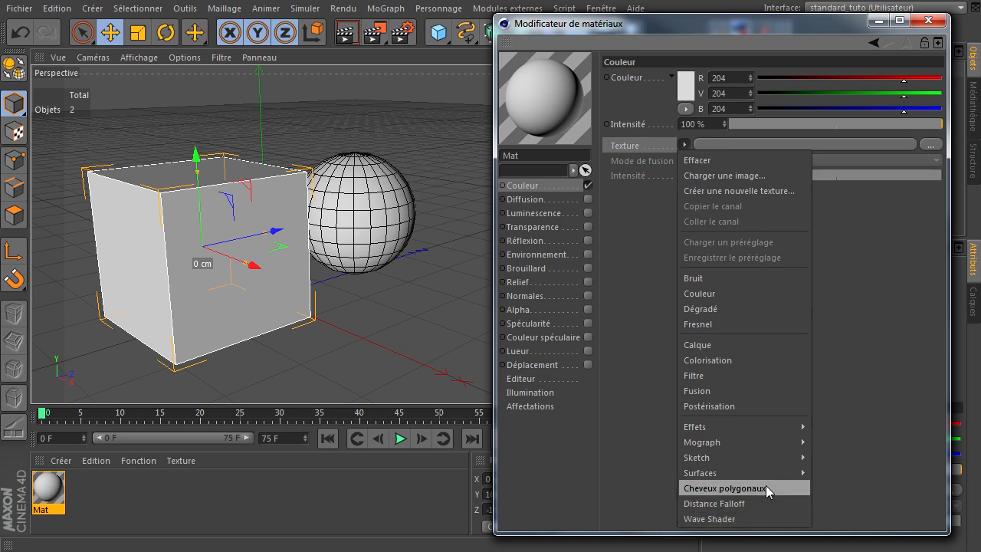
mouse_move(694, 474)
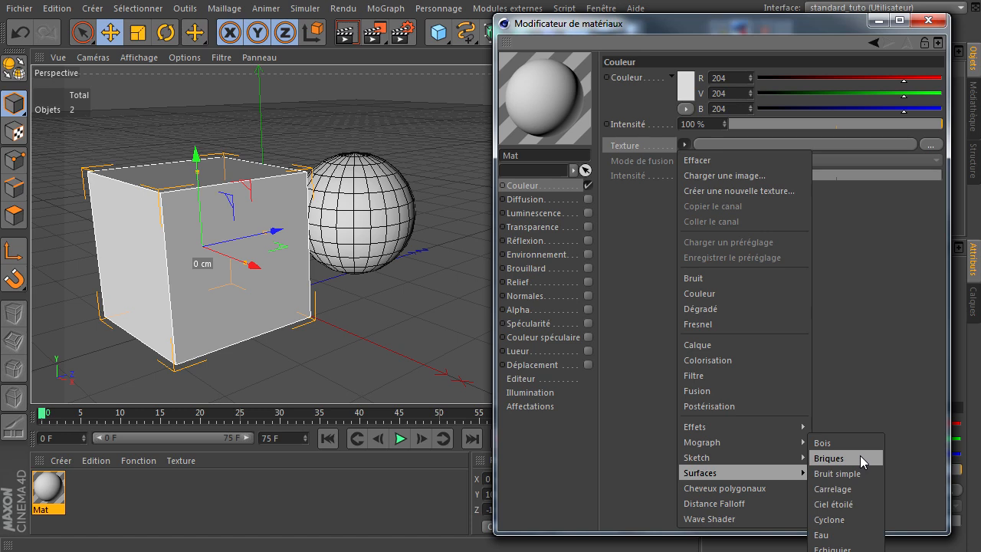
left_click(859, 472)
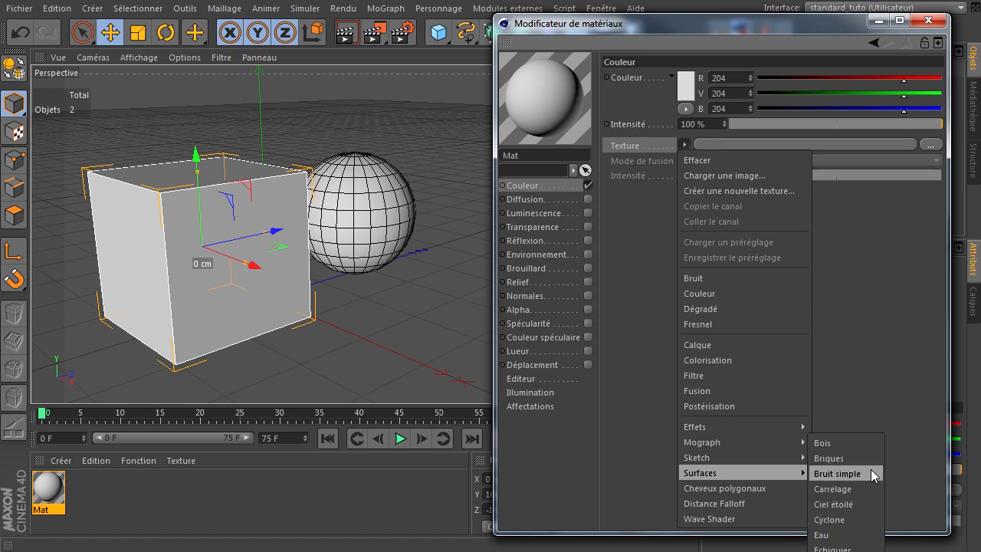
left_click(863, 377)
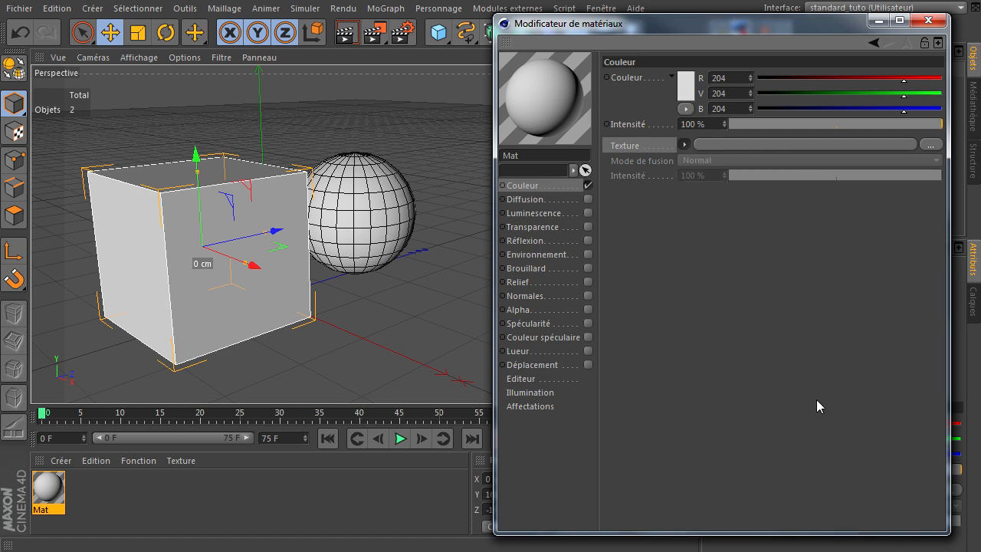
left_click(59, 460)
mouse_move(95, 507)
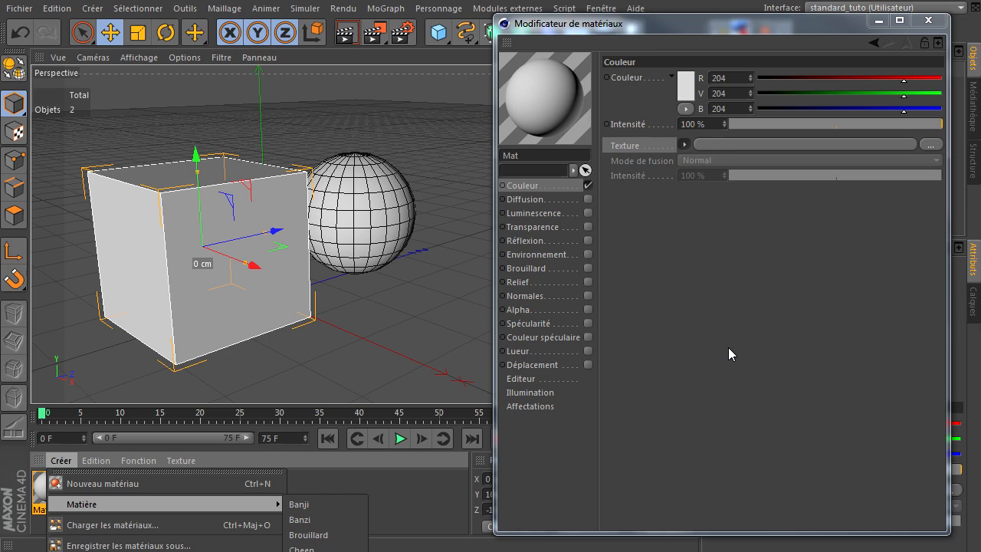
key("Escape")
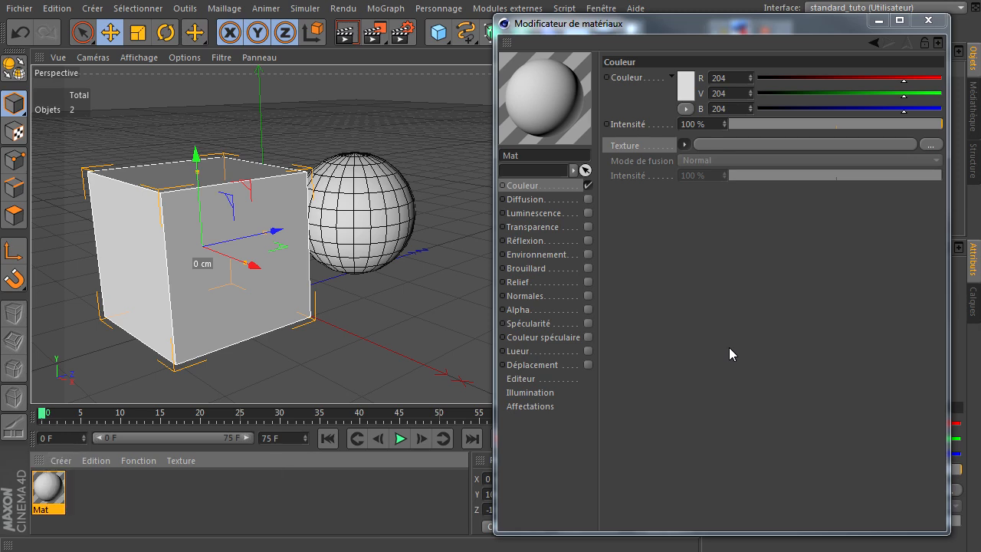
Load the Bois surface shader as the colour channel's texture and render the view.
left_click(685, 144)
mouse_move(741, 475)
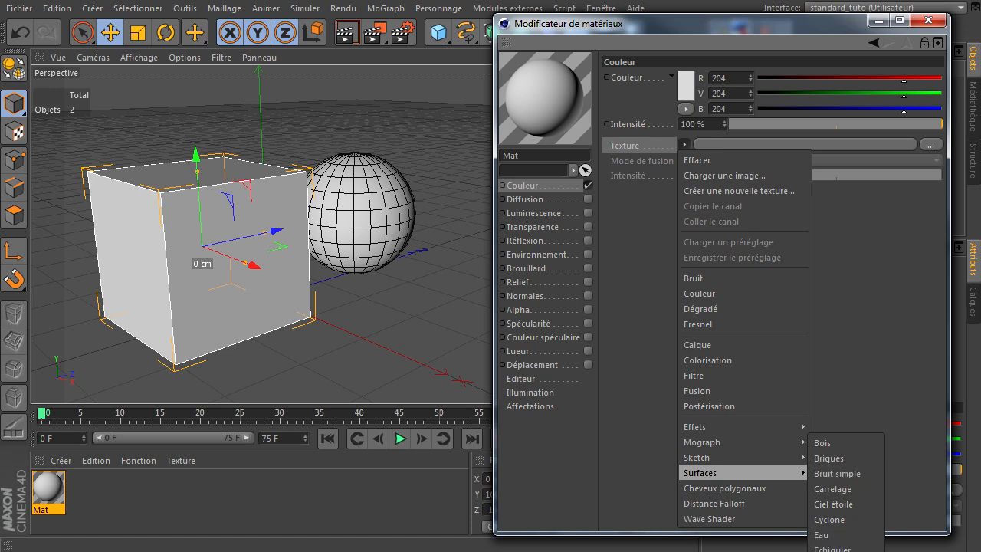
left_click(839, 446)
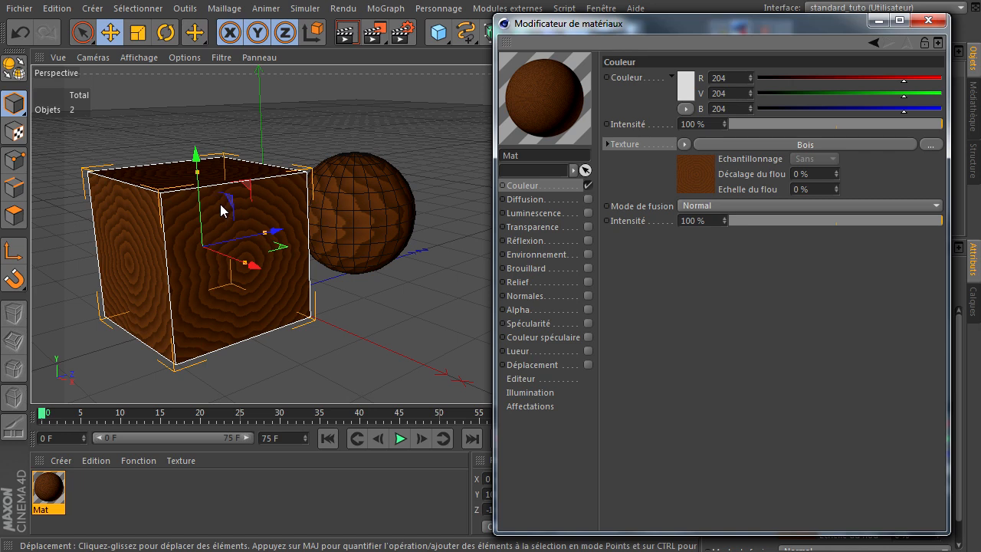
left_click(346, 33)
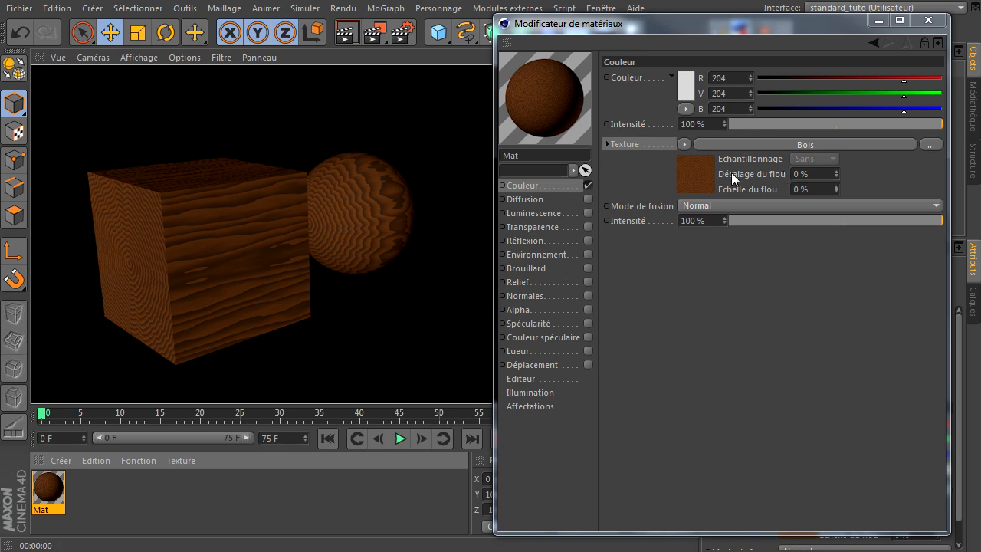
Open the Bois shader's properties and choose Noyer as the wood type.
left_click(783, 145)
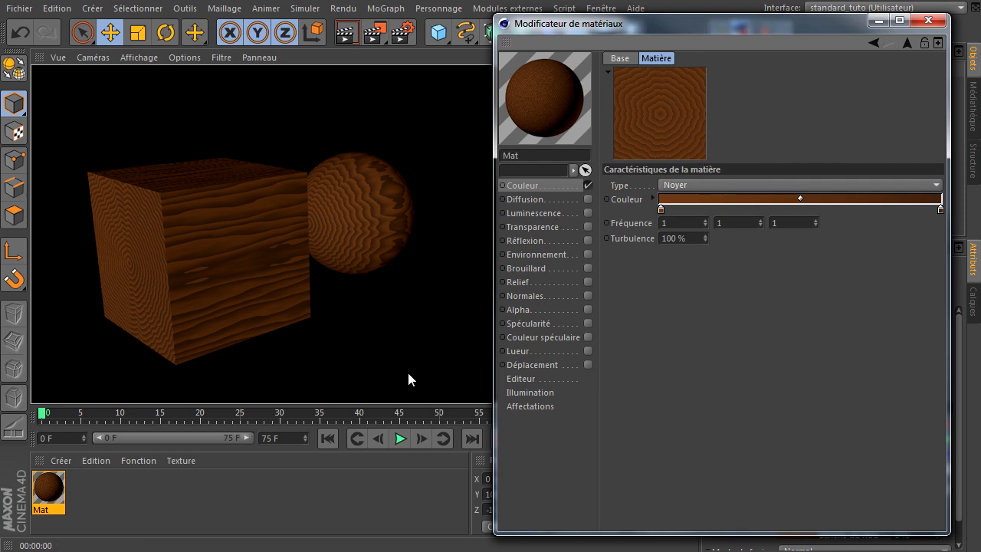
left_click(679, 184)
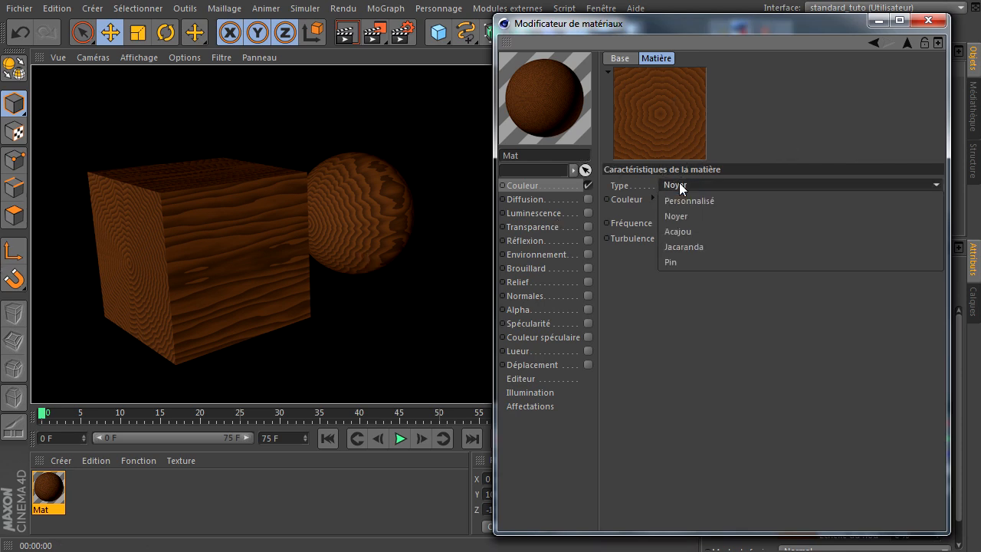
left_click(733, 218)
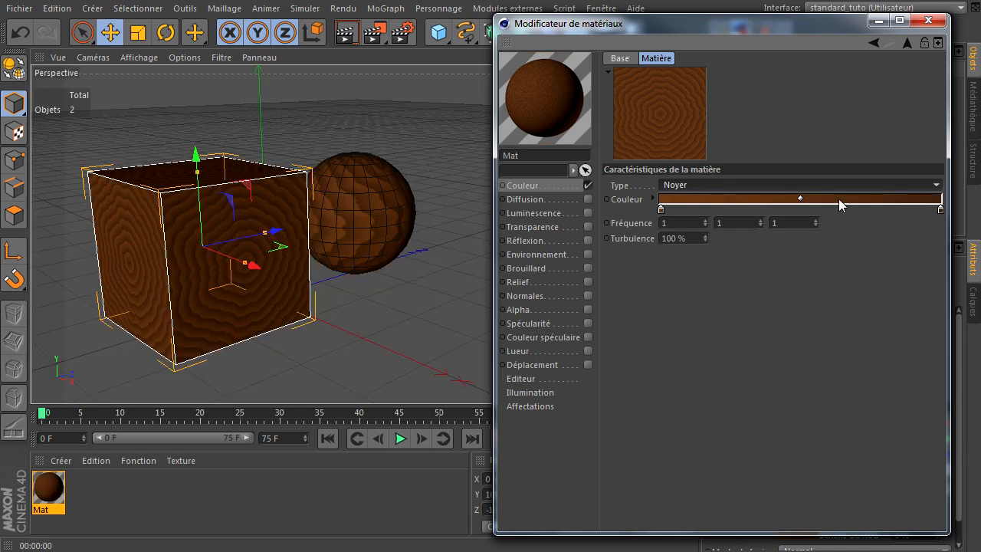
Try the Acajou and Jacaranda wood types in the Bois shader, settle on Pin, and render the view.
left_click(761, 184)
left_click(742, 229)
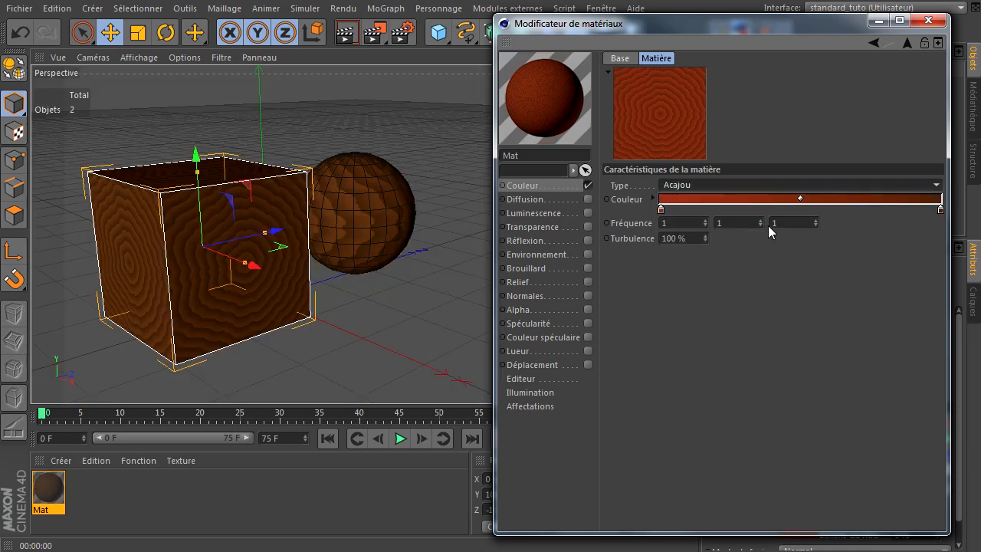
left_click(775, 188)
left_click(755, 242)
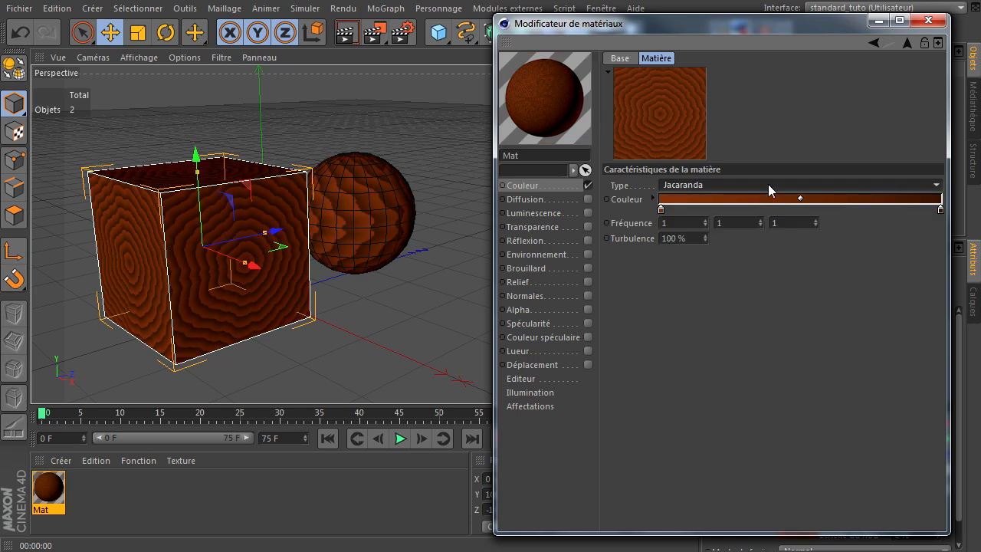
left_click(761, 185)
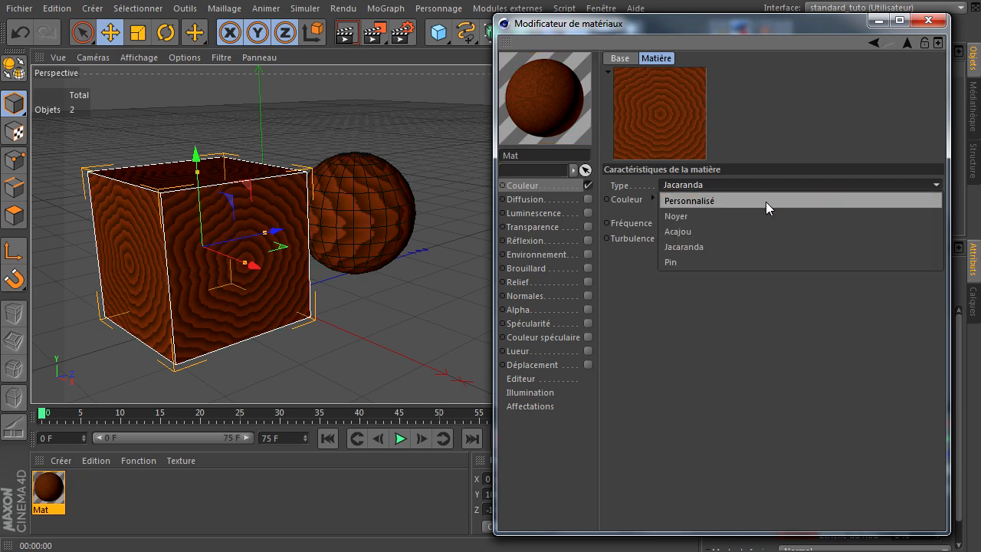
left_click(757, 259)
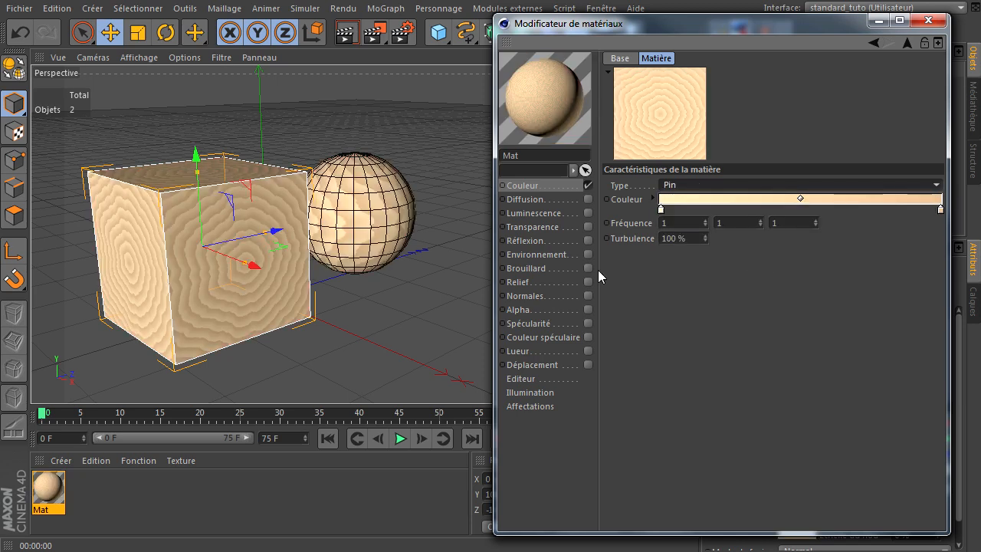
left_click(347, 33)
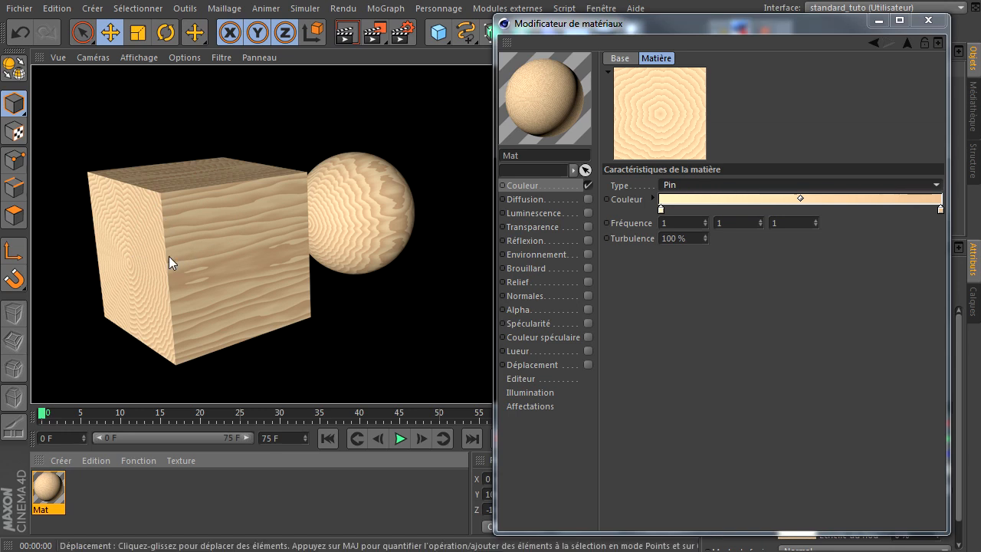
Set the second Fréquence value of the Bois shader to 2 and render the view.
left_click(728, 223)
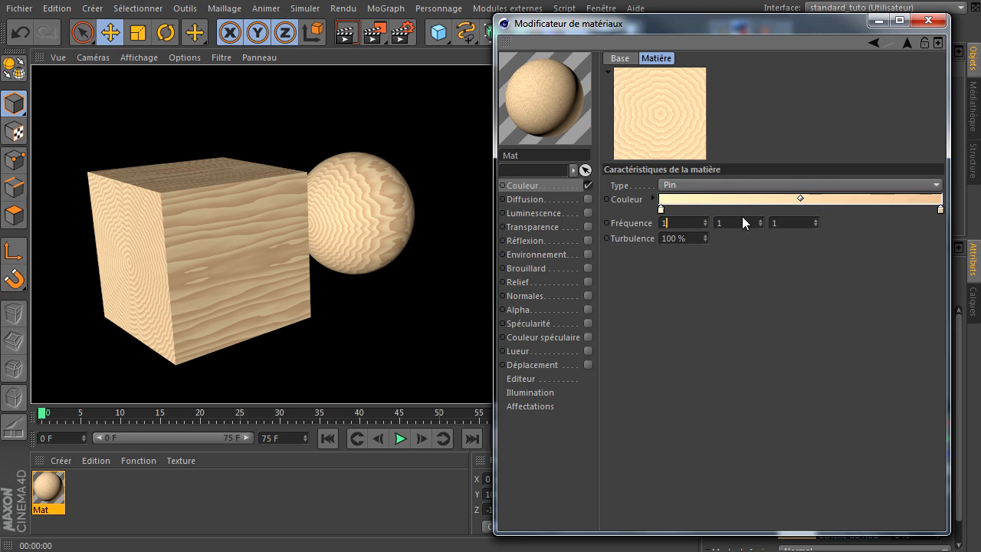
left_click(791, 222)
left_click(726, 218)
type("2")
key("Return")
key("ctrl+r")
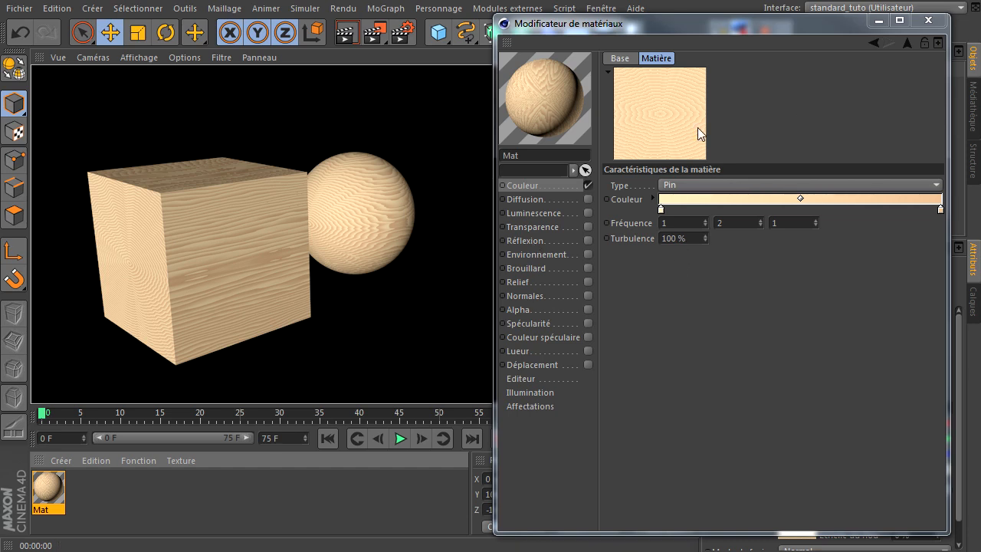
Enlarge the Bois shader's preview to Grande taille.
right_click(656, 126)
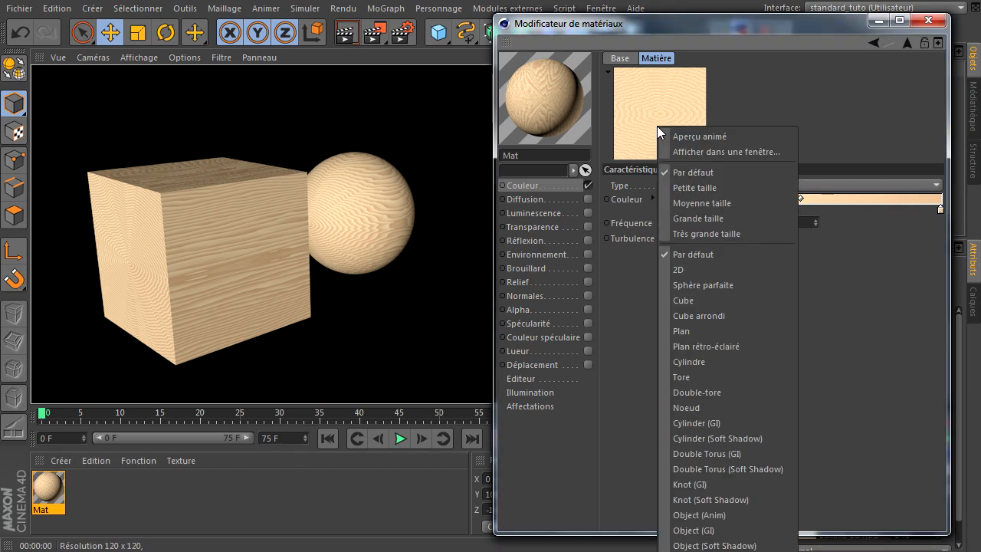
left_click(712, 219)
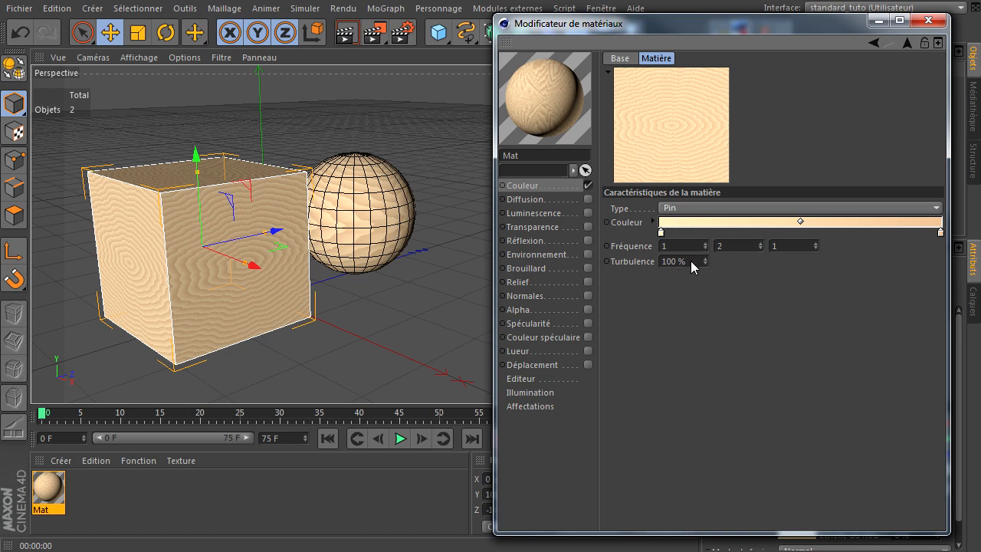
Try a Turbulence of 0 % on the Bois shader and render the view.
type("0")
key("Return")
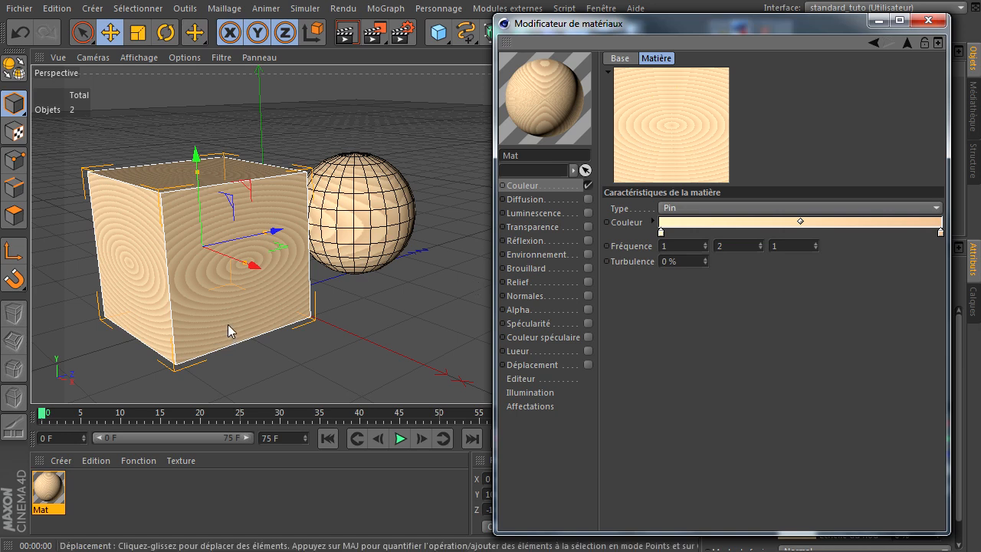
key("ctrl+r")
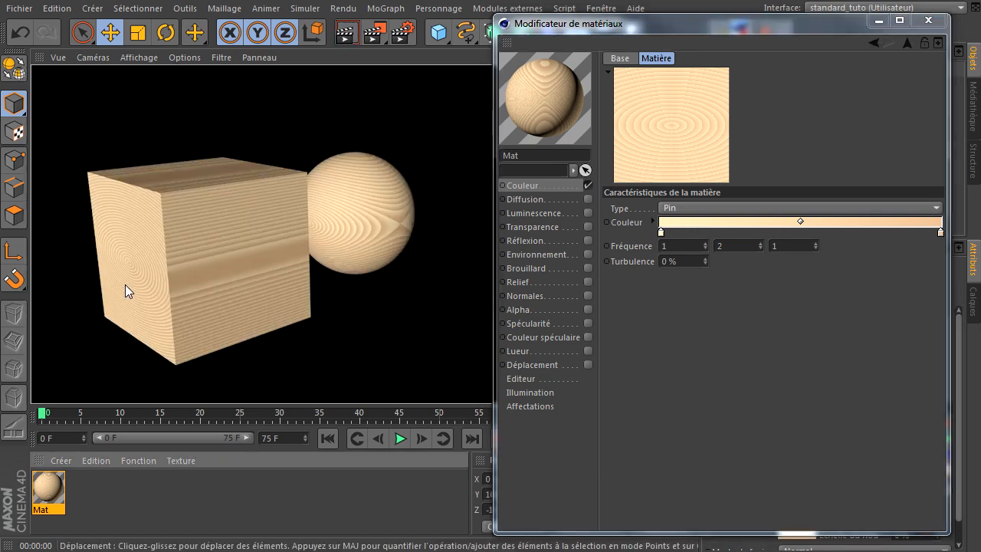
Set the Bois shader's Turbulence to 100 % and render the view.
double_click(680, 261)
type("100")
key("Return")
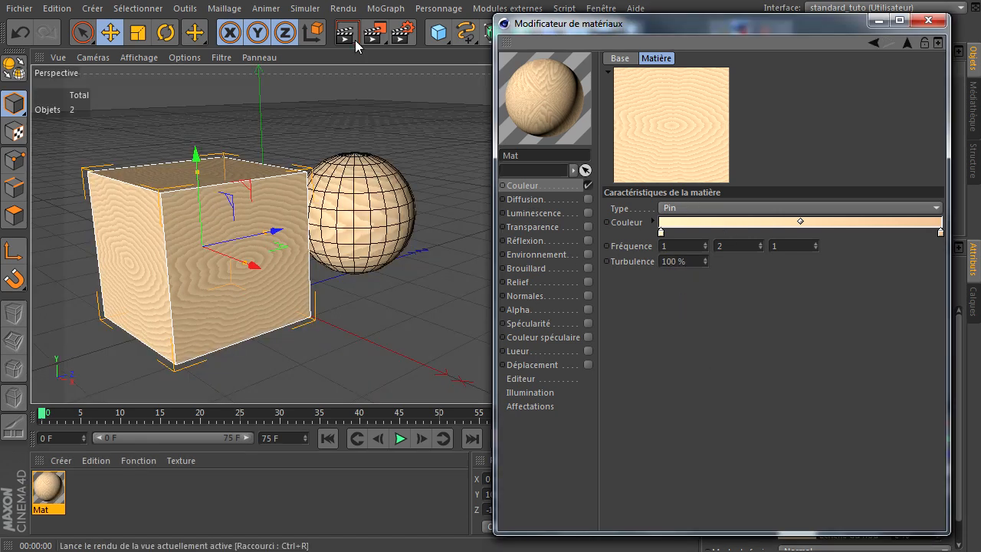
key("ctrl+r")
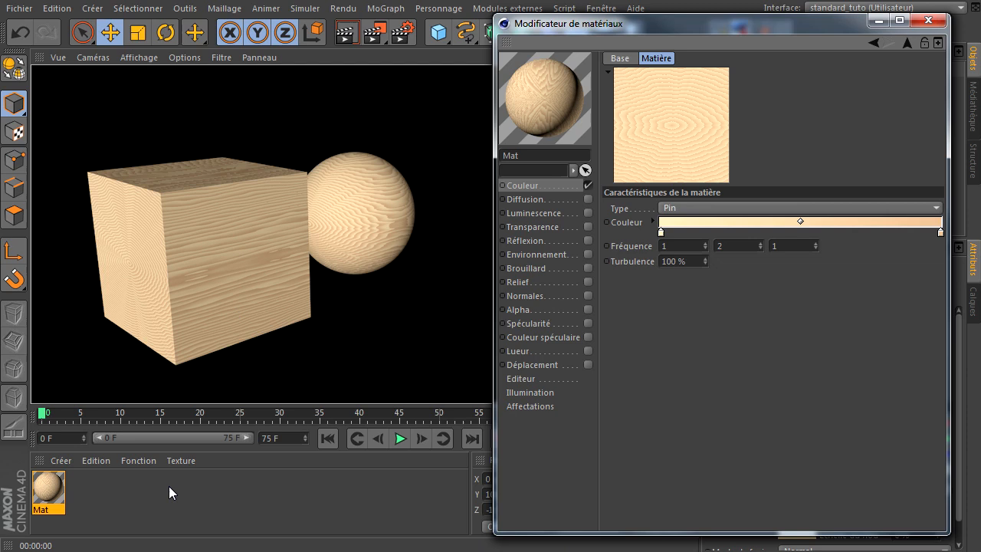
Create a material from the Banzi preset and view its Diffusion, Spécularité 1 and Spécularité 2 channels.
left_click(63, 461)
mouse_move(80, 508)
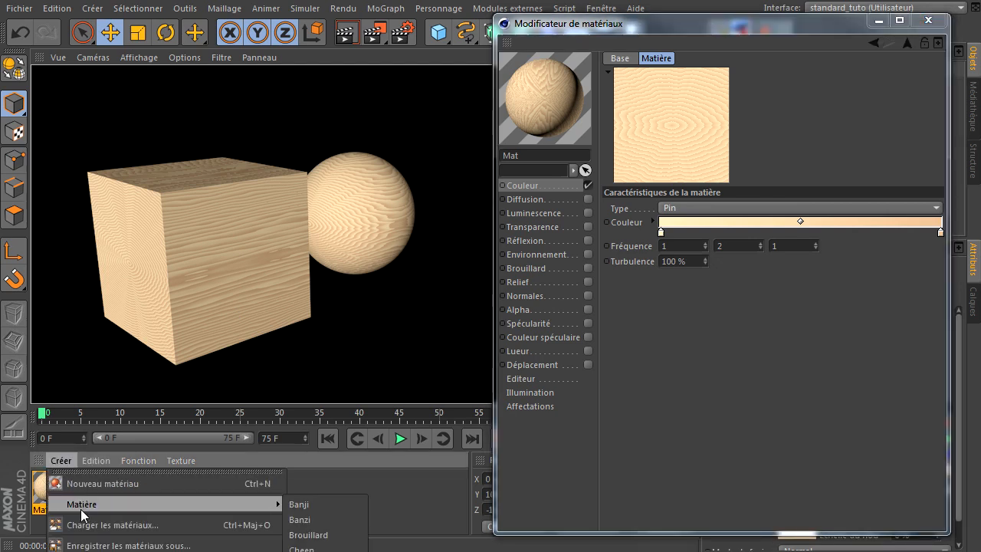
left_click(316, 520)
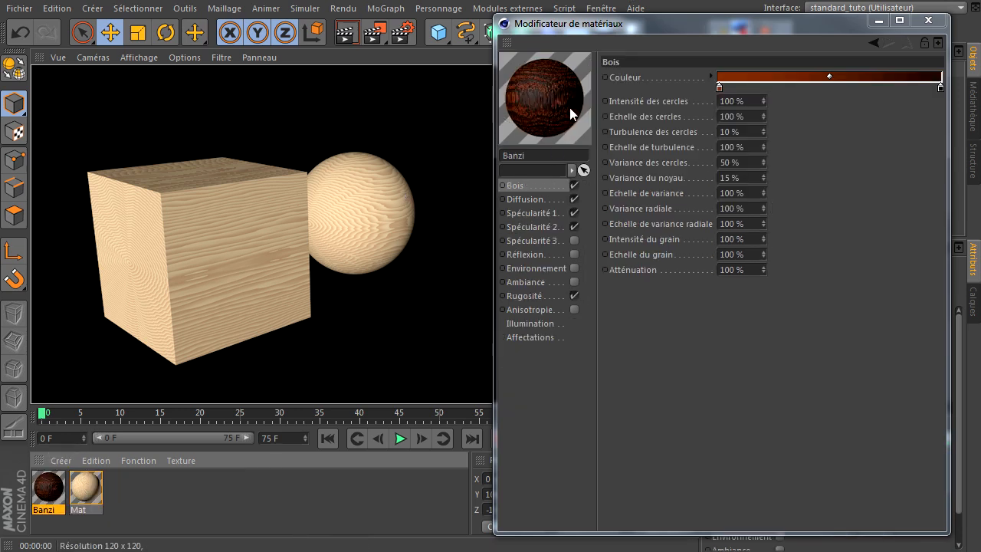
left_click(521, 200)
left_click(518, 215)
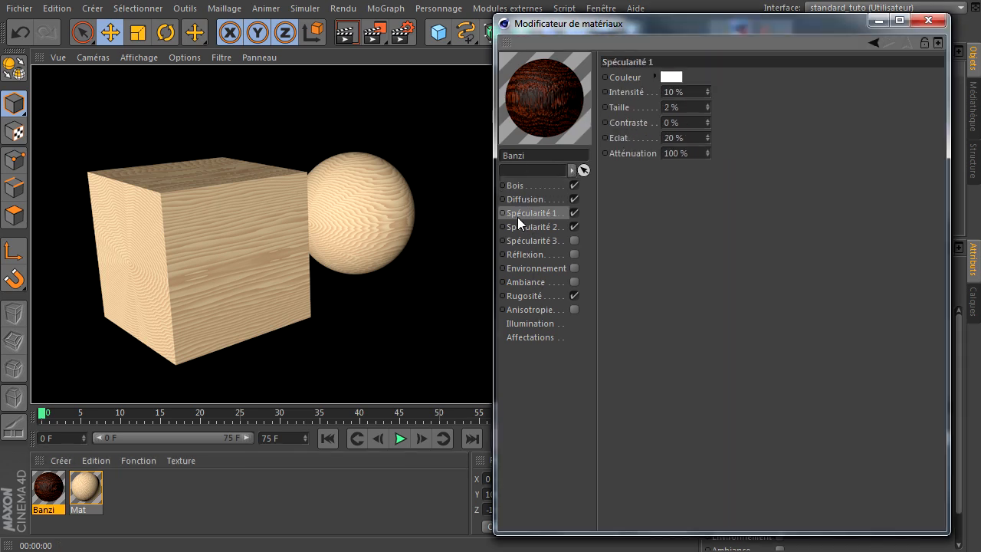
left_click(517, 228)
Disable Spécularité 1, Spécularité 2 and Rugosité on the Banzi material, keeping only Bois and Diffusion enabled.
left_click(574, 185)
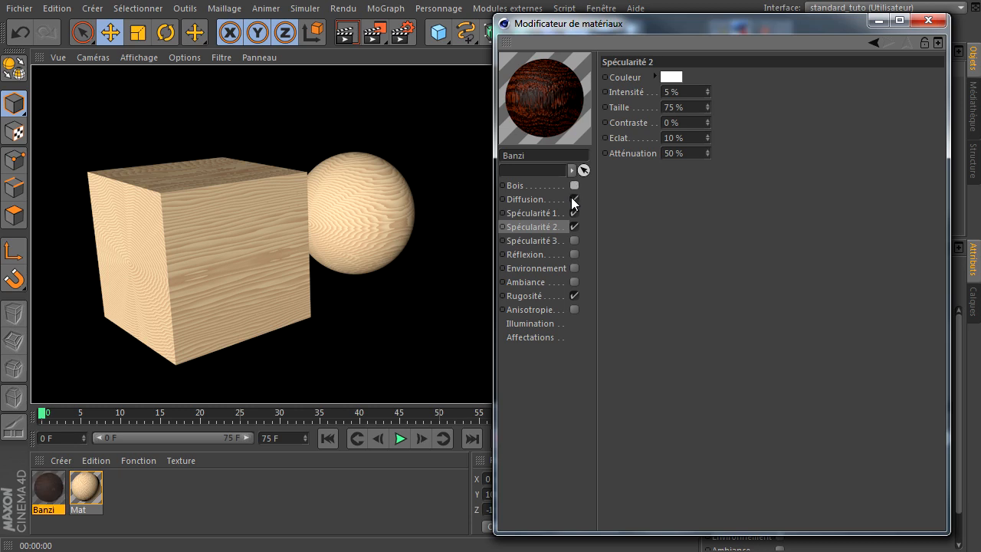
left_click(574, 199)
left_click(573, 213)
left_click(574, 227)
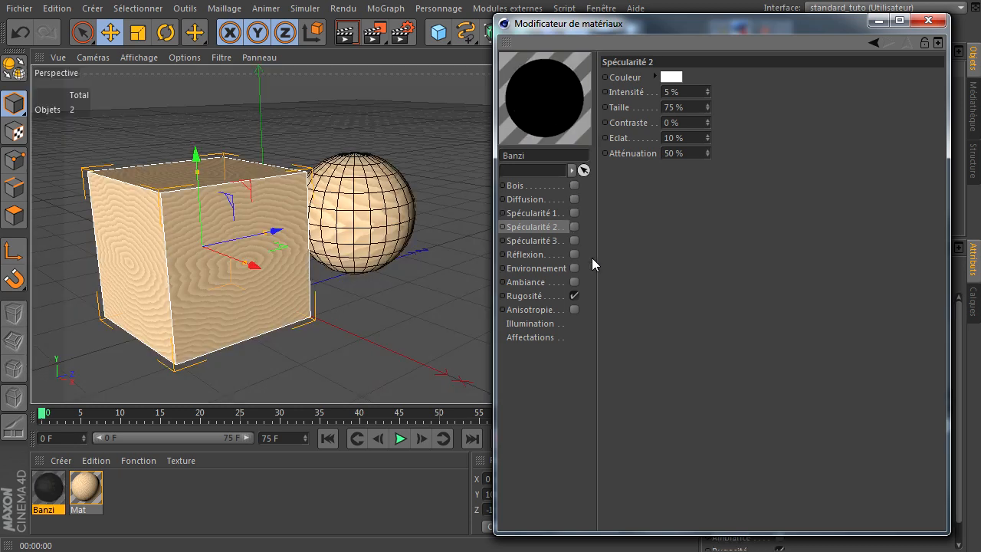
left_click(573, 295)
left_click(574, 185)
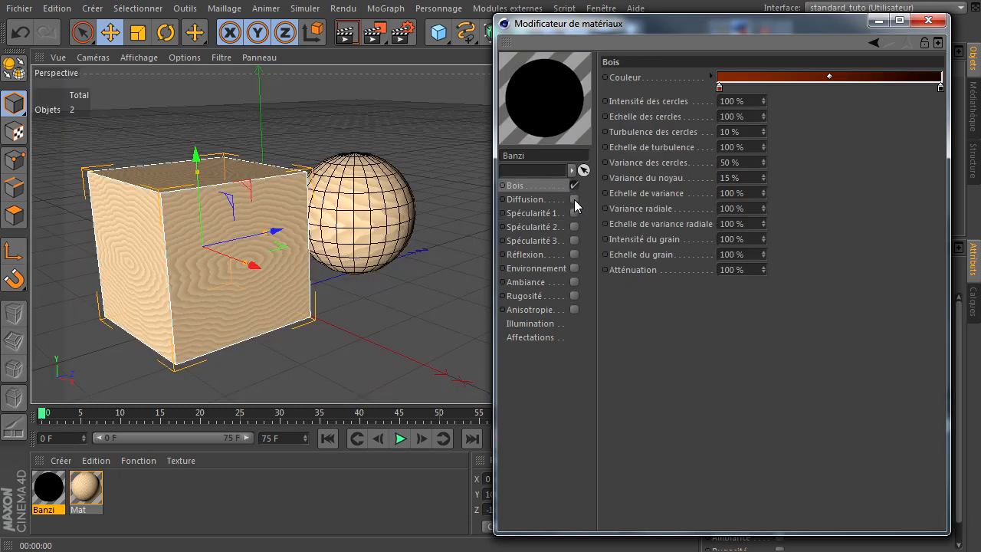
left_click(574, 199)
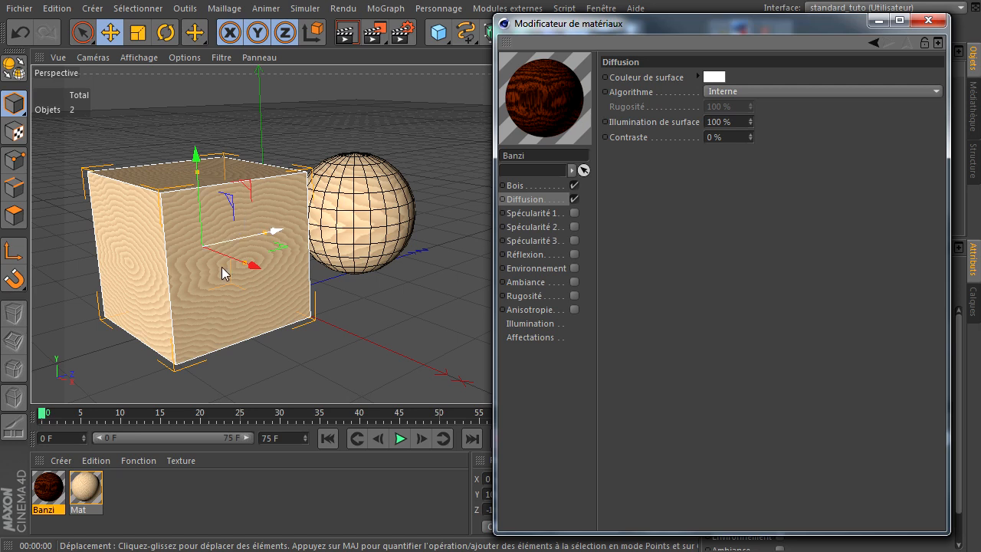
Replace the cube's material with Banzi and render the view.
left_click_drag(676, 33, 664, 132)
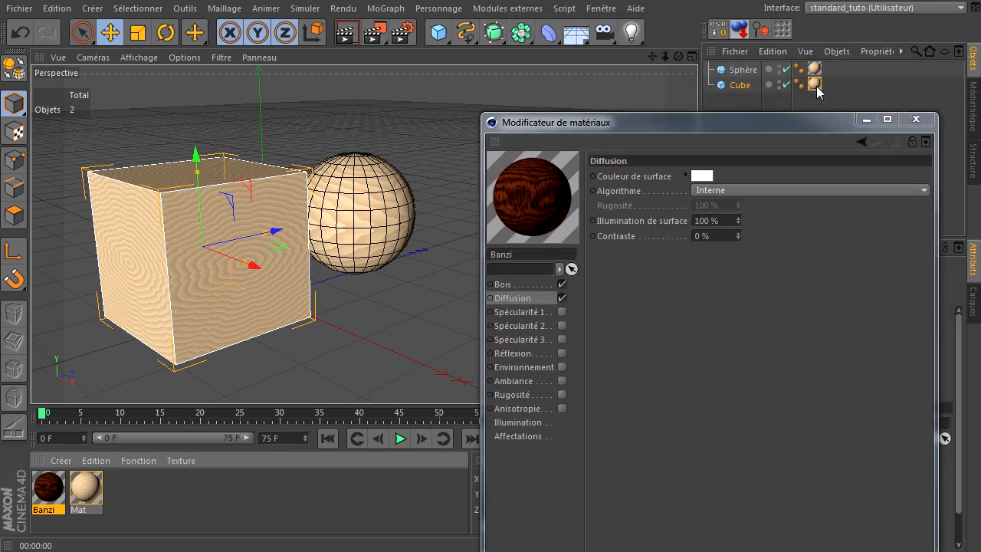
left_click_drag(792, 125, 813, 49)
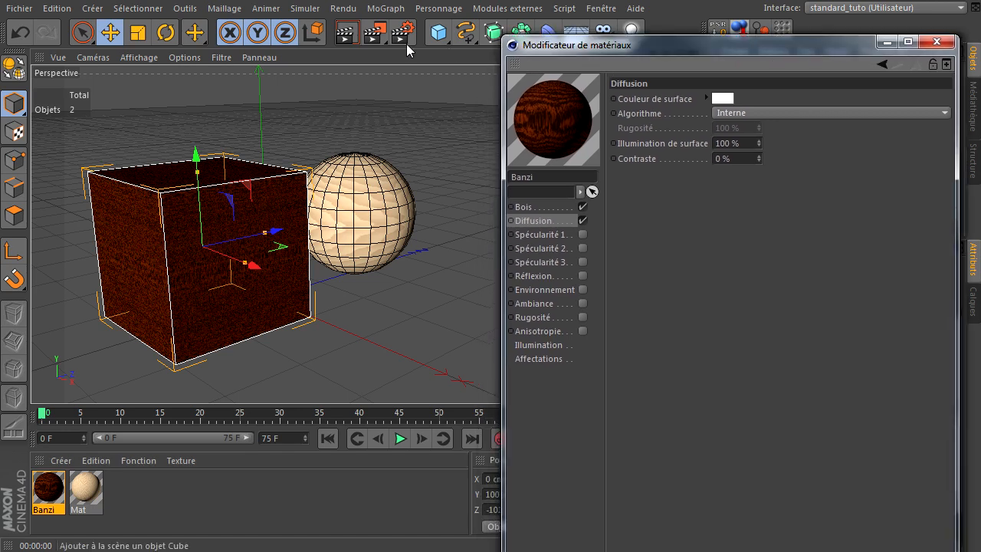
left_click(345, 30)
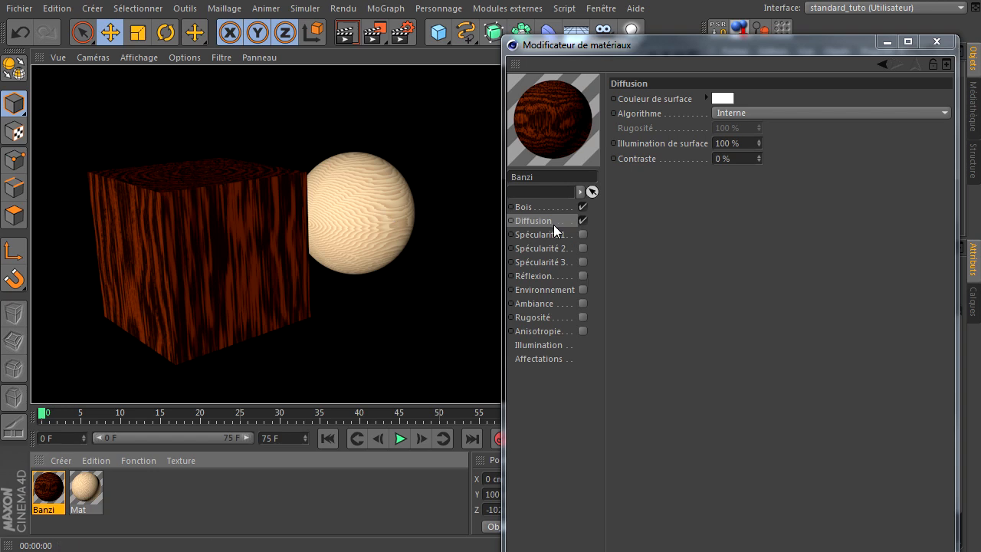
Change the black end of Banzi's Bois colour gradient to a light beige with a 32° hue.
left_click(532, 208)
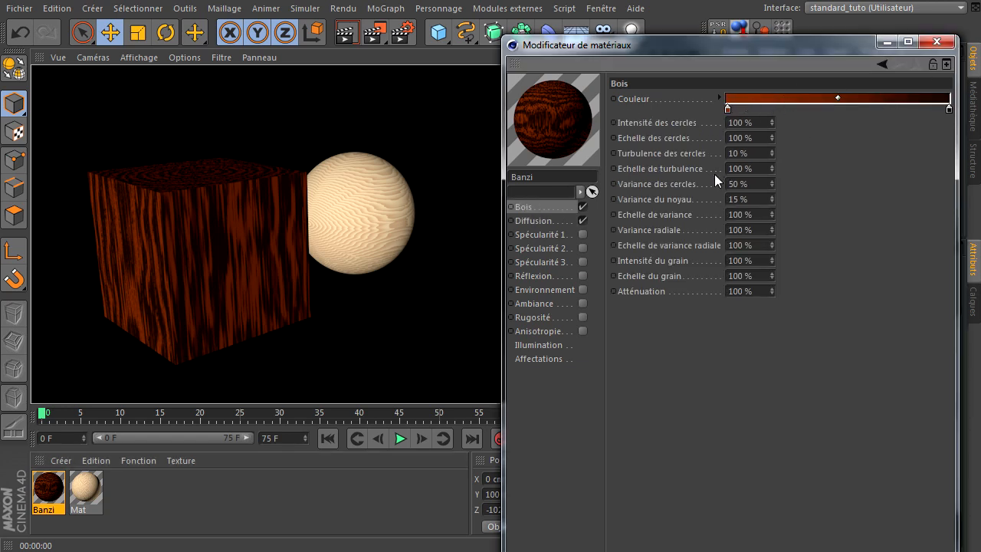
left_click(734, 153)
double_click(948, 109)
left_click_drag(937, 119, 877, 73)
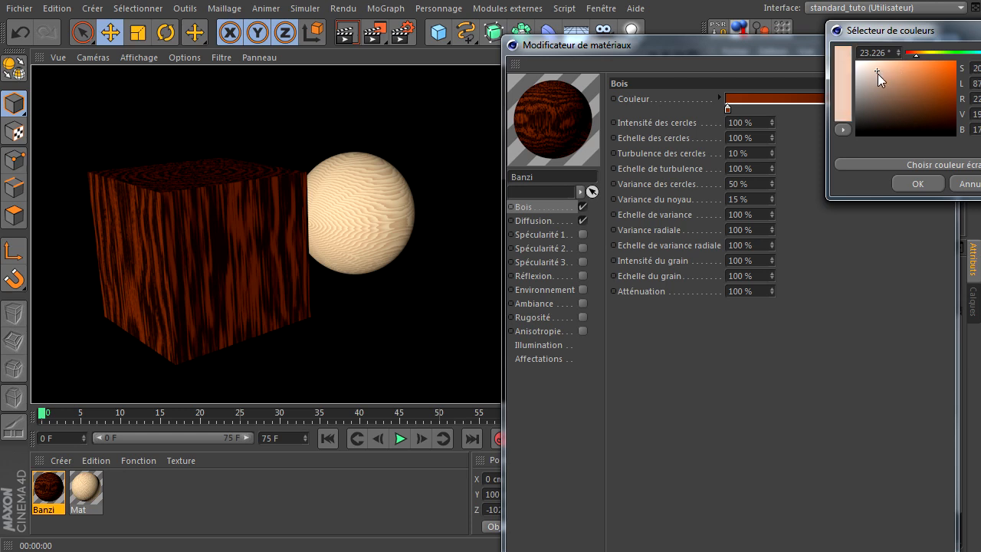
left_click(920, 54)
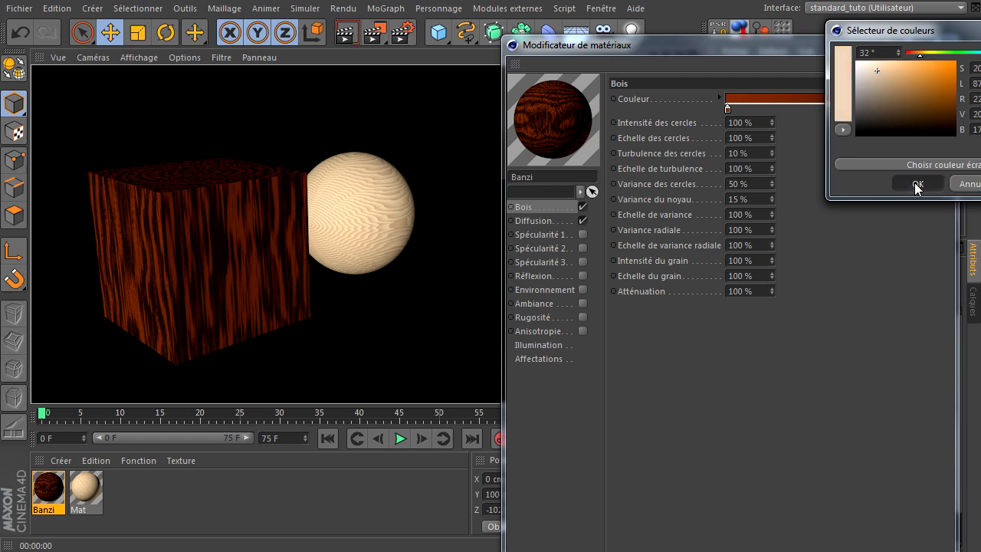
left_click(917, 184)
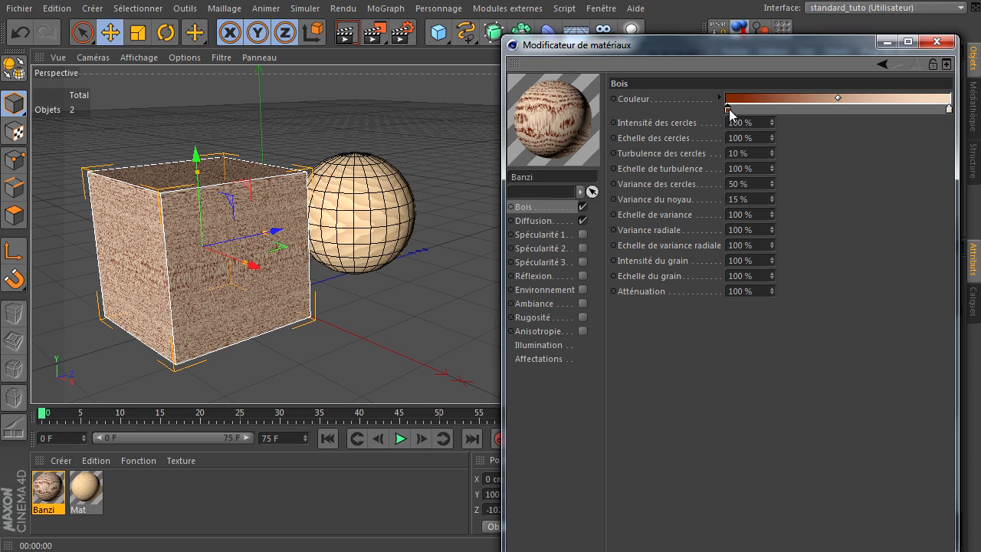
Change the reddish-brown end of the Bois gradient to pale beige (R 223, V 203, B 160) and render the view.
double_click(727, 108)
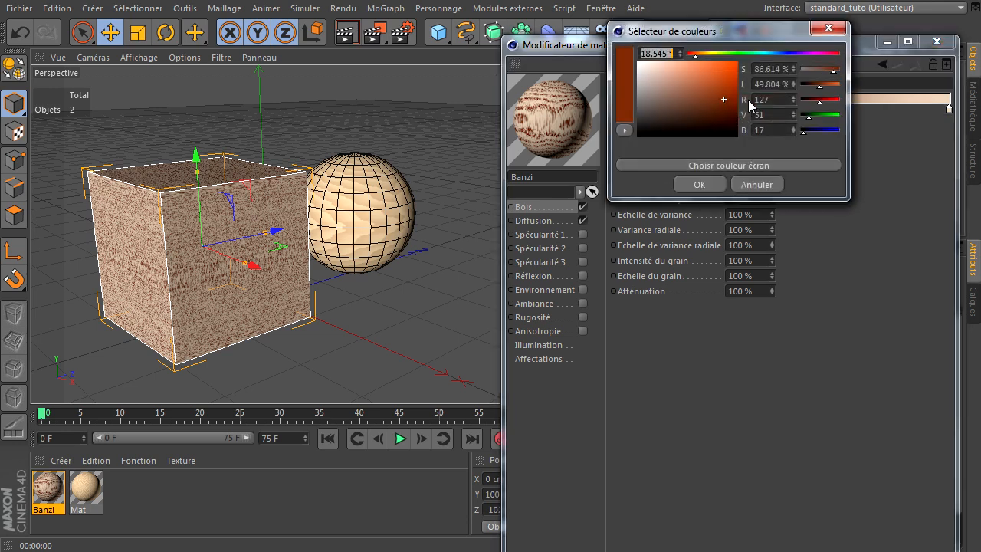
left_click(669, 71)
left_click(708, 53)
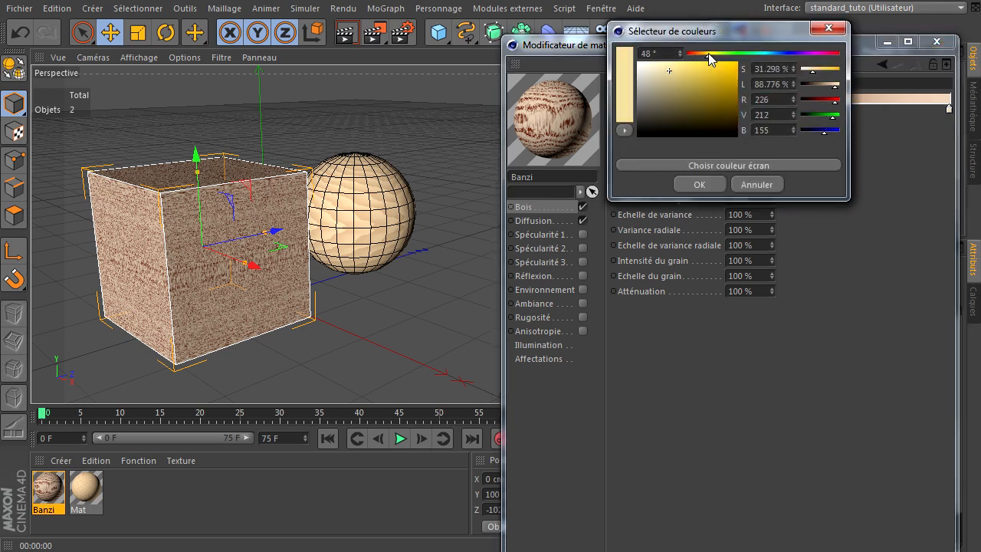
left_click_drag(667, 72, 665, 71)
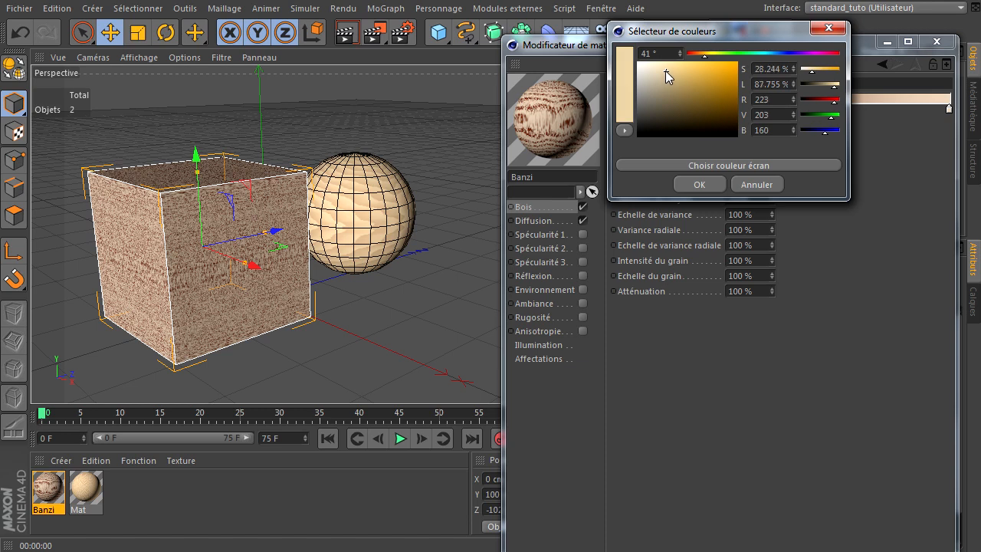
left_click(697, 182)
left_click(346, 32)
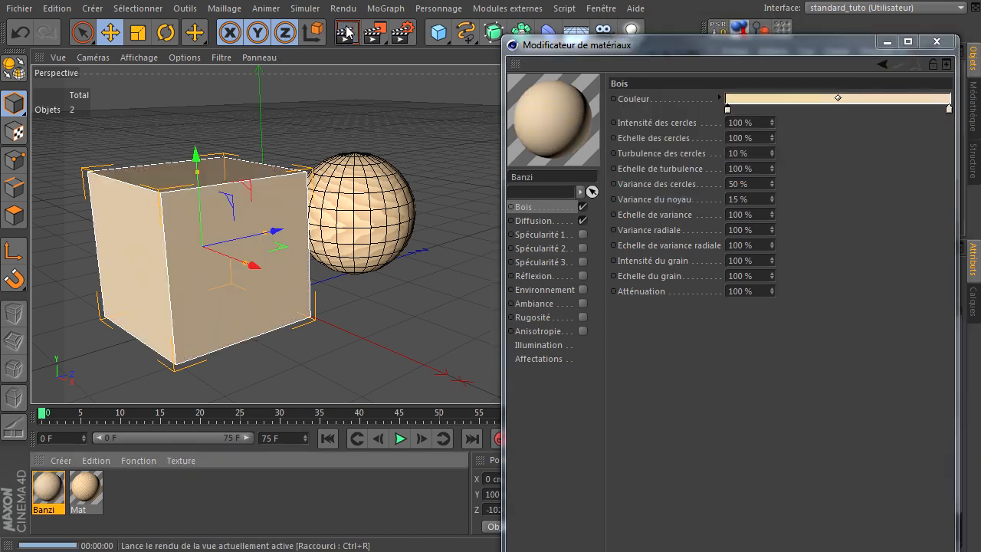
Darken the 32° beige end of the Bois gradient to a medium brownish beige and render the view.
double_click(949, 109)
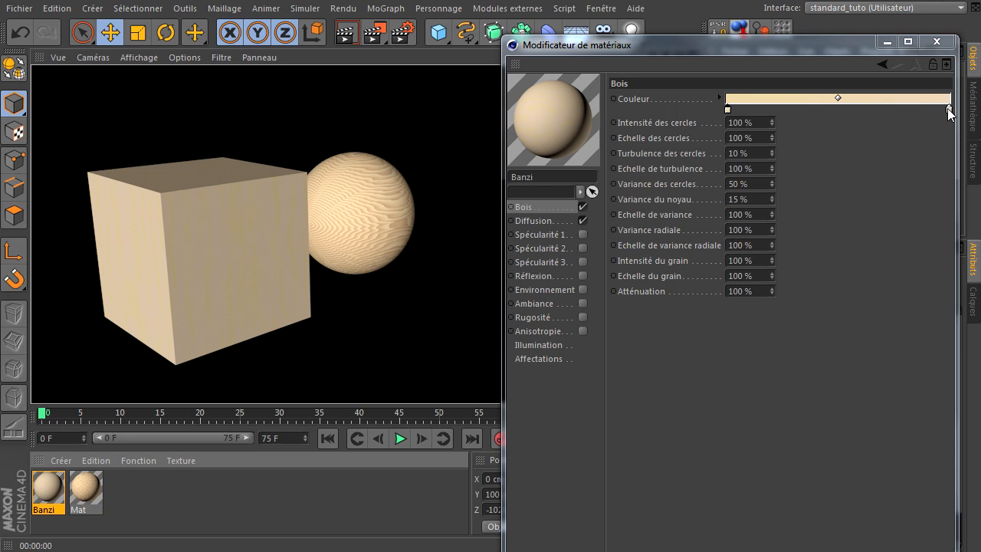
left_click(880, 74)
left_click_drag(880, 74, 886, 77)
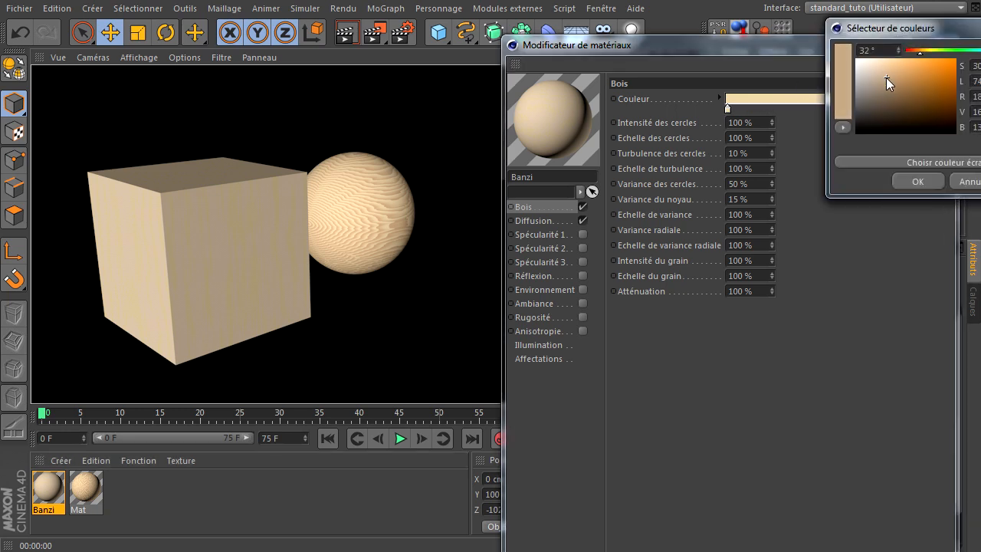
left_click(906, 183)
left_click(344, 34)
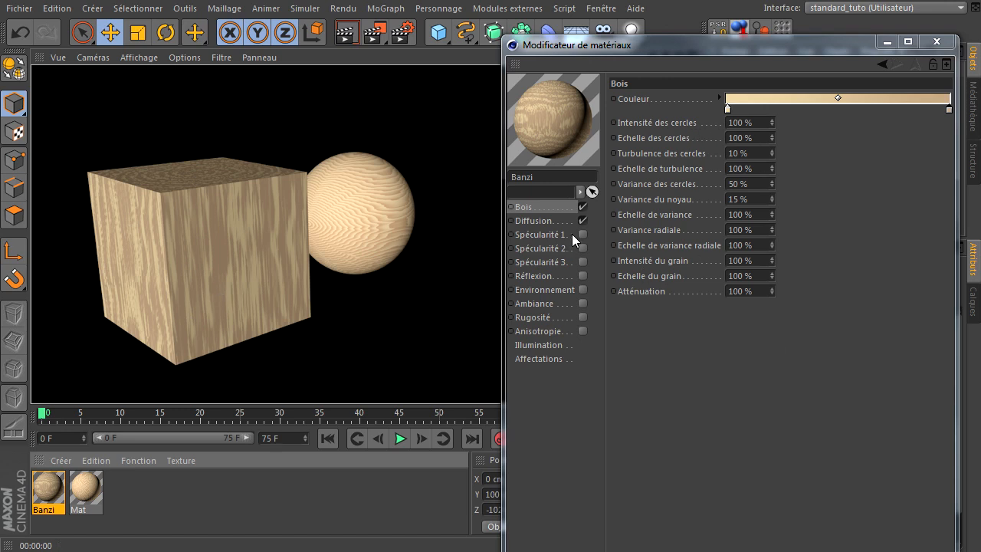
Enable the Rugosité channel on the Banzi material and render the view.
left_click(548, 275)
left_click(544, 305)
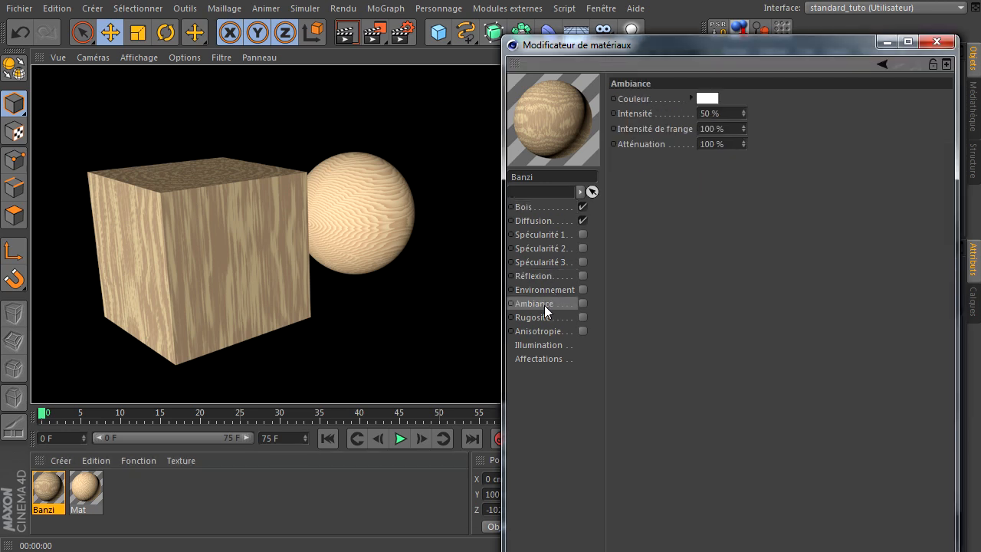
left_click(543, 318)
left_click(582, 317)
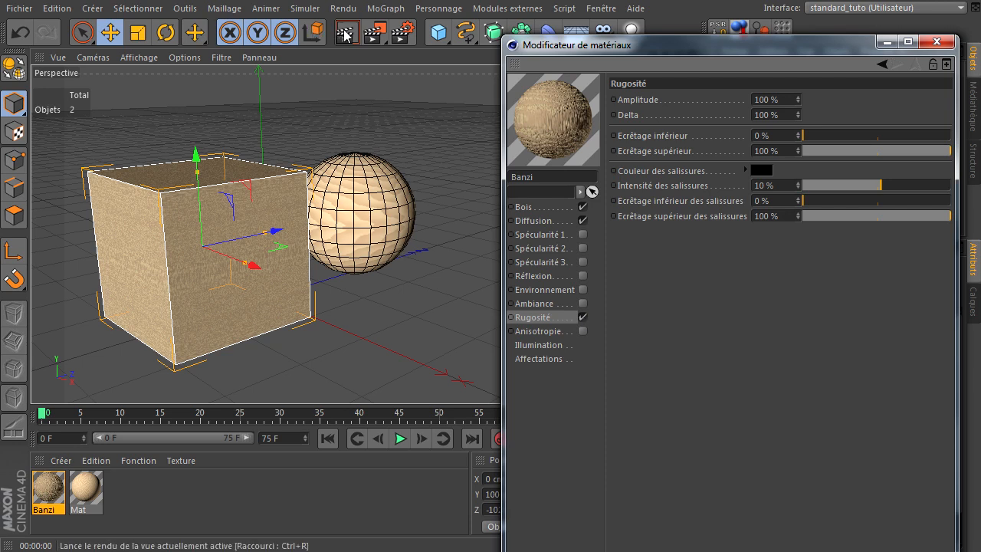
key("ctrl+r")
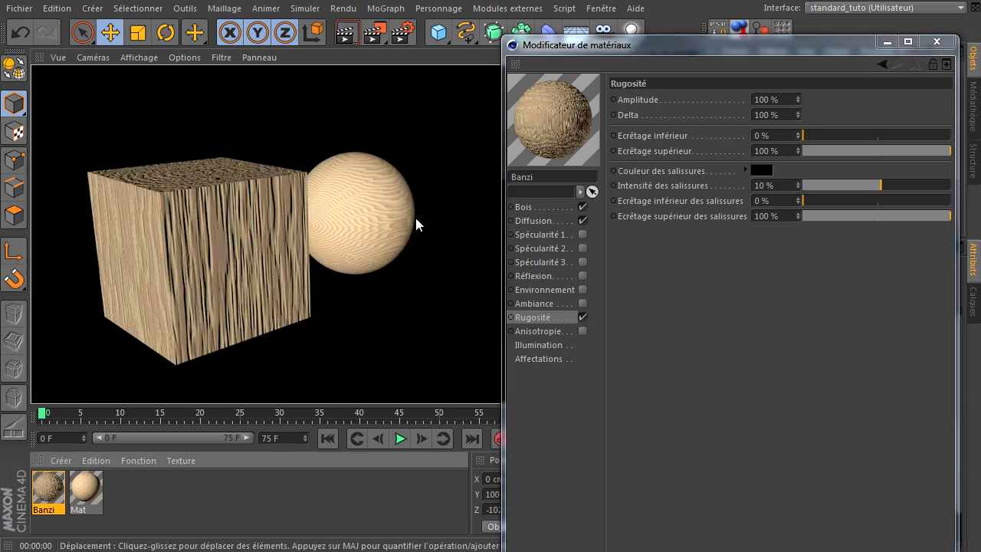
Set Banzi's roughness Amplitude and Delta both to 10 %.
left_click(786, 105)
type("10")
left_click(790, 114)
type("10")
key("Return")
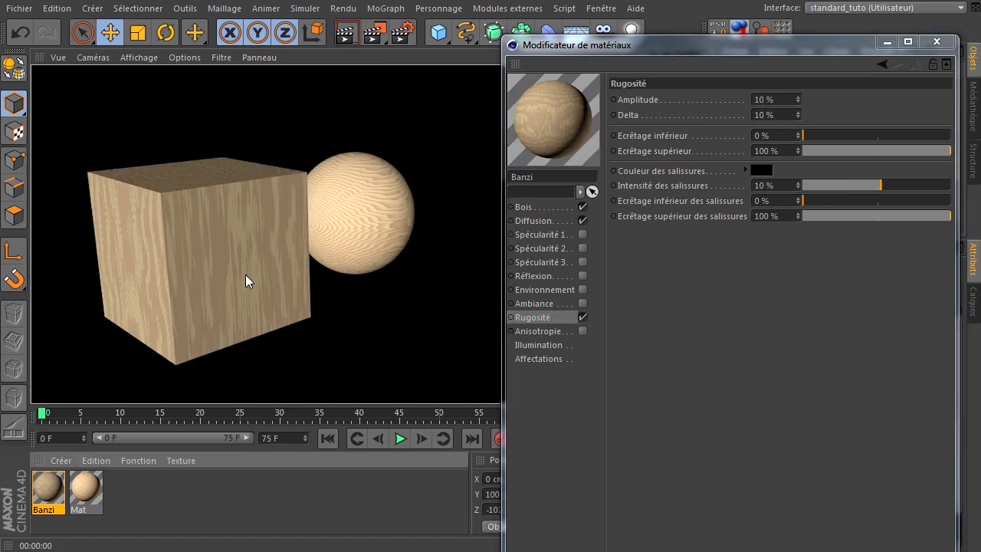
Raise Banzi's roughness Amplitude and Delta to 50 % each and render the view.
left_click(783, 115)
double_click(783, 114)
type("50")
double_click(777, 99)
type("50")
key("Return")
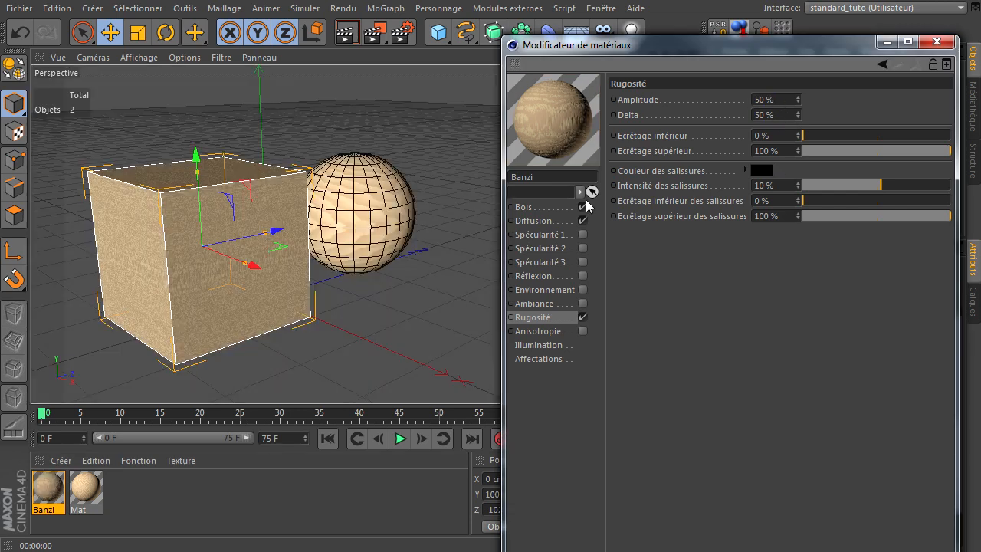
left_click(344, 38)
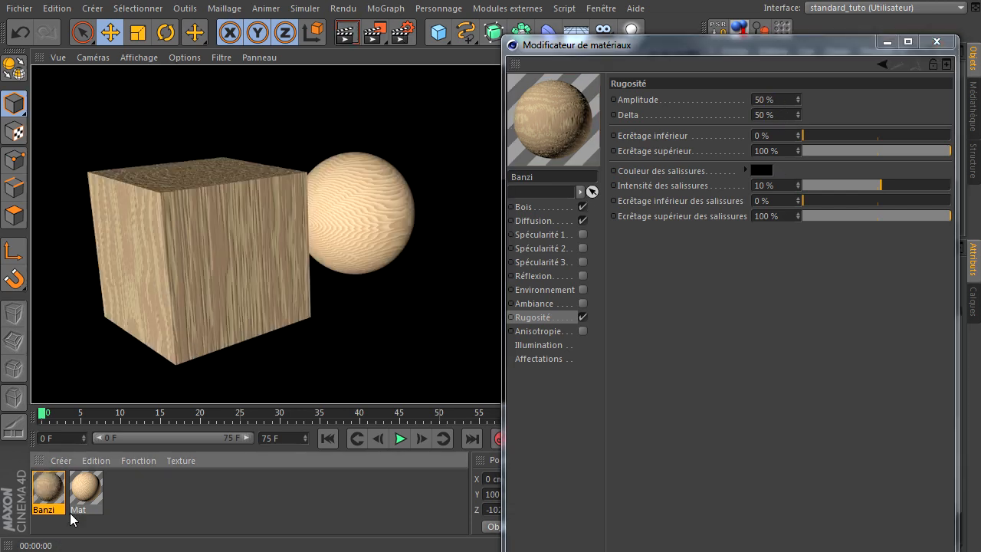
Delete the Banzi material and apply Mat to the cube in its place, rendering the view.
left_click(936, 42)
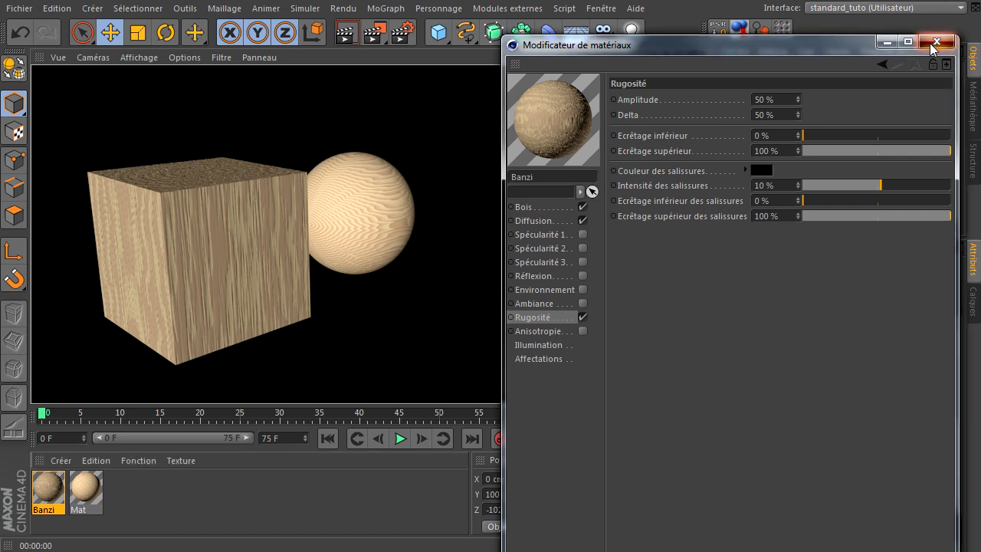
left_click(43, 490)
key("Delete")
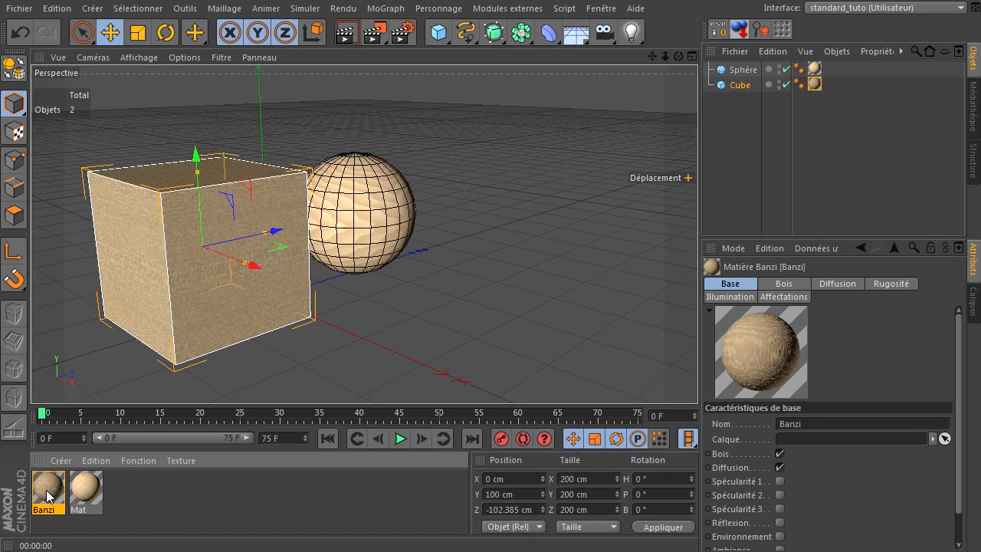
left_click_drag(42, 489, 815, 84)
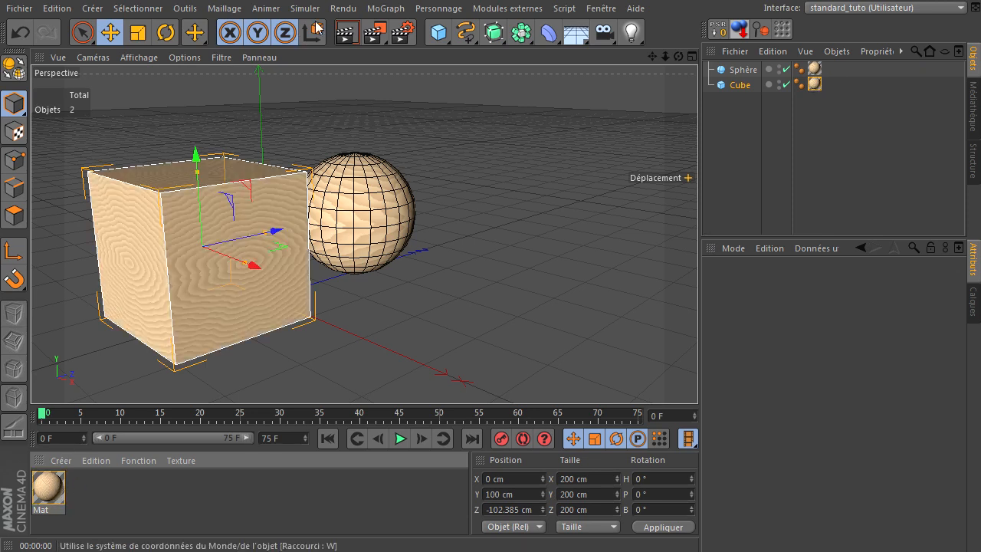
left_click(346, 34)
Replace the Bois shader in Mat's Couleur texture with the Briques surface shader.
double_click(48, 487)
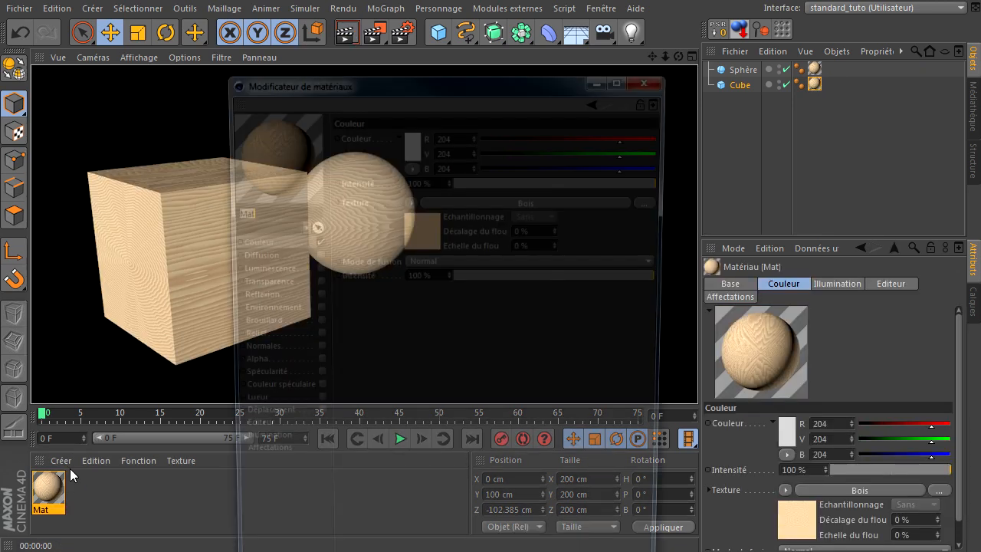
left_click_drag(509, 78, 806, 23)
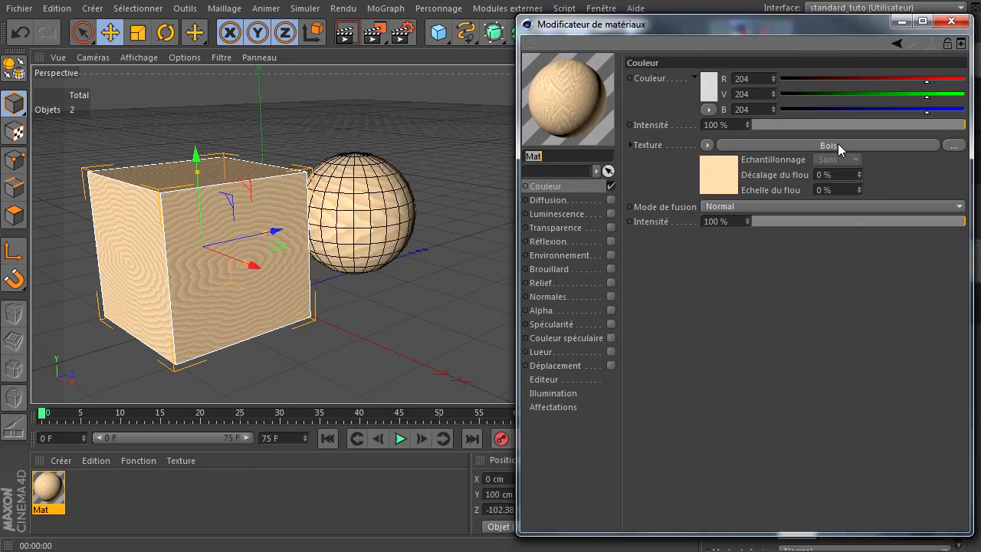
left_click(707, 144)
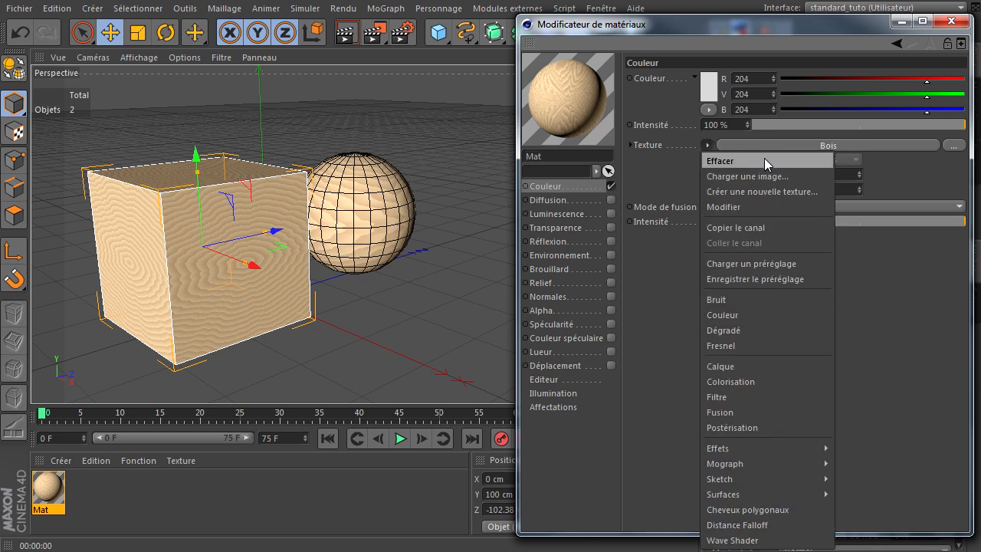
left_click(764, 159)
left_click(707, 146)
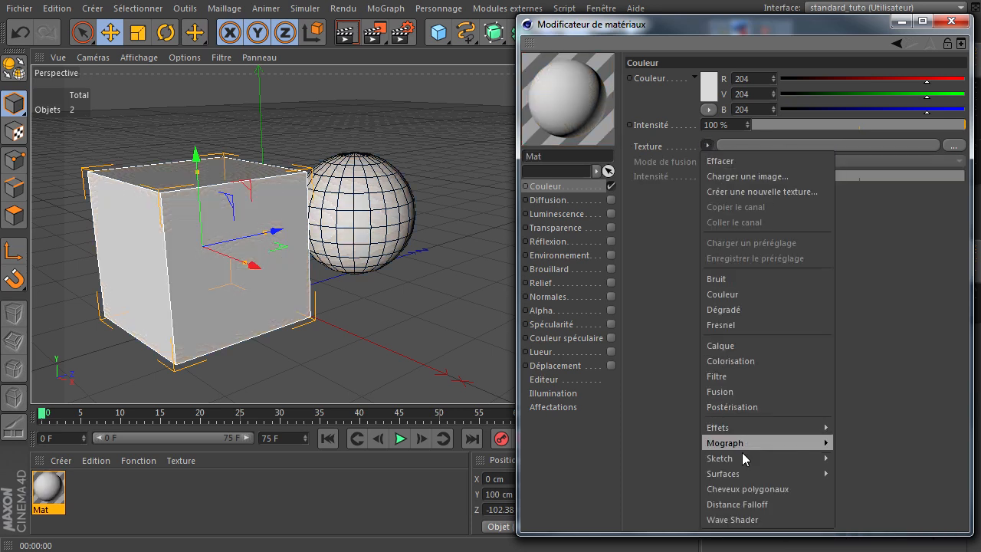
mouse_move(736, 477)
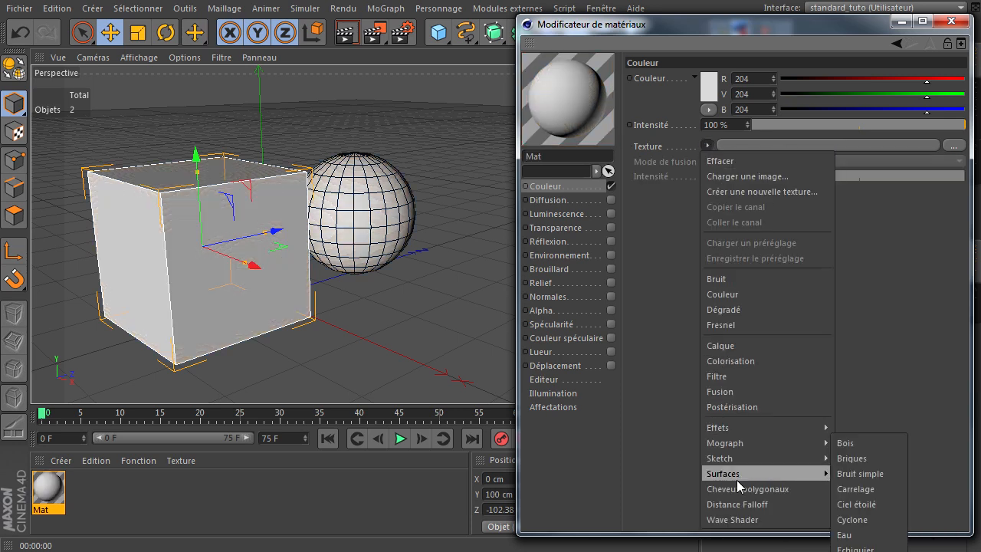
left_click(854, 459)
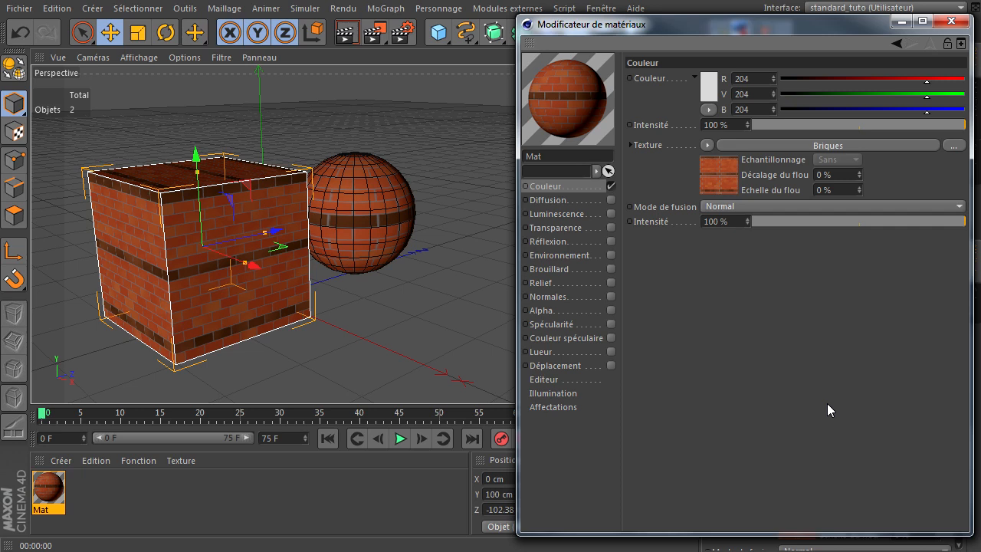
Open the Briques shader and examine its Base and Matière properties.
left_click(835, 144)
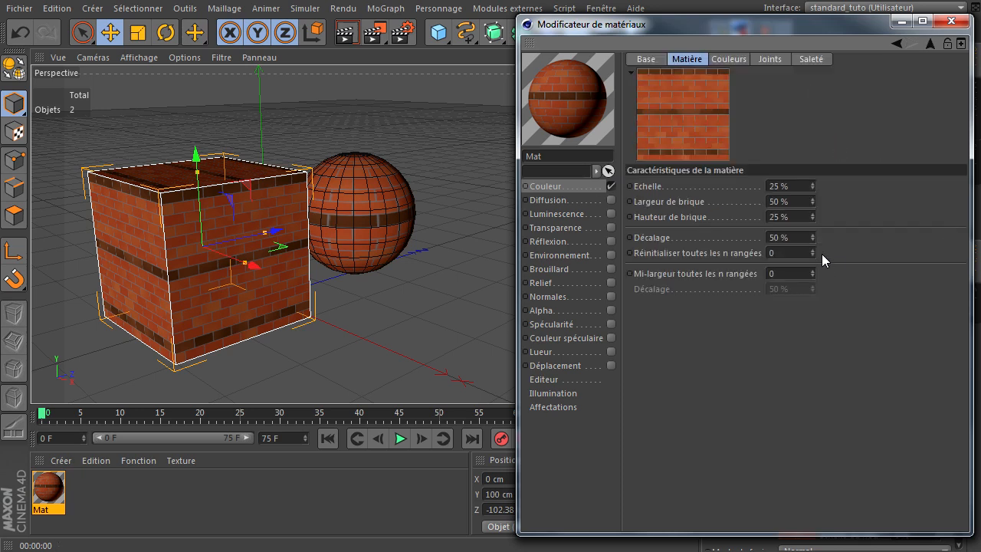
left_click(655, 63)
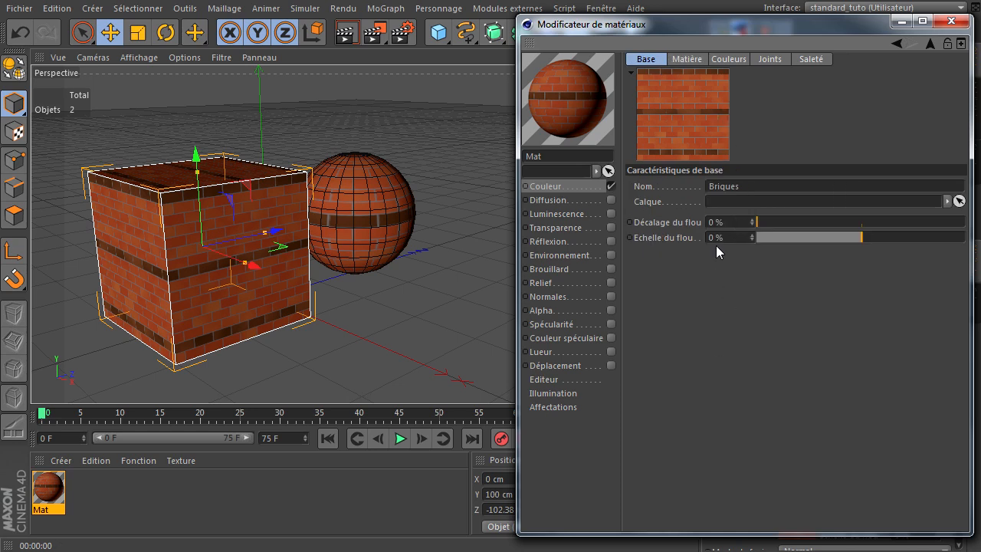
left_click(685, 60)
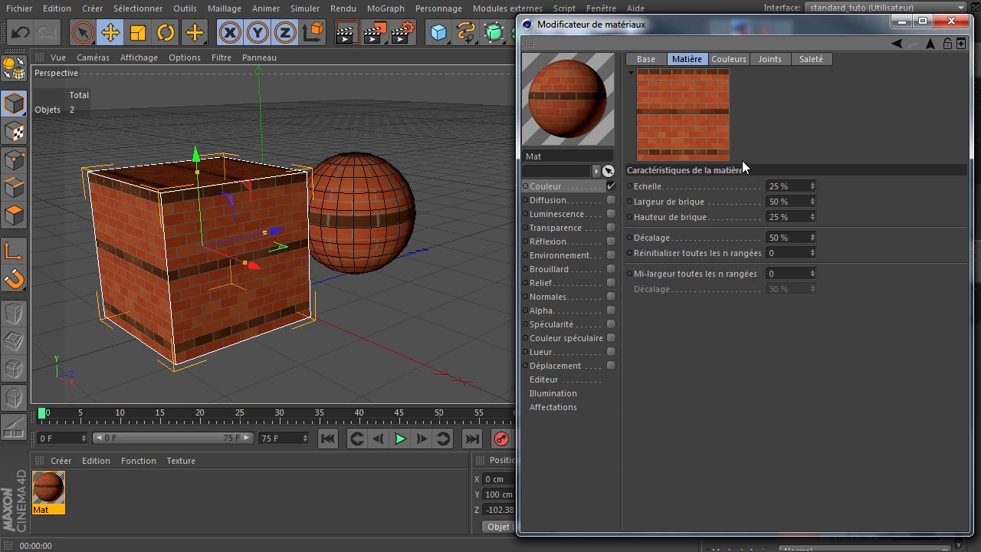
Try a brick height of 100 % in the Briques shader and return it to 25 %.
left_click(789, 202)
type("100")
key("Return")
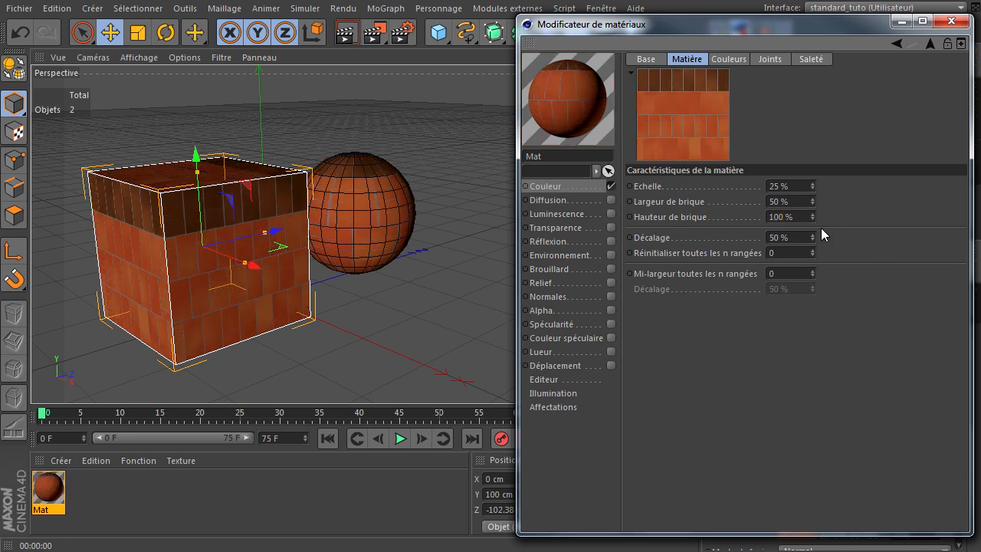
double_click(796, 218)
type("25")
key("Return")
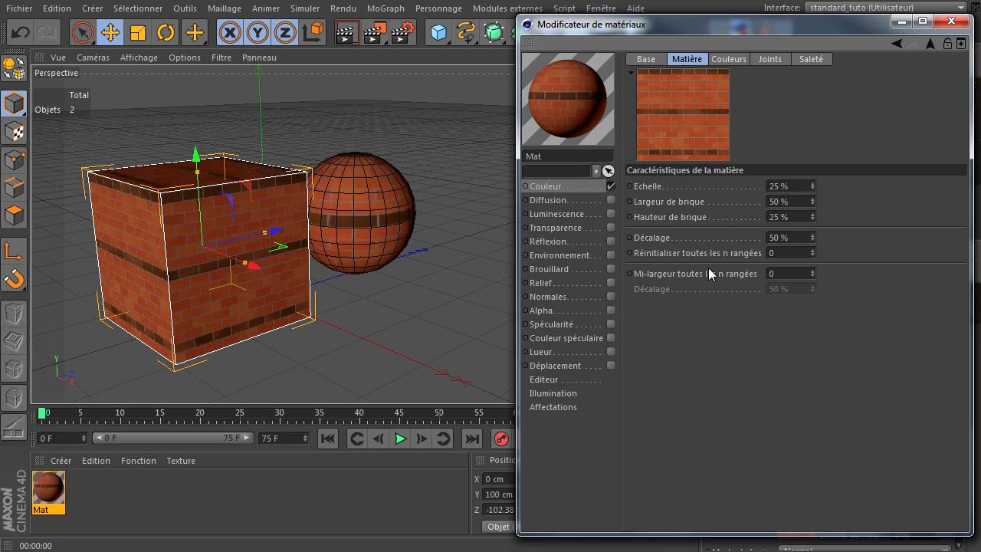
Enlarge the Briques shader's preview and render a closer view of the cube.
right_click(704, 98)
left_click(739, 205)
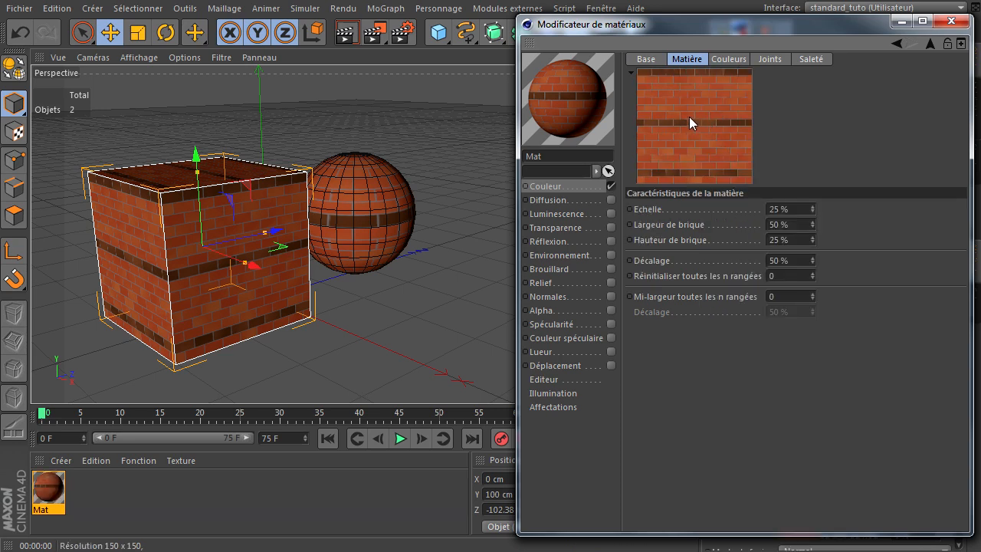
scroll(192, 260, "up", 5)
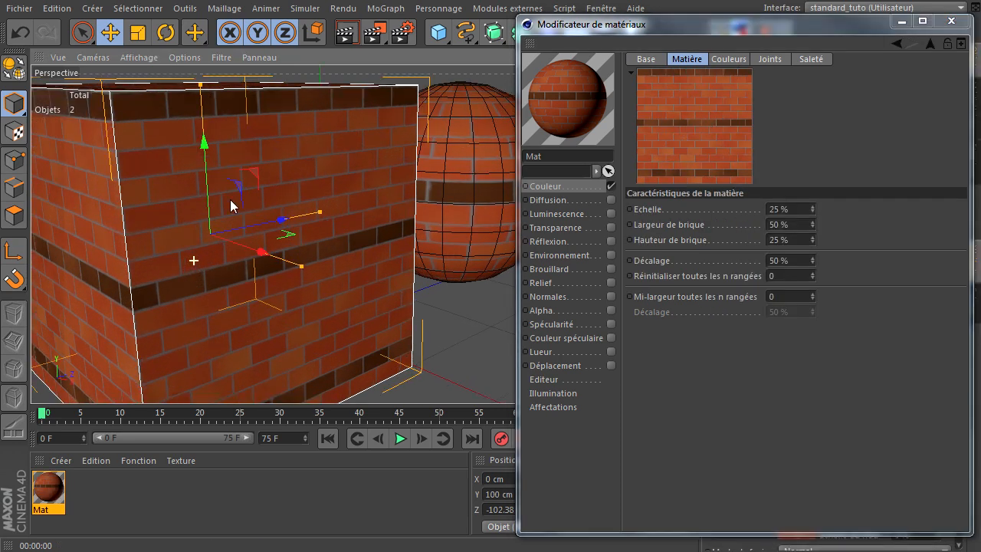
left_click(345, 32)
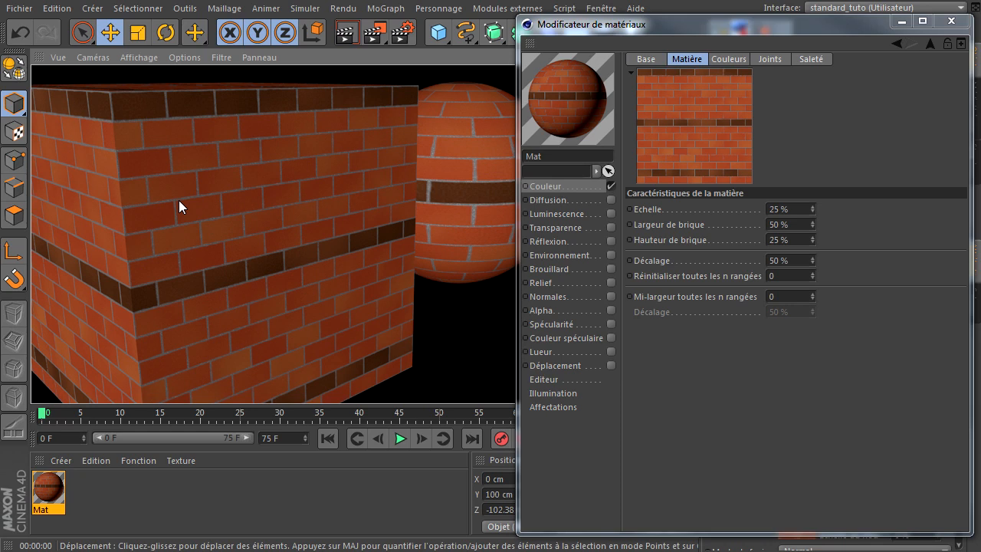
Set the bricks' Décalage to 0 % and render the view.
double_click(800, 259)
type("0")
key("Return")
left_click(346, 32)
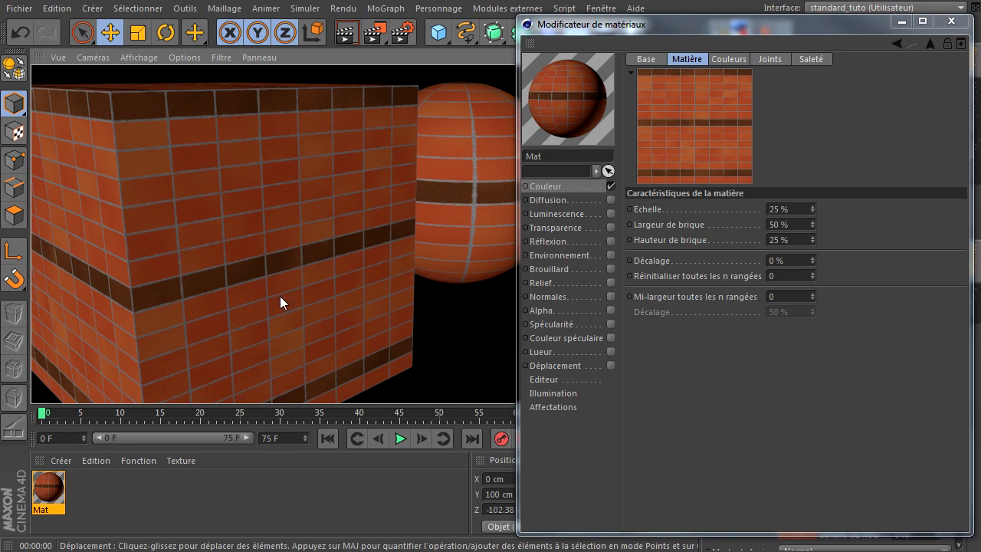
Set both the brick width and brick height to 10 % and render the view.
double_click(805, 222)
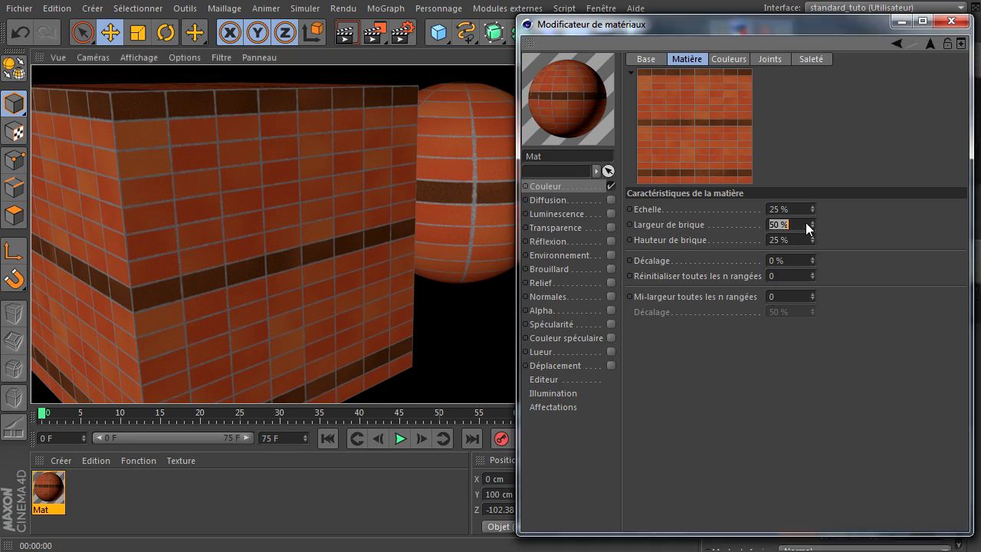
type("10")
double_click(799, 238)
type("10")
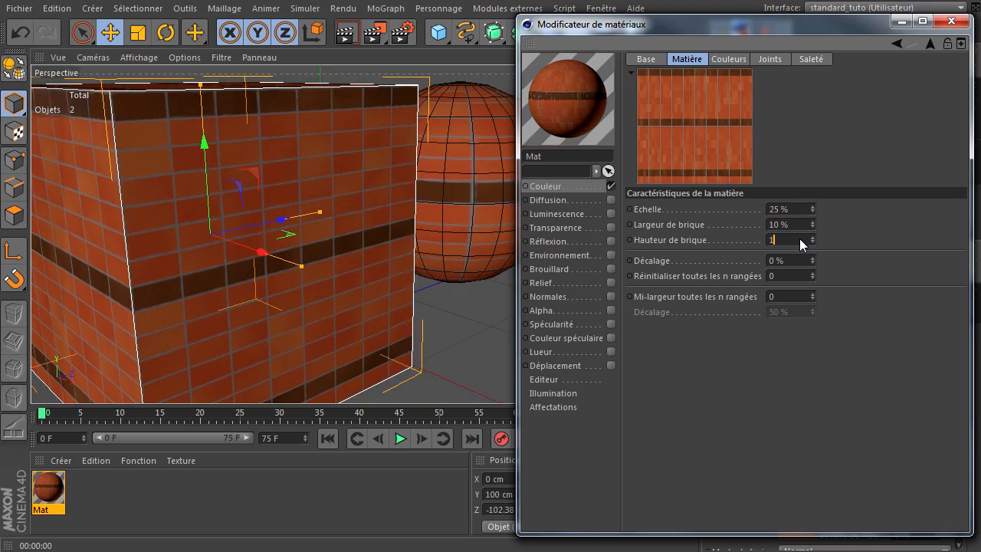
key("Return")
left_click(345, 32)
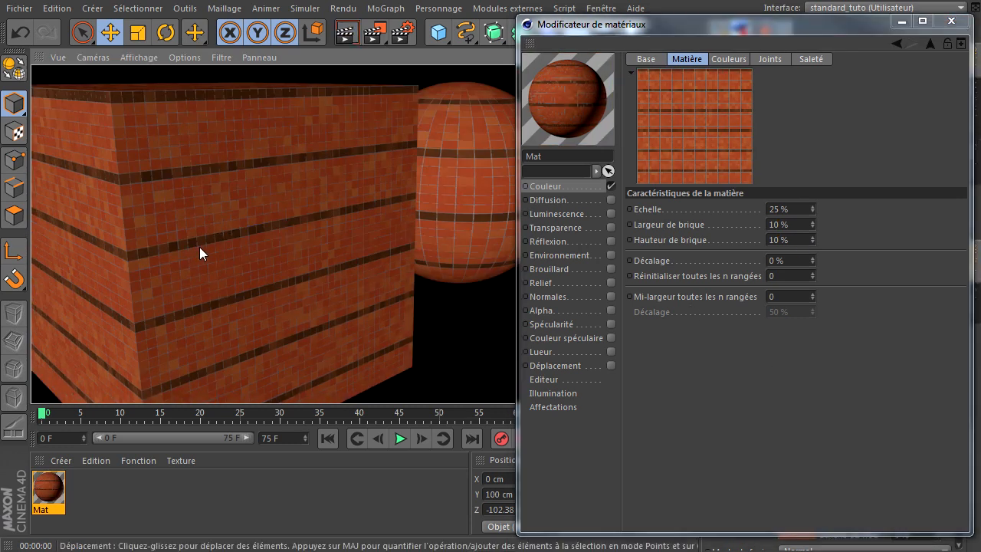
Restore the brick width to 50 %, the brick height to 25 % and the Décalage to 50 %.
double_click(798, 223)
type("50")
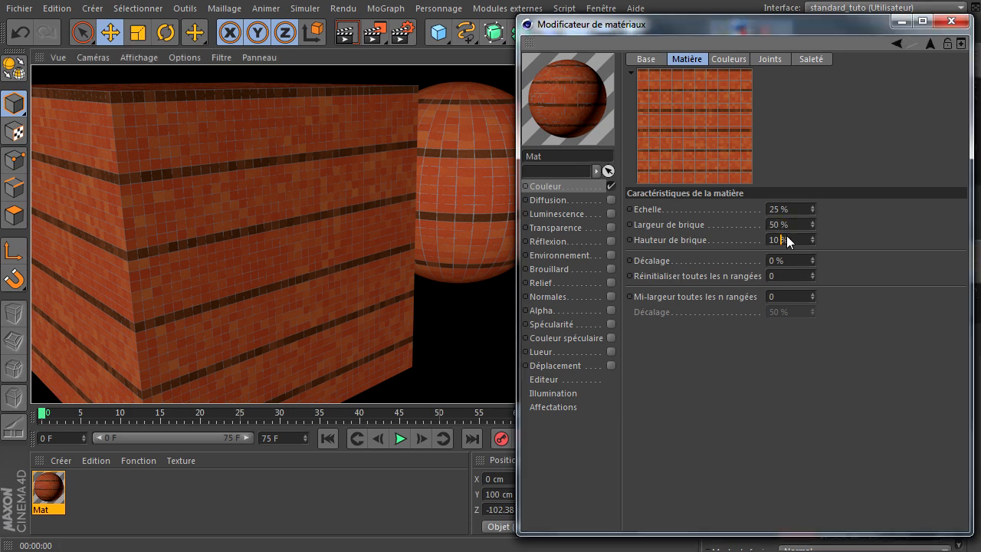
double_click(786, 235)
type("25")
key("Return")
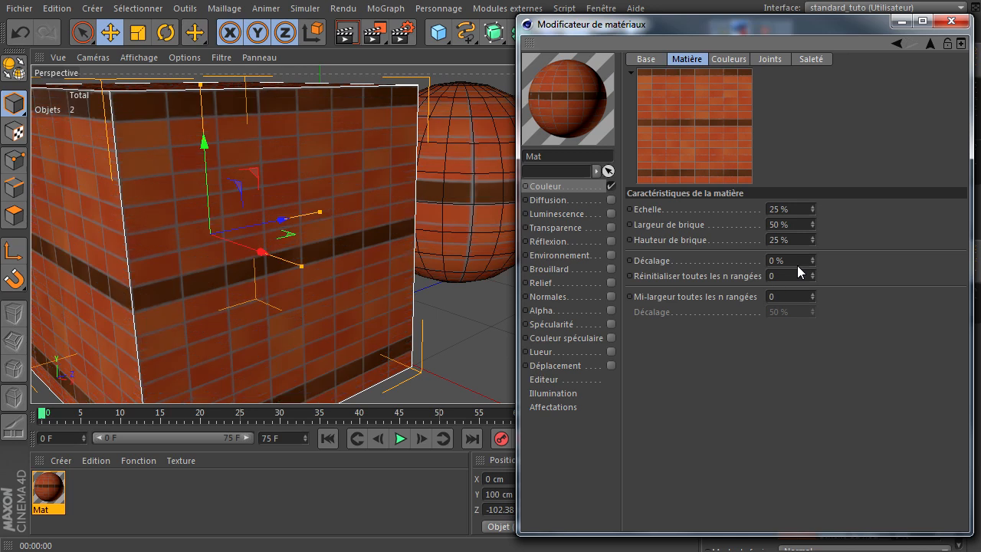
type("50")
key("Return")
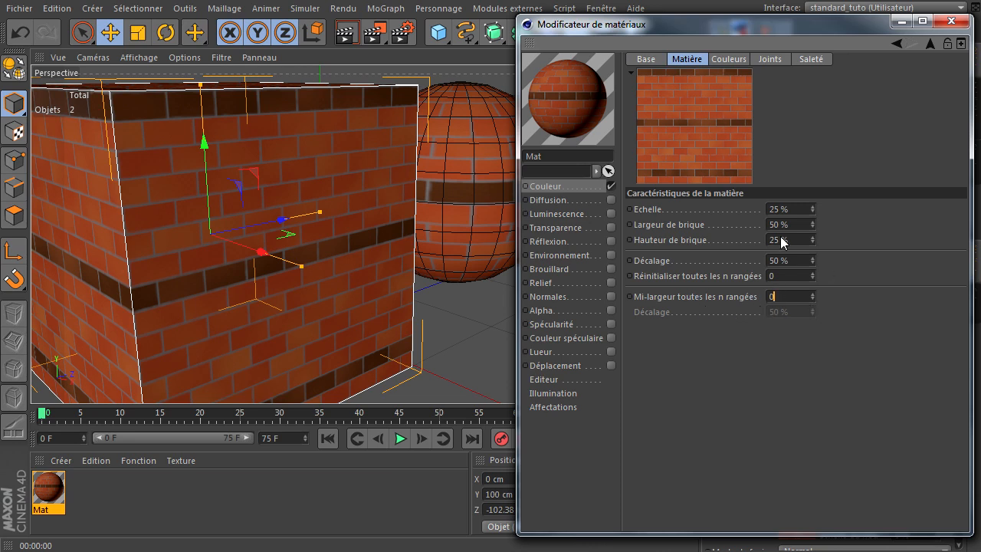
Examine the Briques shader's Couleurs settings and the texture options for the main brick colour.
left_click(720, 58)
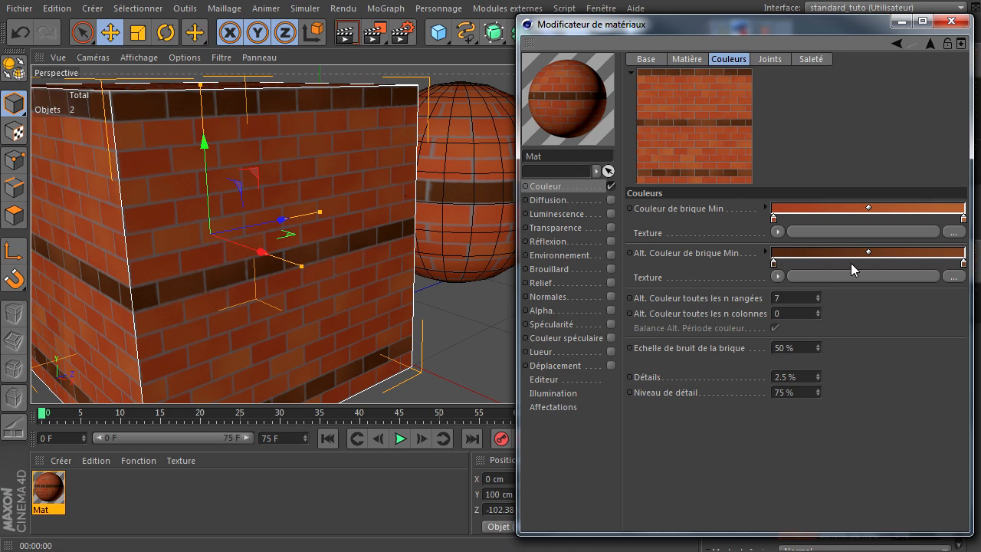
left_click(777, 231)
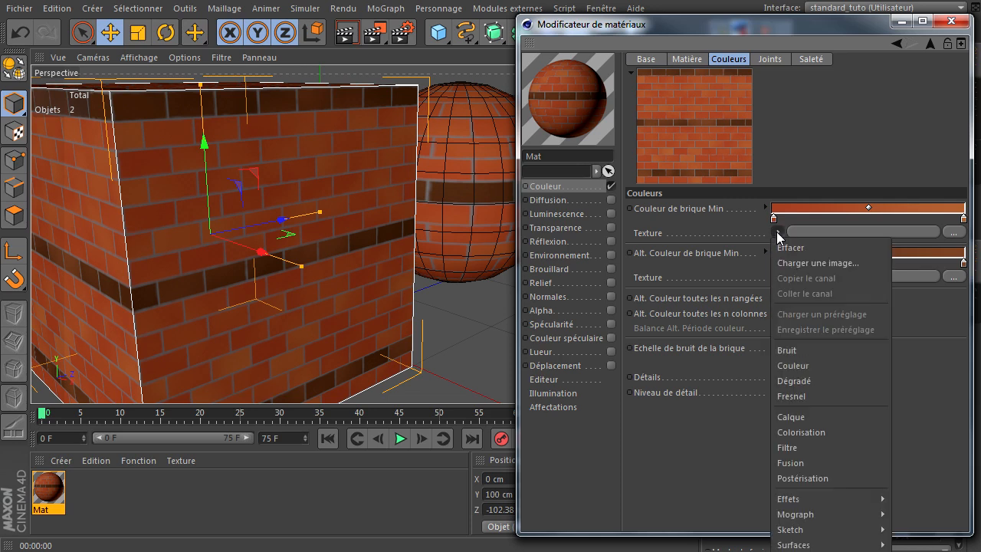
left_click(706, 433)
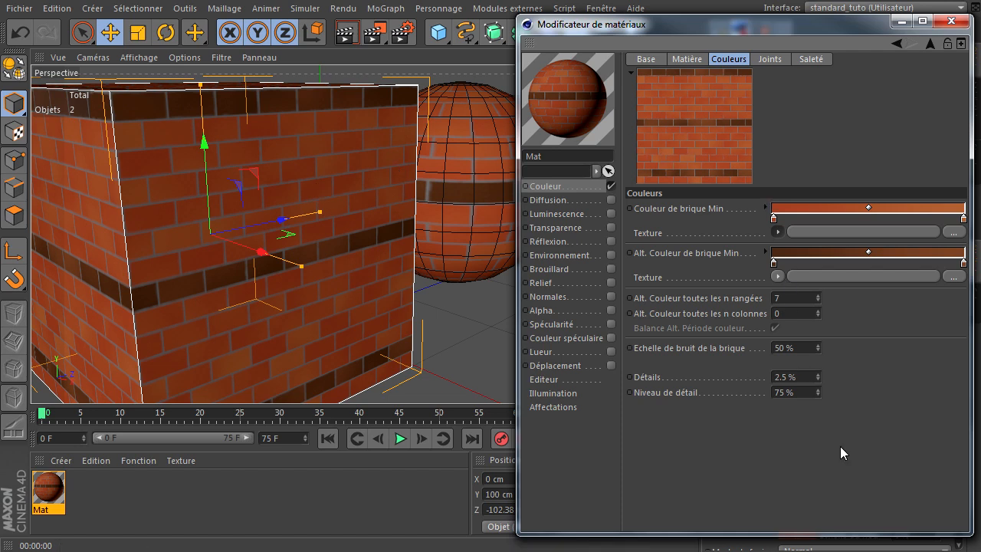
Set the alternate brick colour to repeat every 5 rows.
left_click(801, 296)
type("5")
key("Return")
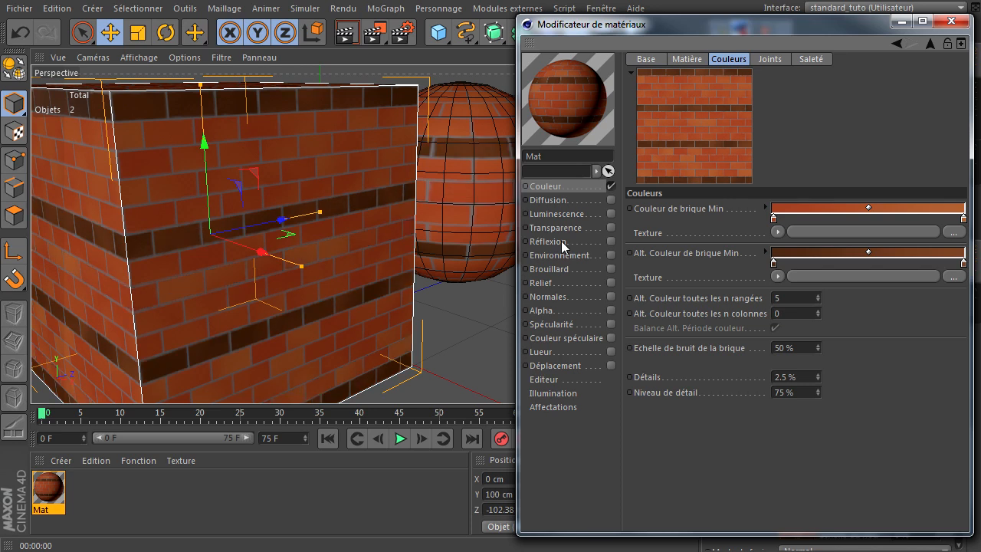
Set the alternate brick colour to repeat every 2 rows.
double_click(797, 300)
type("12")
double_click(804, 301)
type("2")
key("Return")
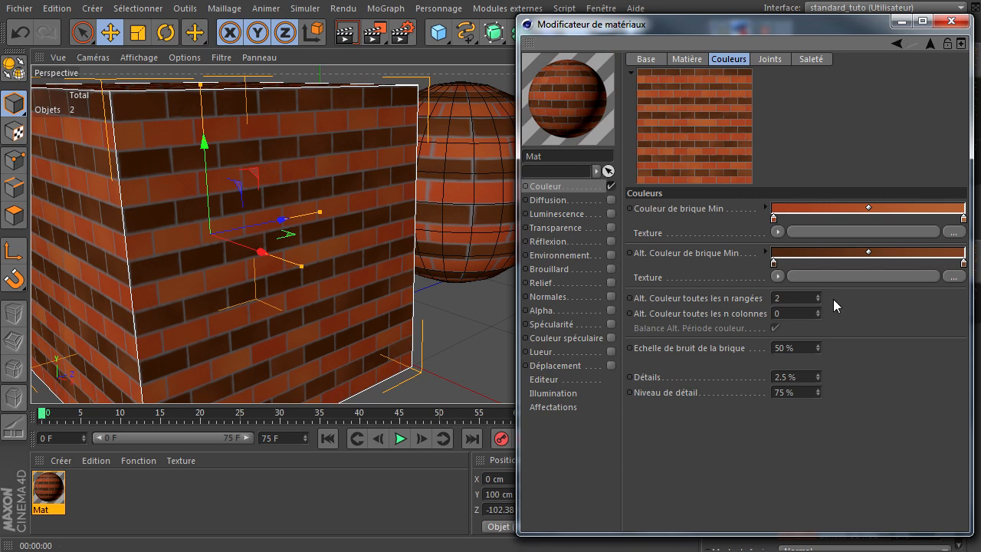
Set the alternate brick colour to every 8 rows, trying a column interval of 10 and then 5.
type("8")
key("Return")
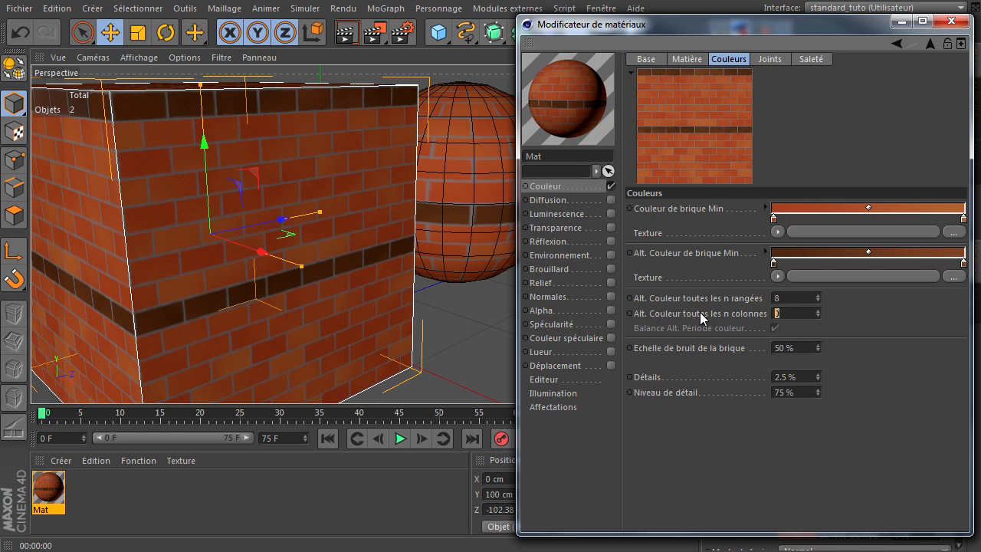
key("Return")
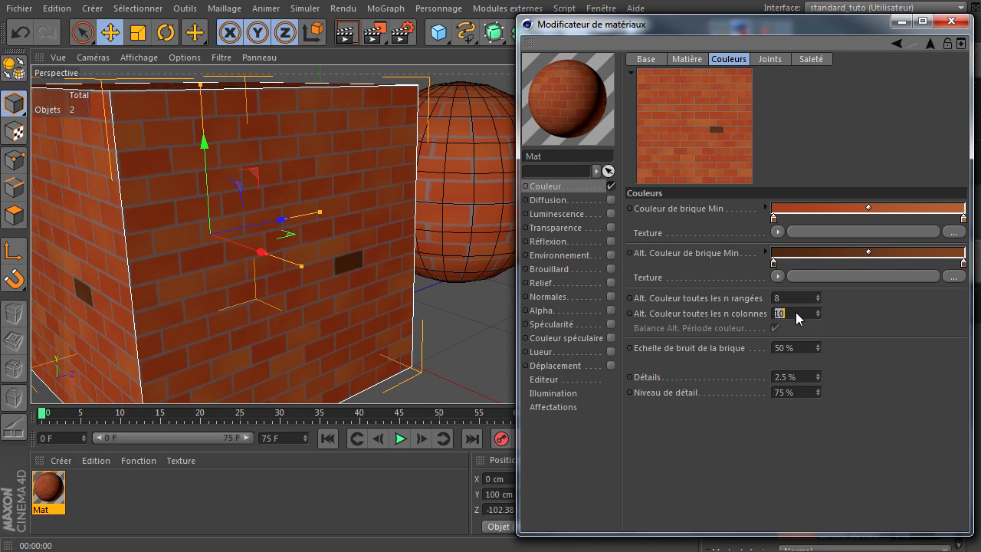
type("5")
key("Return")
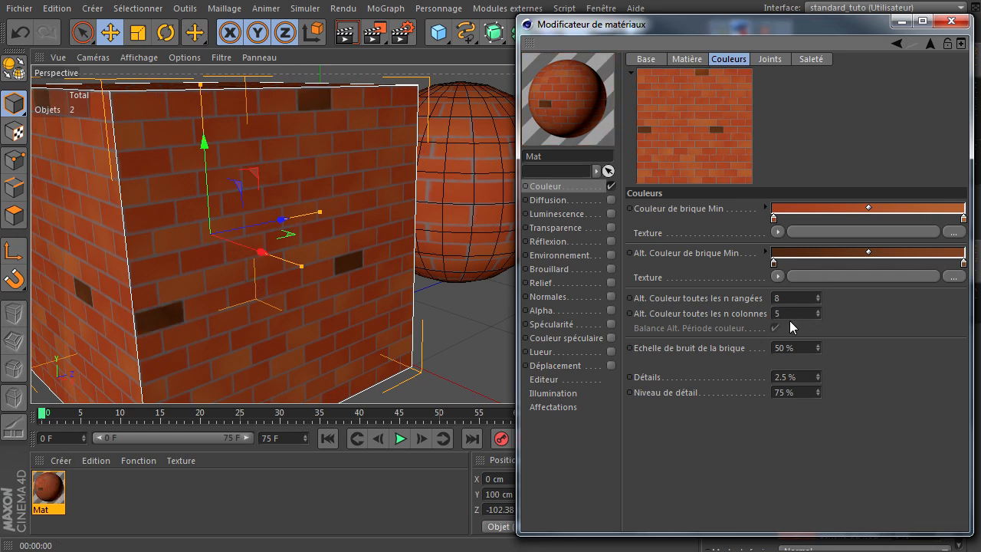
Set the alternate brick colour to every 2 columns and every 2 rows.
type("2")
key("Return")
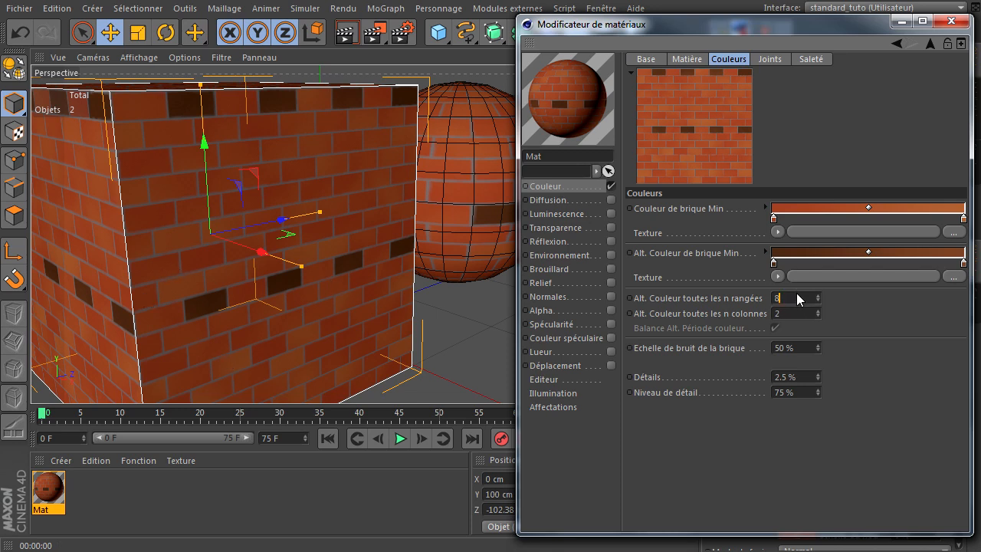
left_click_drag(795, 303, 694, 314)
type("2")
key("Return")
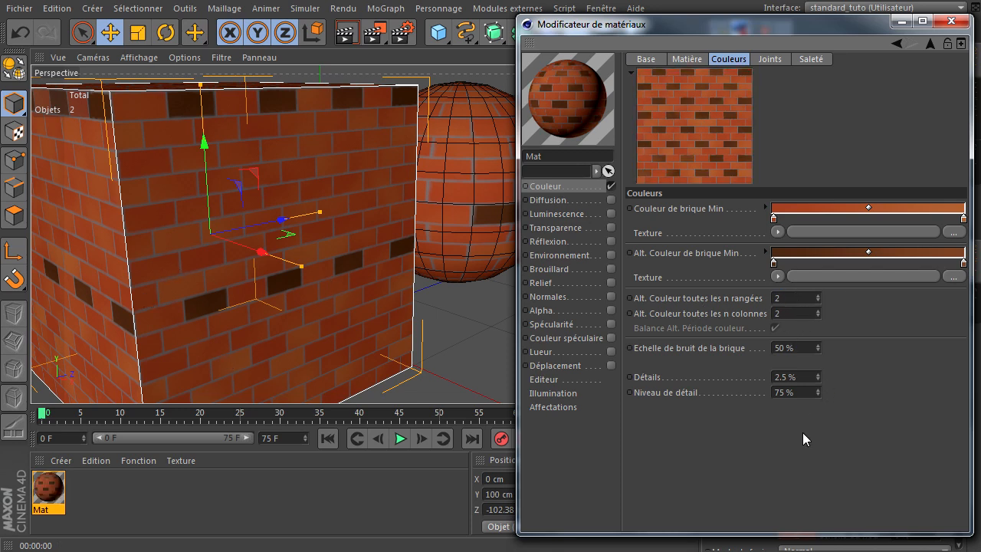
Return the alternate brick colour to every 8 rows with a column interval of 0.
double_click(802, 317)
type("0")
key("Return")
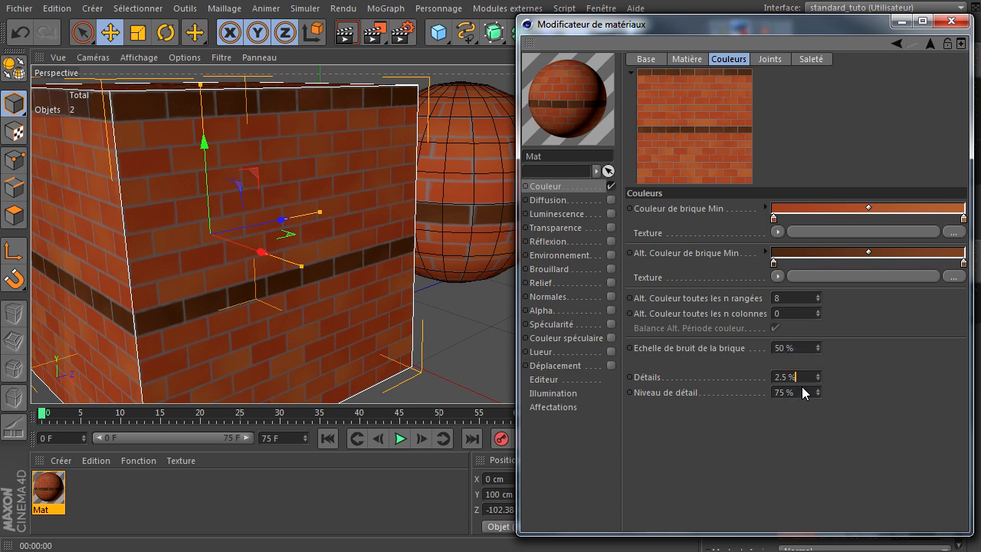
Show the Briques shader's Joints settings and set the Profondeur de brique to 100 %.
left_click(771, 60)
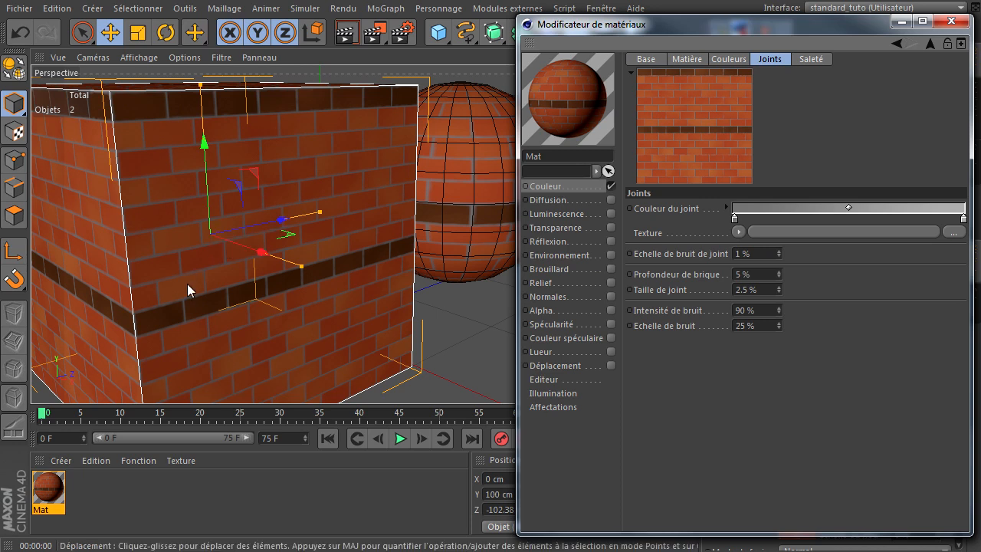
scroll(188, 285, "up", 2)
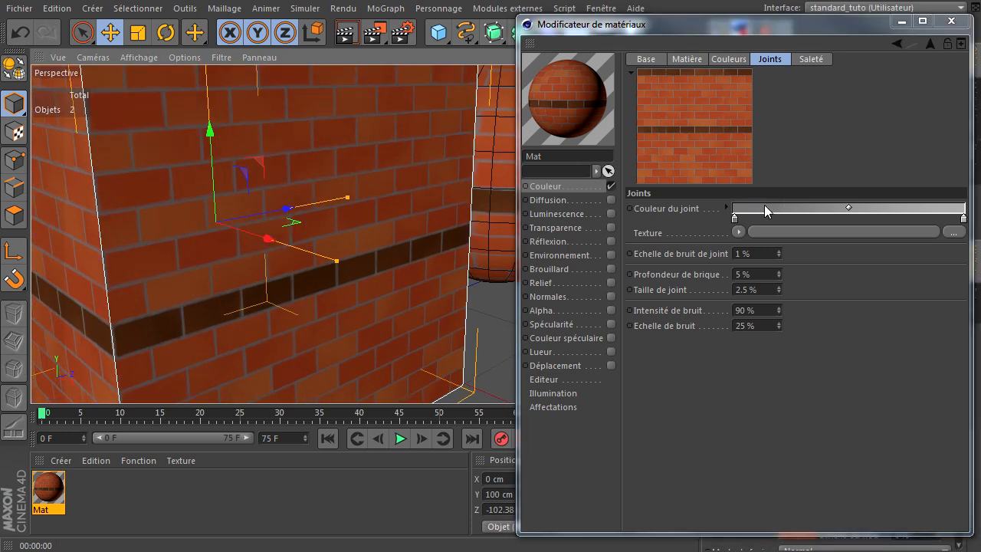
left_click(755, 253)
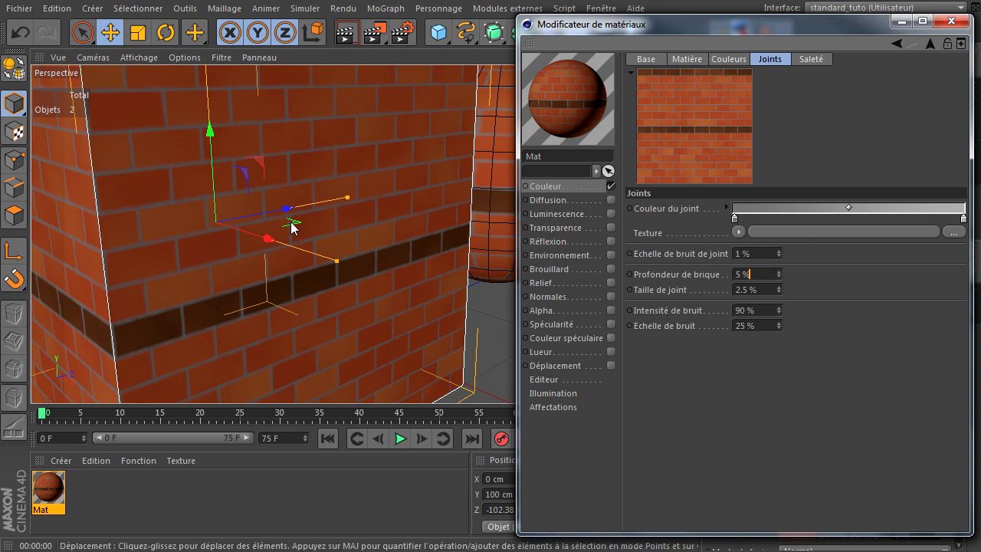
double_click(764, 272)
type("100")
key("Return")
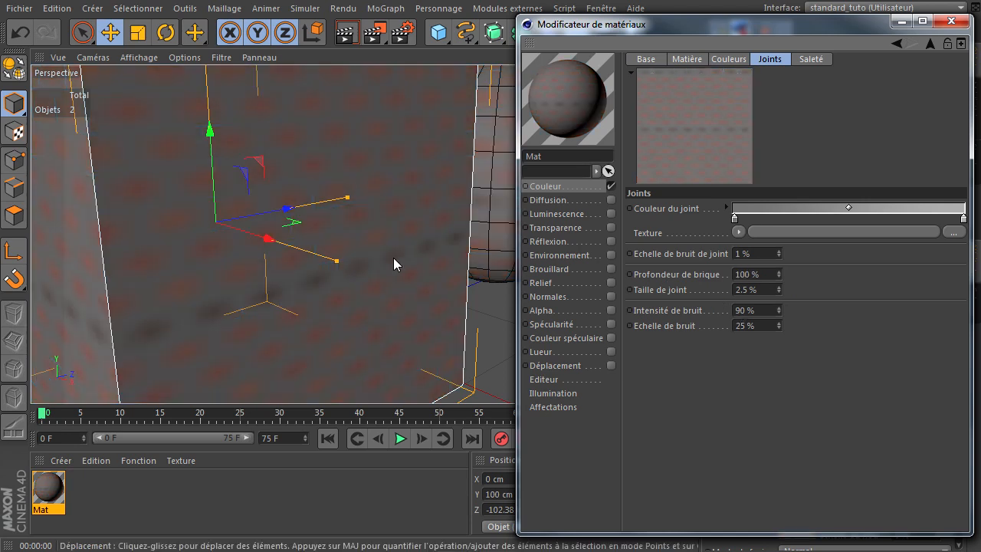
Set the Profondeur de brique to 20 %.
double_click(766, 274)
type("20")
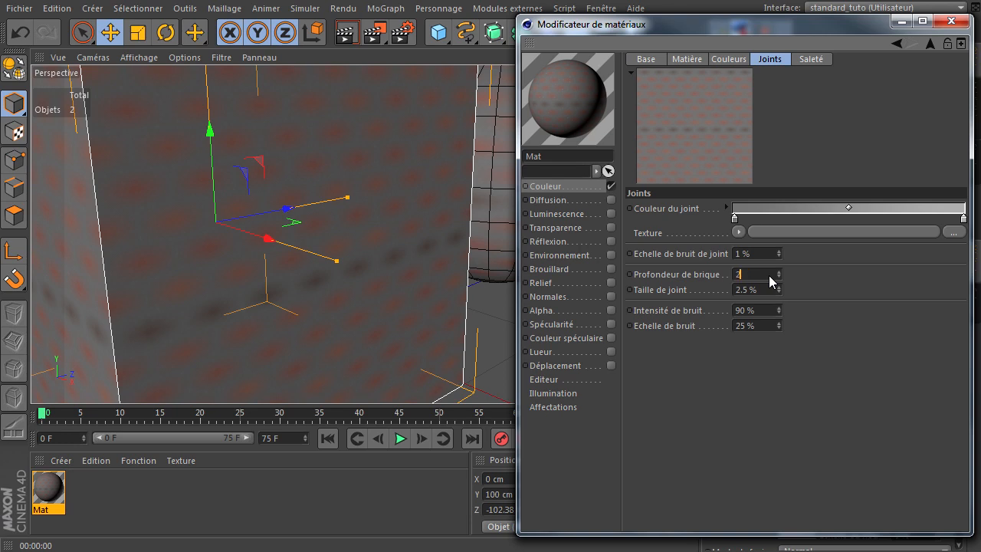
key("Return")
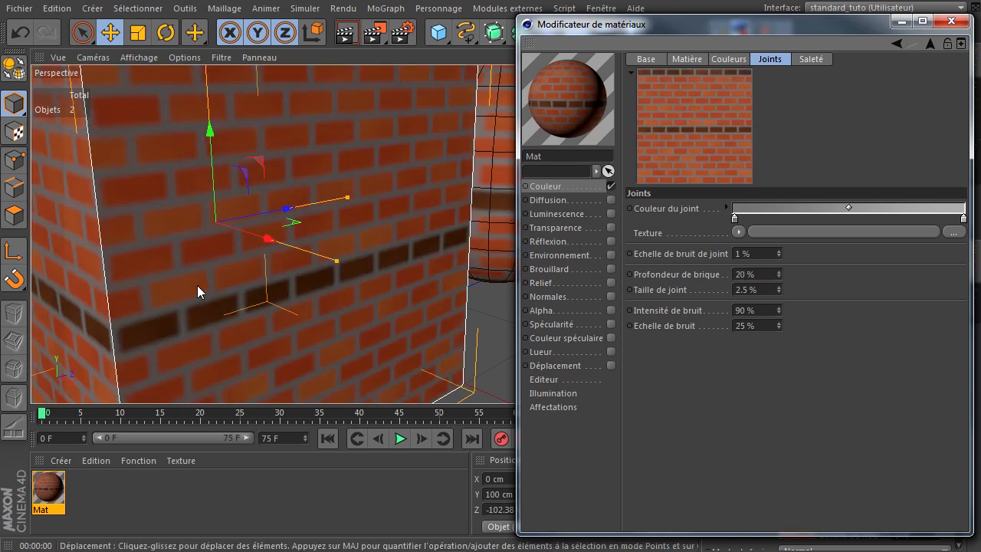
Restore the Profondeur de brique to 5 %.
double_click(766, 273)
type("5")
key("Return")
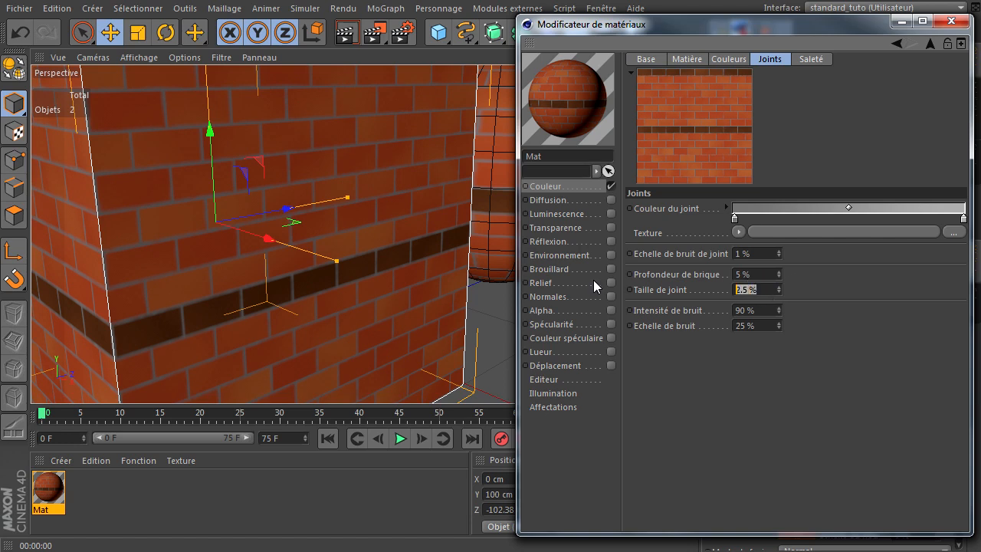
Try a Taille de joint of 100 % and then 20 % on the brick pattern.
type("100")
key("Return")
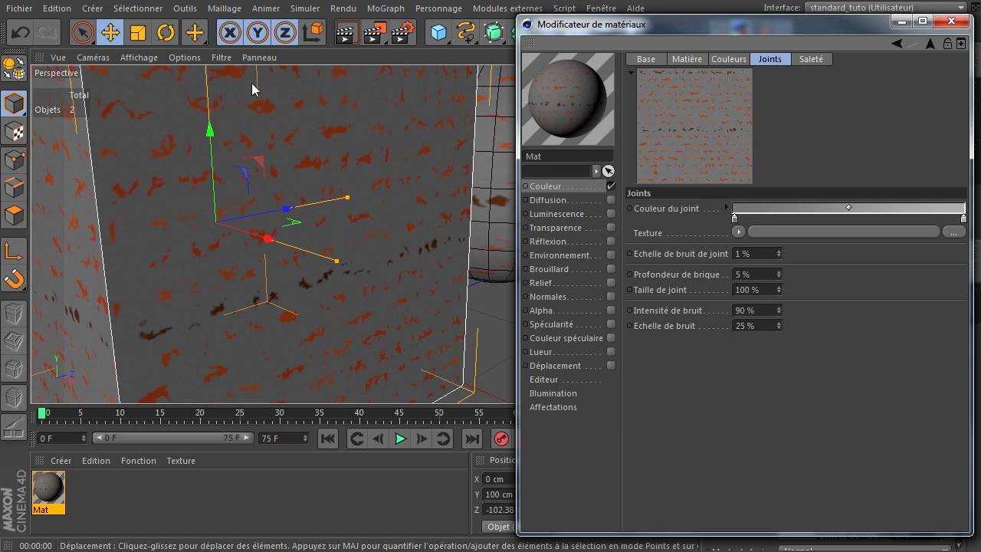
double_click(766, 290)
type("20")
key("Return")
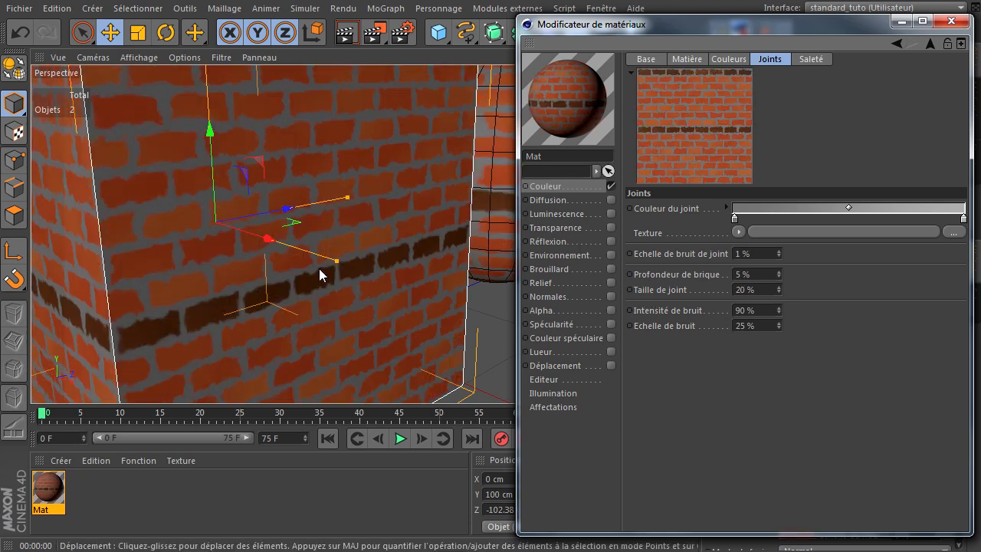
Restore the Taille de joint to 2.5 %.
type("2.5")
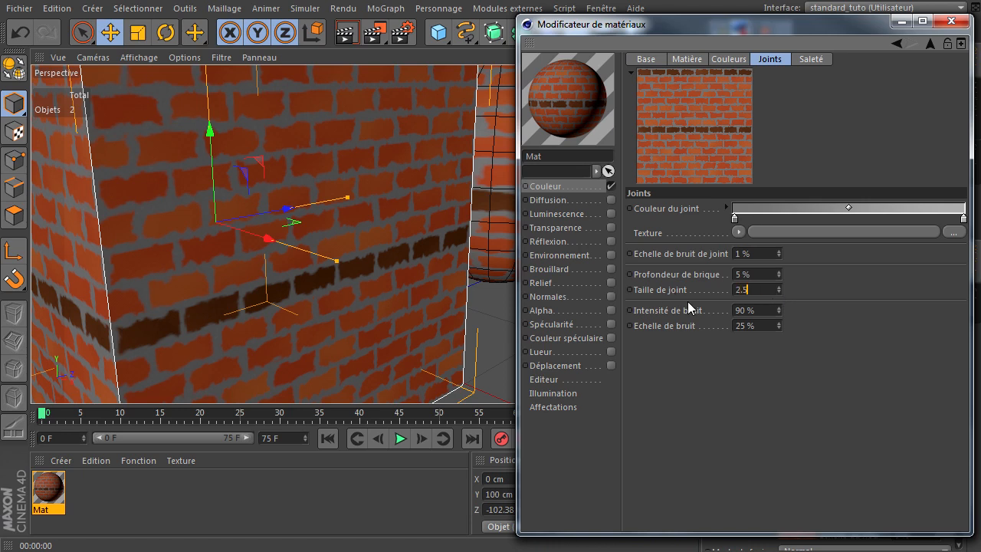
key("Return")
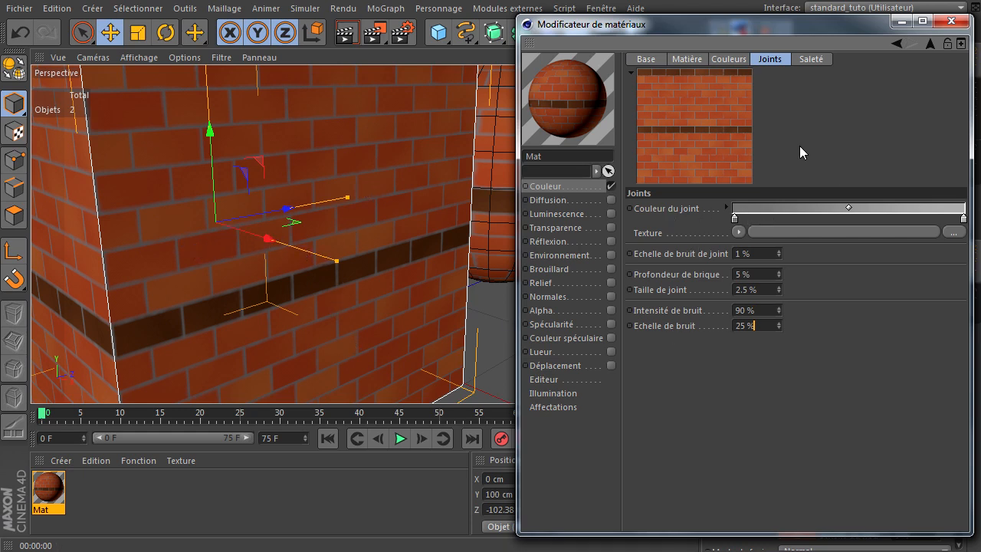
Activate the Briques shader's Saleté effect and try an Opacité of 47 % before returning it to 100 %.
left_click(809, 59)
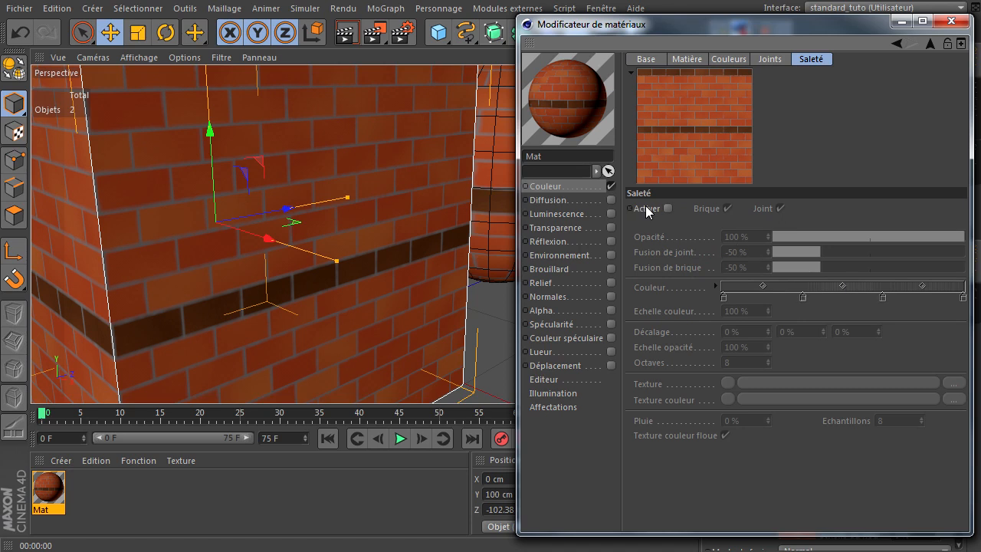
left_click(667, 208)
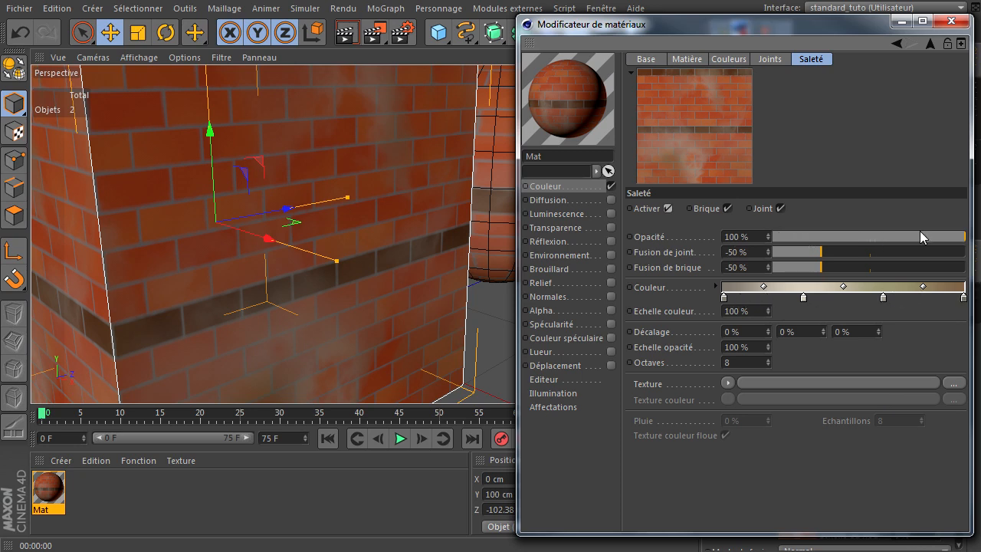
left_click(864, 239)
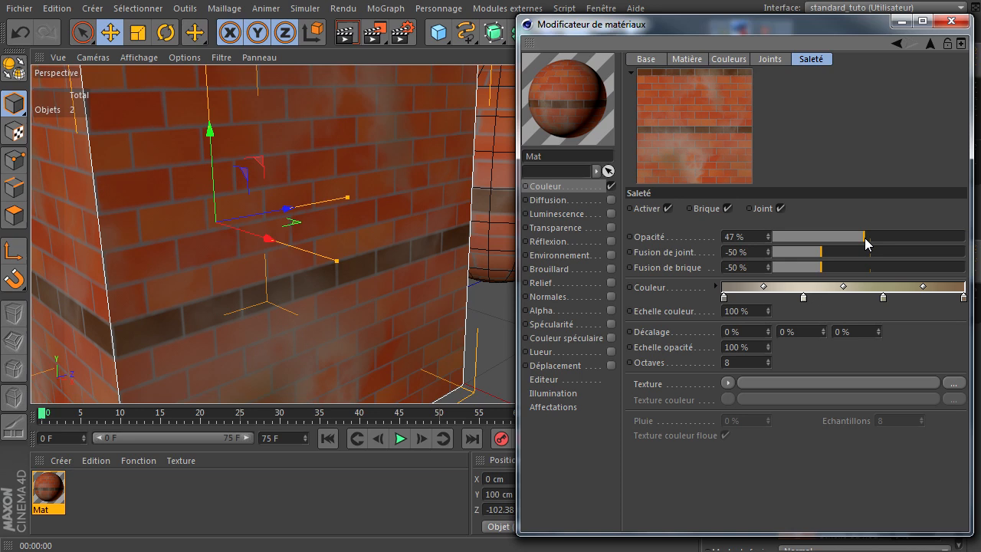
left_click_drag(849, 247, 964, 236)
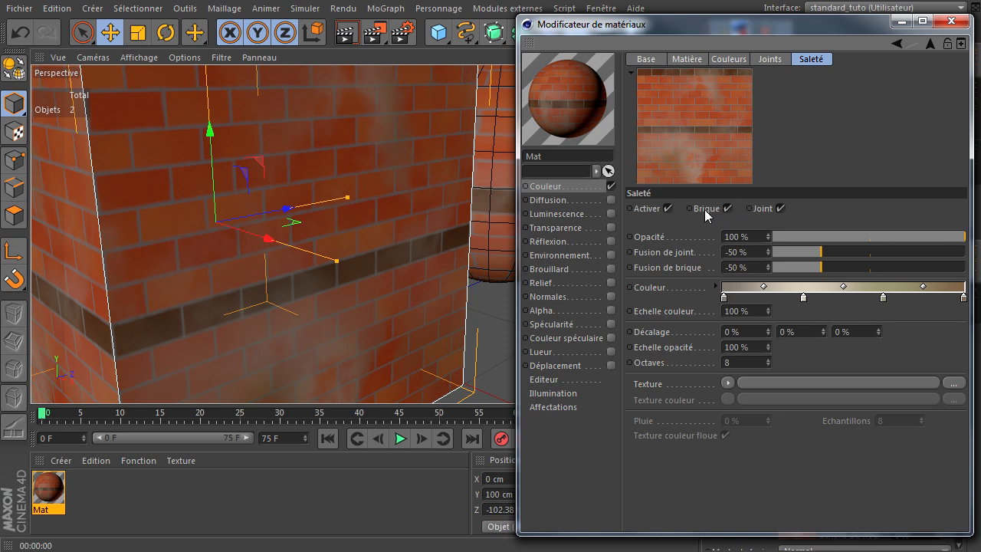
Switch the dirt off for the joints and then for the bricks, turning each one back on.
left_click(780, 208)
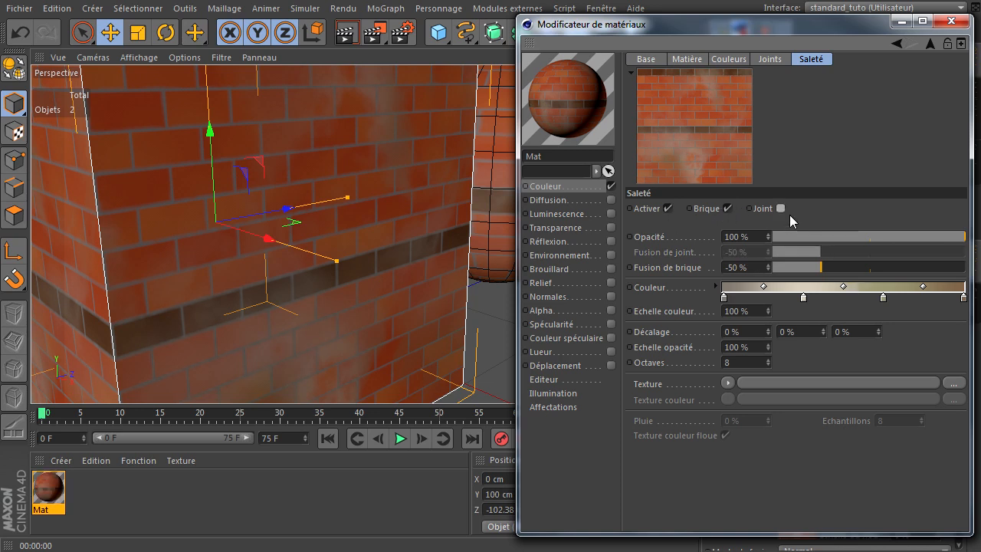
left_click(780, 209)
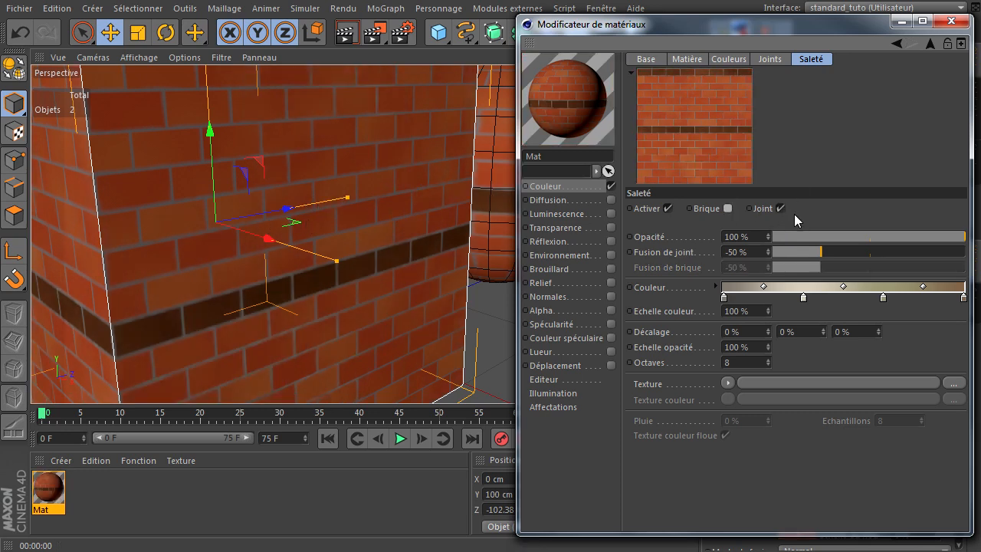
left_click(728, 209)
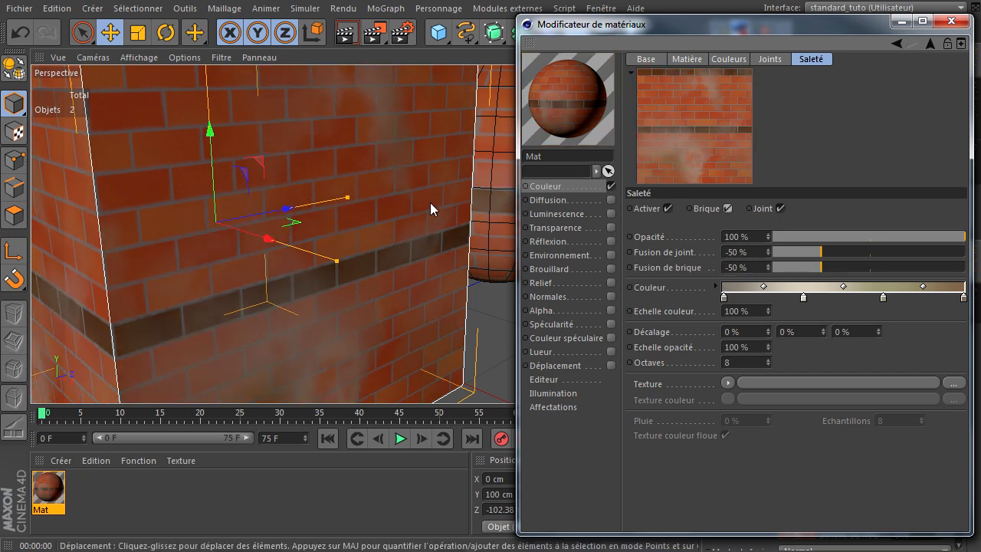
Load a Bruit shader as the texture of the Saleté effect.
left_click(742, 312)
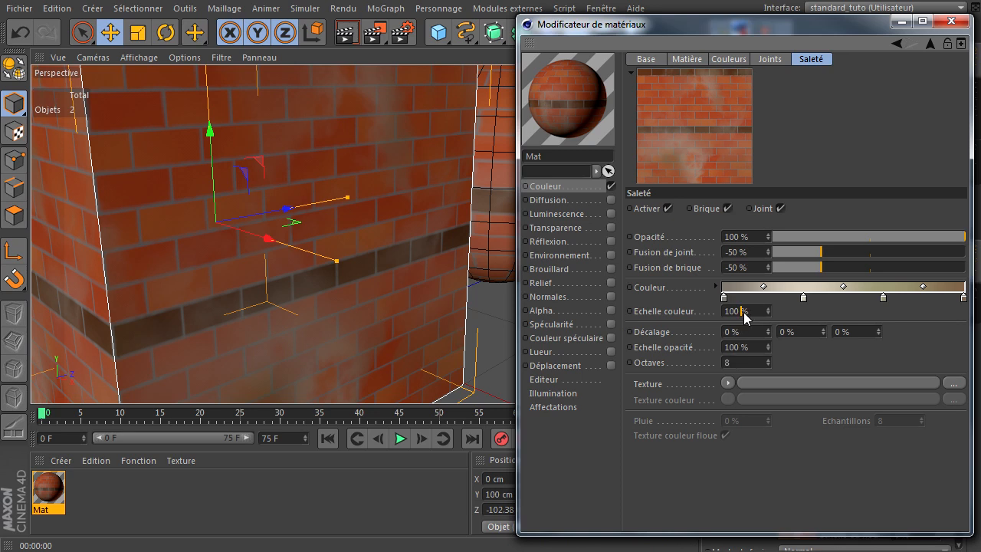
left_click(749, 329)
scroll(294, 296, "down", 2)
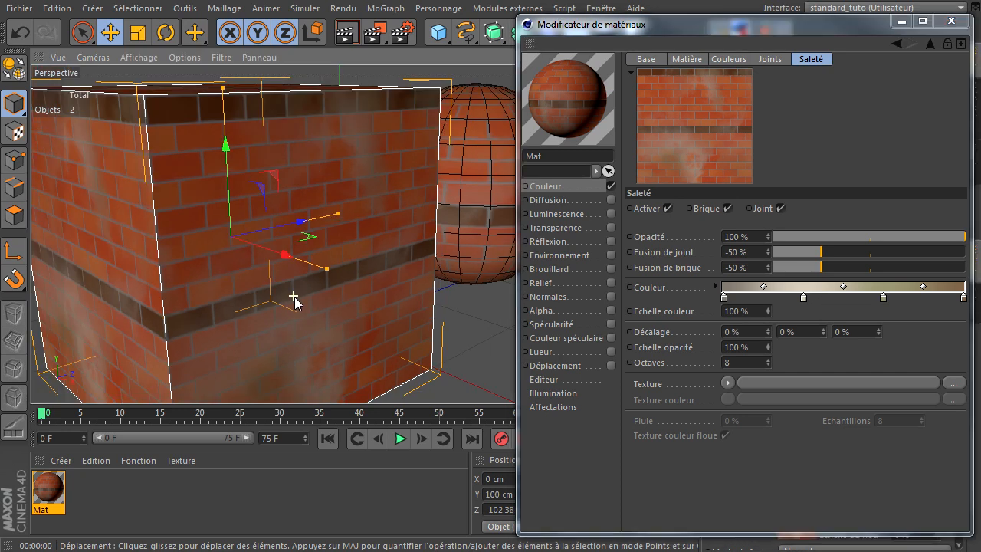
scroll(294, 301, "down", 2)
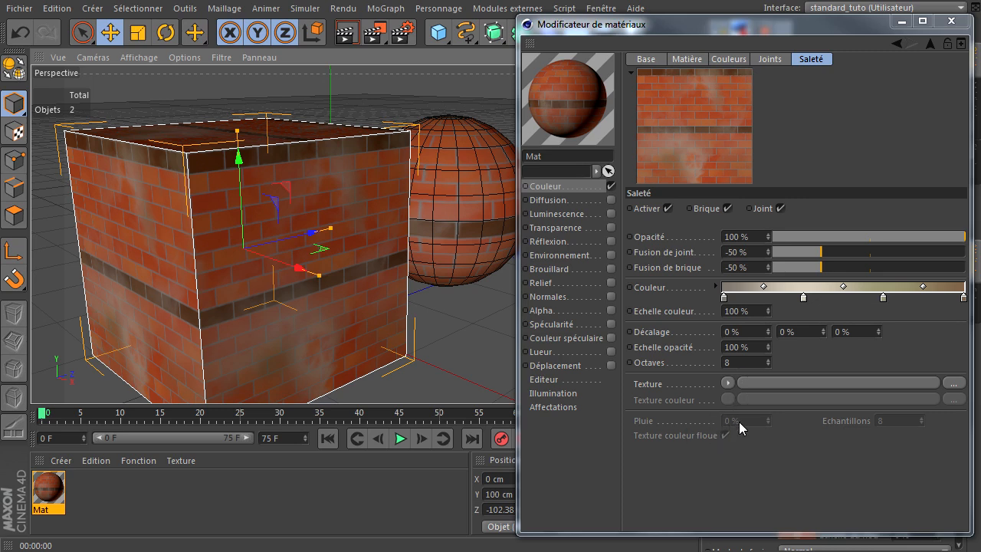
left_click(728, 383)
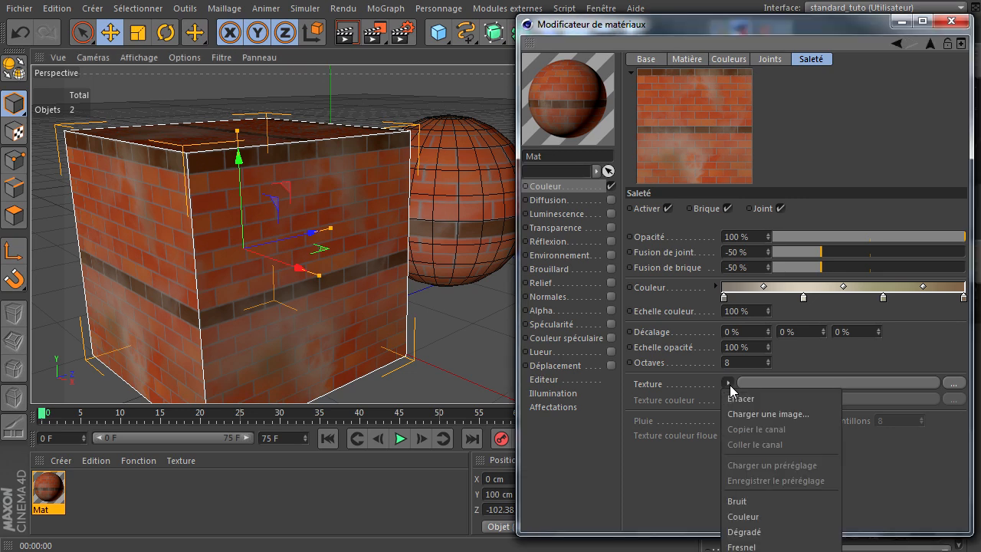
left_click(749, 499)
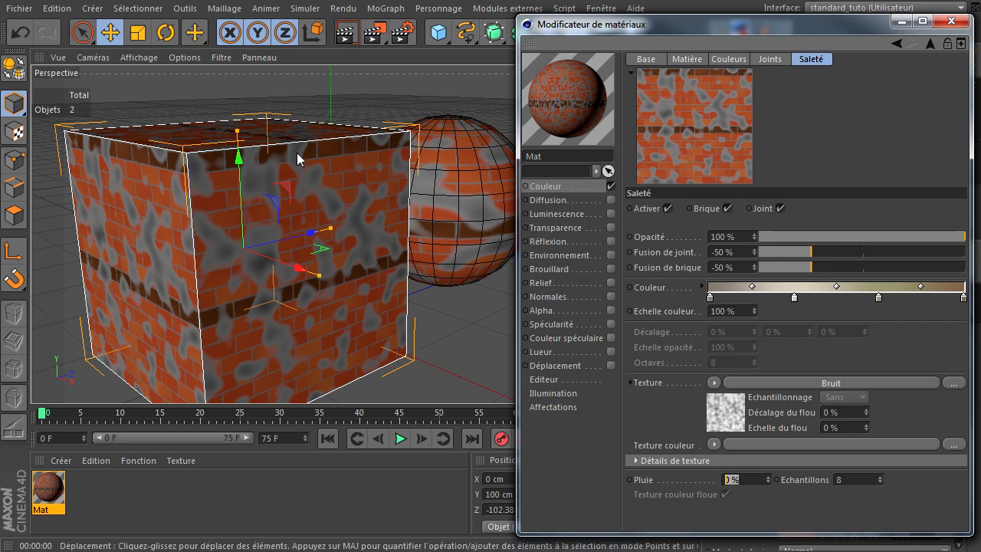
Set the dirt's Pluie to 50 % and then to 100 %.
type("50")
key("Return")
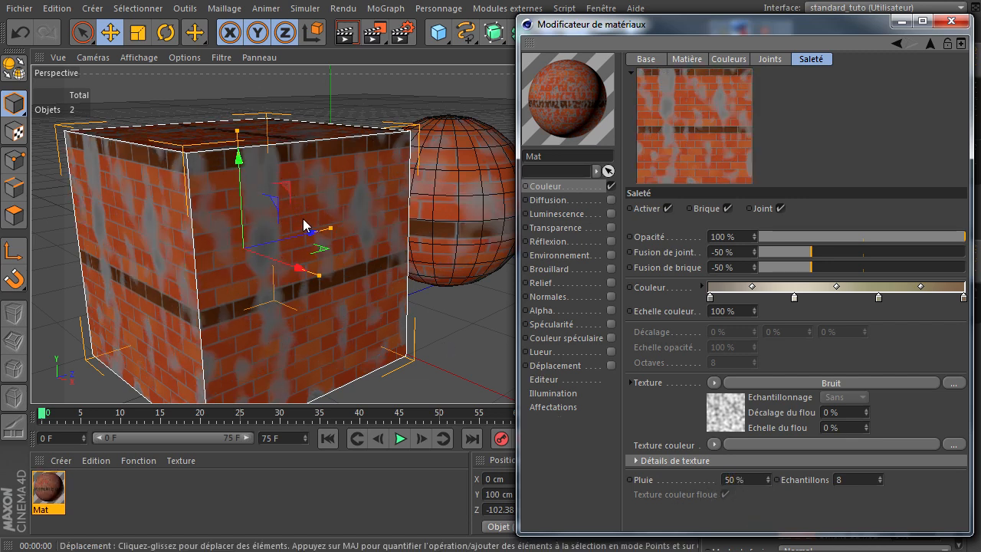
type("100")
key("Return")
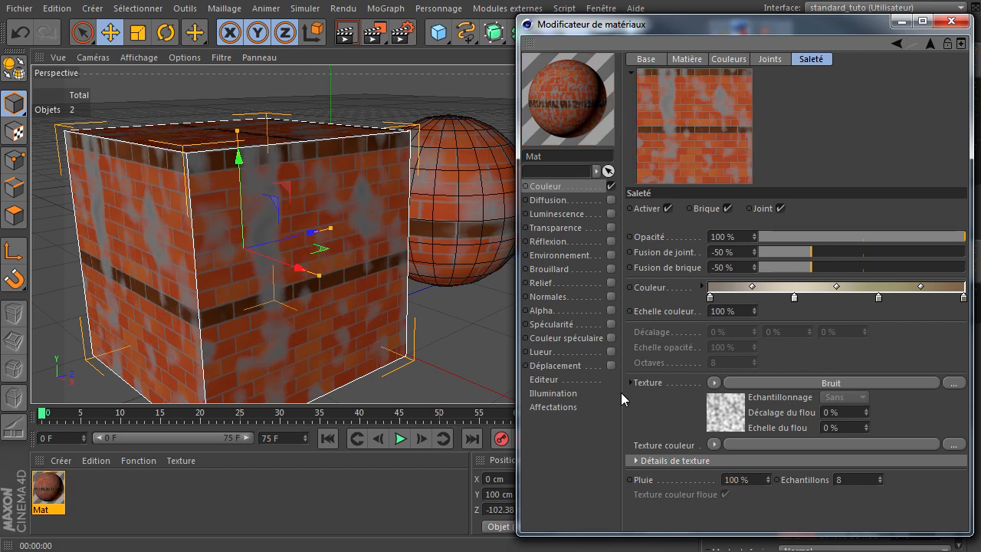
Set the dirt's Pluie to 80 %.
left_click(754, 479)
type("80")
key("Return")
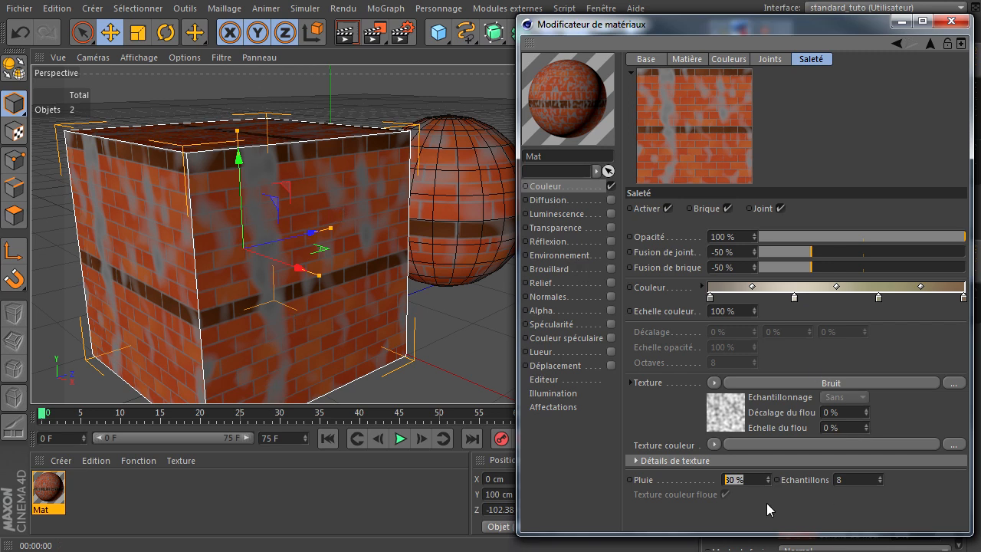
Reset the dirt's Pluie to 0 % and clear the Bruit shader from its texture.
type("0")
key("Return")
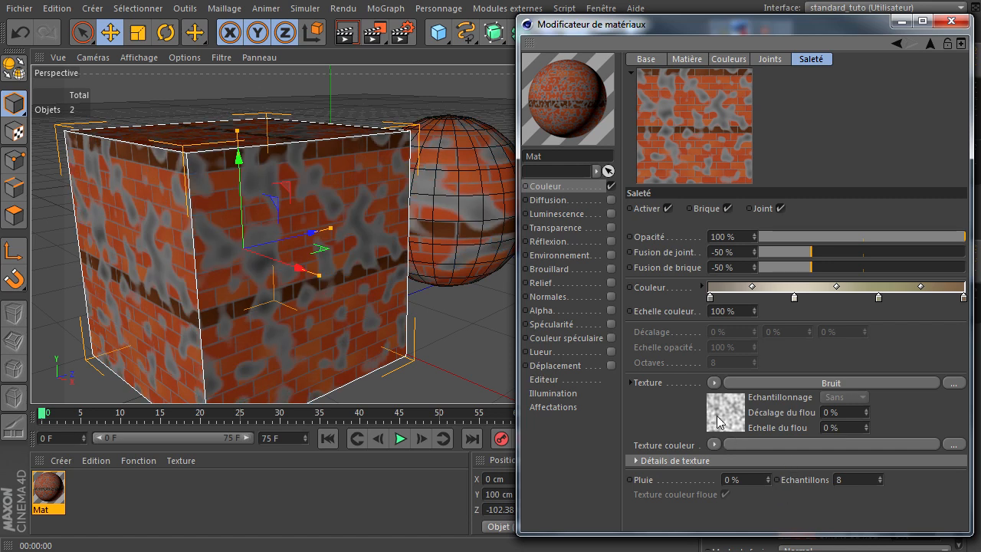
left_click(713, 383)
left_click(738, 399)
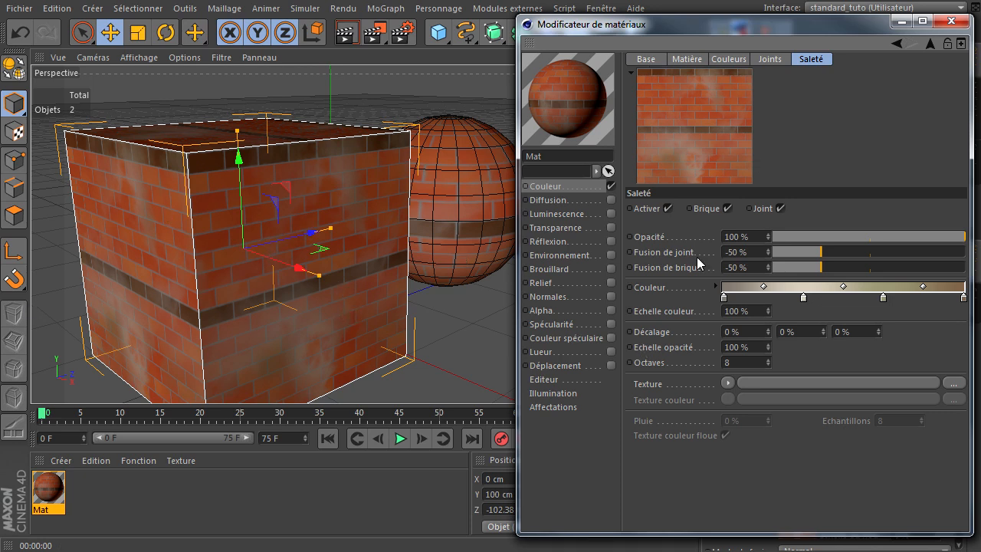
Clear the Briques shader from the Couleur texture and load the Bruit simple surface shader in its place.
left_click(931, 43)
left_click(708, 150)
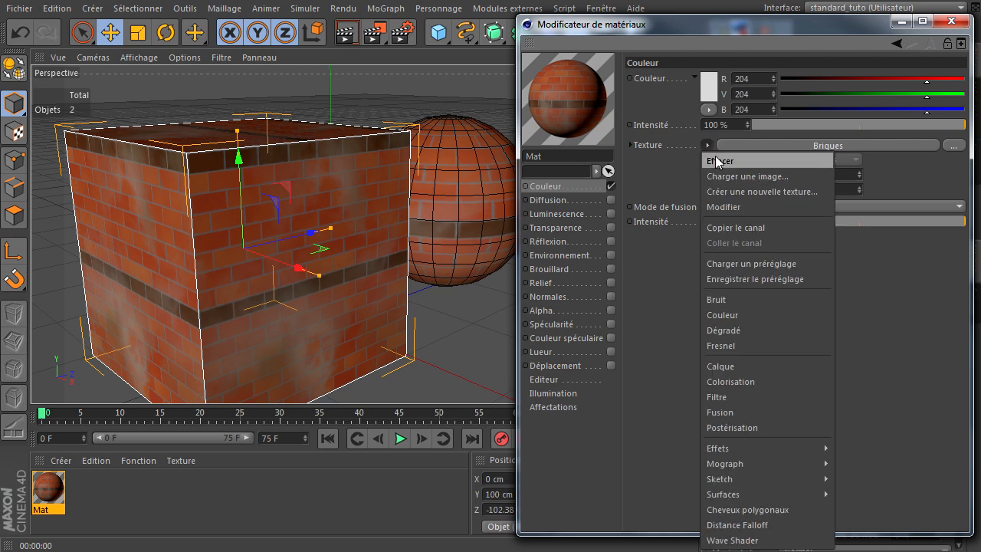
left_click(719, 161)
left_click(705, 147)
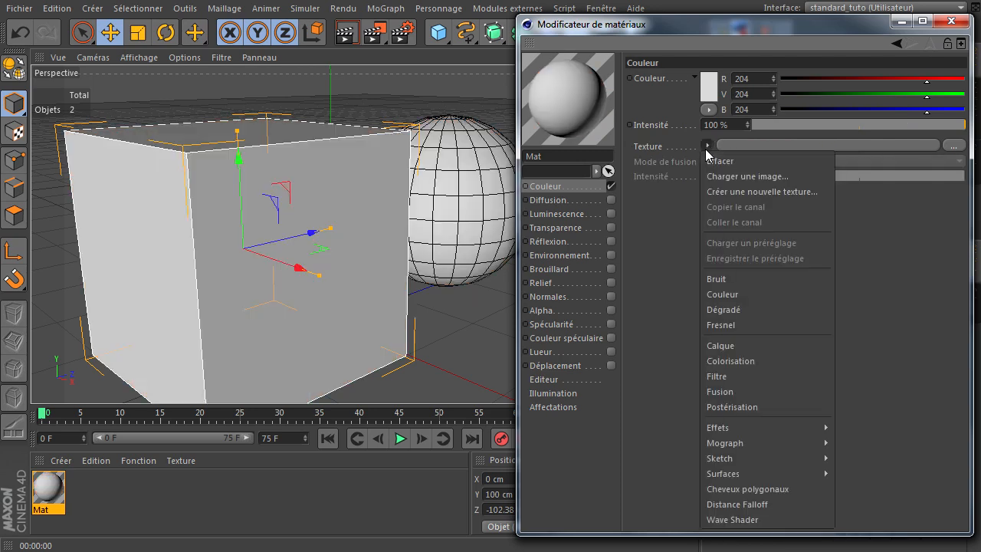
mouse_move(778, 475)
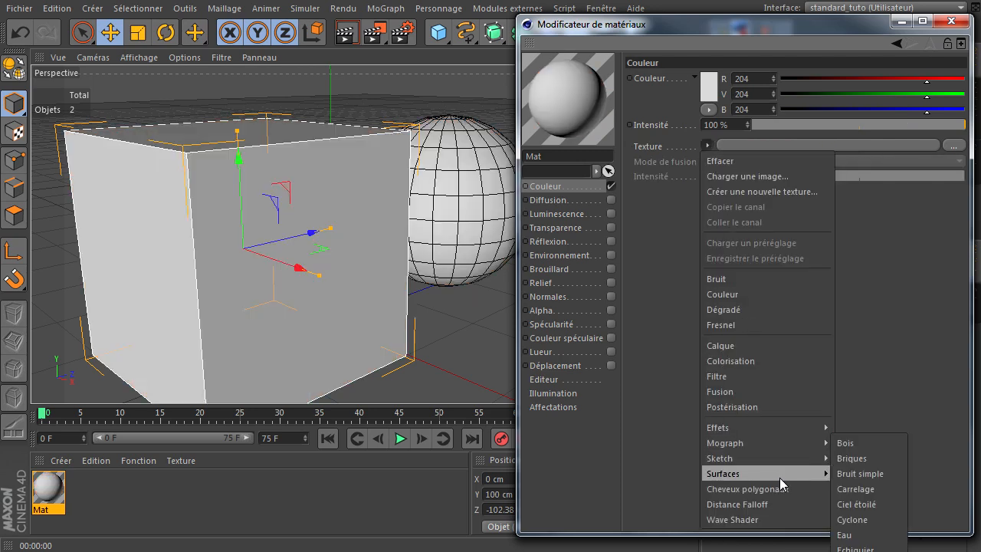
left_click(881, 473)
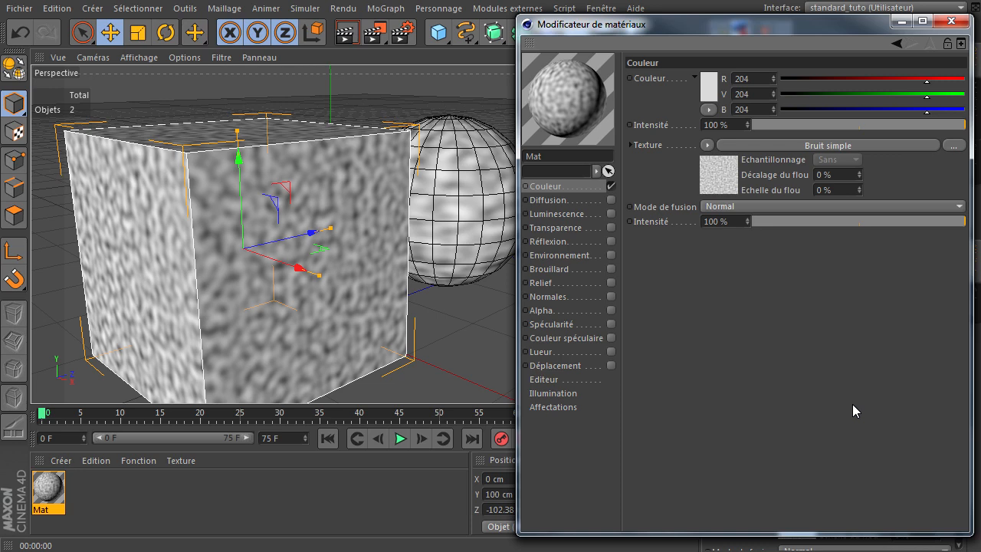
Examine the Bruit simple shader's colour gradient and its U and V frequency settings, and return to the Couleur channel.
left_click(853, 147)
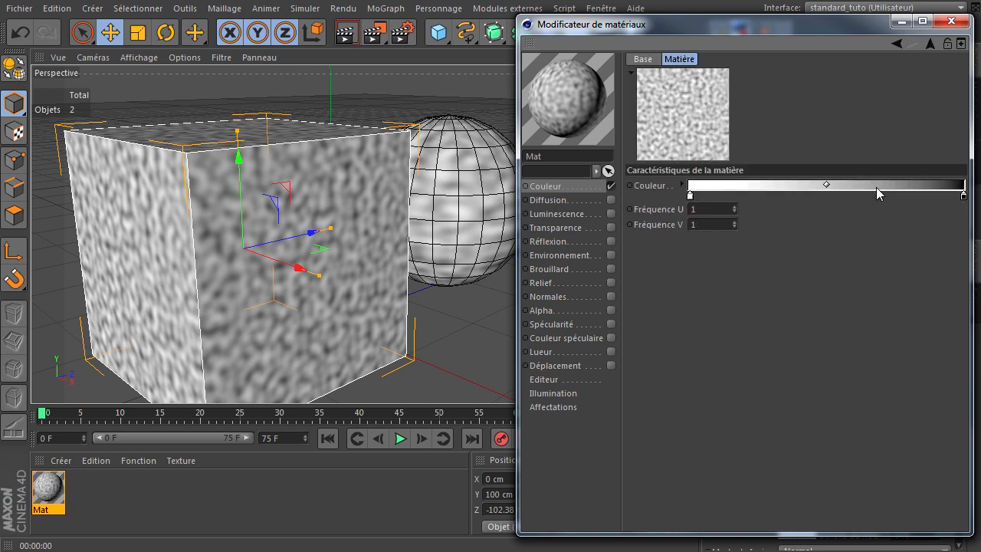
left_click(710, 224)
left_click(929, 43)
left_click(706, 145)
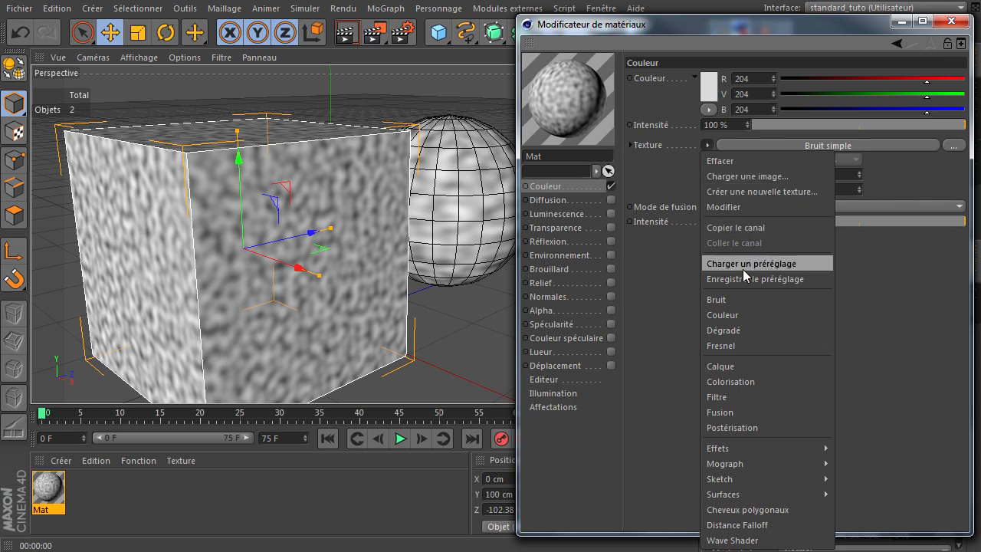
left_click(899, 295)
Clear the Bruit simple shader from the Couleur texture and load the Carrelage surface shader.
left_click(706, 145)
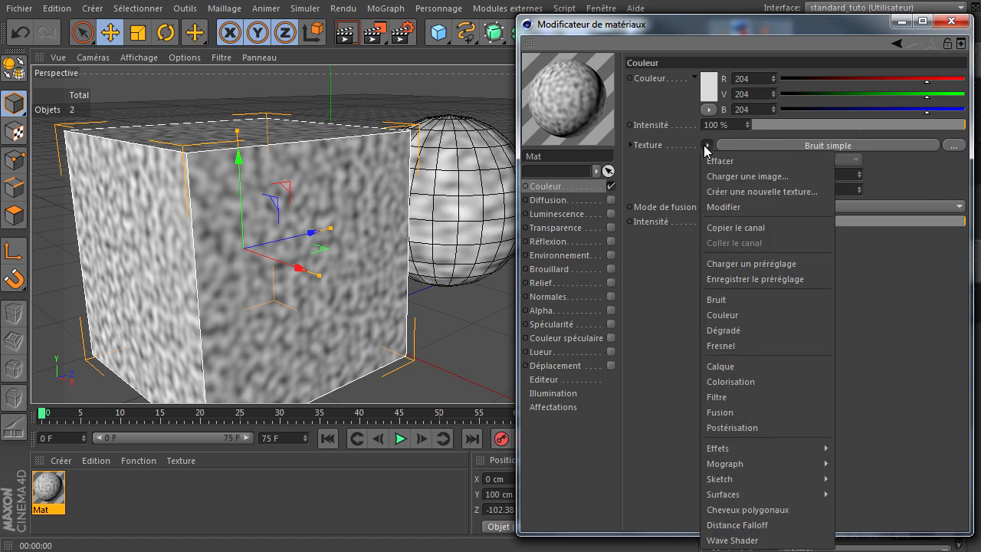
left_click(716, 160)
left_click(708, 145)
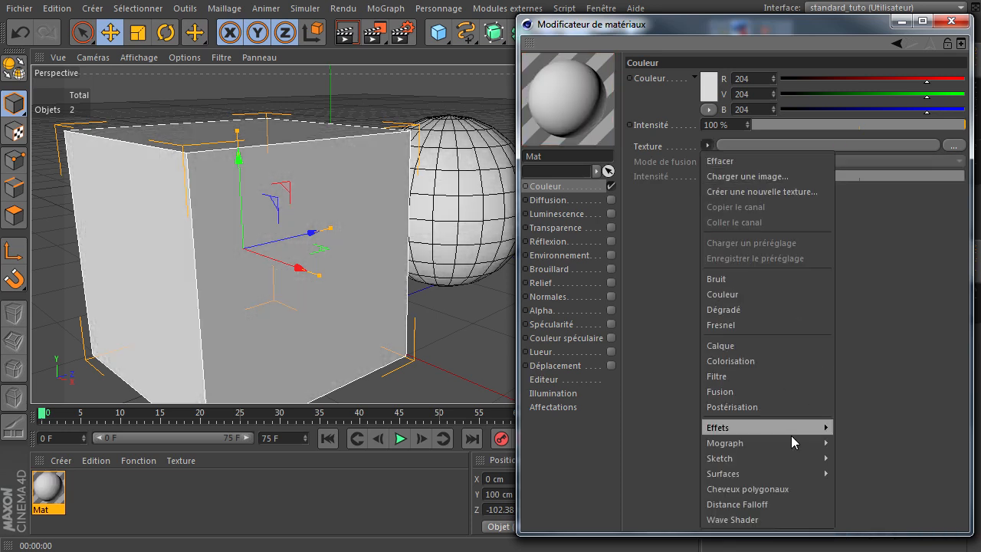
mouse_move(779, 471)
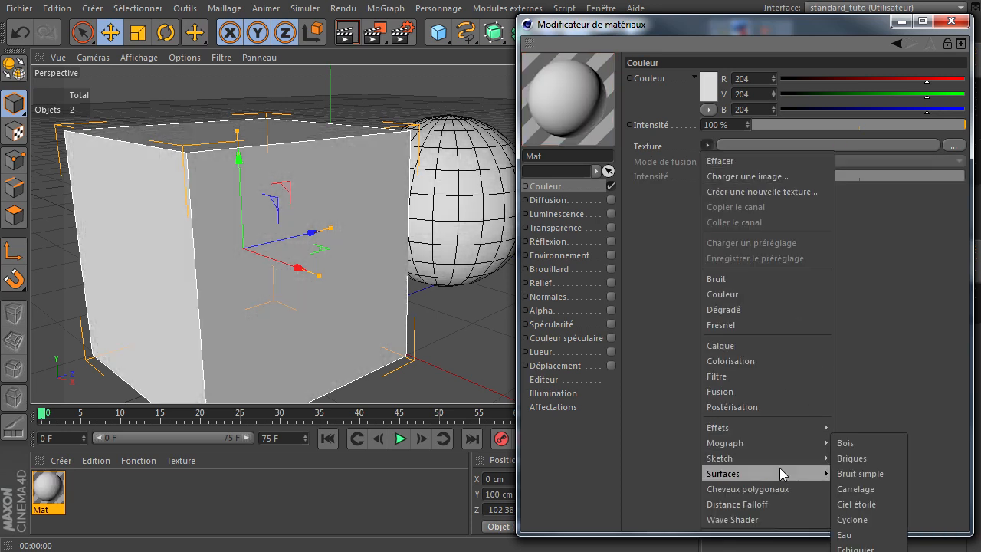
left_click(887, 488)
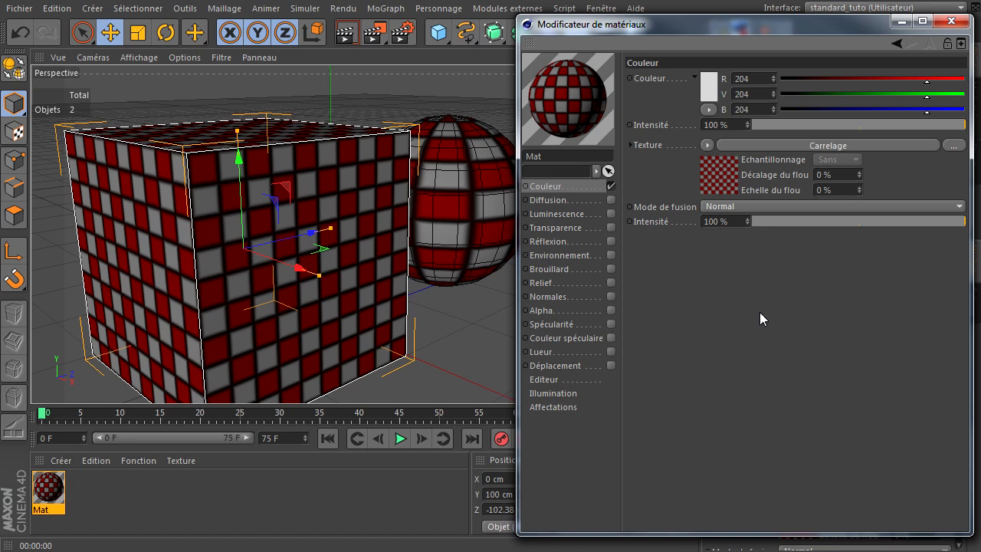
Open the Carrelage shader and review its base properties, its material properties and the available Motif options.
left_click(769, 144)
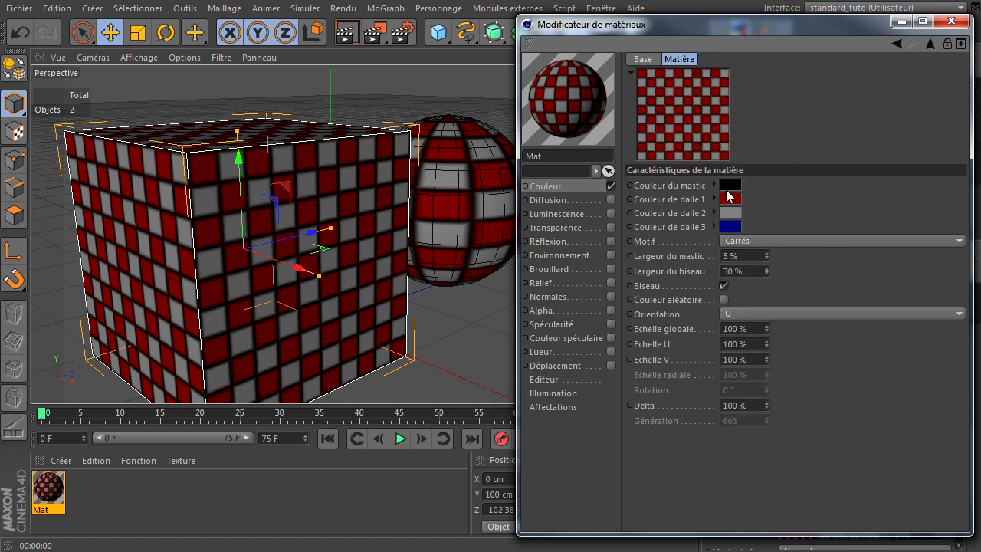
left_click(656, 59)
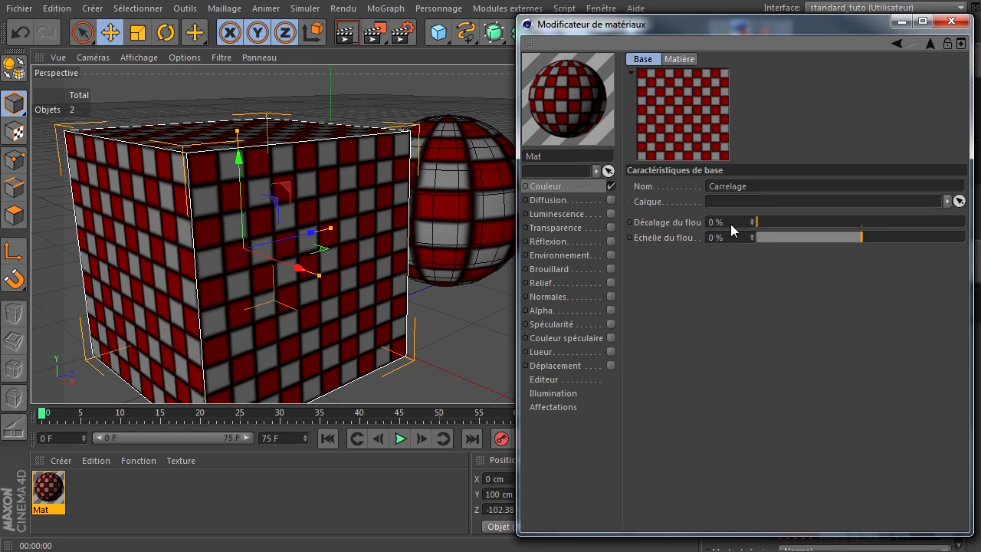
left_click(682, 59)
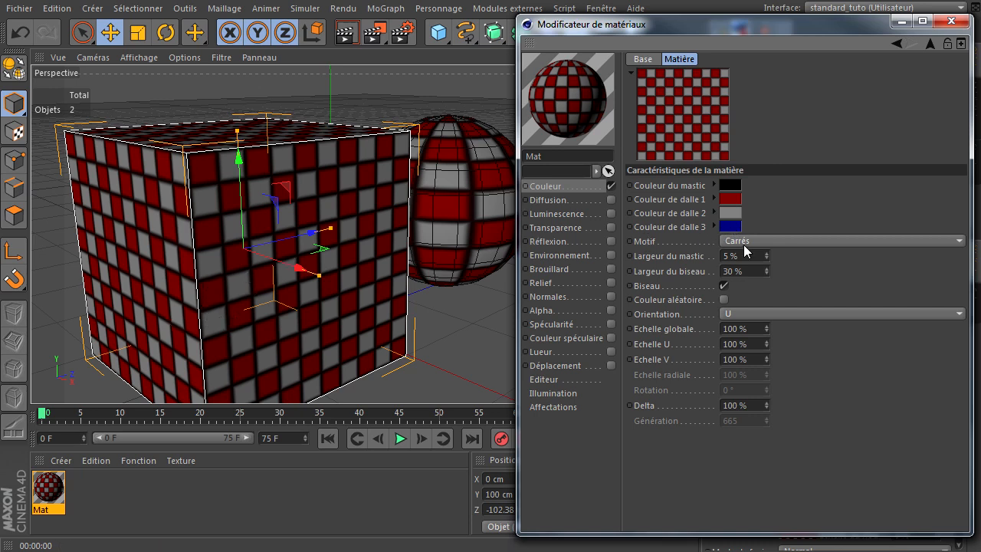
left_click(810, 240)
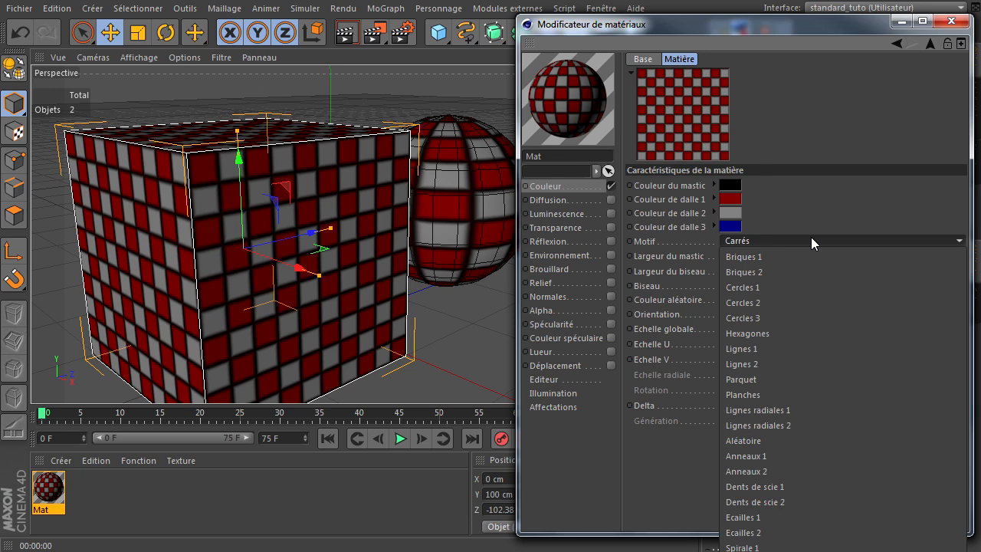
left_click(680, 430)
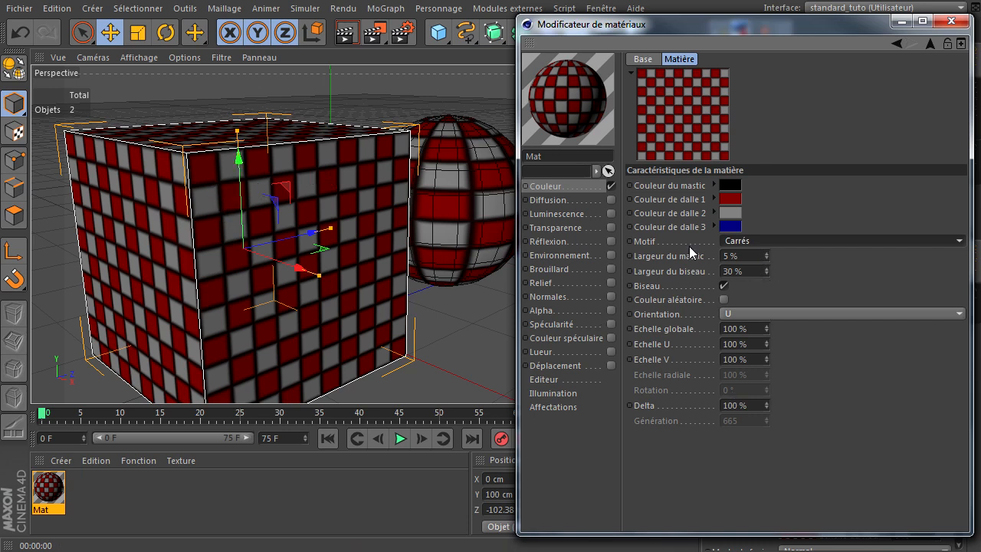
Try a Largeur du mastic of 50 % and 1 % on the tiles and restore it to 5 %.
double_click(740, 256)
left_click(723, 285)
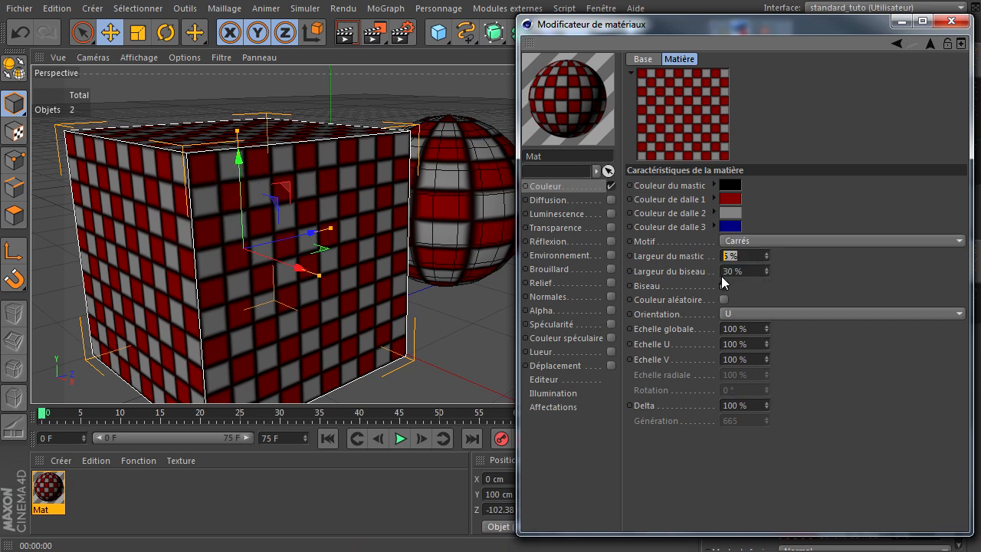
key("Return")
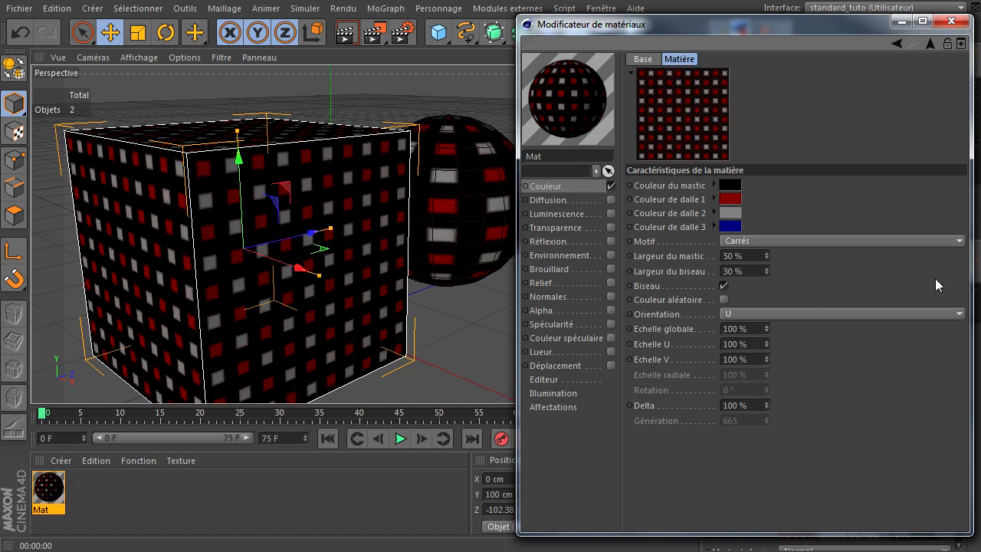
double_click(757, 256)
type("1")
key("Return")
double_click(748, 256)
type("5")
key("Return")
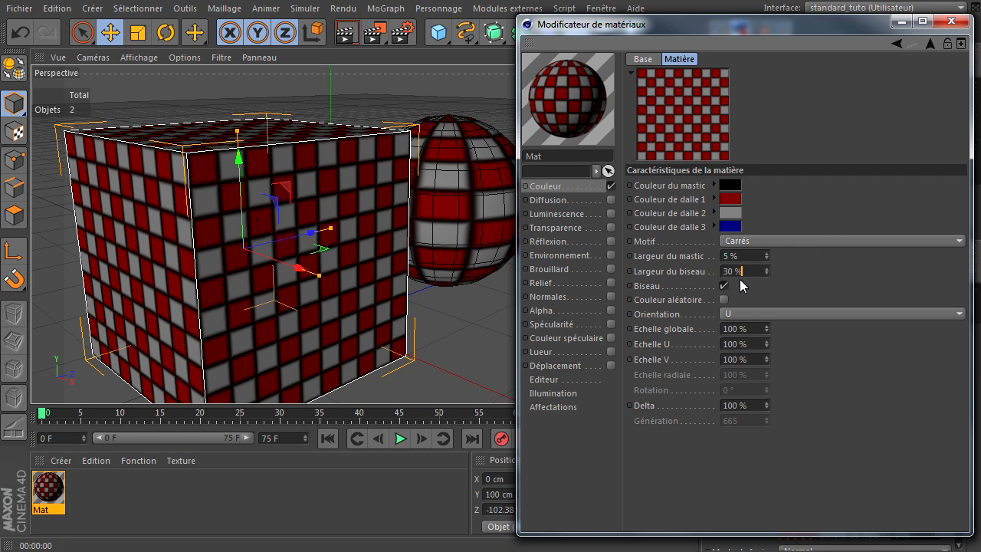
Turn the tiles' Biseau option off and back on to compare the tile edges close up on the cube.
left_click(723, 286)
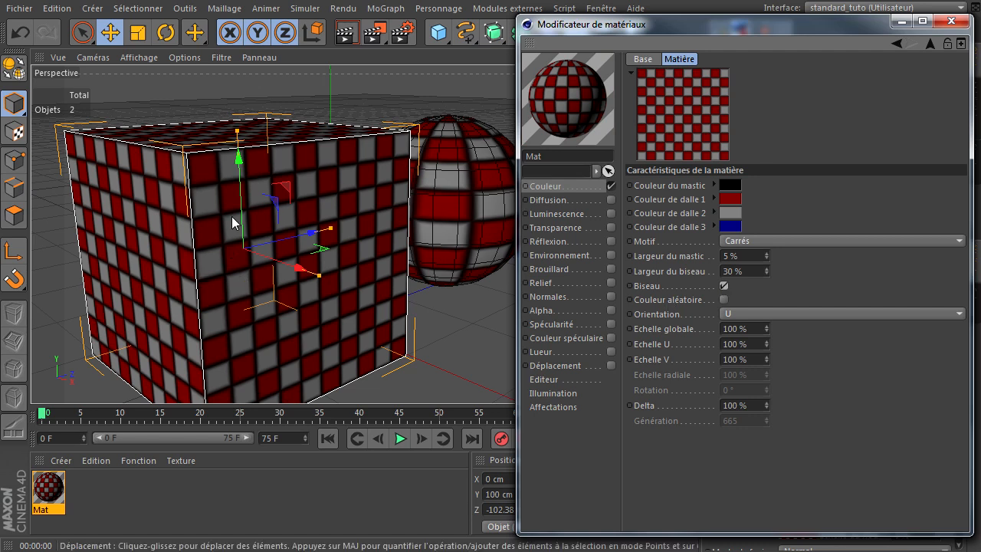
scroll(235, 219, "up", 8)
left_click(722, 287)
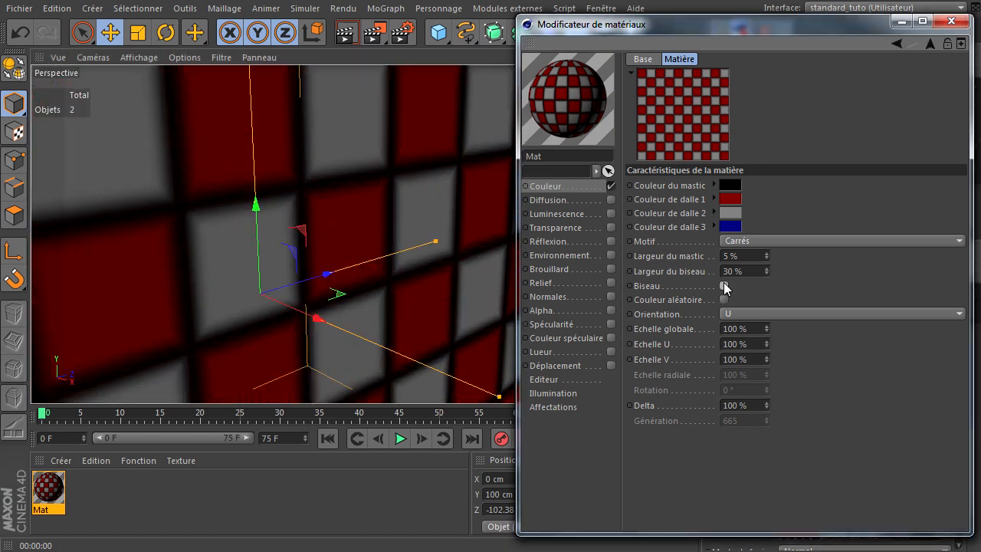
left_click(722, 286)
scroll(294, 266, "down", 3)
scroll(293, 266, "down", 2)
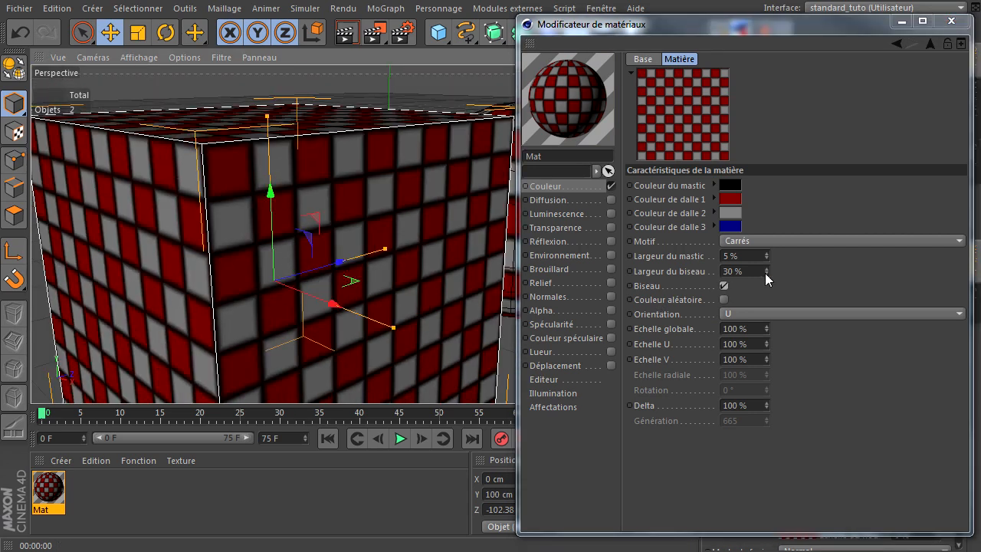
Turn the tiles' Couleur aléatoire on and off again, and switch the Orientation to V and back to U.
left_click(723, 298)
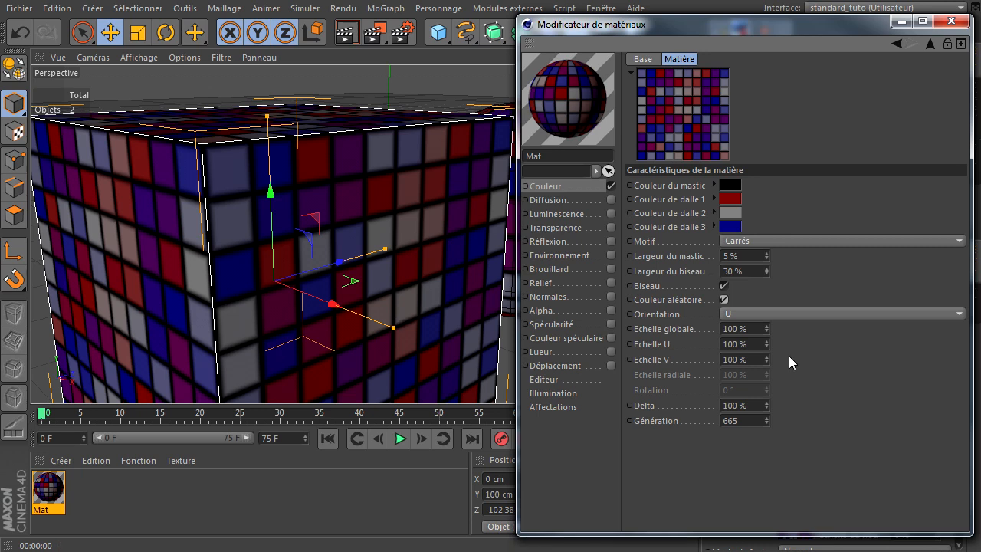
left_click(723, 299)
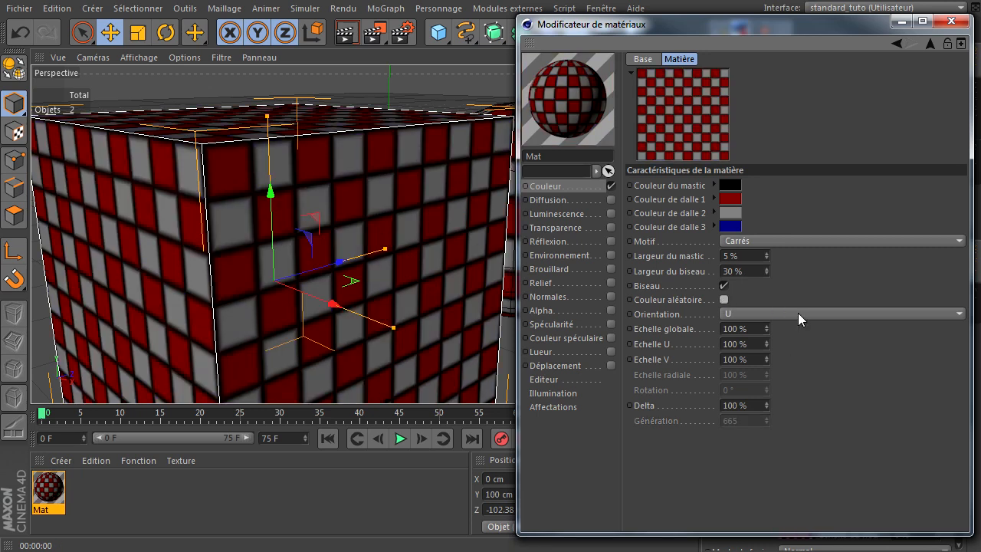
left_click(798, 313)
left_click(788, 344)
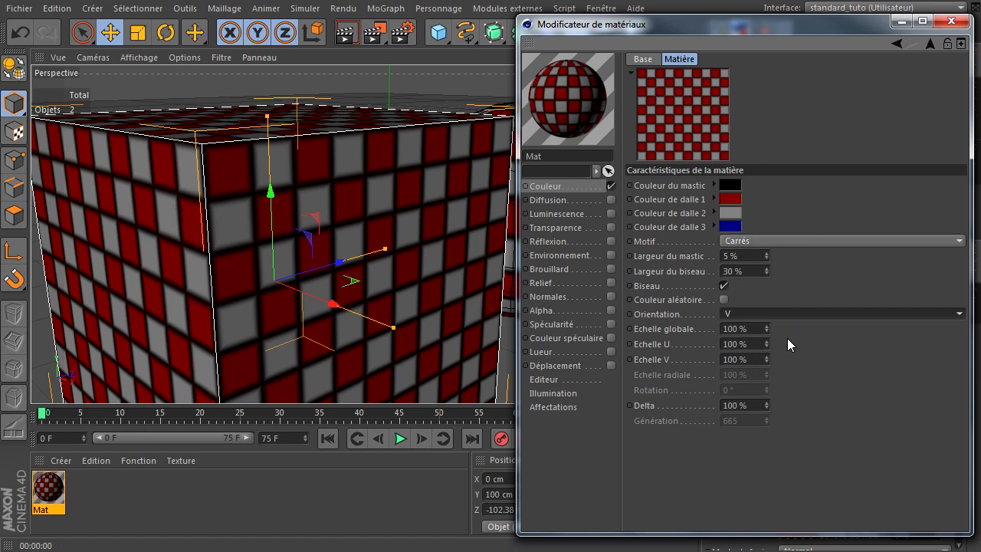
left_click(793, 314)
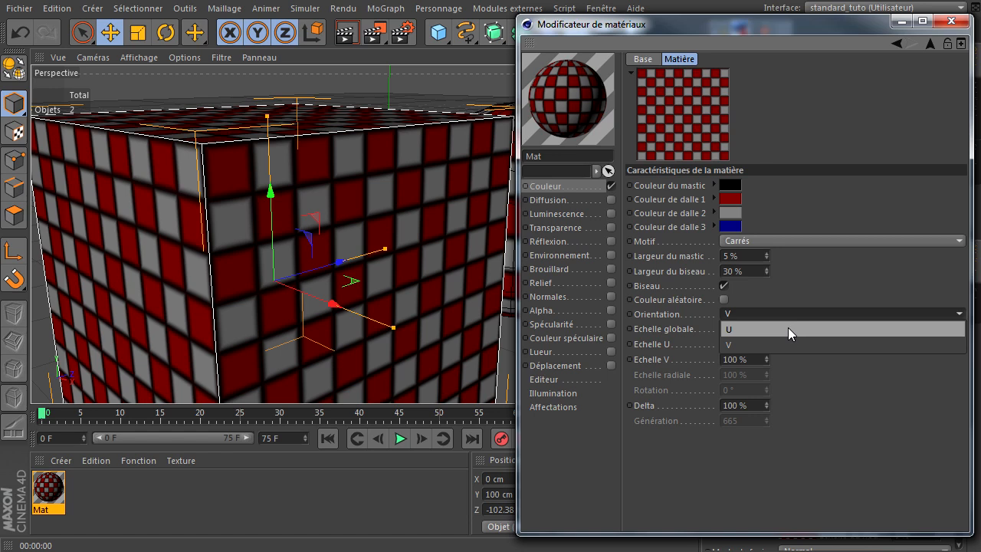
left_click(788, 329)
left_click(752, 331)
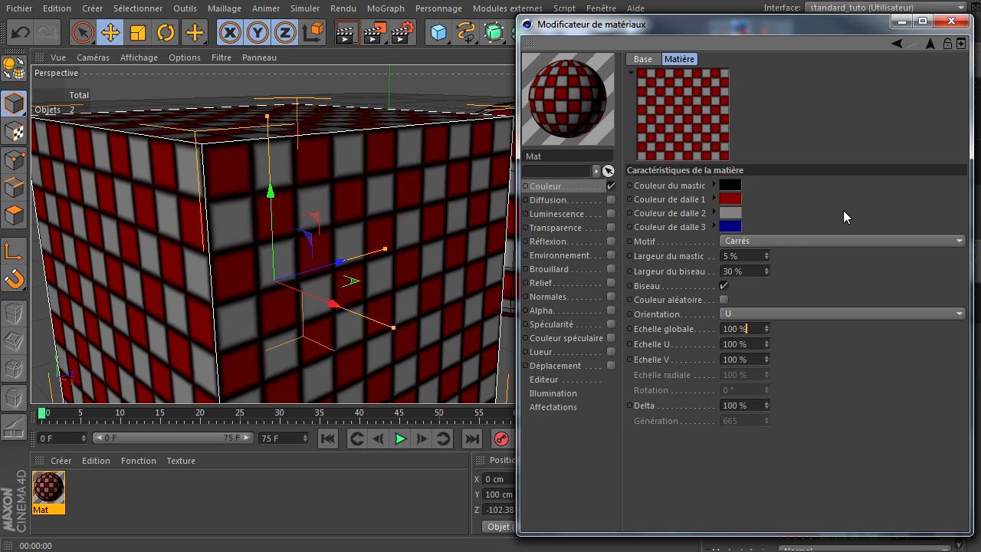
Set the tile Motif to Briques 1 and then to Briques 2.
left_click(810, 240)
left_click(801, 256)
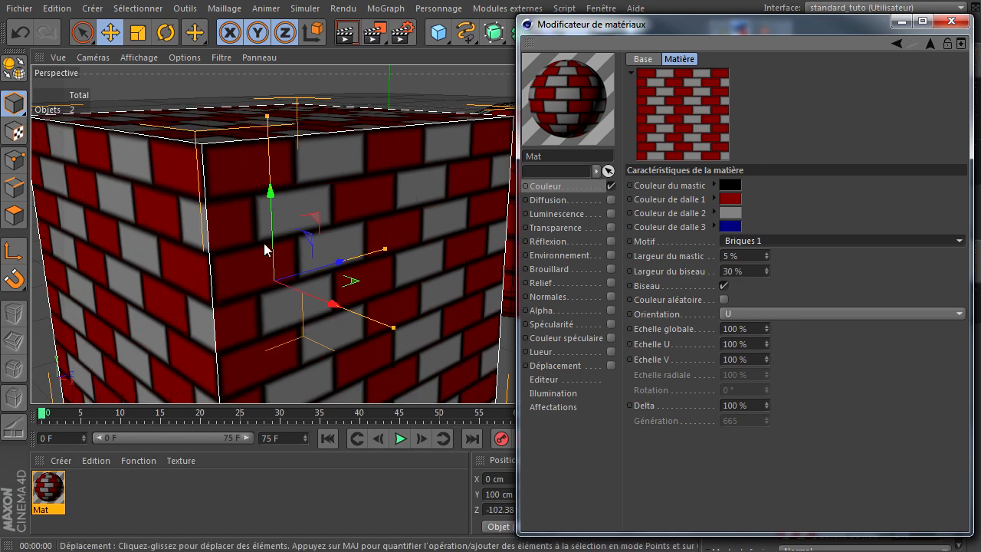
scroll(263, 243, "down", 5)
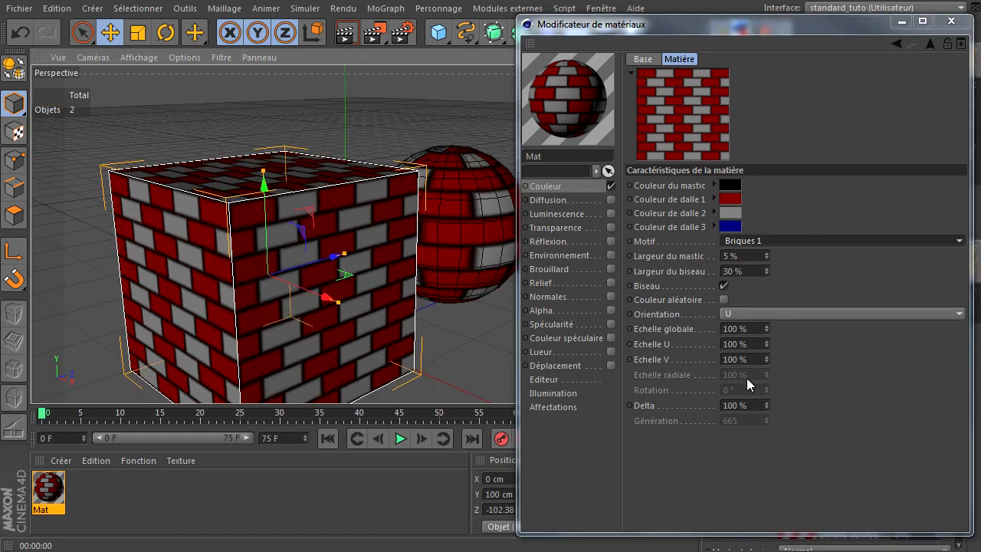
left_click(812, 241)
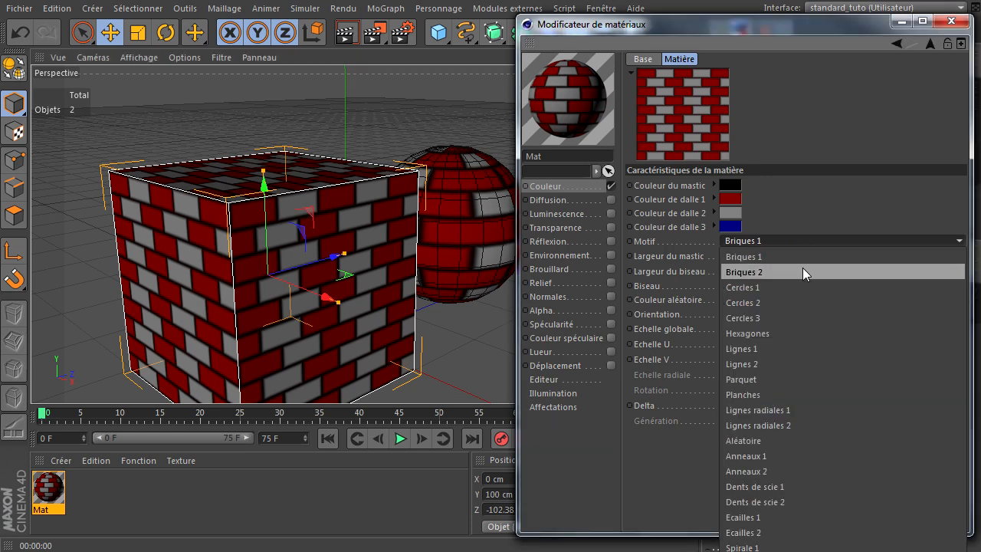
left_click(802, 269)
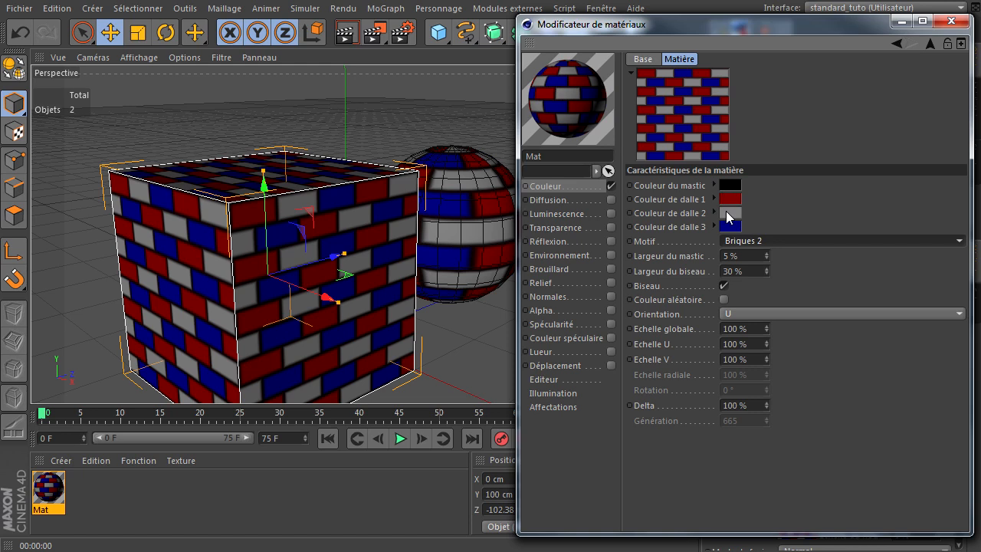
Change the tile Motif to Cercles 1, then Cercles 2 and finally Cercles 3.
left_click(806, 240)
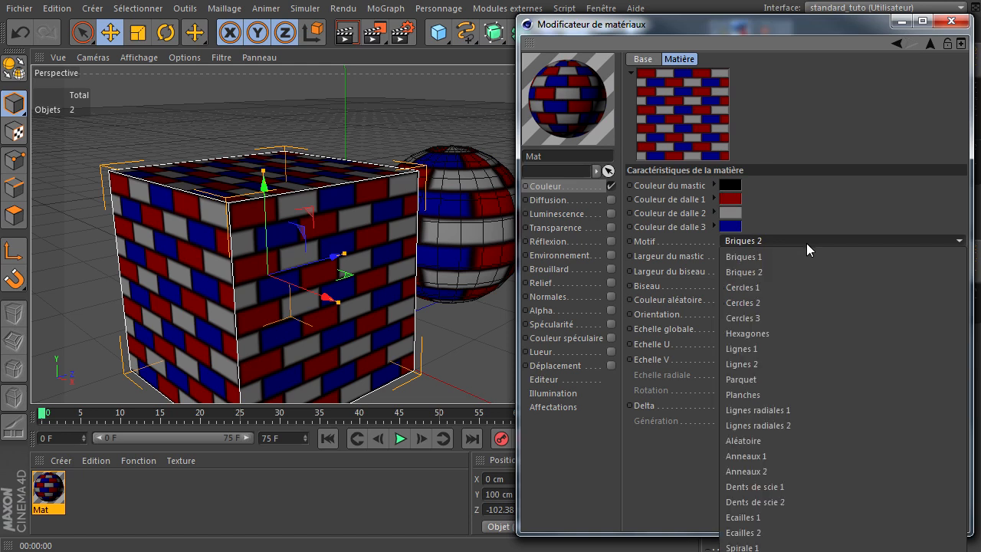
left_click(795, 282)
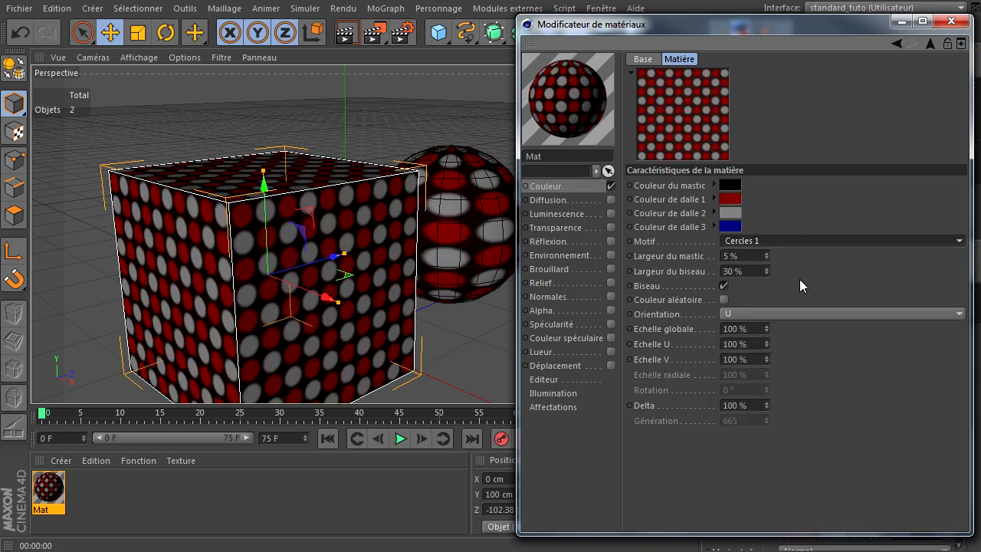
left_click(809, 241)
left_click(792, 302)
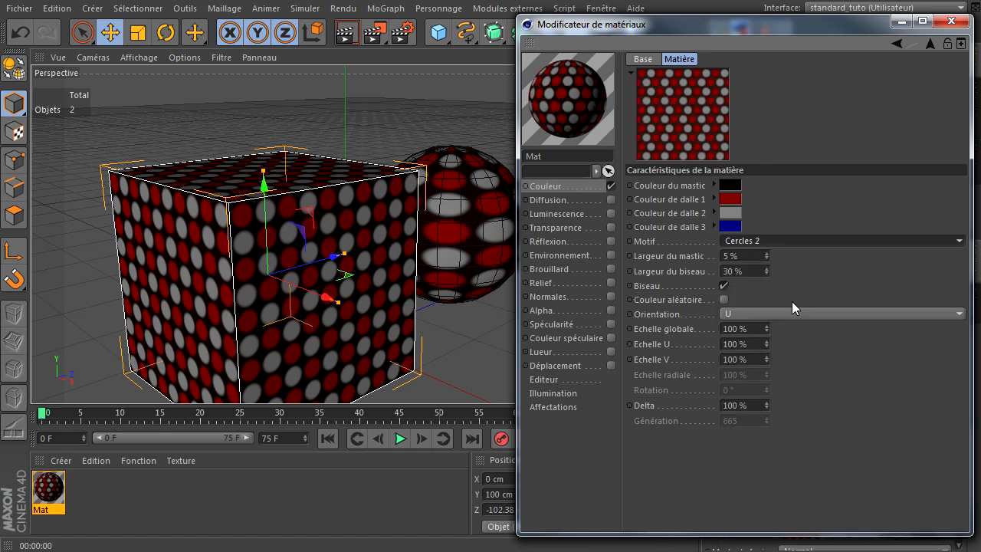
left_click(827, 243)
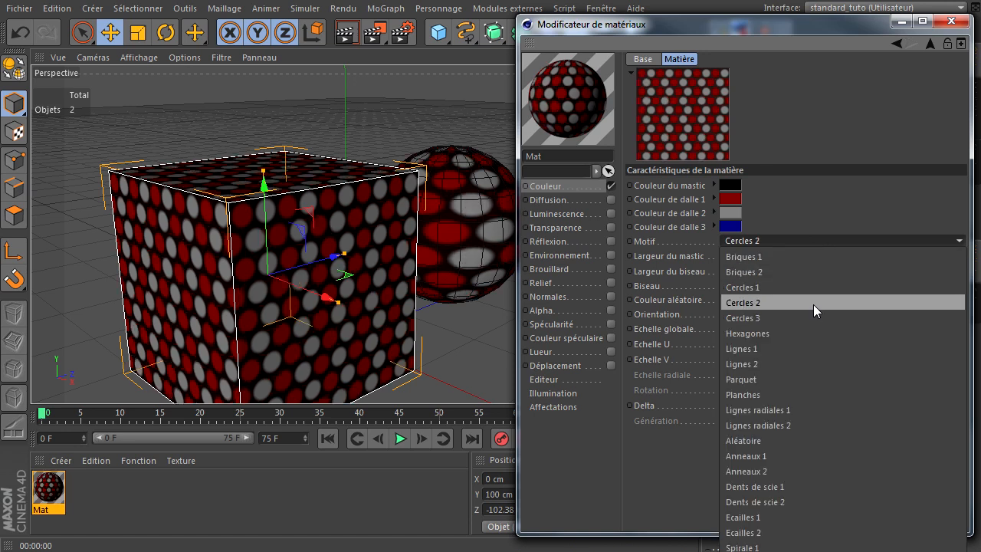
left_click(809, 314)
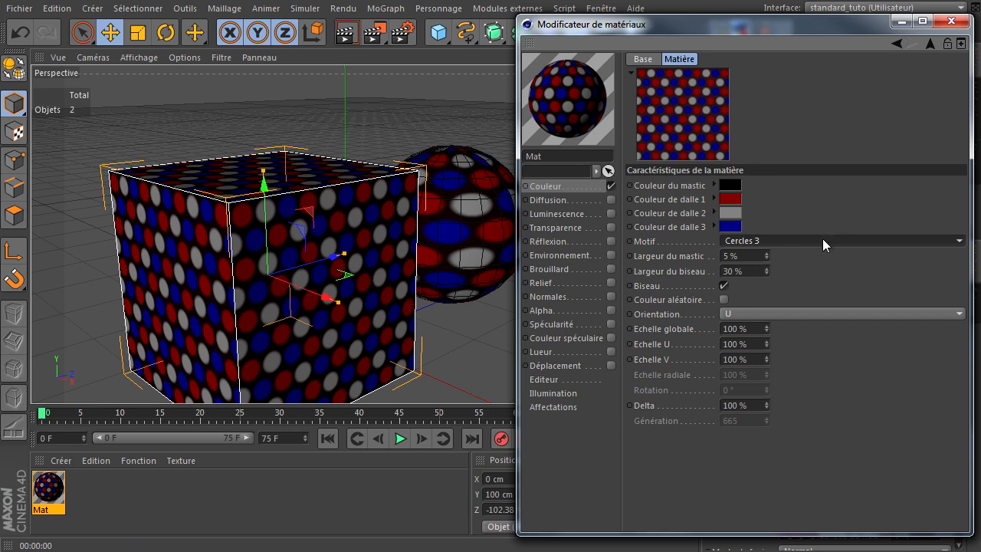
Change the tile Motif successively to Hexagones, Lignes 1, Lignes 2, Parquet and Planches.
key("Down")
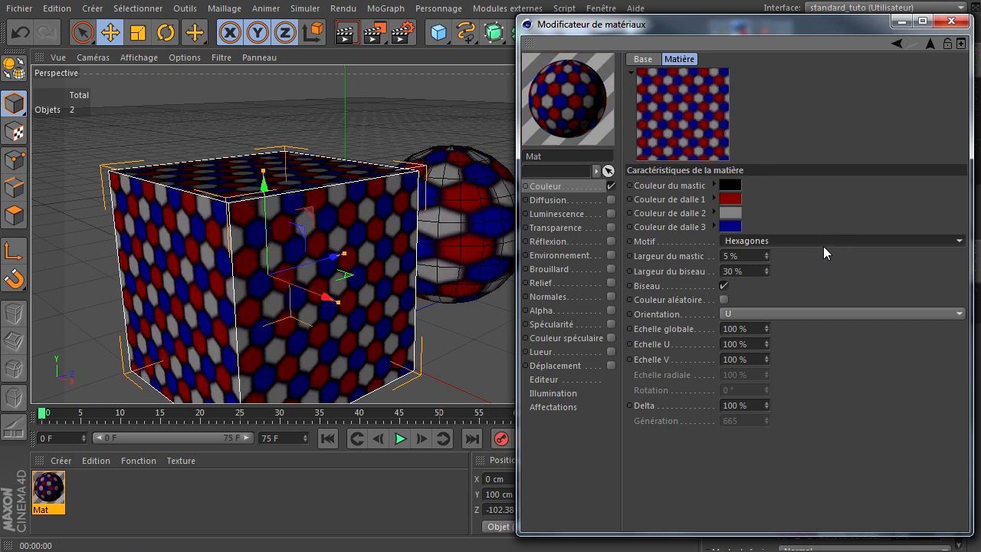
key("Down")
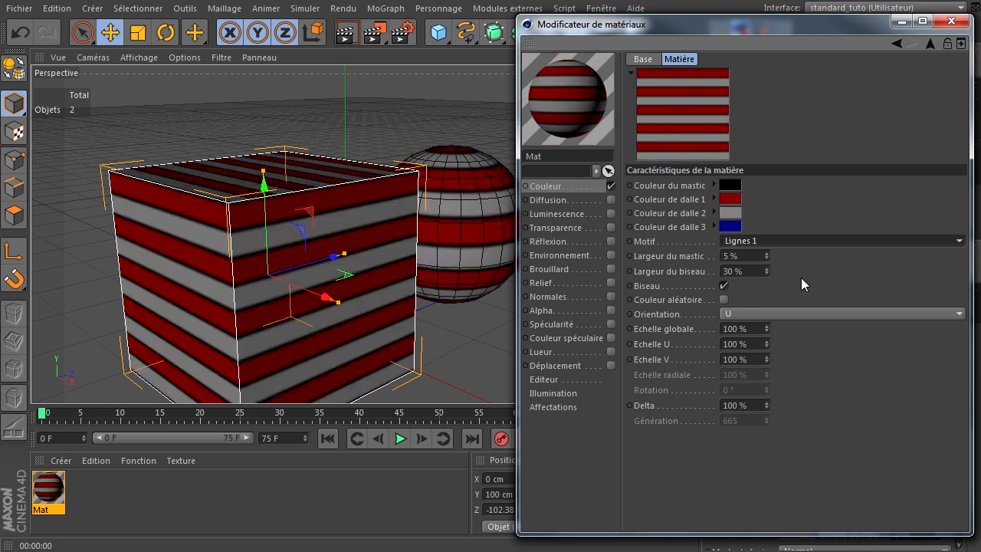
key("Down")
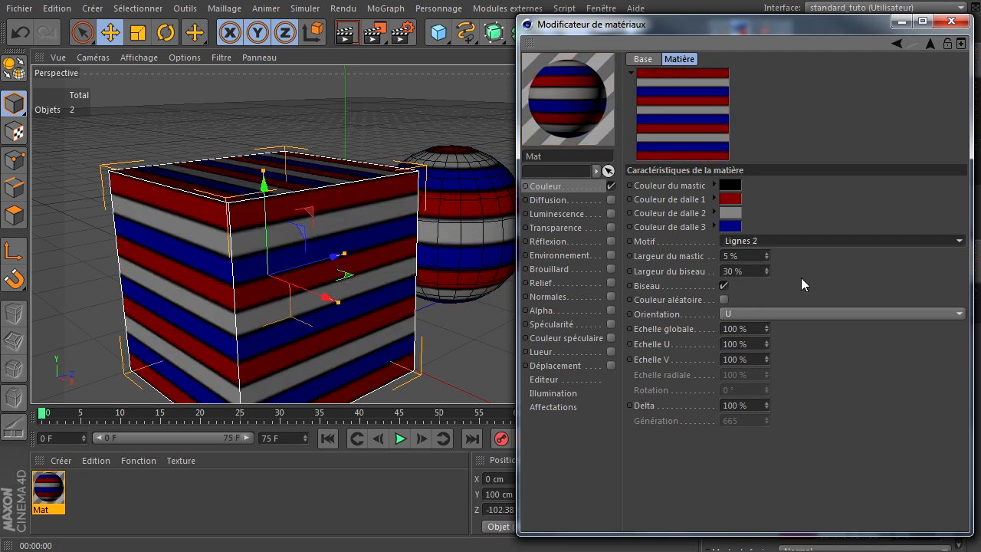
key("Down")
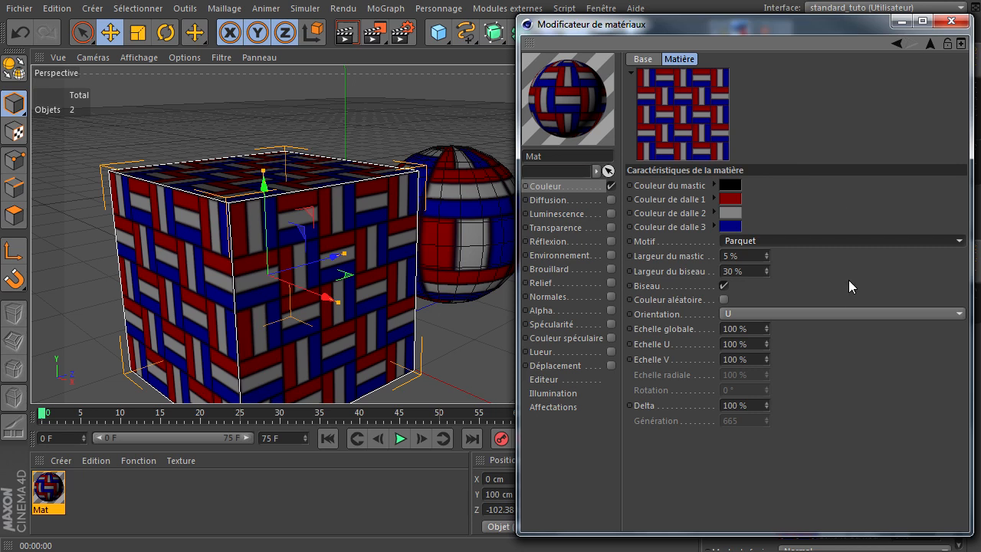
key("Down")
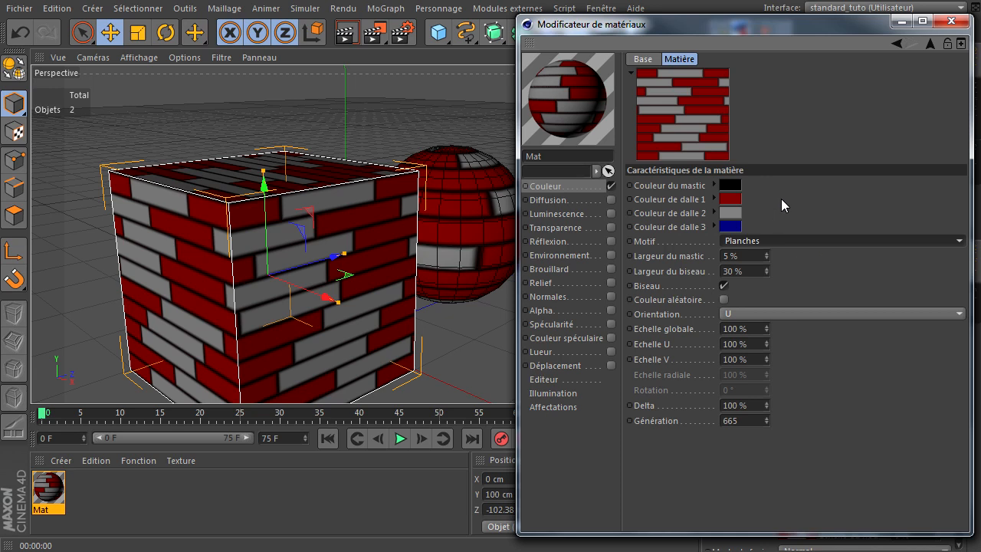
left_click(715, 200)
left_click(715, 200)
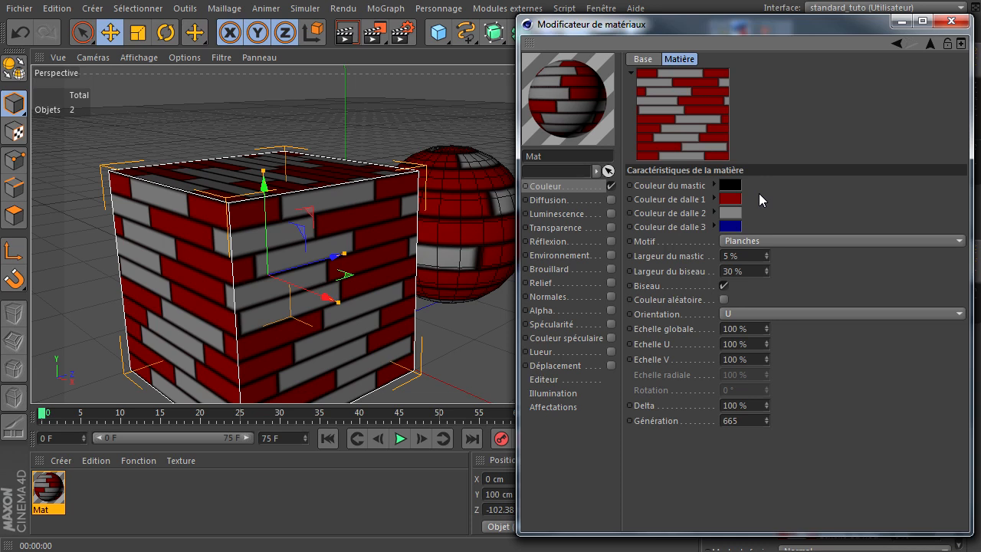
Set the tile Motif to Lignes radiales 1 and then to Lignes radiales 2.
left_click(767, 243)
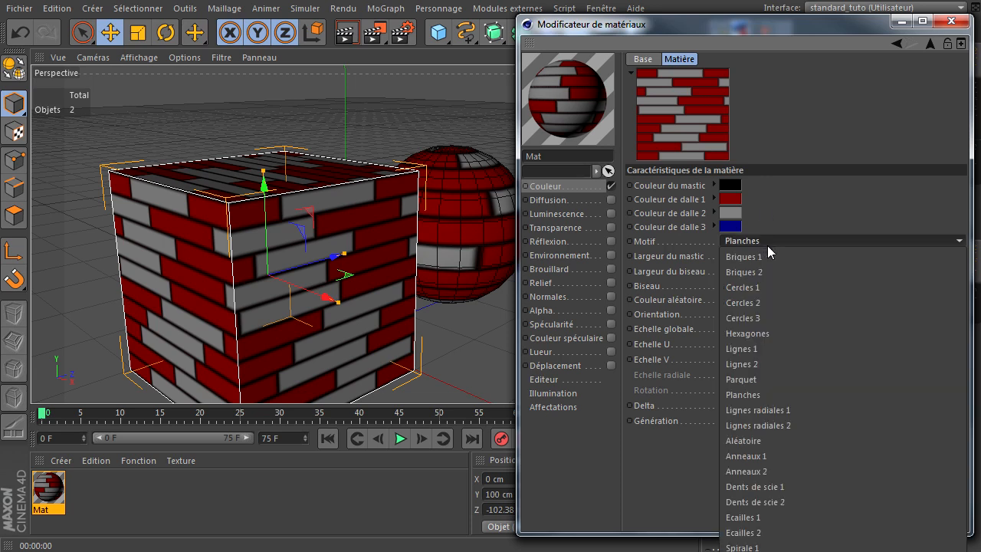
left_click(796, 407)
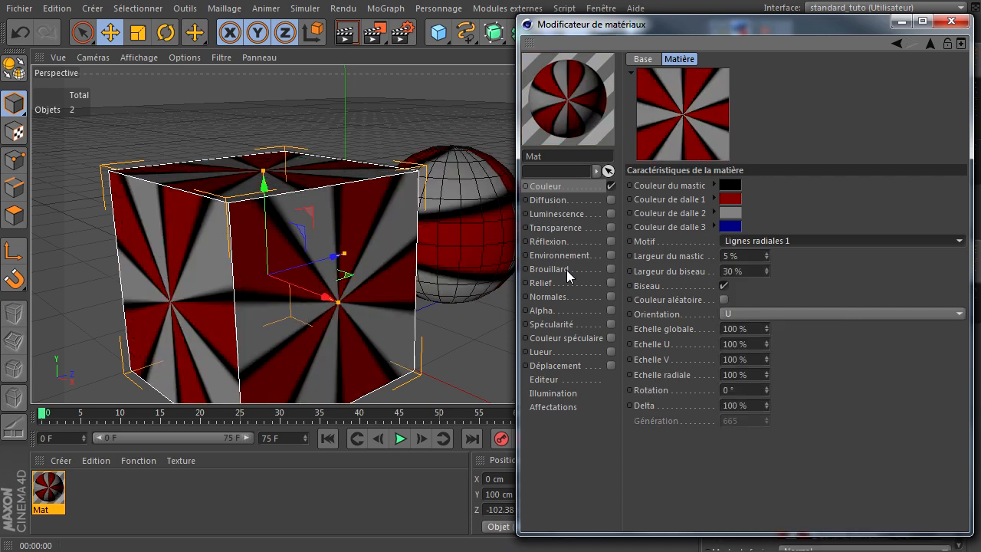
key("Down")
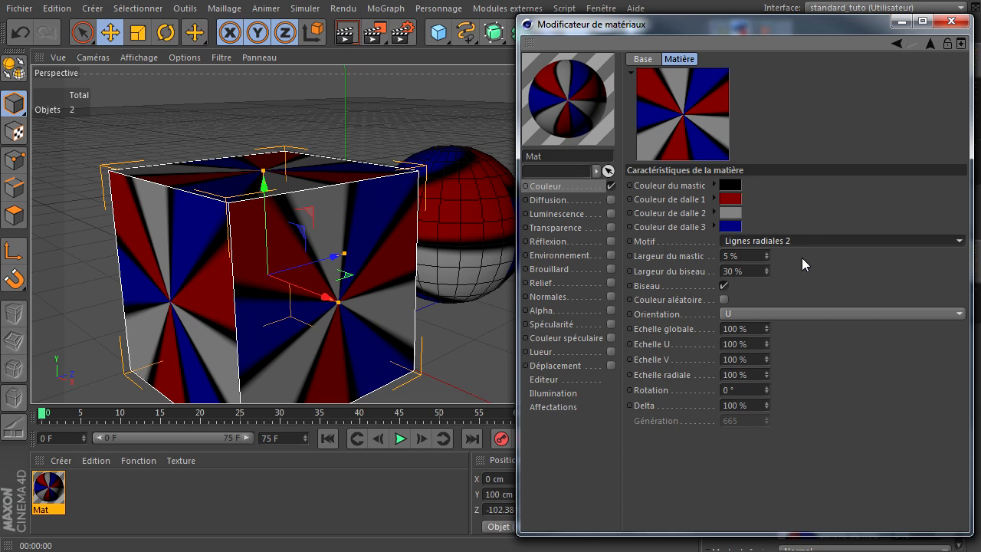
Switch the tile Motif to Aléatoire and raise its Génération value step by step to 670.
key("Down")
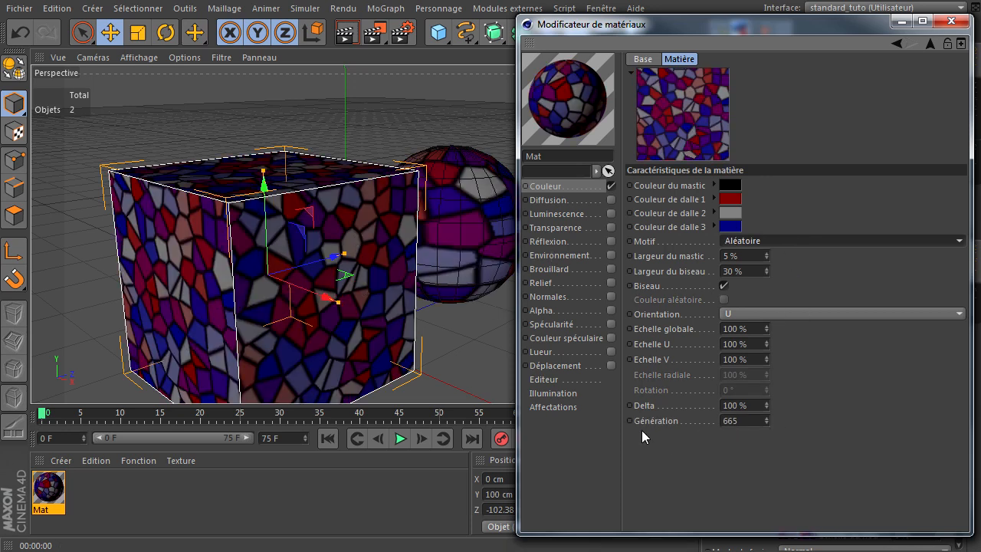
left_click(767, 418)
left_click(766, 418)
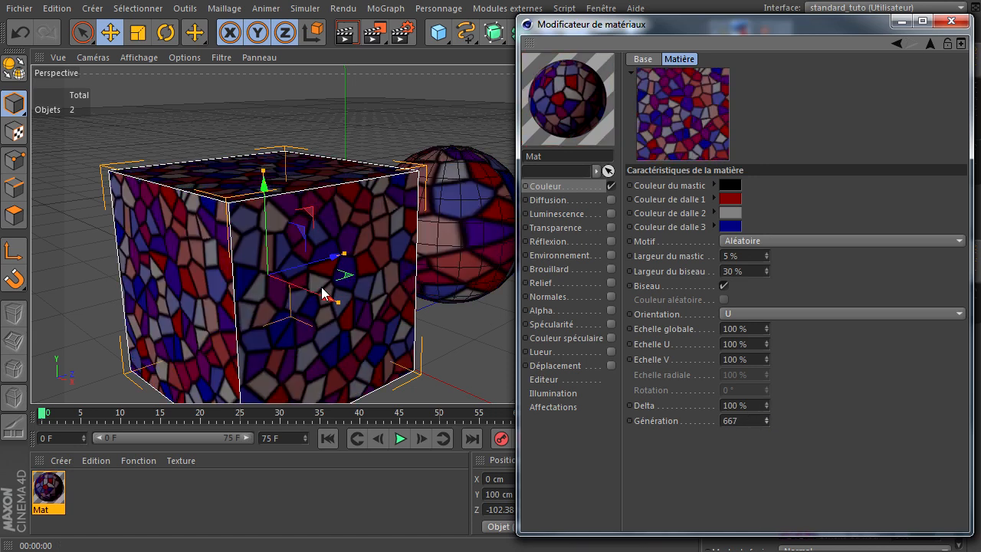
left_click(766, 417)
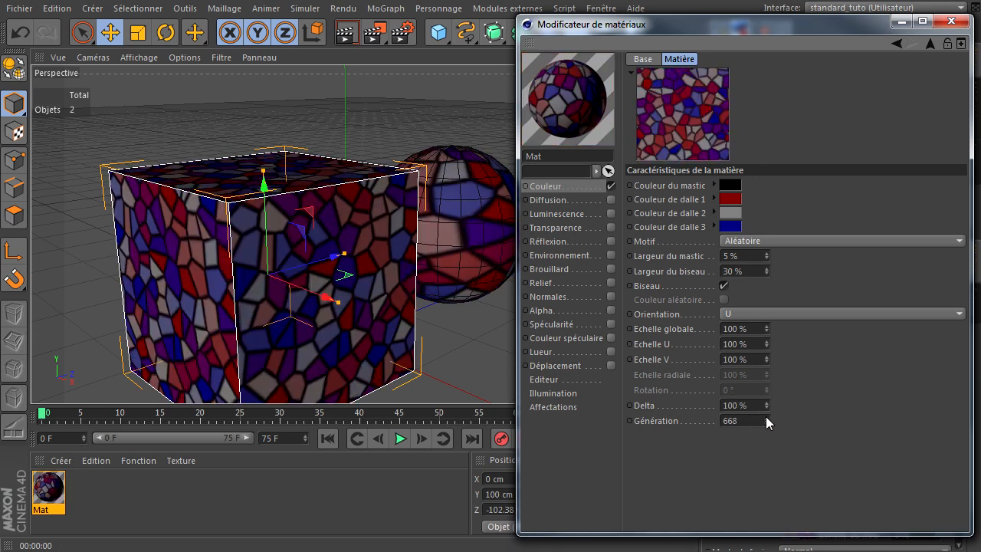
left_click(766, 417)
left_click(766, 417)
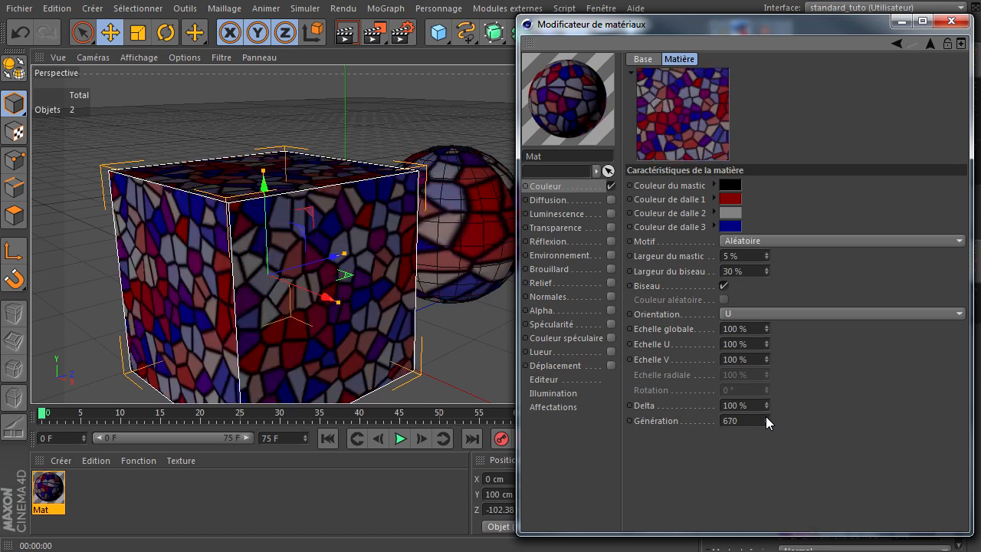
Change the tile Motif to Anneaux 2, then through Dents de scie 2 to Ecailles 2.
left_click(847, 240)
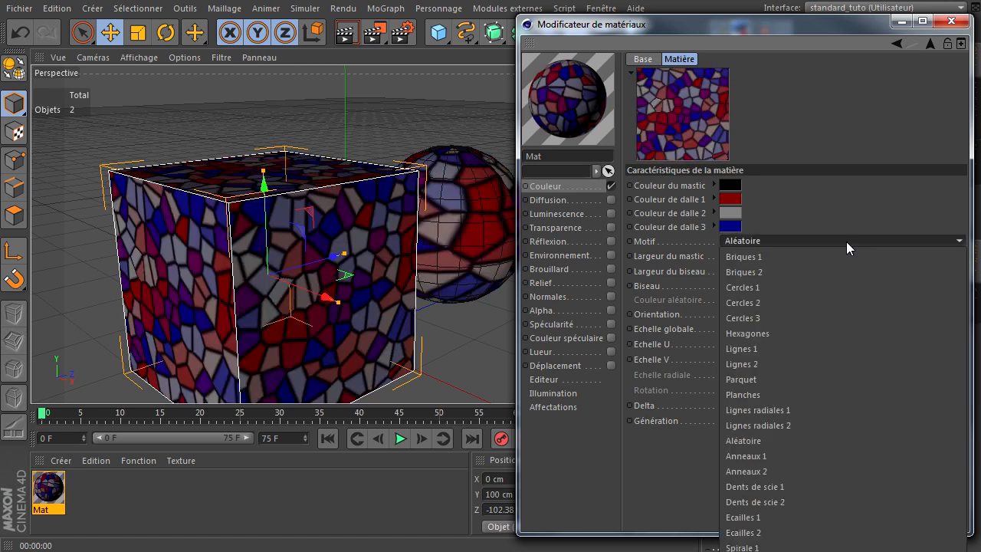
left_click(816, 446)
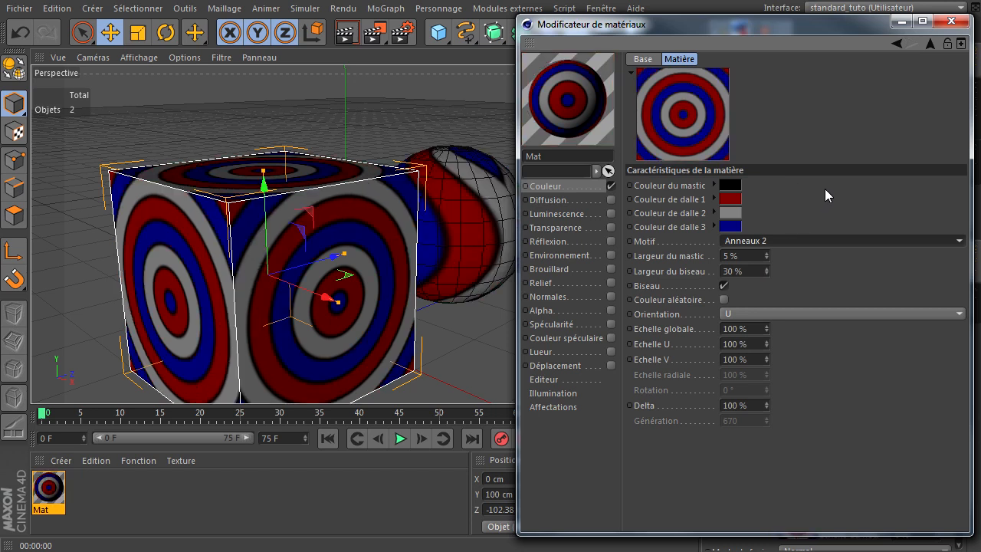
key("Down")
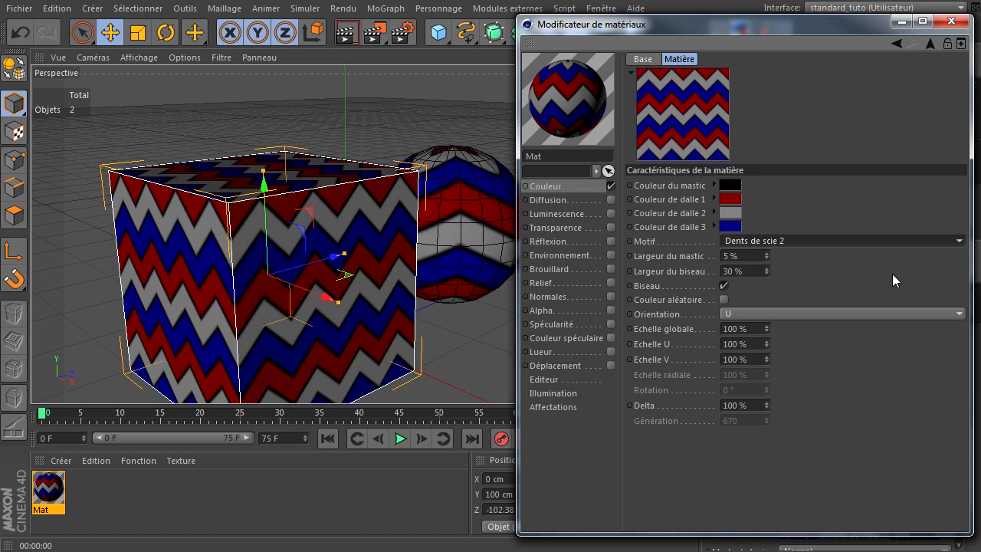
key("Down")
key("Down")
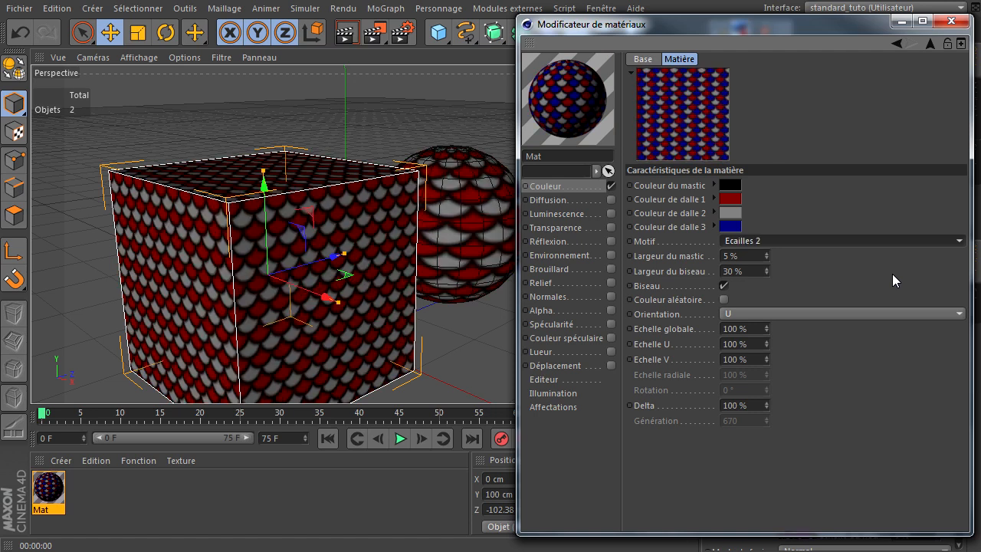
key("Down")
key("Up")
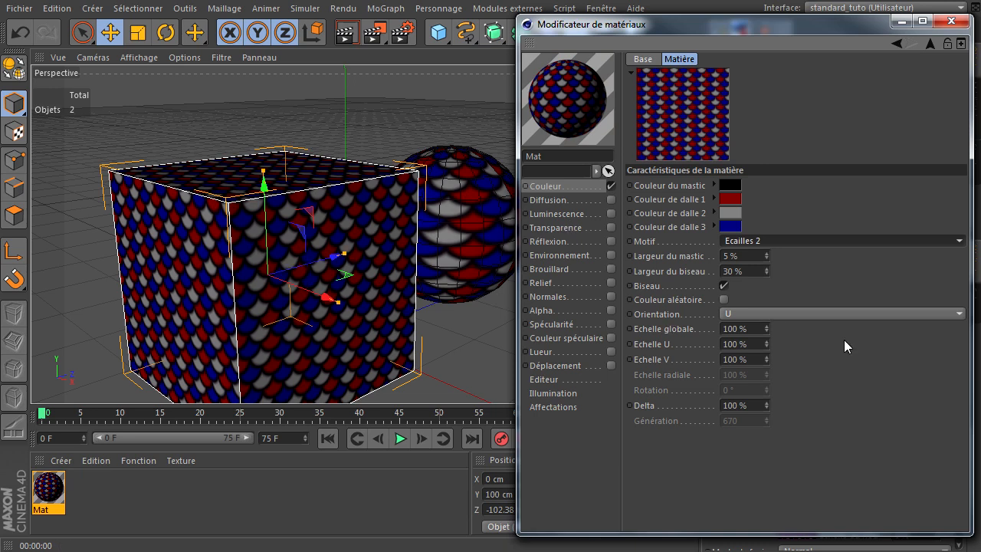
Try the tile Motif options Spirale 1, Carrés, Triangles 1 and Triangles 2 on the cube and sphere.
key("Down")
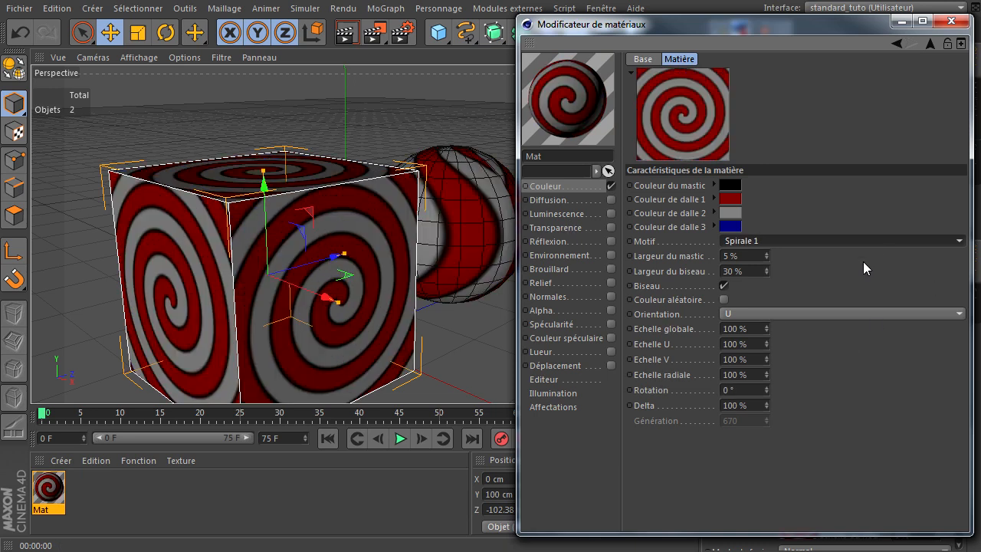
key("Down")
key("Down")
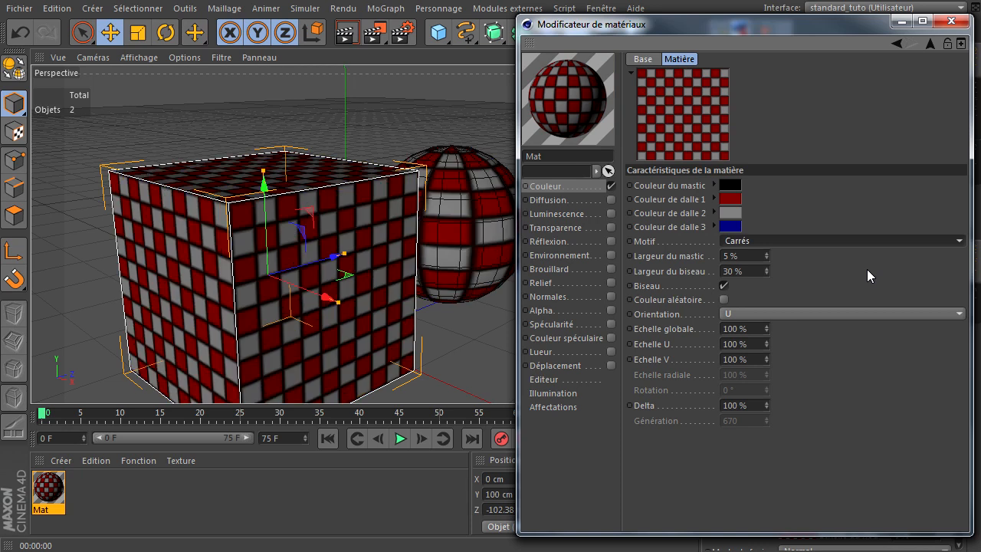
key("Down")
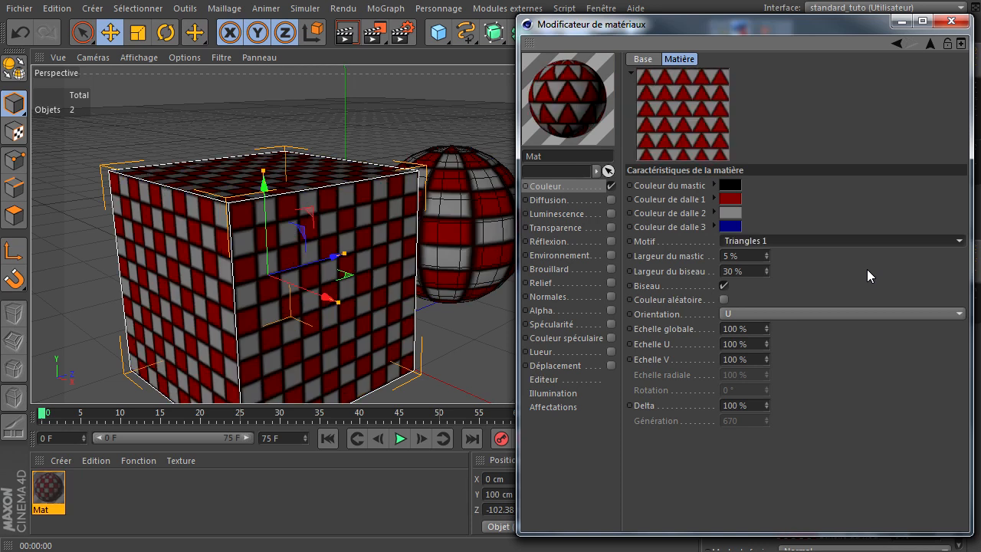
key("Down")
key("Down")
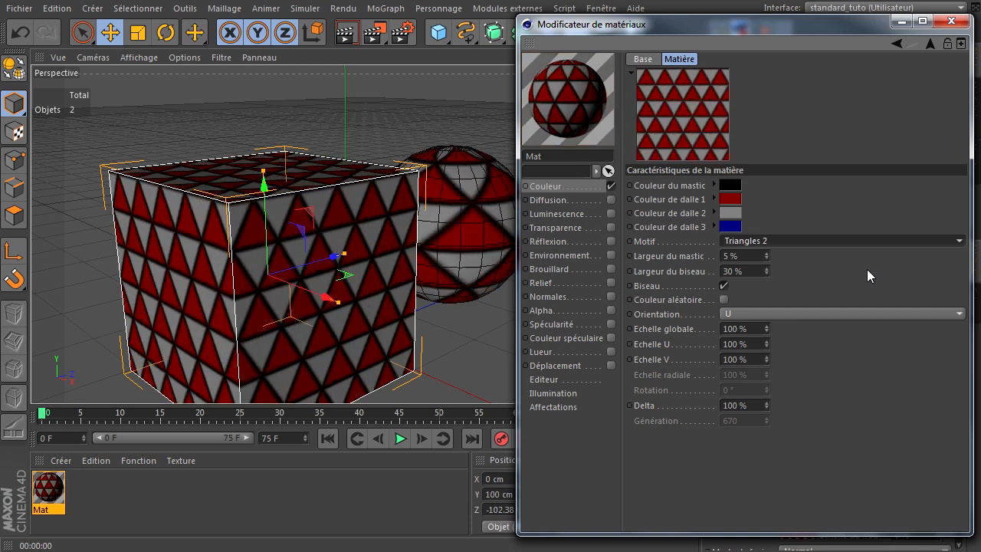
Change the tile Motif to Vagues 1, then Vagues 2 and finally Canevas.
key("Down")
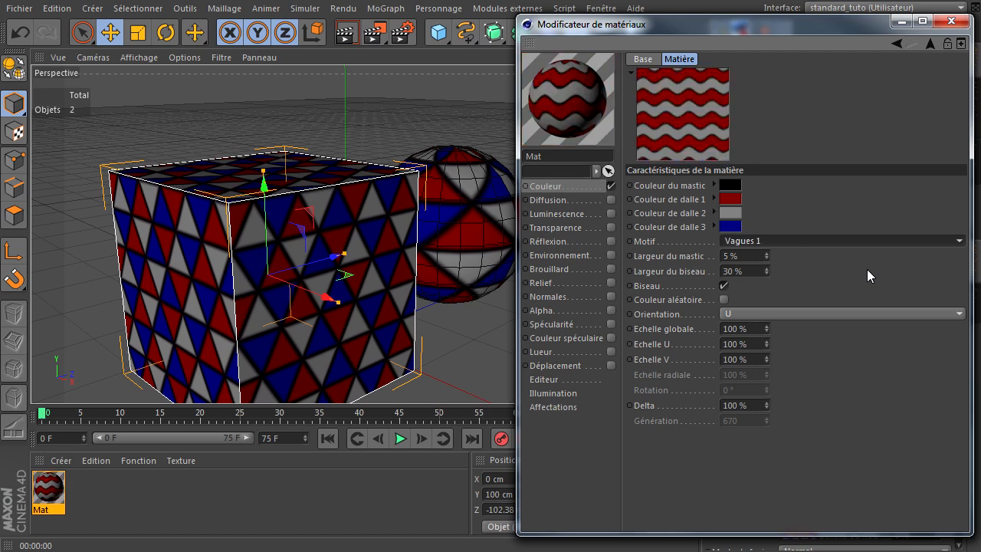
key("Down")
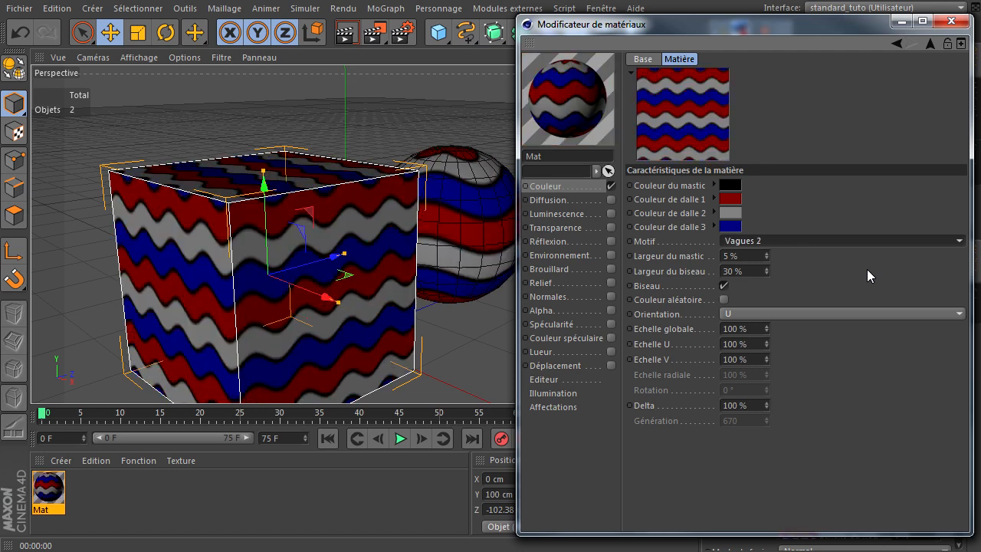
key("Down")
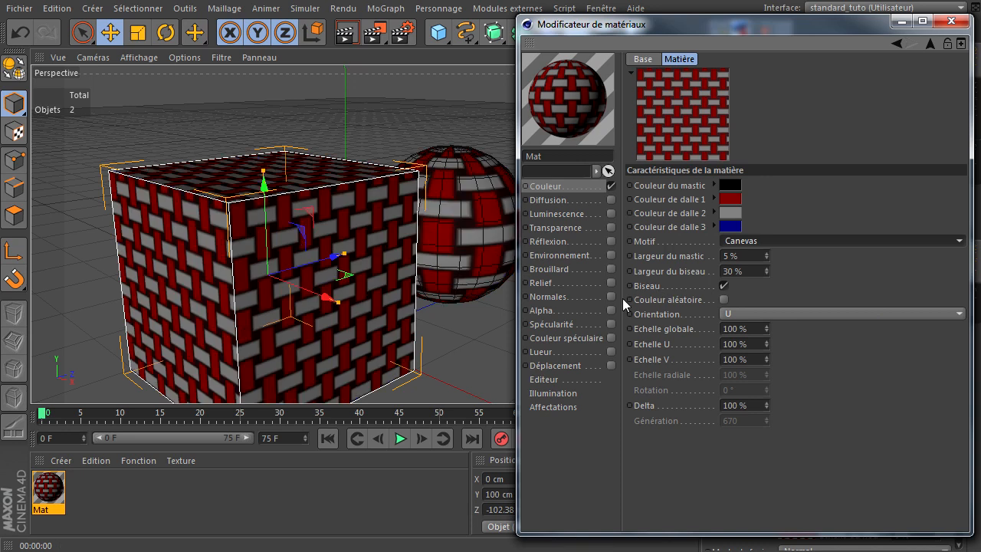
left_click(841, 246)
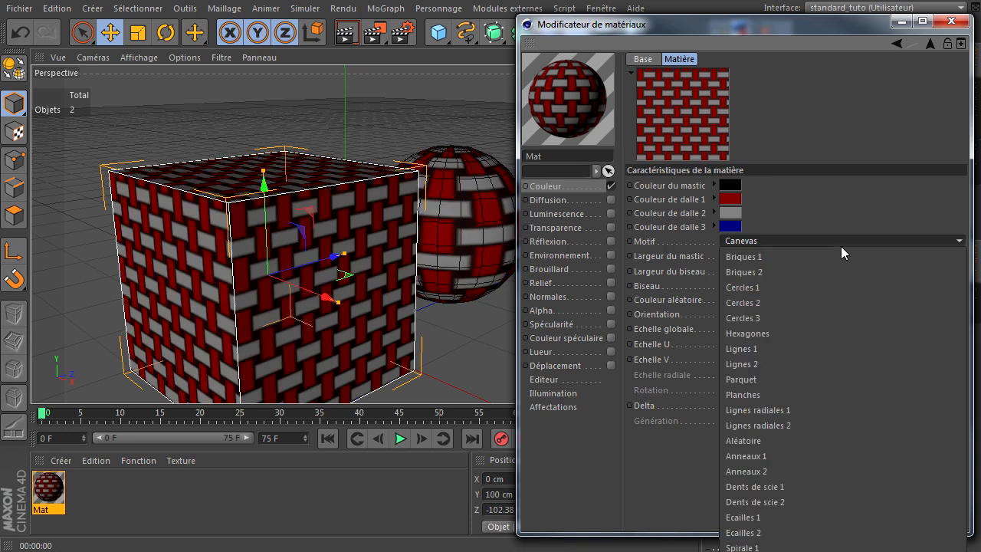
left_click(840, 246)
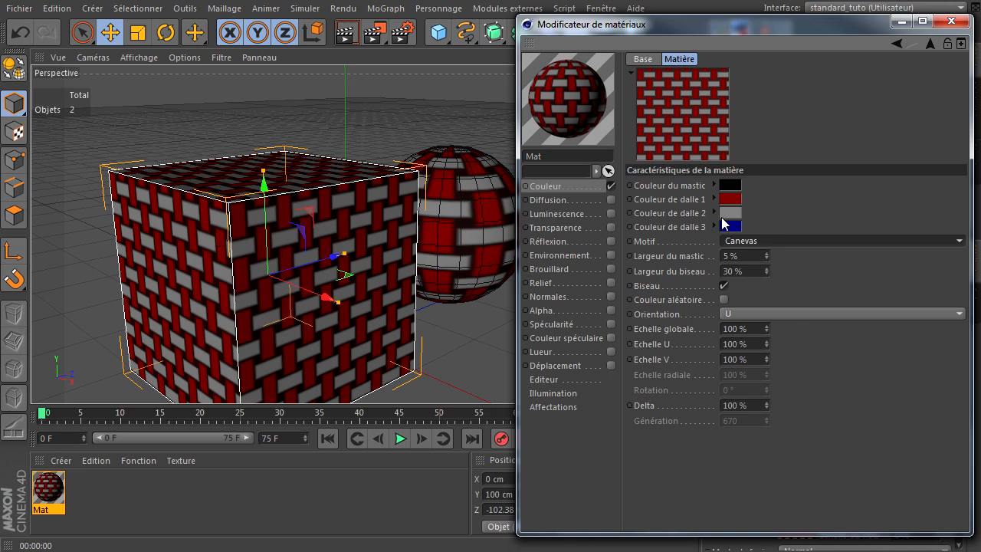
Clear the Carrelage shader from the material's Couleur texture and load the Ciel étoilé surface shader instead.
left_click(931, 46)
left_click(706, 144)
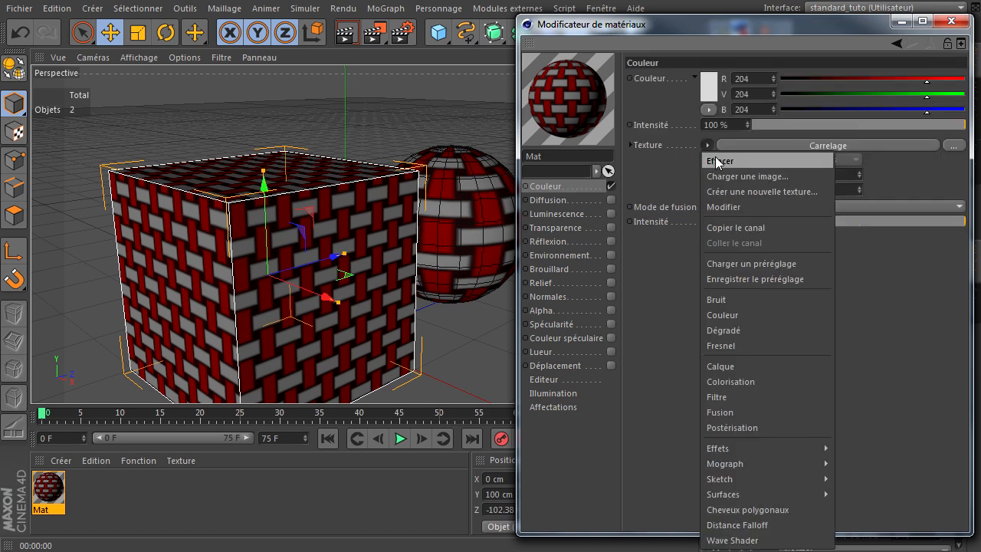
left_click(716, 160)
left_click(706, 145)
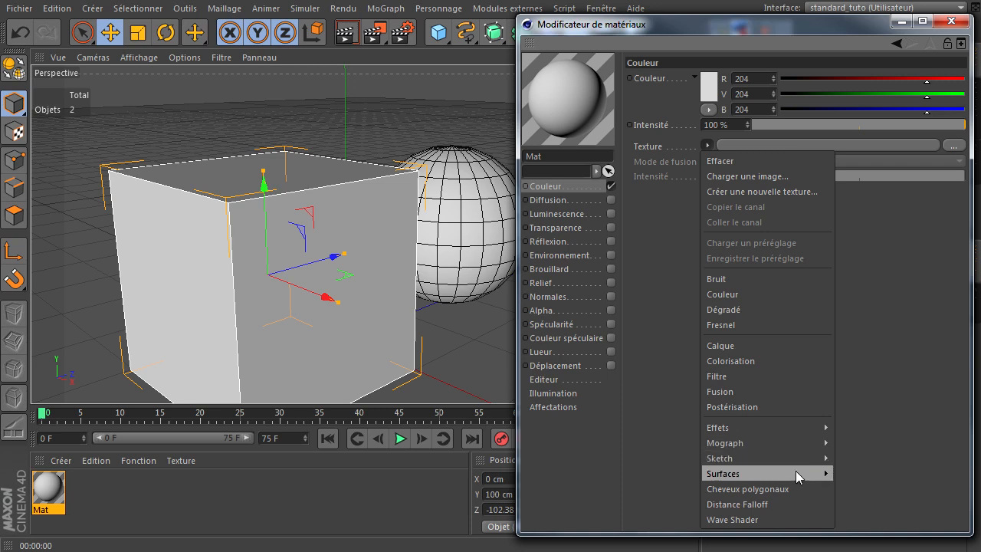
mouse_move(792, 473)
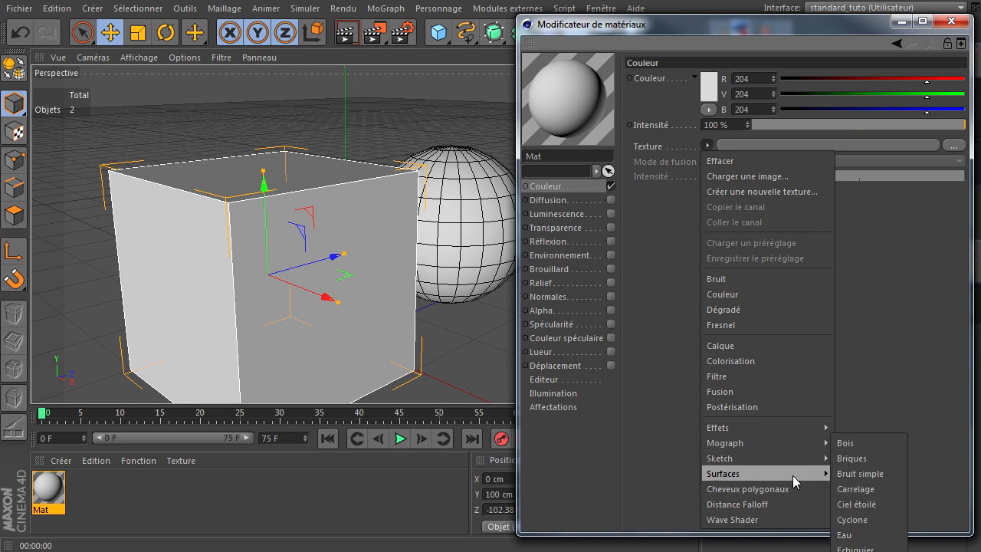
left_click(855, 504)
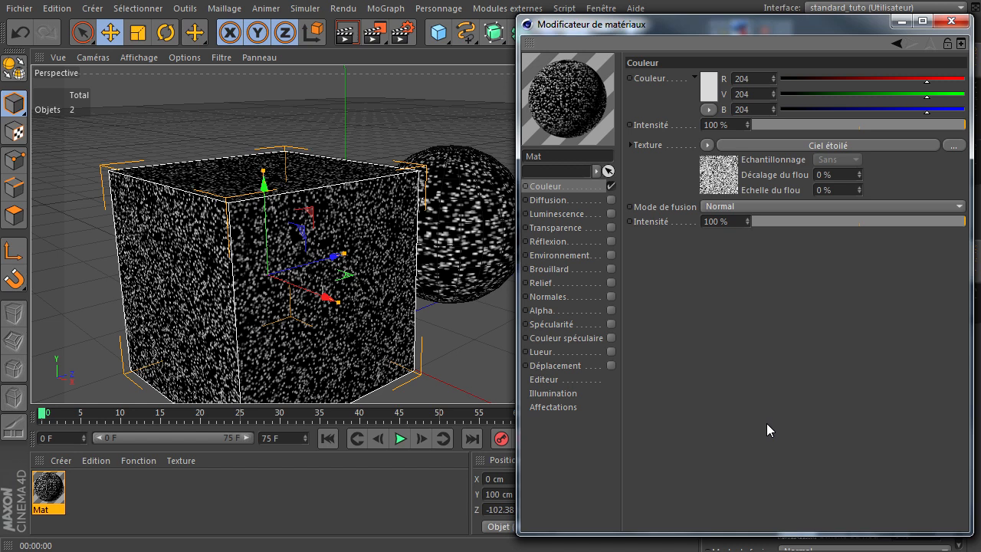
Open the Ciel étoilé shader's settings and render the view to examine the stars on the cube and sphere.
left_click(818, 144)
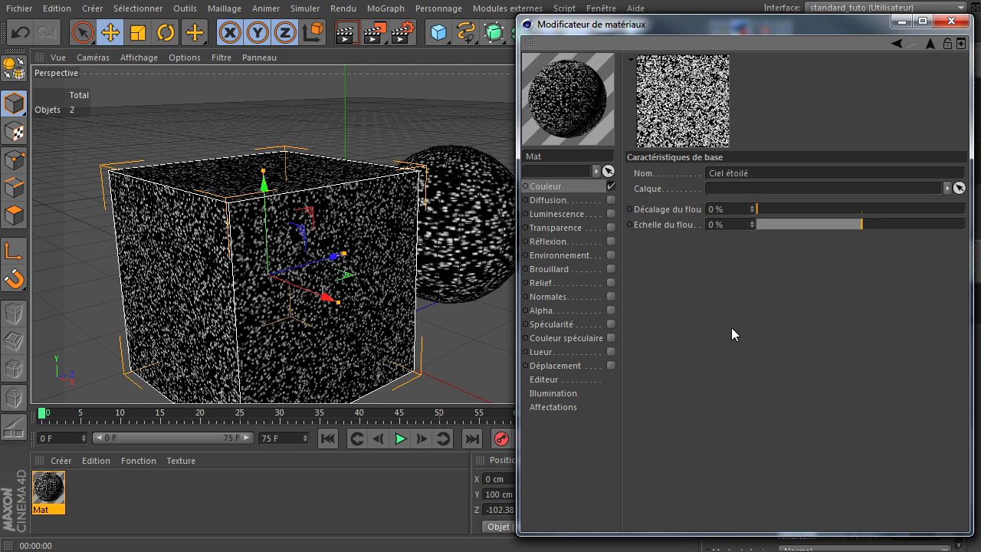
left_click(345, 32)
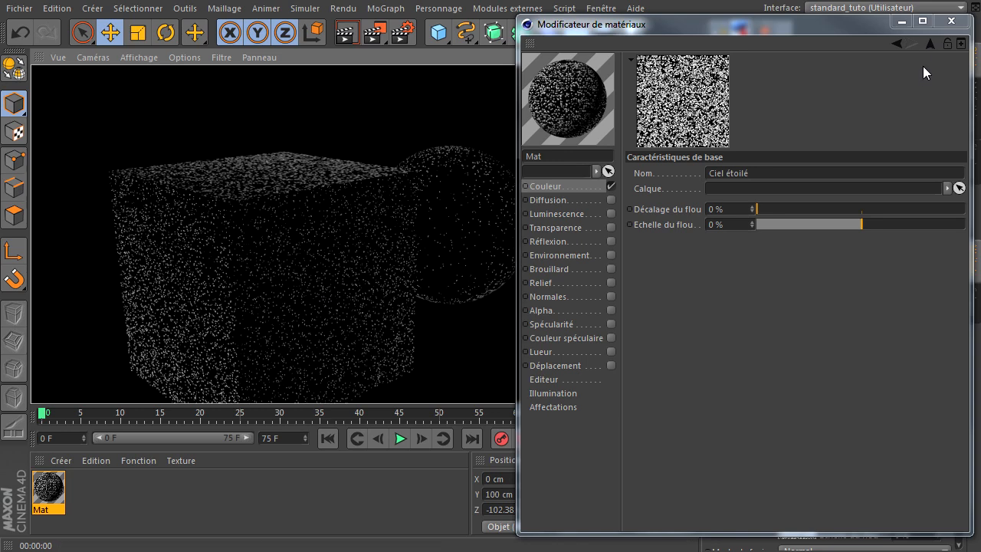
Replace the Ciel étoilé shader in the material's Couleur texture with the Cyclone surface shader and open its settings.
left_click(929, 44)
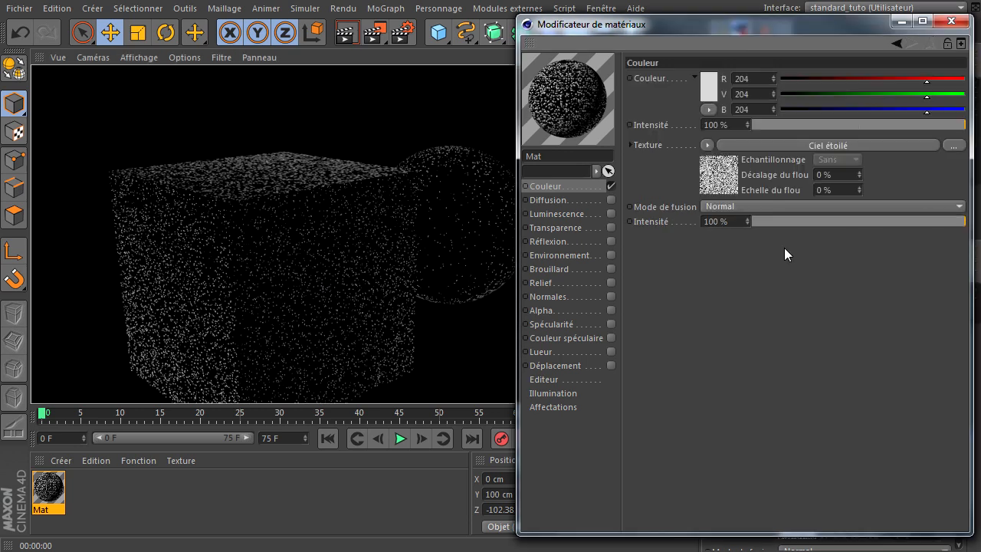
left_click(708, 144)
left_click(716, 158)
left_click(707, 146)
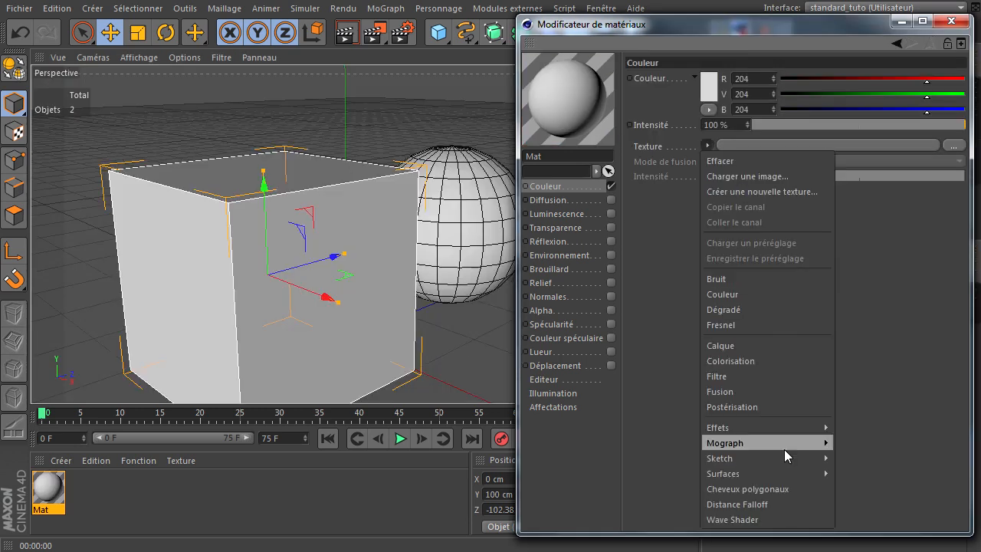
mouse_move(782, 468)
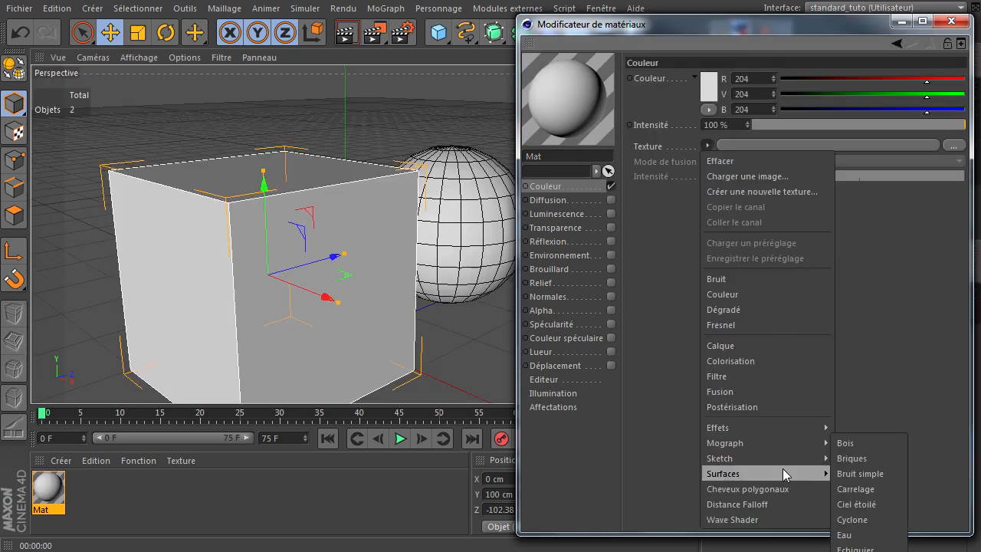
left_click(864, 520)
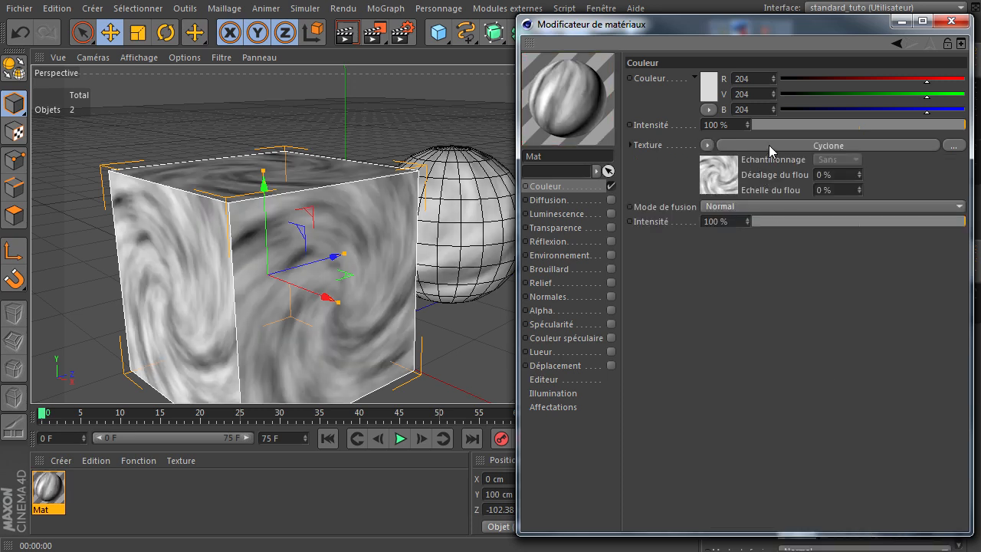
left_click(768, 144)
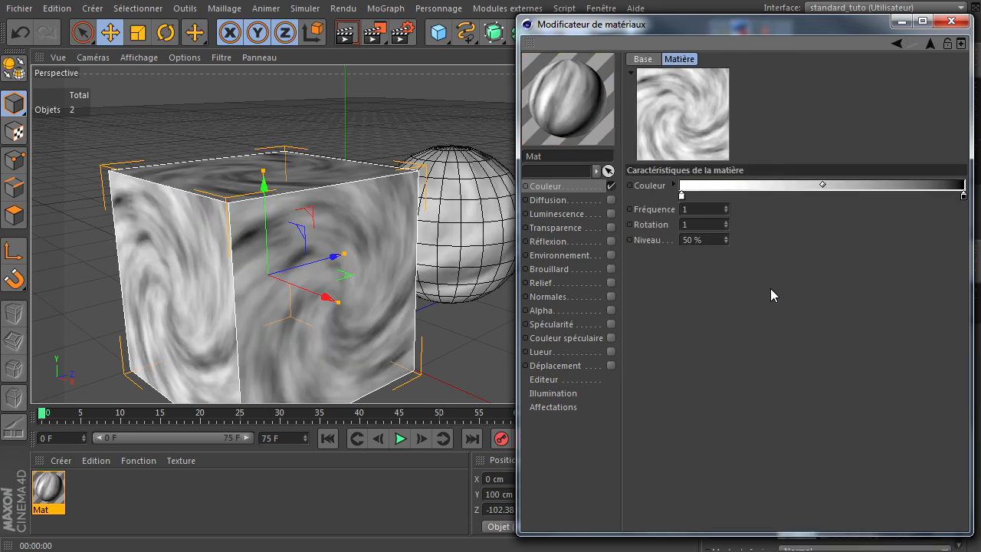
Toggle the animated preview on the Cyclone shader's thumbnail to examine how the swirl moves.
right_click(685, 118)
left_click(709, 128)
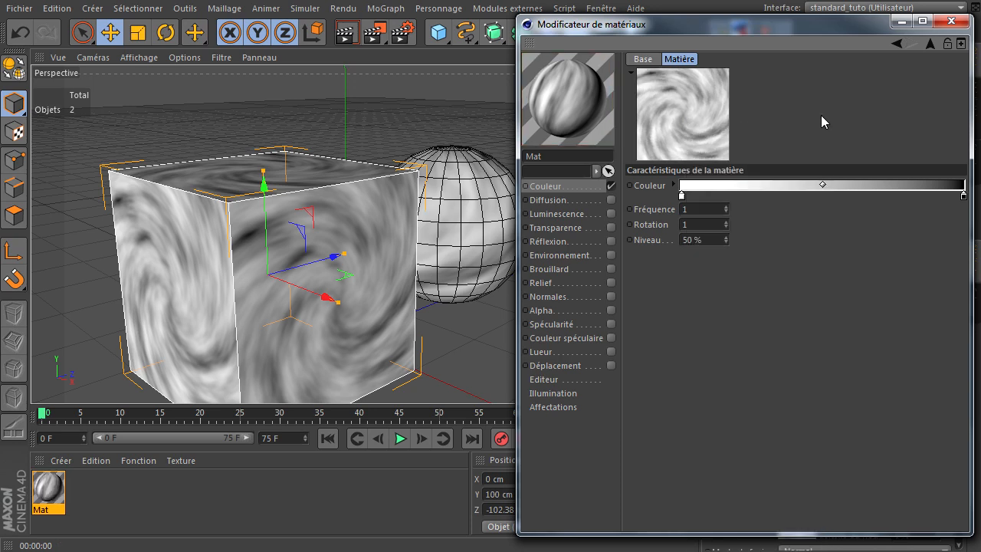
right_click(689, 115)
left_click(724, 125)
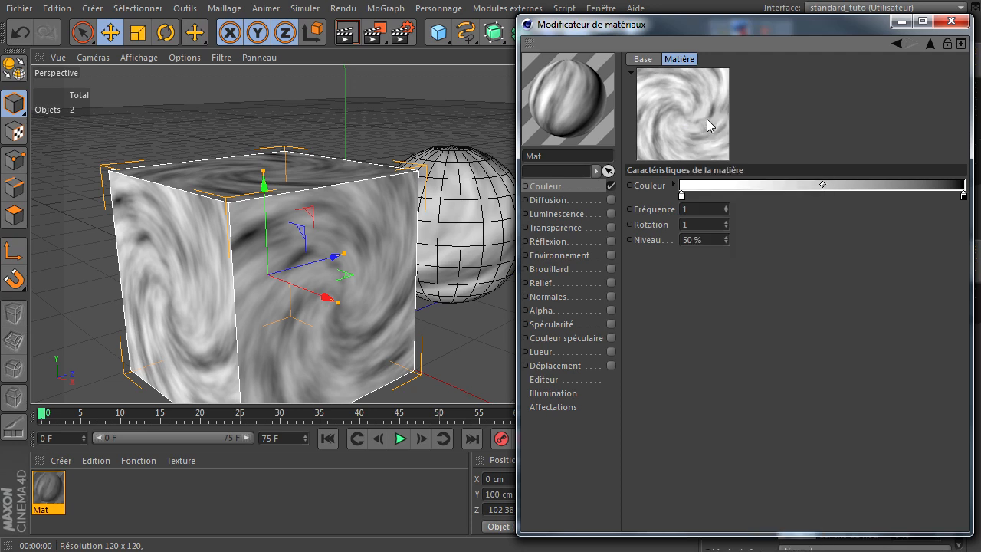
left_click(705, 224)
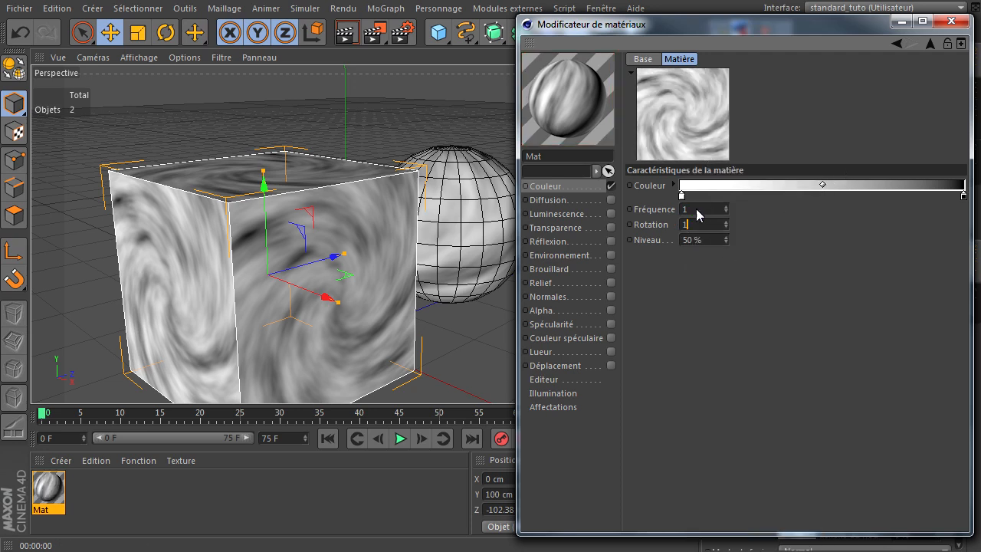
right_click(698, 126)
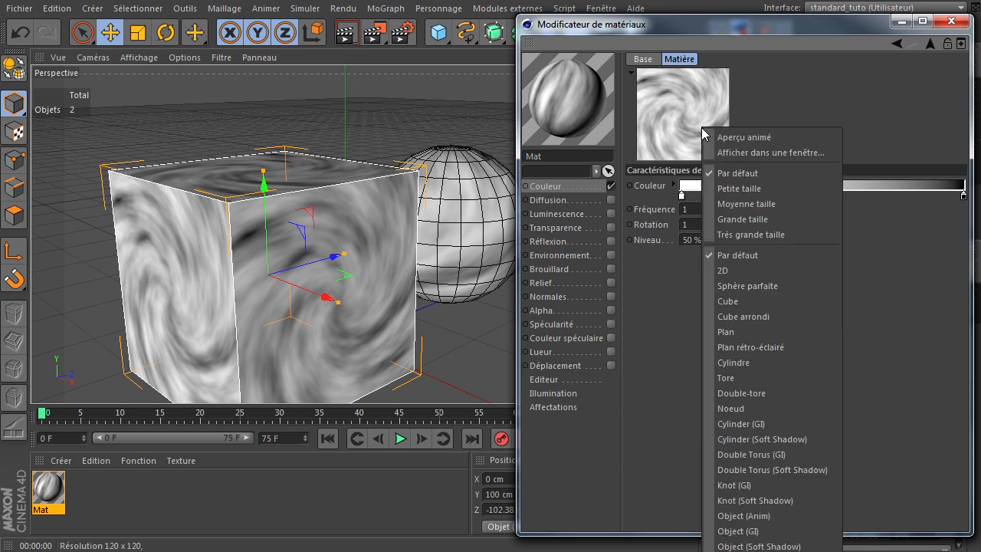
left_click(700, 136)
Try a Fréquence of 10 on the Cyclone shader, then return it to 1.
double_click(704, 208)
type("10")
key("Return")
double_click(714, 212)
type("0")
key("Return")
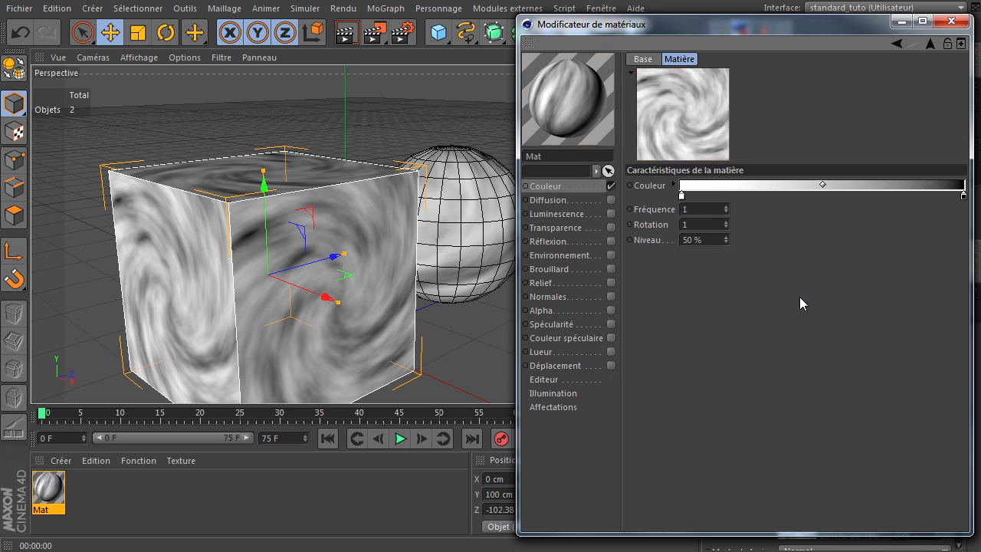
Try a Rotation of -1 on the Cyclone shader, then return it to 1.
double_click(701, 225)
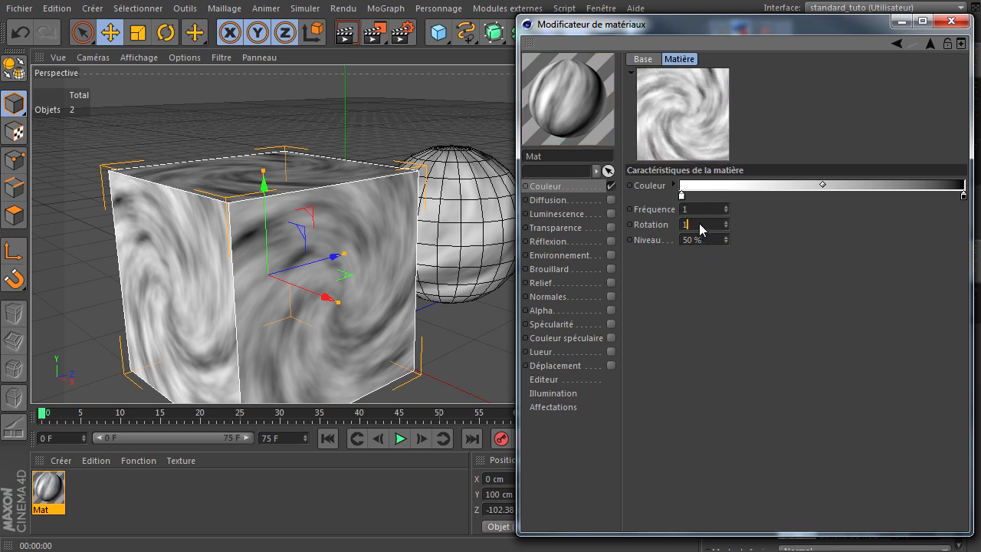
double_click(717, 226)
type("-1")
key("Return")
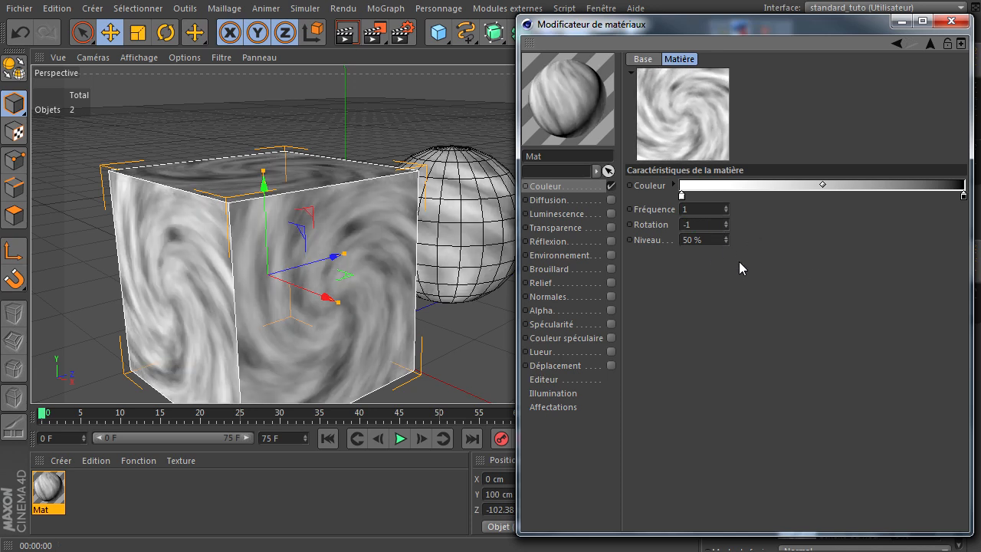
double_click(707, 223)
type("1")
key("Return")
Try a Niveau of 100 % and then 10 % on the Cyclone shader.
left_click(711, 243)
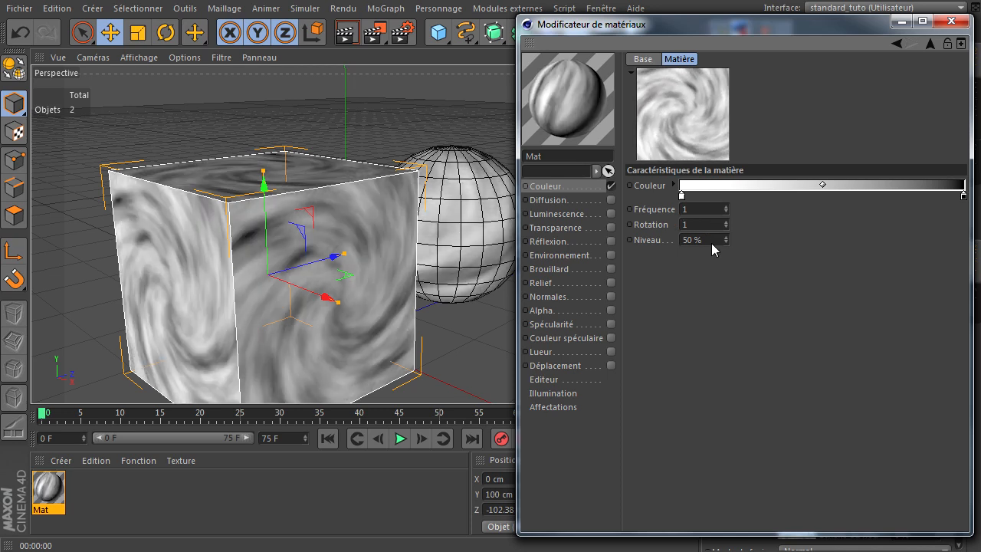
key("BackSpace")
key("BackSpace")
key("BackSpace")
key("BackSpace")
type("100")
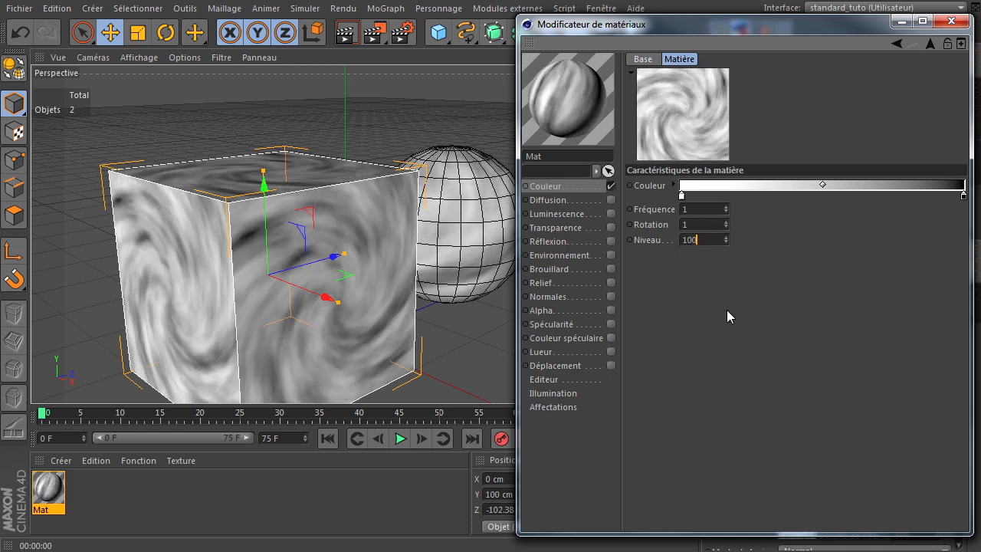
key("Return")
double_click(707, 238)
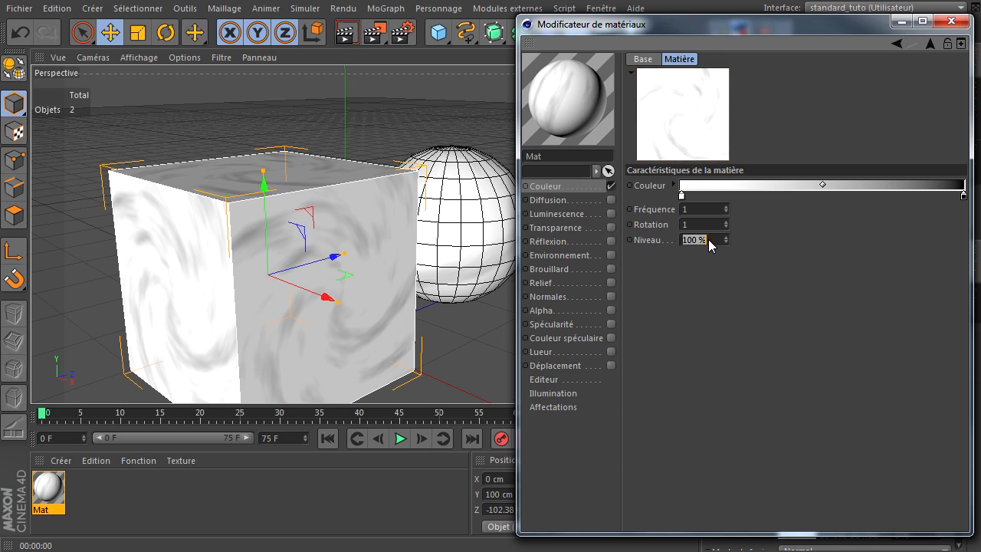
type("10")
key("Return")
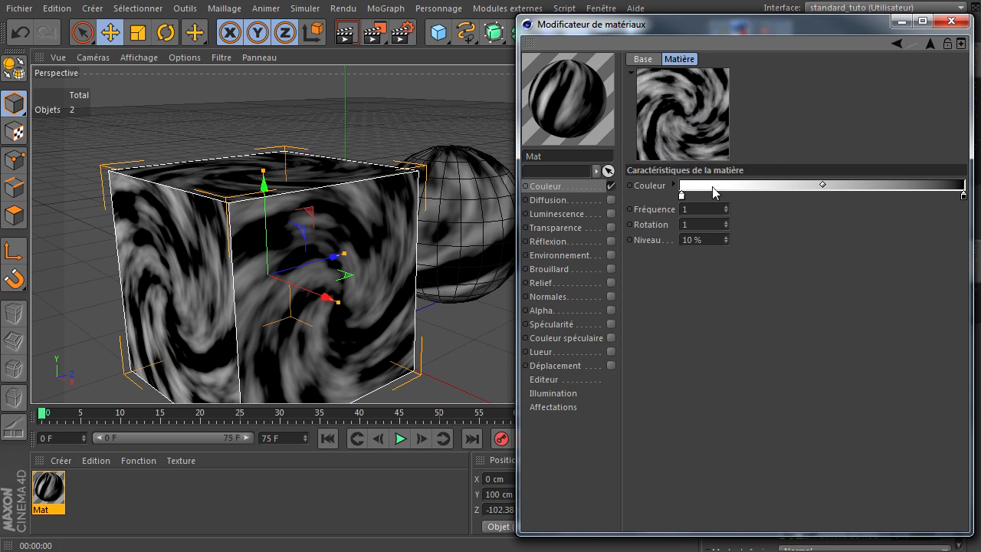
Set the Cyclone shader's Niveau to 50 % and toggle the animated preview of its thumbnail.
double_click(713, 242)
type("50")
key("Return")
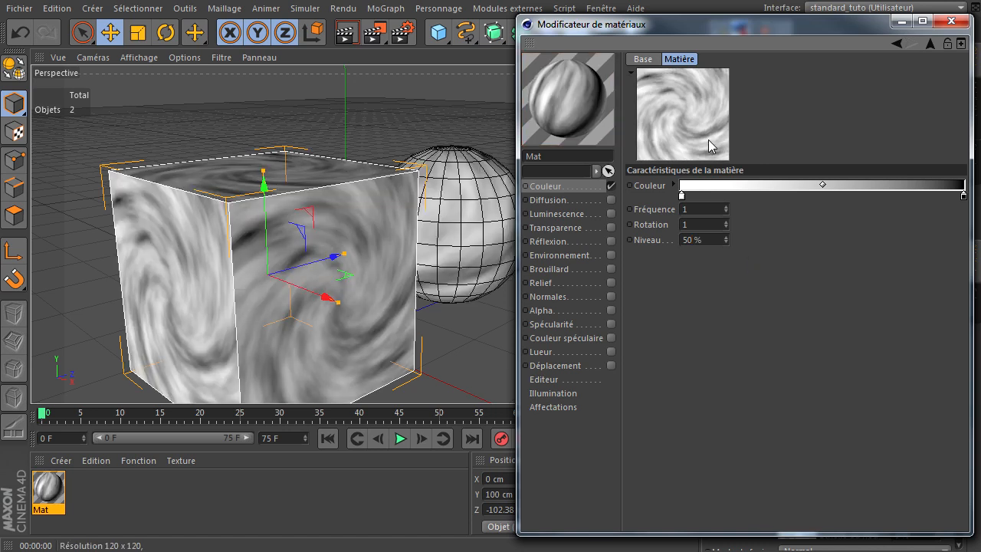
right_click(703, 136)
left_click(703, 137)
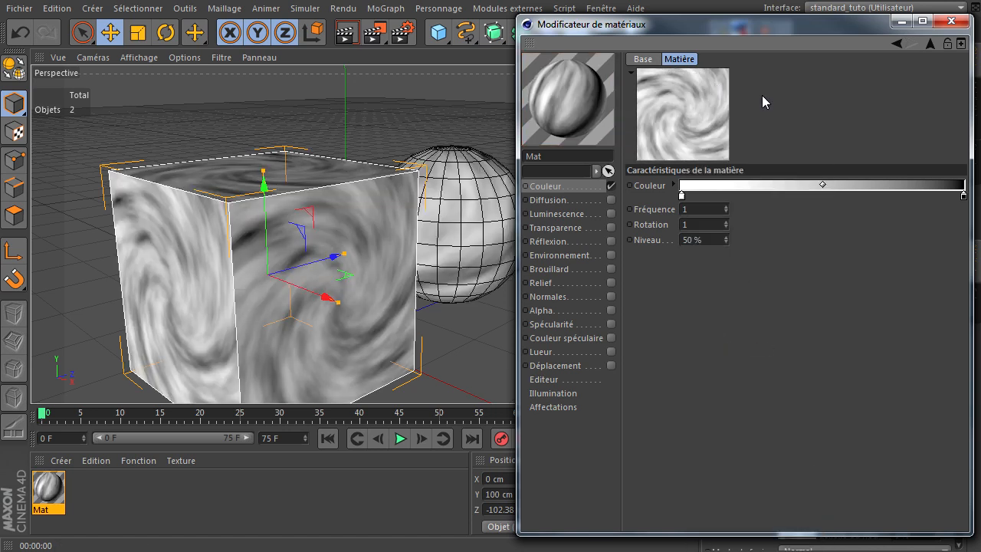
Clear the Cyclone shader from the material's Couleur texture and bring up the available surface shaders.
left_click(928, 44)
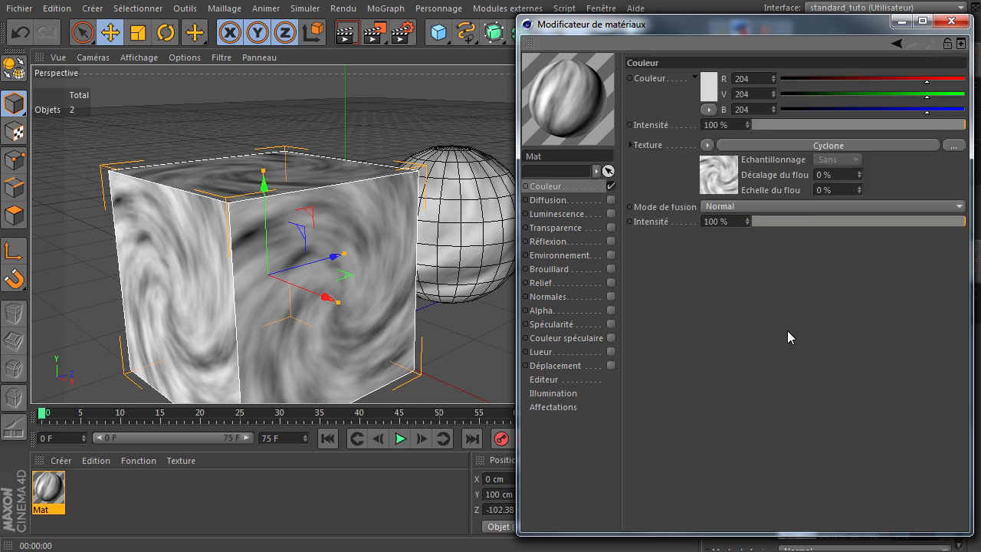
left_click(708, 145)
left_click(727, 160)
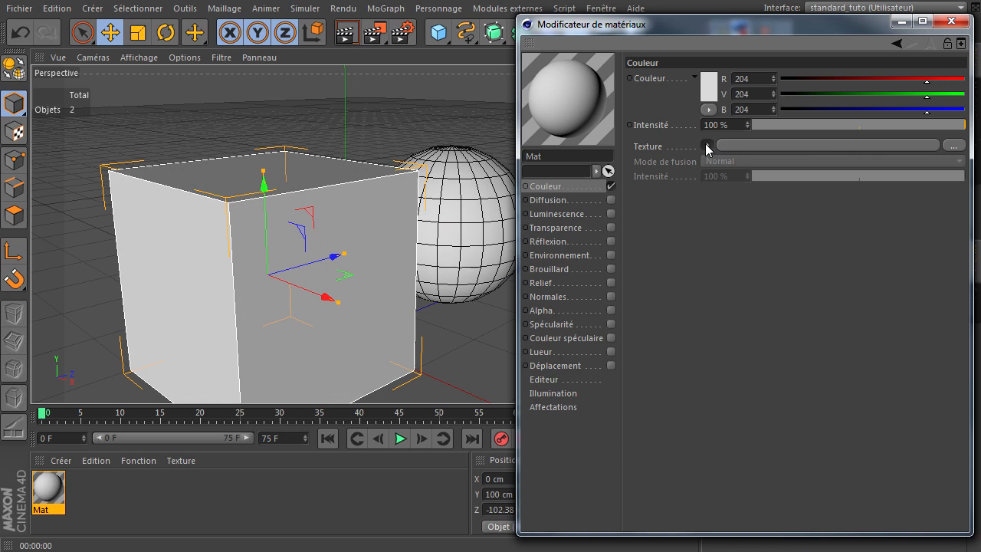
left_click(706, 145)
mouse_move(778, 472)
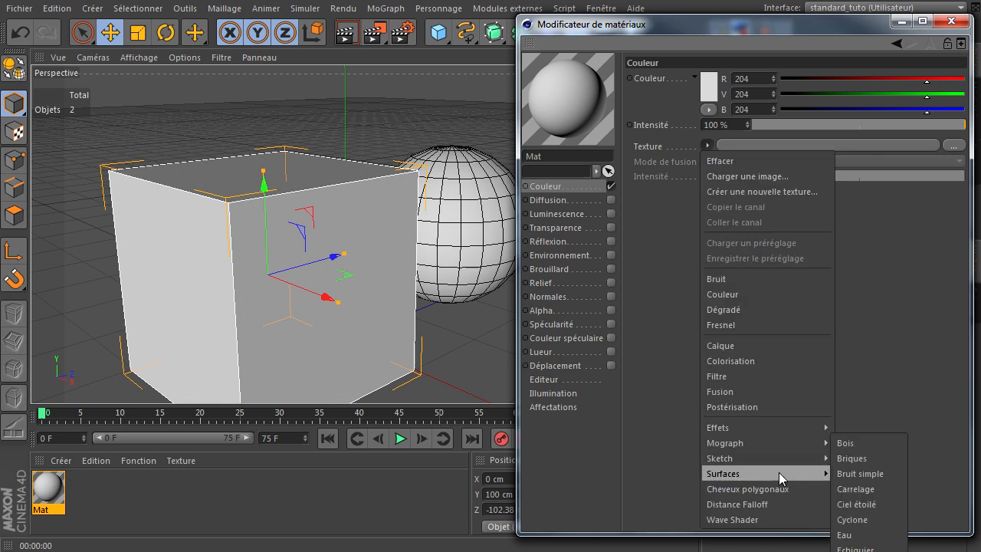
Load the Eau surface shader as the Couleur channel's texture, open its settings and turn on its animated preview.
left_click(864, 534)
left_click(767, 139)
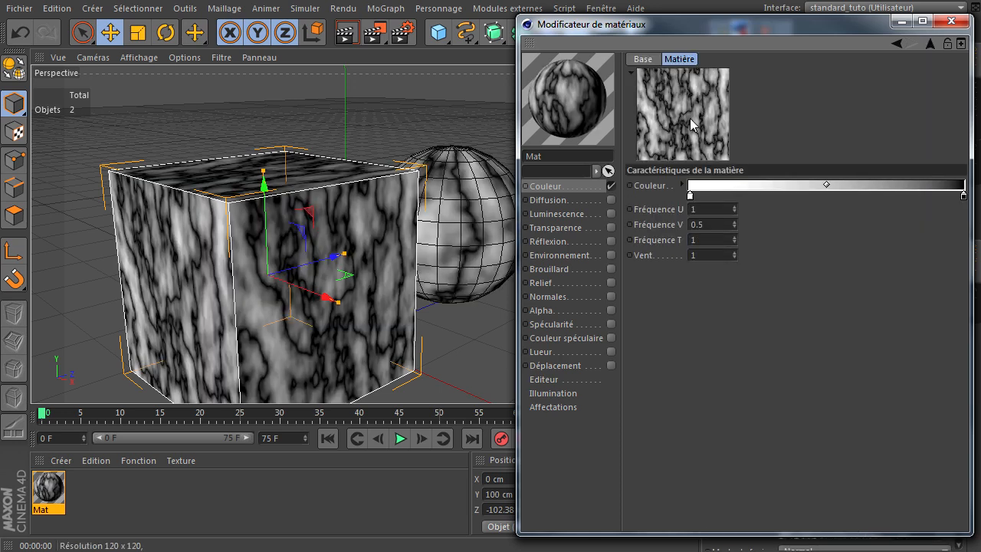
right_click(692, 124)
left_click(731, 129)
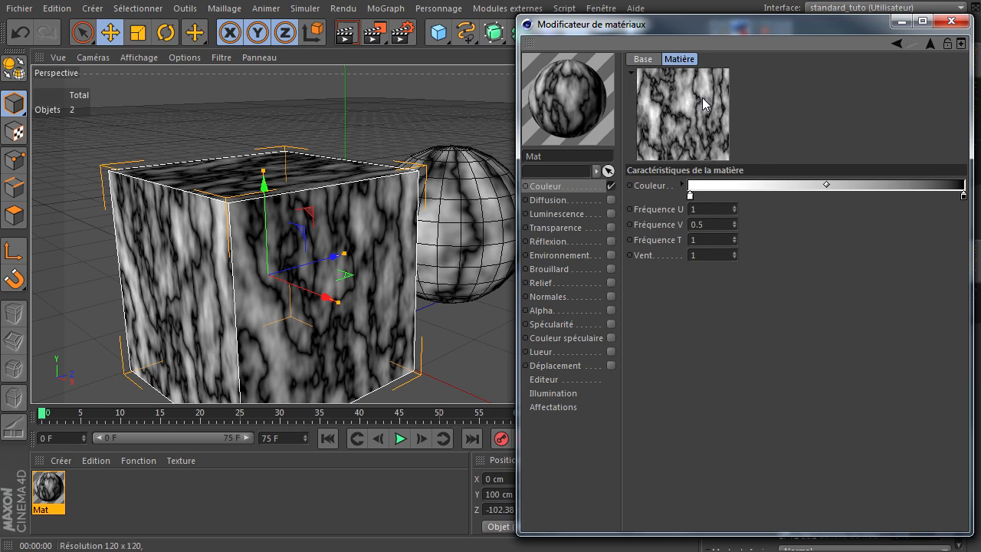
Try a Fréquence T of 10 on the Eau shader and set it back to 1.
left_click(703, 254)
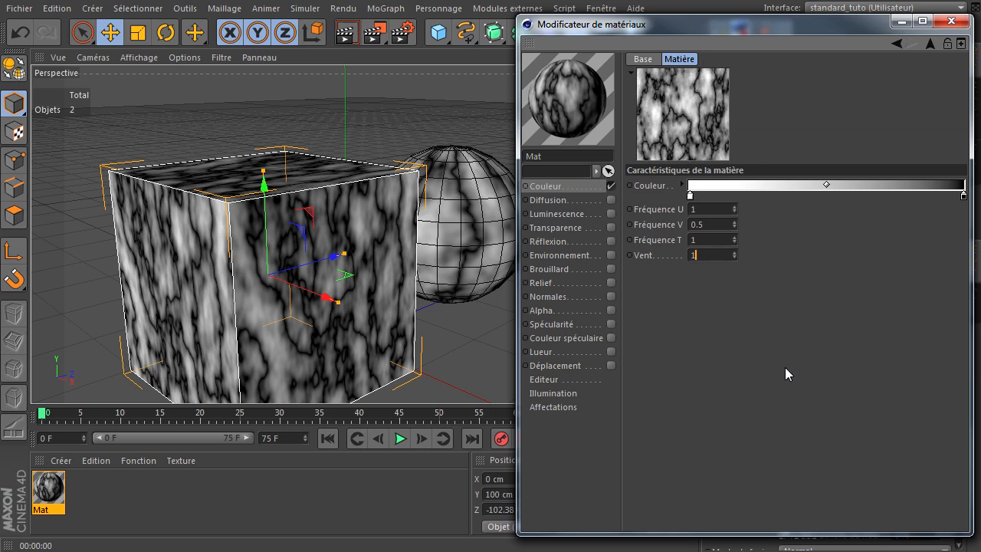
left_click(711, 238)
type("0")
key("Return")
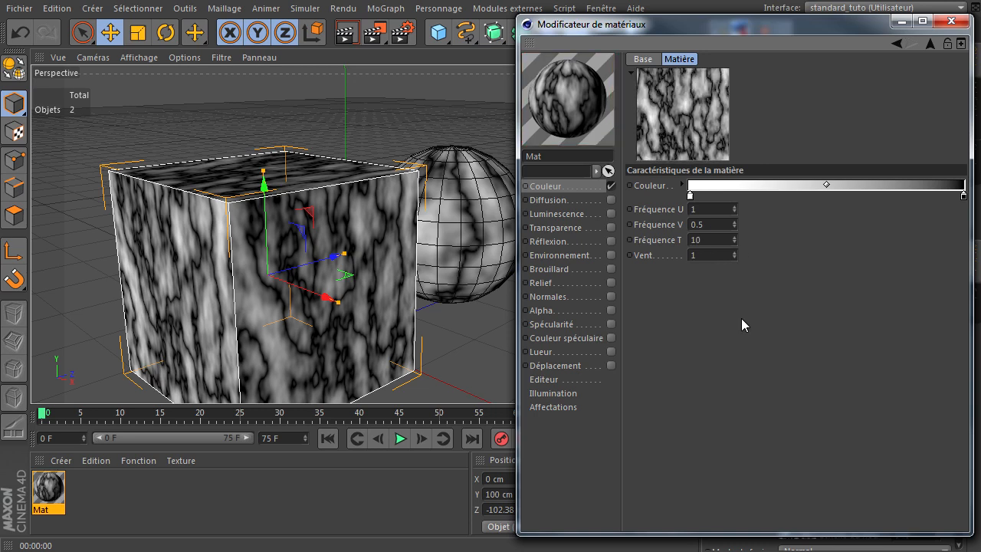
double_click(712, 238)
type("1")
key("Return")
Try Fréquence U values of 2 and 0.5 on the Eau shader and set it back to 1.
double_click(719, 209)
type("2")
key("Return")
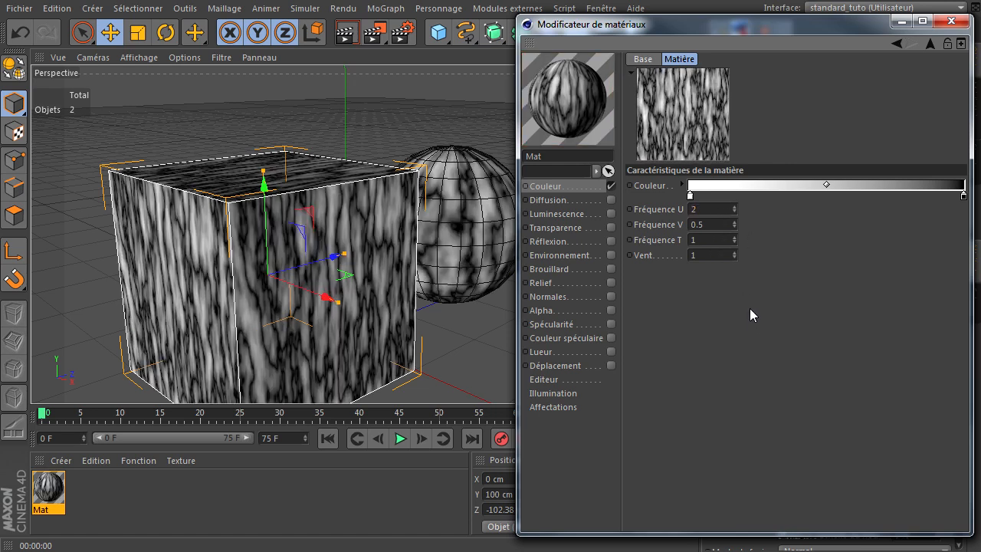
double_click(709, 208)
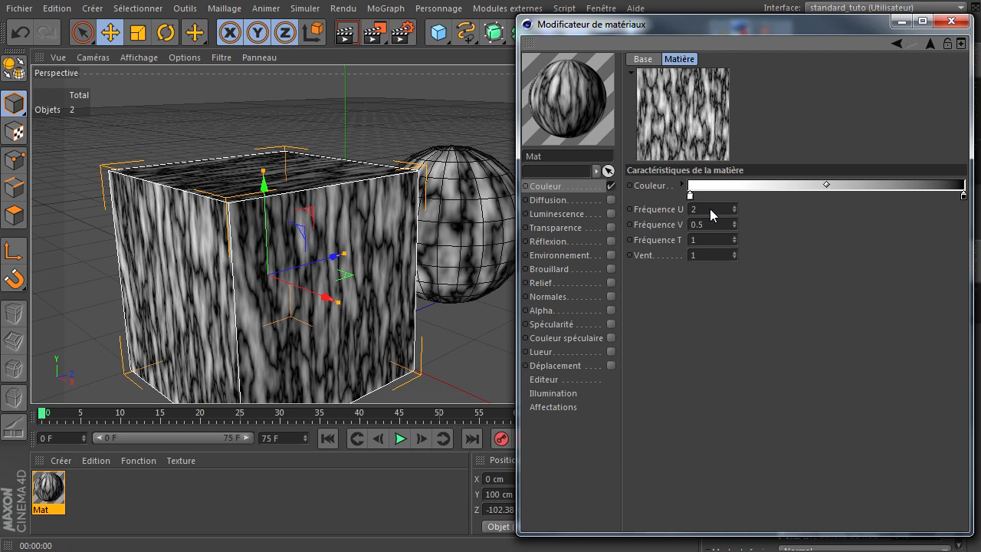
type("0.5")
key("Return")
double_click(717, 209)
type("1")
key("Return")
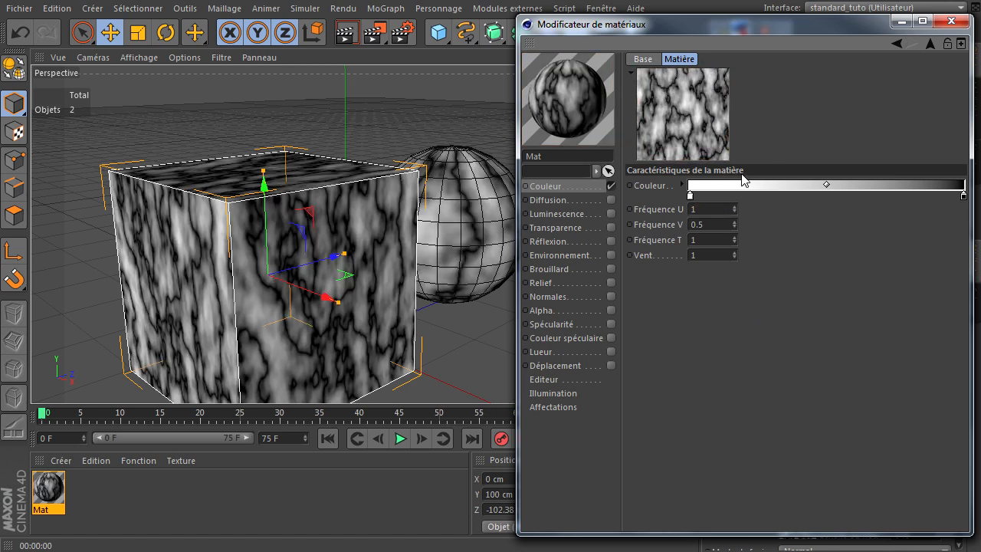
Toggle off the Eau shader's animated preview and clear the texture from the Couleur channel.
right_click(692, 125)
left_click(709, 131)
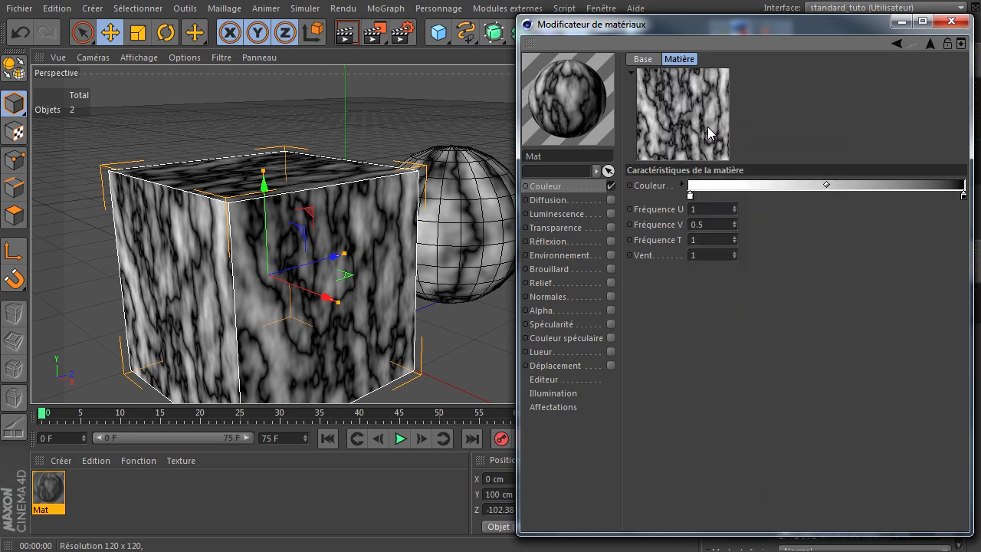
left_click(929, 44)
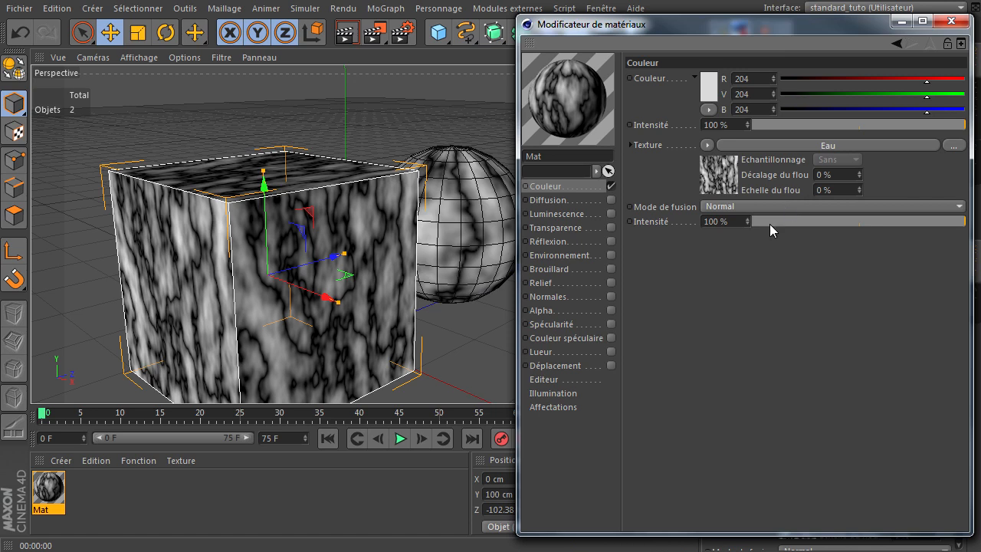
left_click(706, 146)
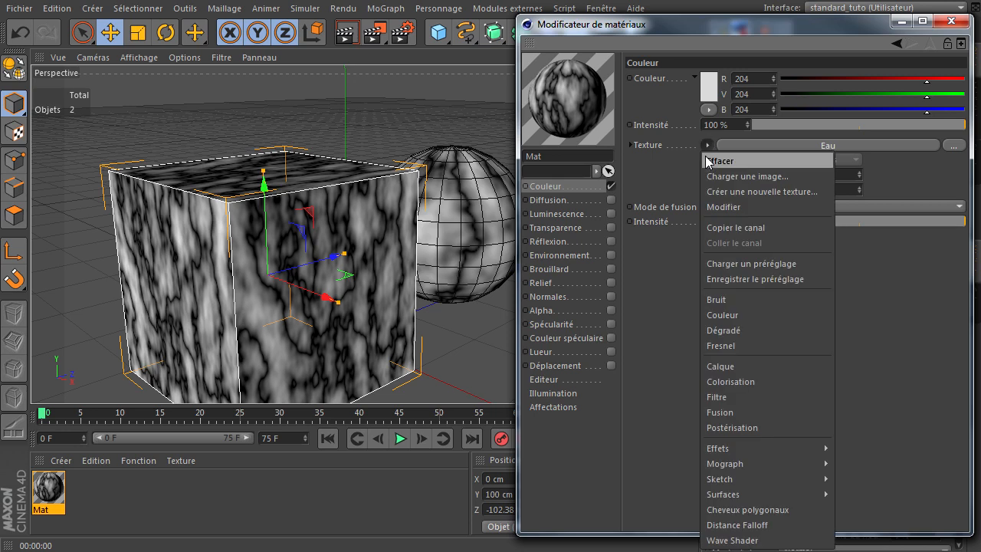
left_click(714, 160)
Load the Echiquier surface shader as the Couleur channel's texture and open its settings.
left_click(707, 146)
mouse_move(756, 470)
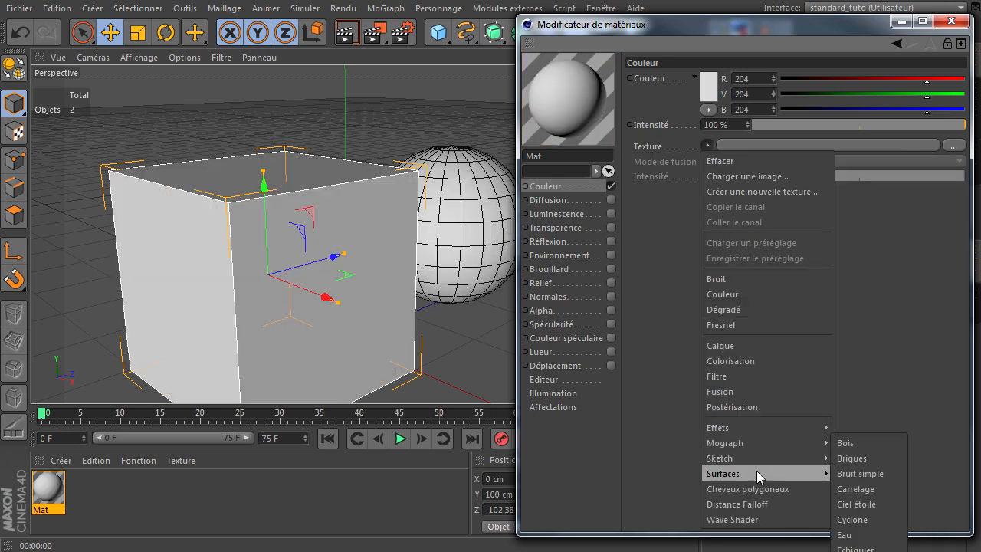
left_click(853, 548)
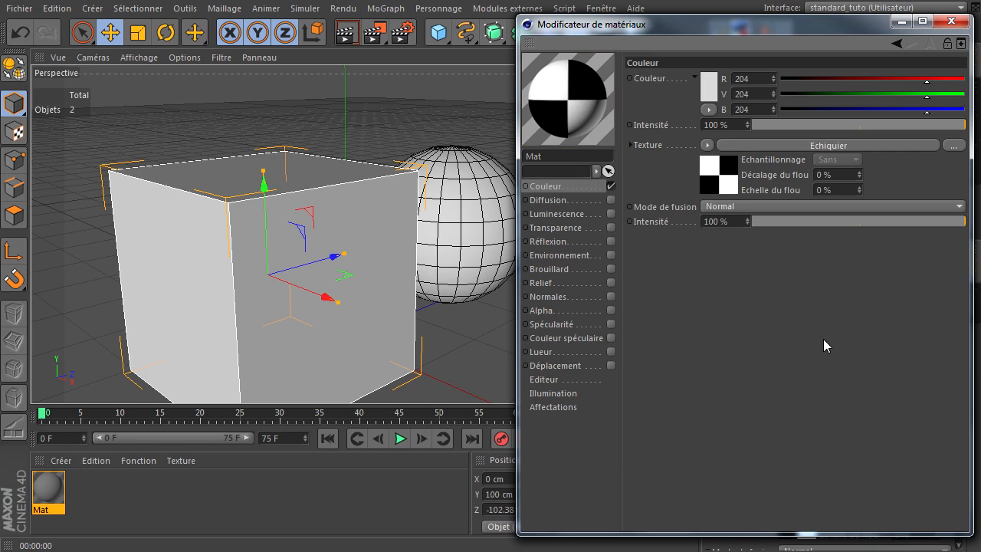
left_click(770, 145)
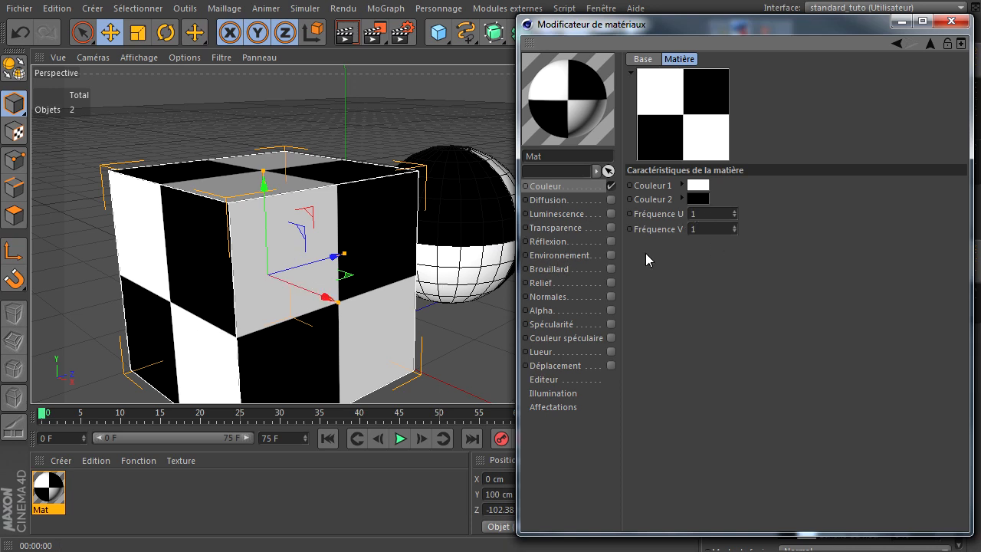
Set the Echiquier shader's Fréquence U and Fréquence V both to 4.
double_click(712, 213)
type("4")
double_click(709, 229)
type("4")
left_click(712, 318)
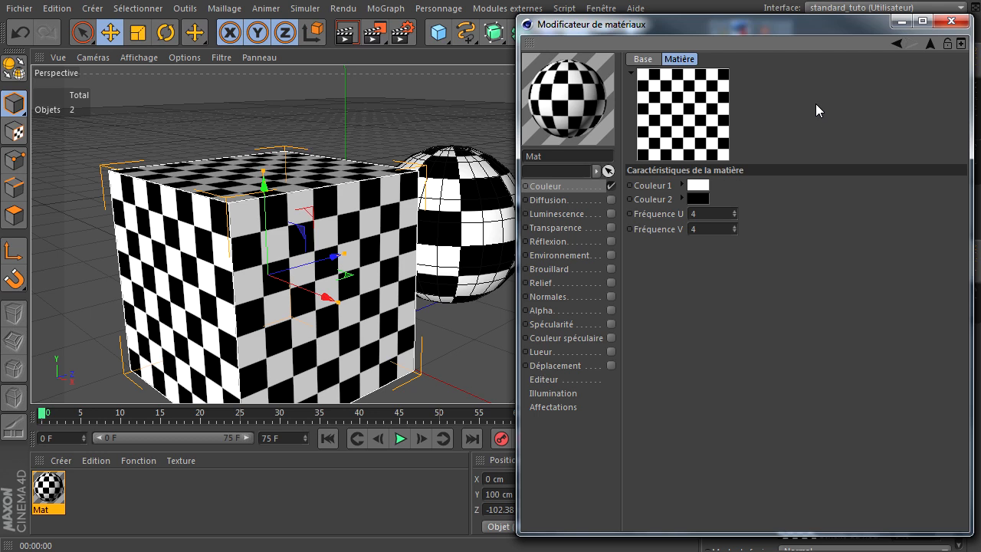
Return to the Couleur channel and clear its Echiquier texture.
left_click(931, 44)
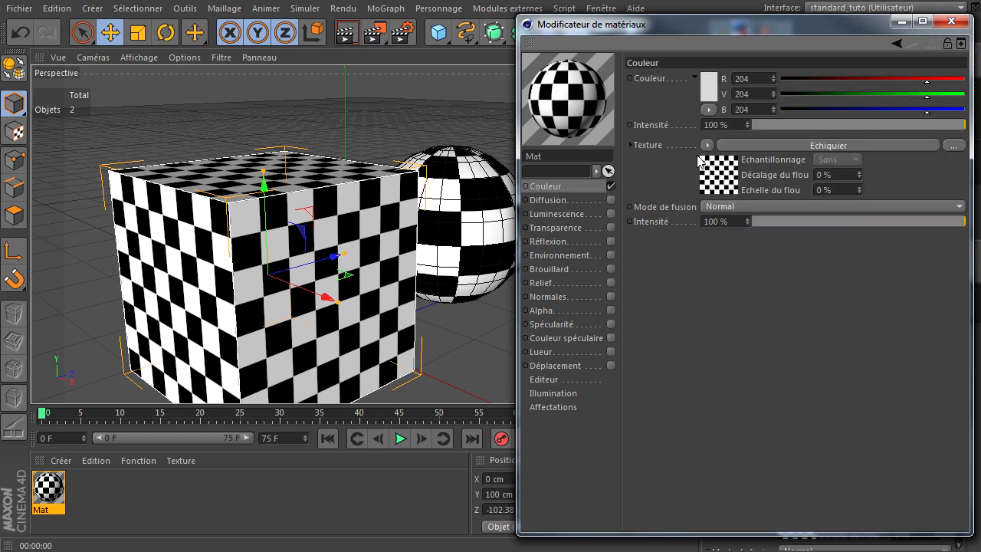
left_click(707, 146)
left_click(719, 161)
Load the Eruption solaire surface shader as the Couleur texture, open its settings and turn on its animated preview.
left_click(708, 145)
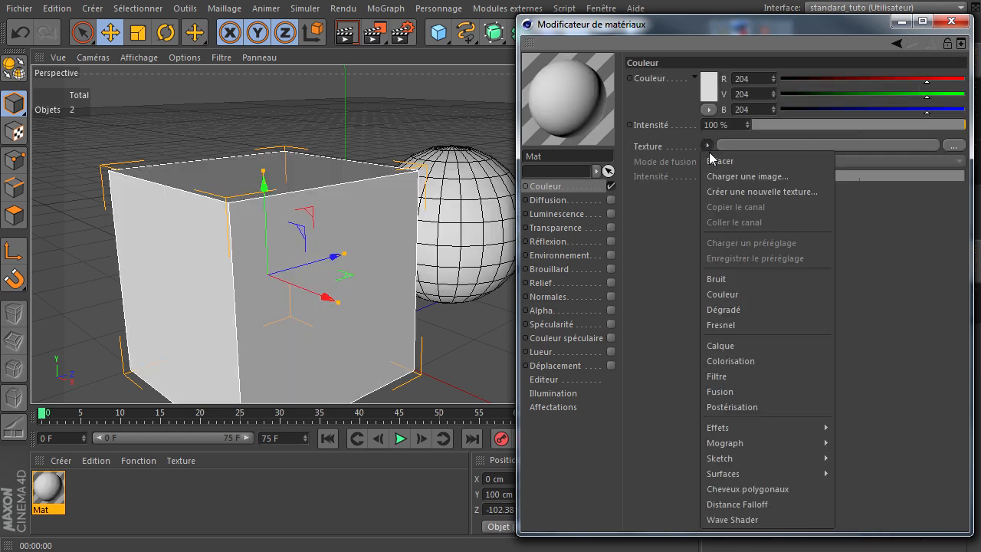
mouse_move(735, 473)
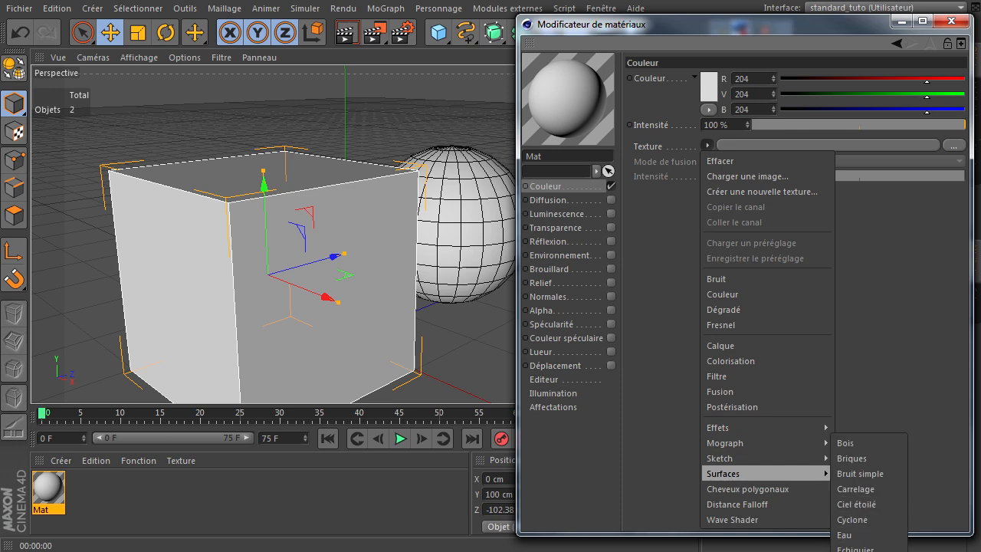
left_click(858, 551)
left_click(768, 144)
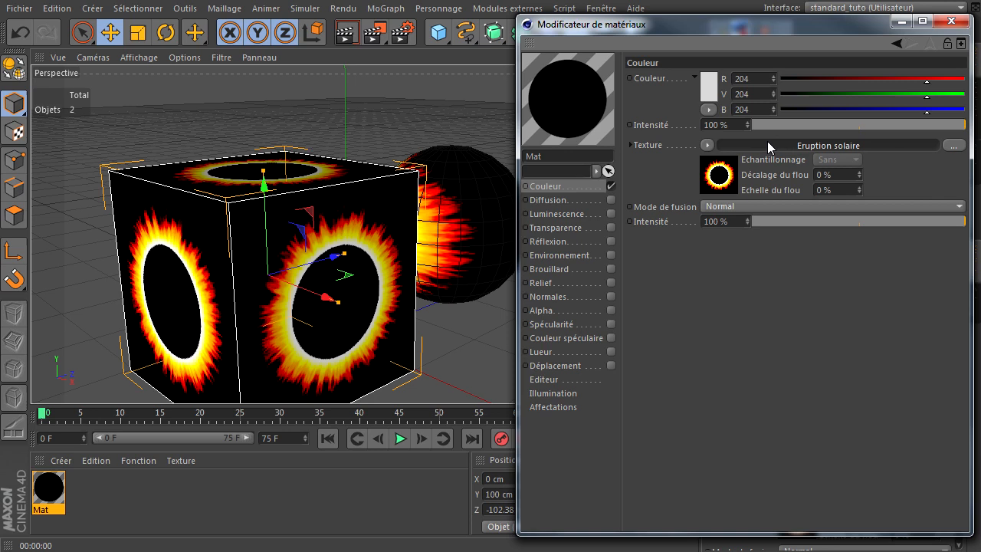
right_click(694, 102)
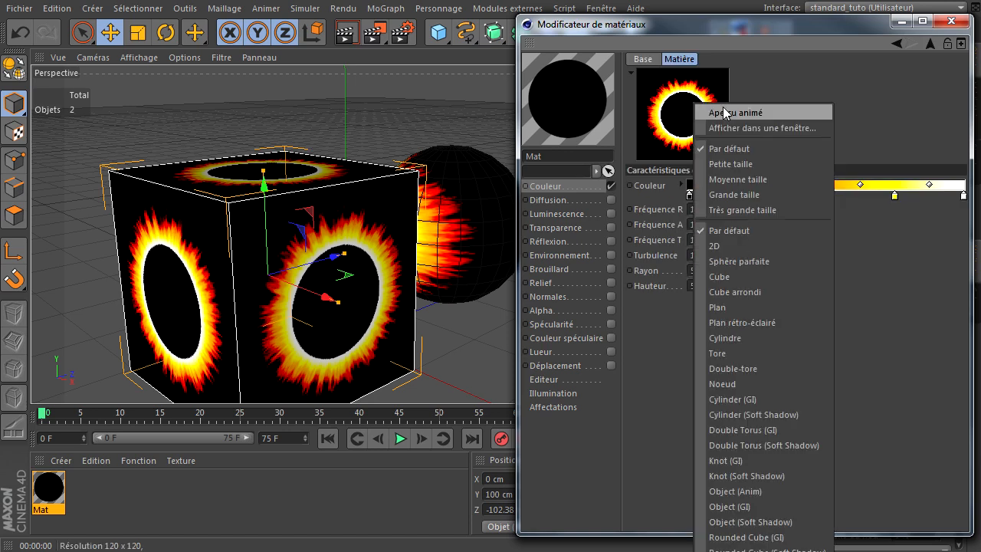
left_click(723, 110)
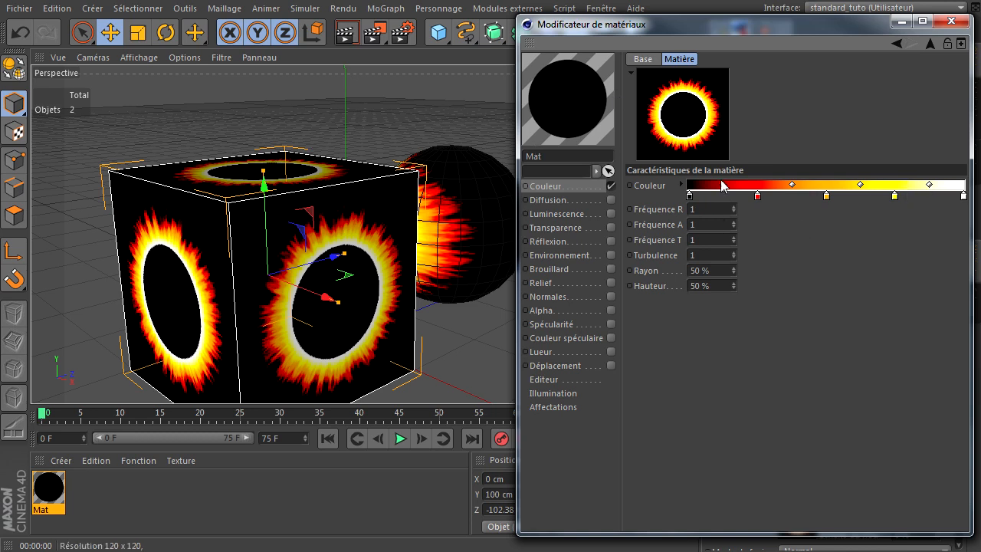
Try a Fréquence R of 10 on the Eruption solaire shader and set it back to 1.
left_click(709, 207)
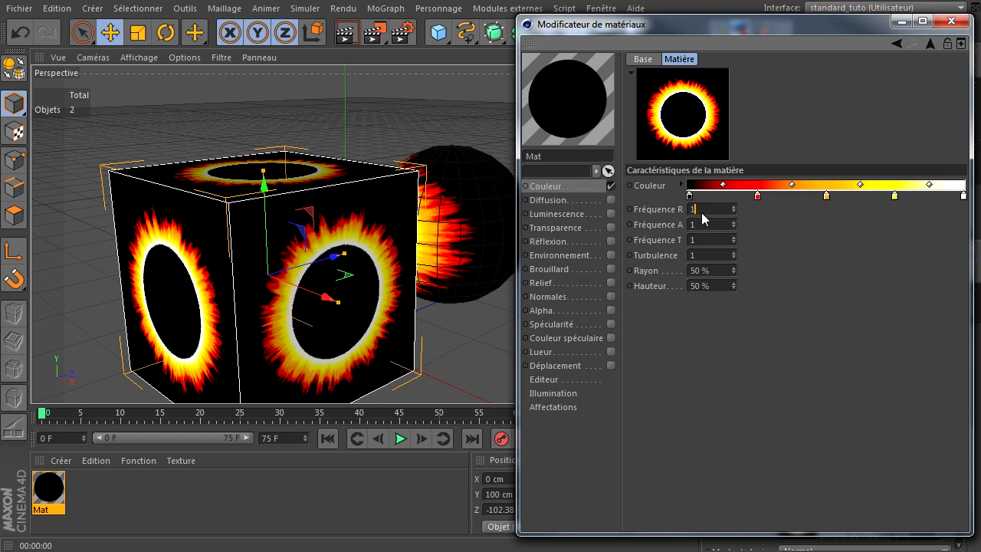
type("0")
key("Return")
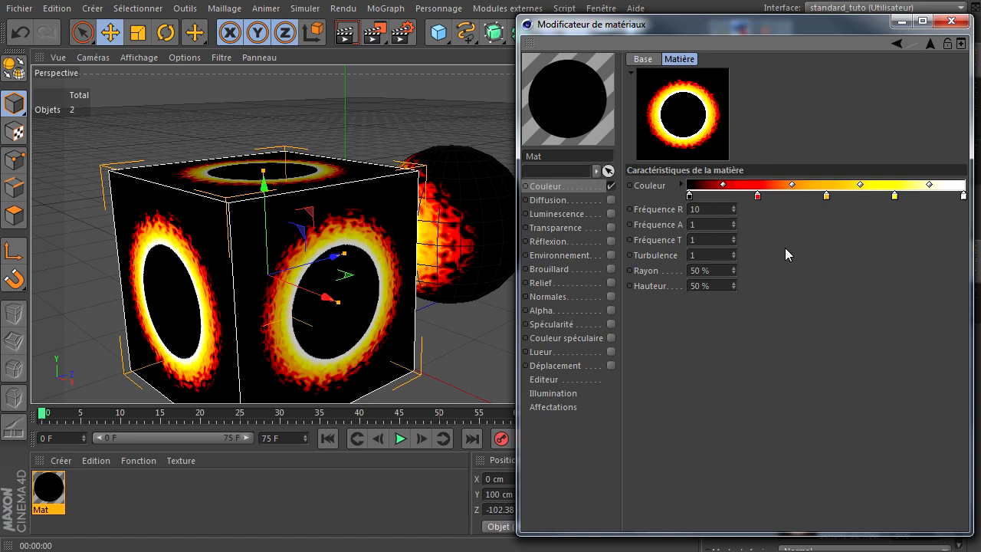
double_click(709, 208)
type("1")
key("Return")
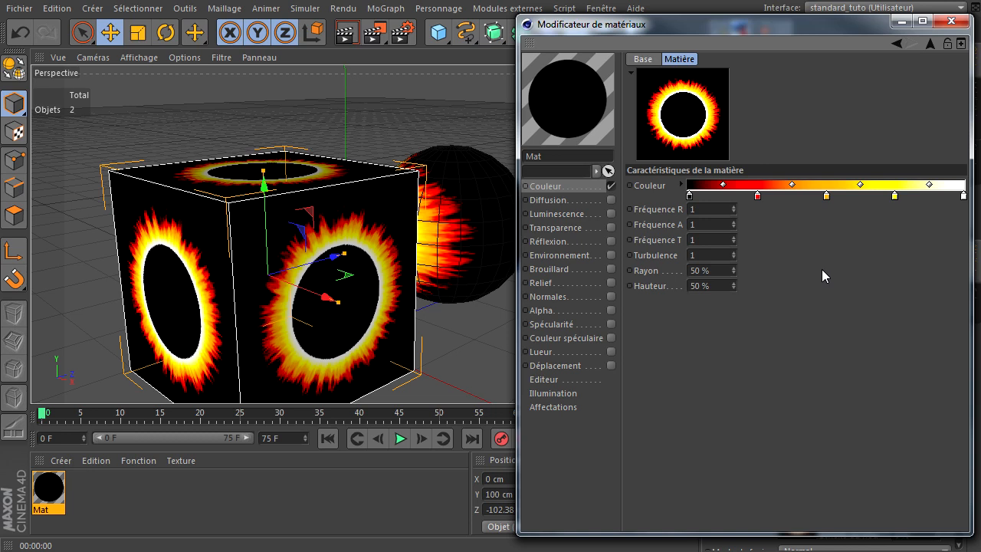
Try a Fréquence A of 10 on the Eruption solaire shader and set it back to 1.
double_click(709, 223)
type("10")
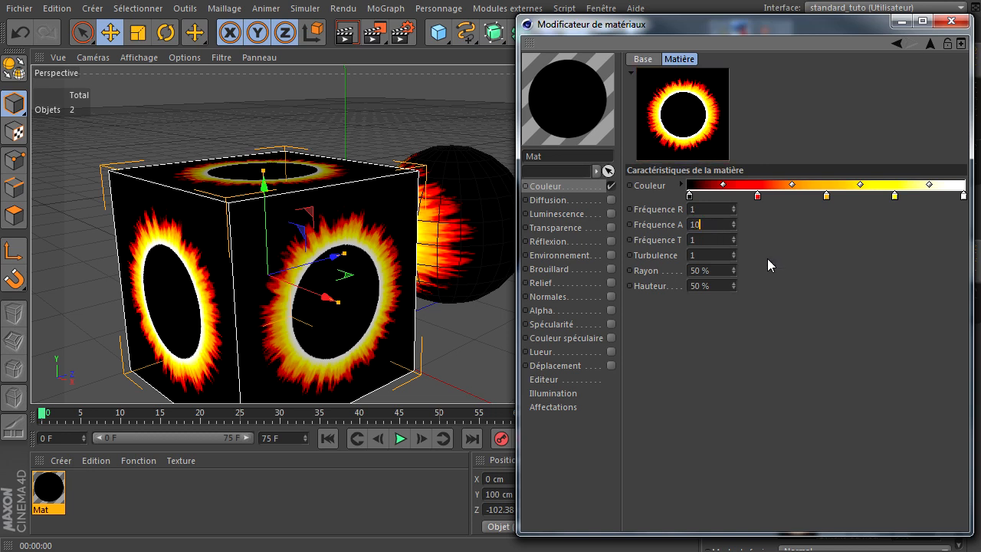
key("Return")
double_click(701, 223)
type("1")
key("Return")
Try a Fréquence T of 10 on the Eruption solaire shader and set it back to 1.
double_click(724, 240)
type("10")
key("Return")
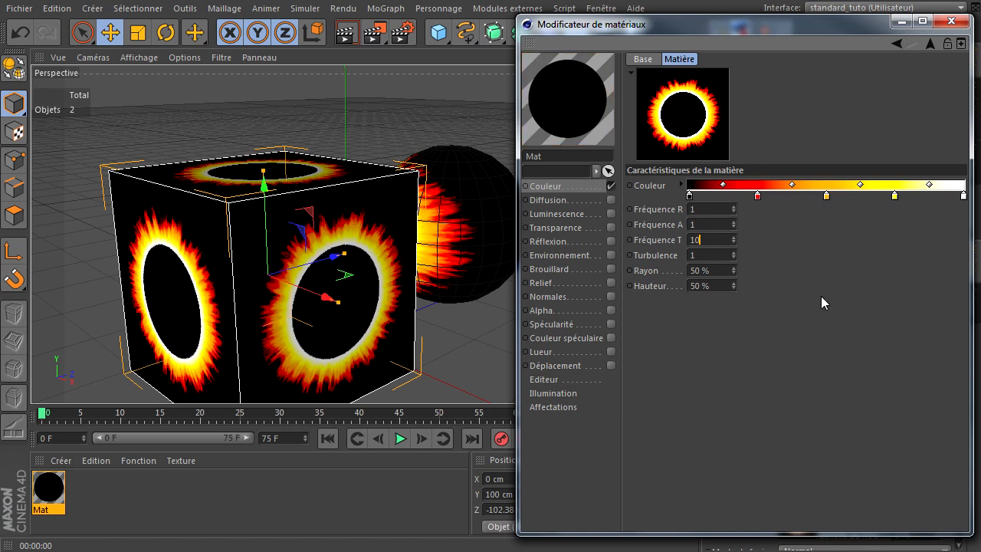
double_click(720, 255)
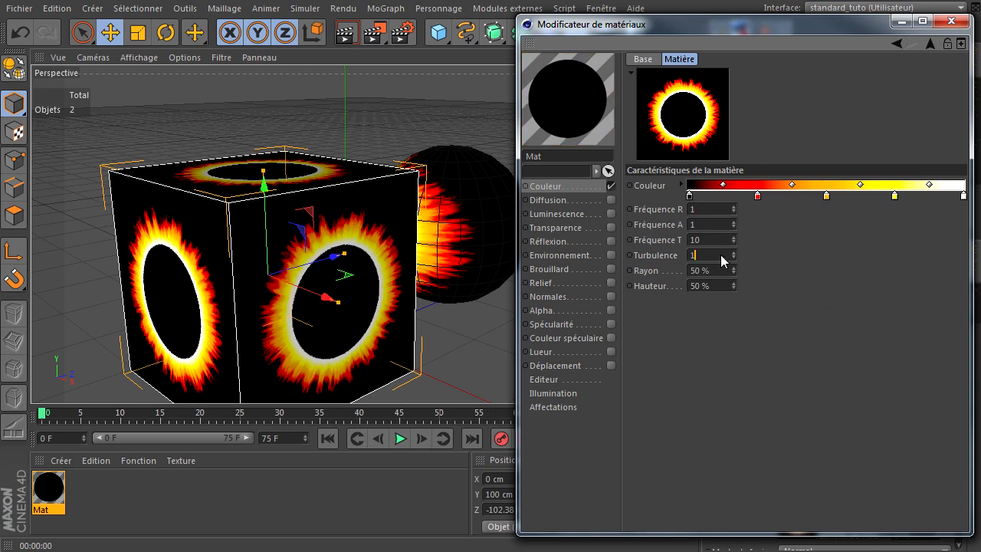
double_click(724, 241)
type("1")
Try a Turbulence of 10 on the Eruption solaire shader and set it back to 1.
double_click(718, 253)
type("10")
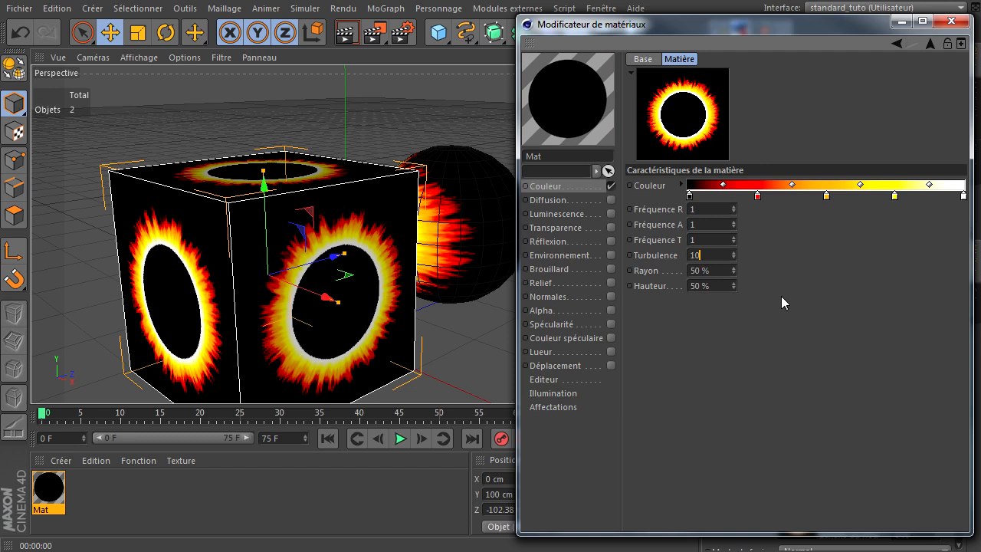
key("Return")
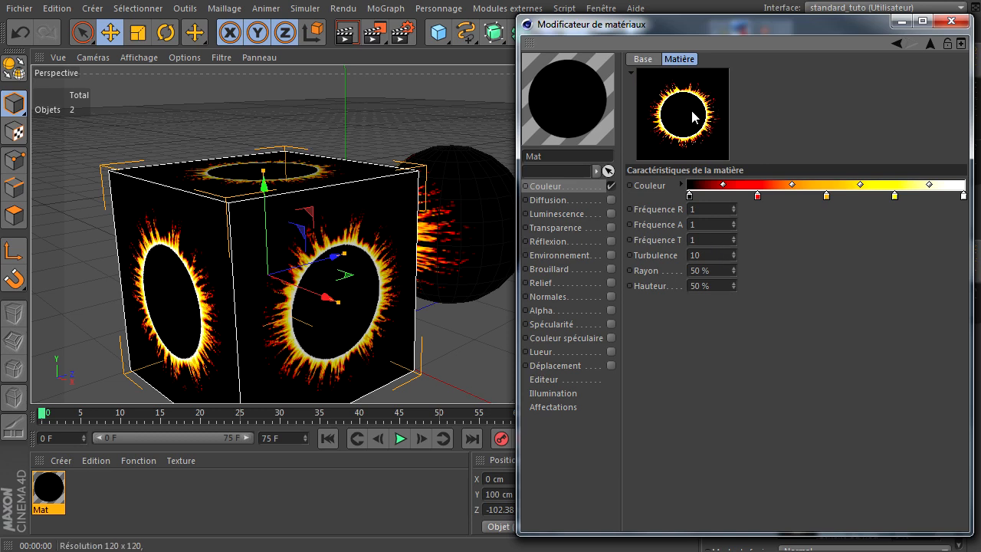
double_click(717, 254)
type("1")
key("Return")
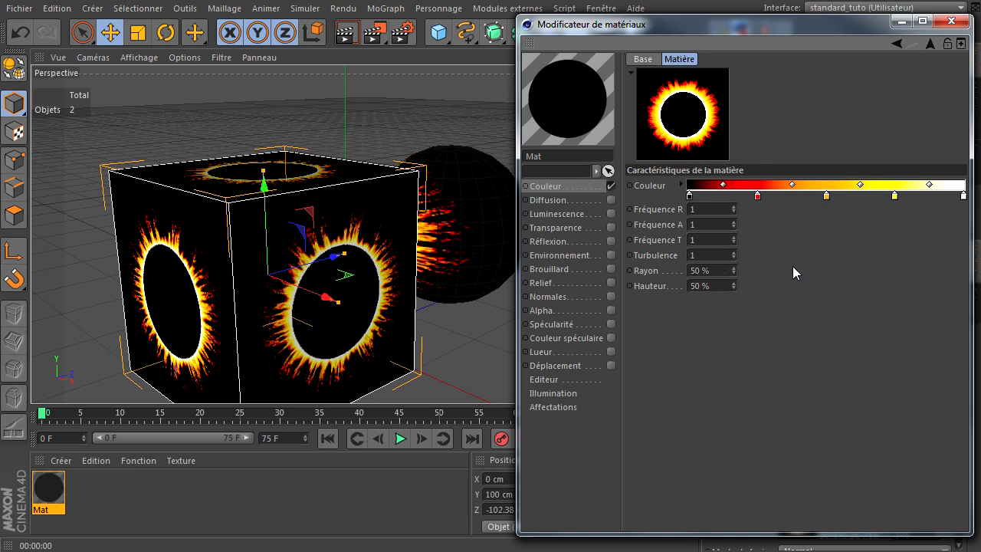
Try Rayon values of 10 % and 100 % on the Eruption solaire shader and set it back to 50 %.
double_click(717, 269)
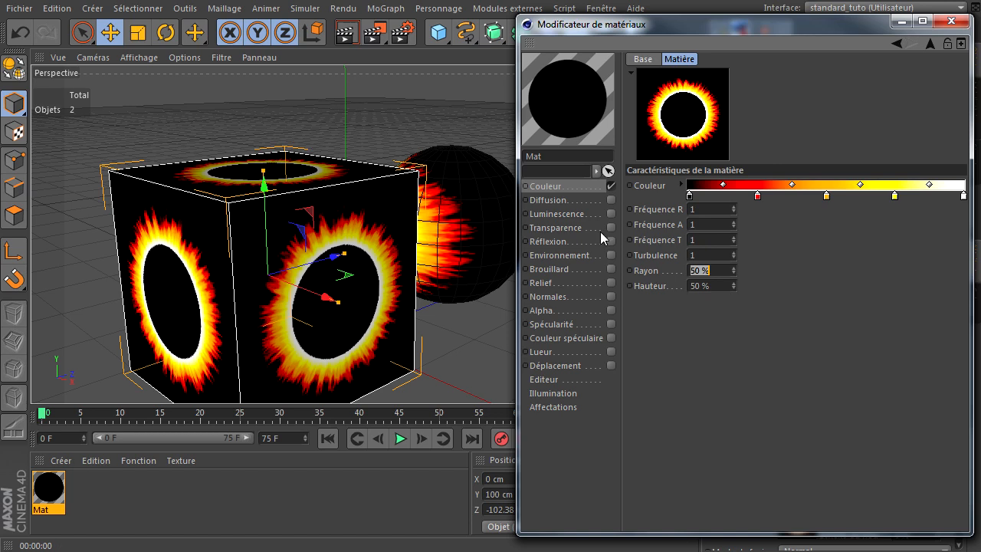
type("10")
key("Return")
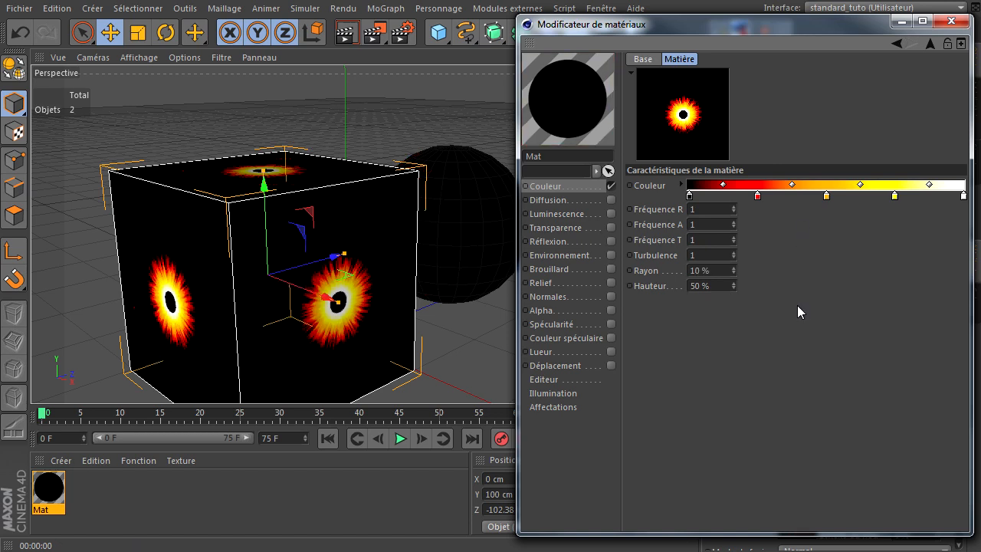
double_click(716, 269)
type("100")
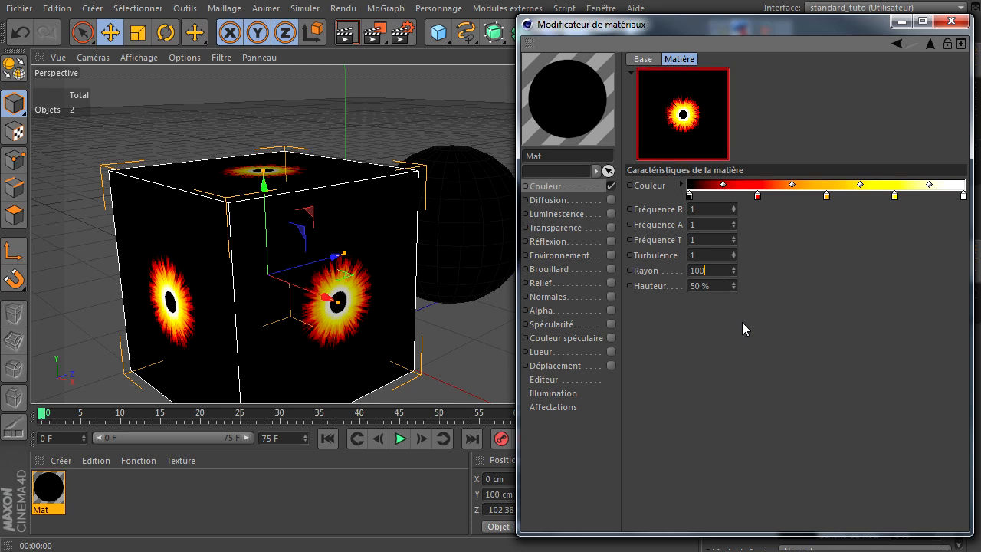
key("Return")
double_click(708, 268)
type("50")
key("Return")
Try a Hauteur of 10 % for the Eruption solaire shader's flames and raise it to 100 %.
double_click(699, 286)
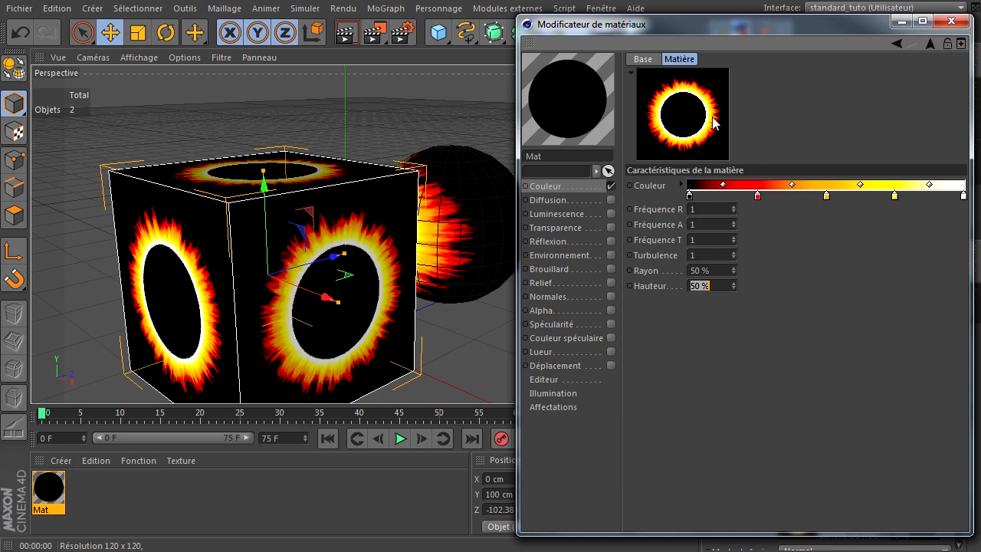
type("10")
key("Return")
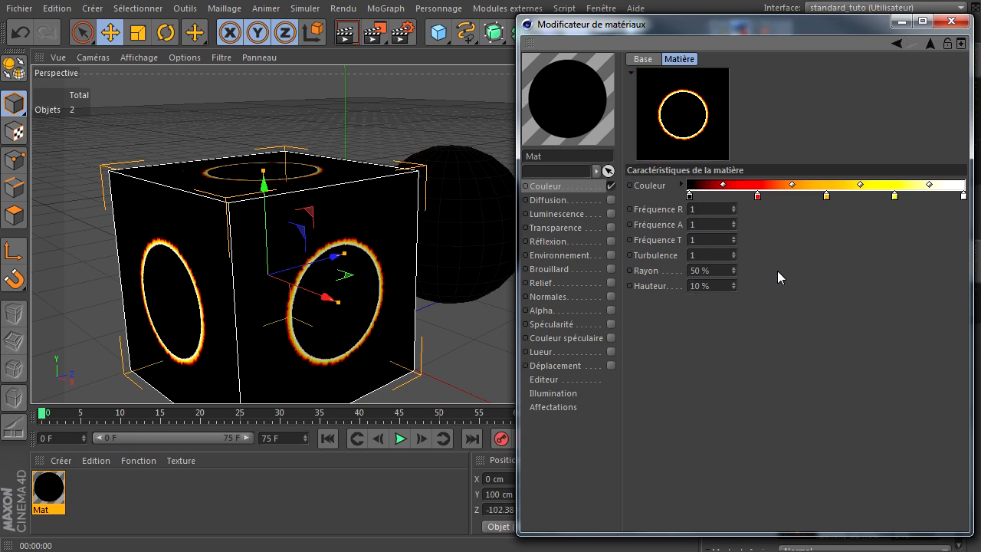
double_click(713, 284)
type("100")
key("Return")
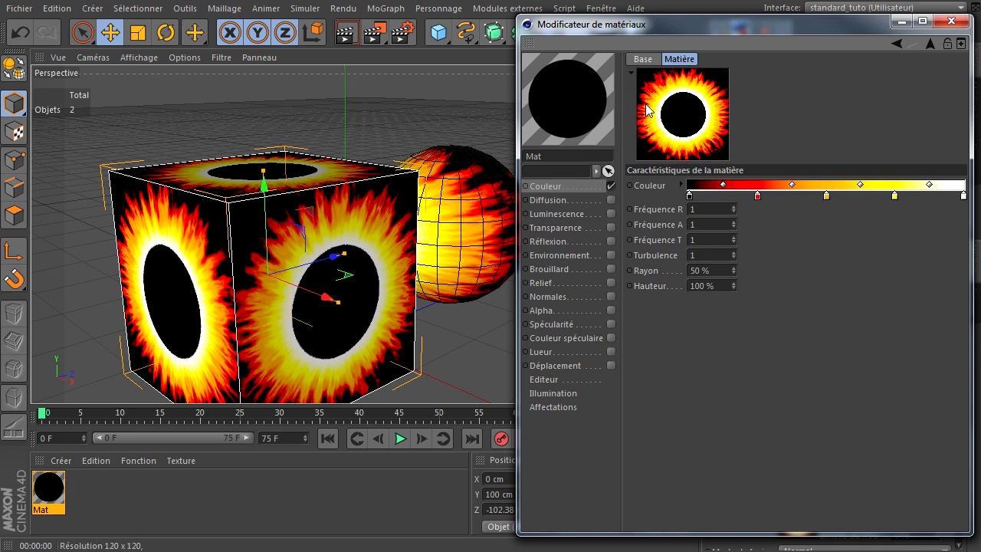
Set the Eruption solaire shader's Hauteur to 50 % and stop its preview animation.
left_click(718, 285)
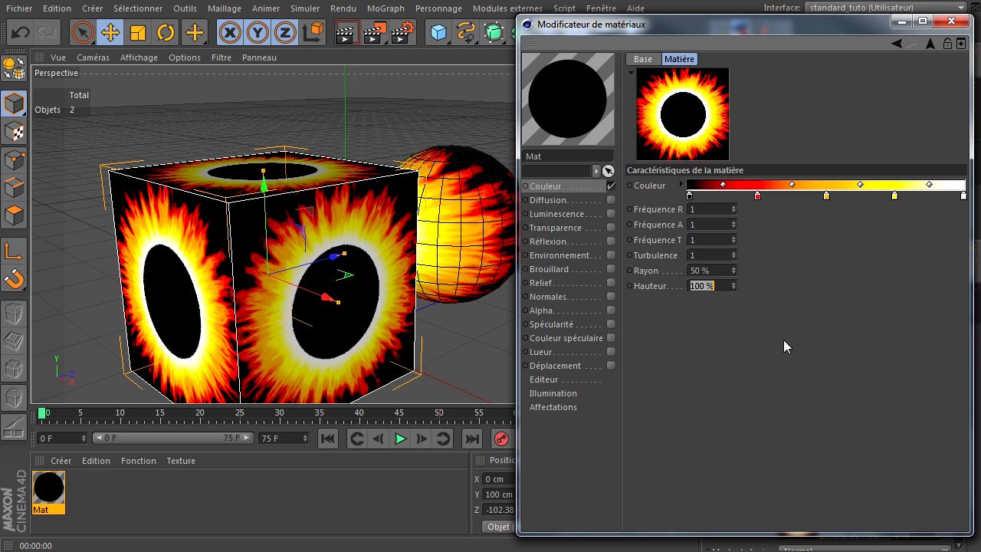
type("50")
key("Return")
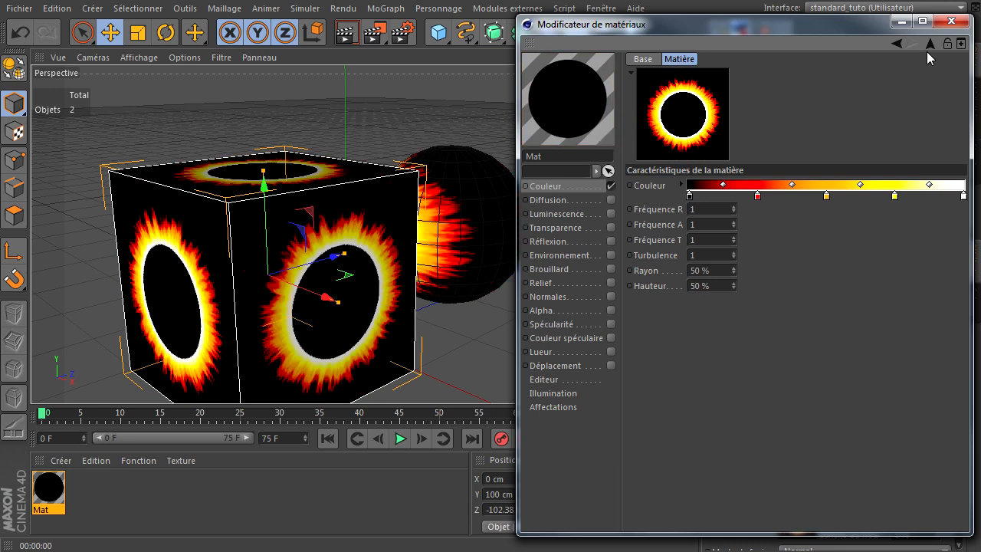
right_click(673, 72)
left_click(779, 72)
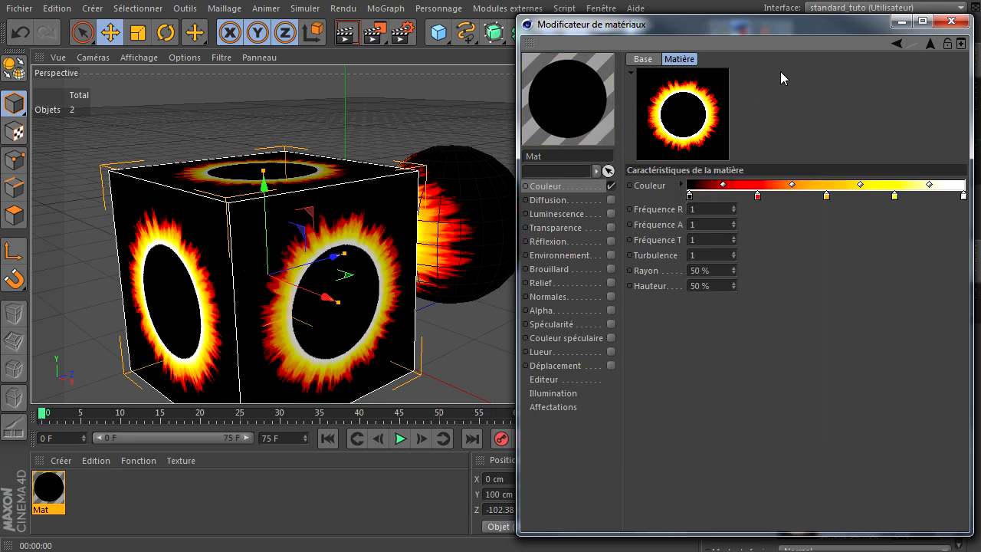
Clear the Eruption solaire shader from the Couleur texture and load the Etoiles surface shader in its place.
left_click(932, 43)
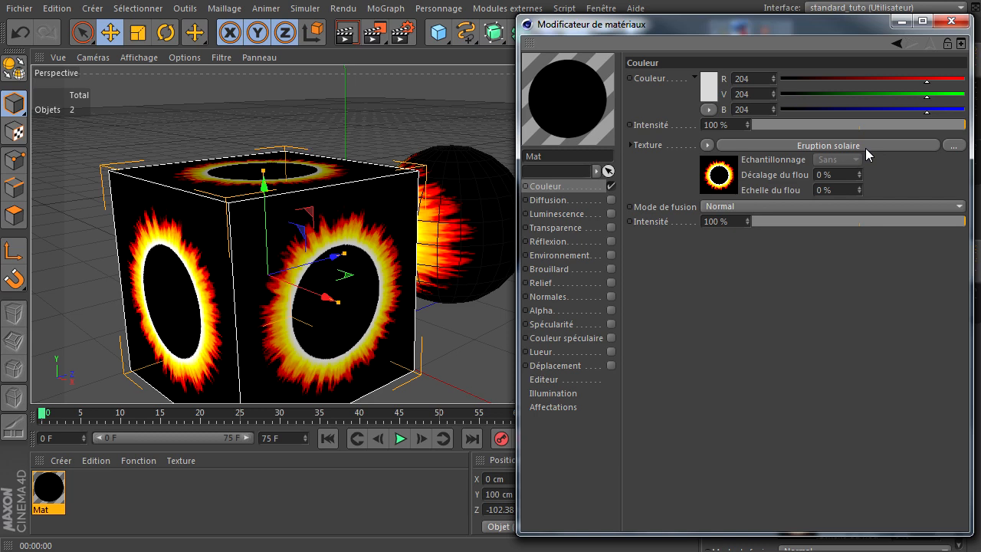
left_click(710, 147)
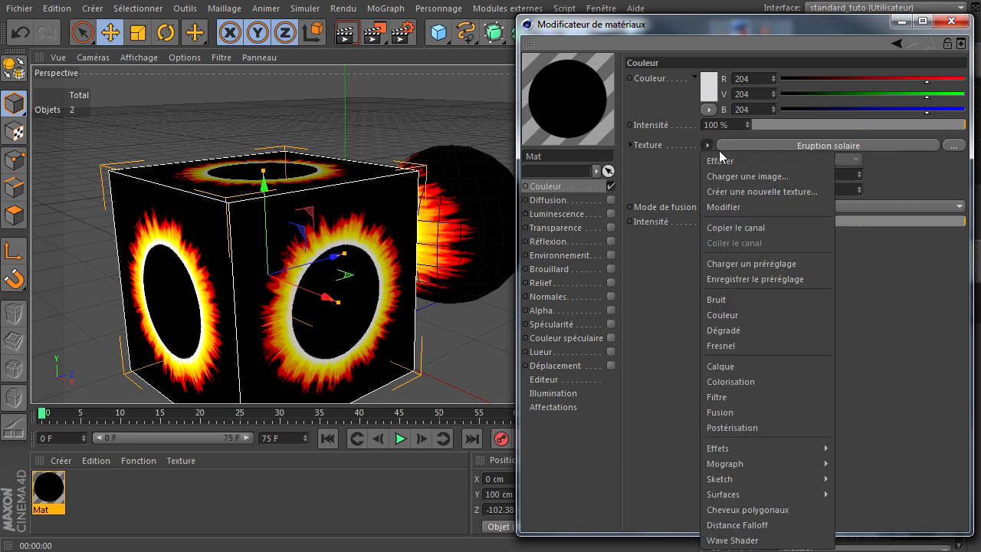
left_click(718, 161)
left_click(708, 145)
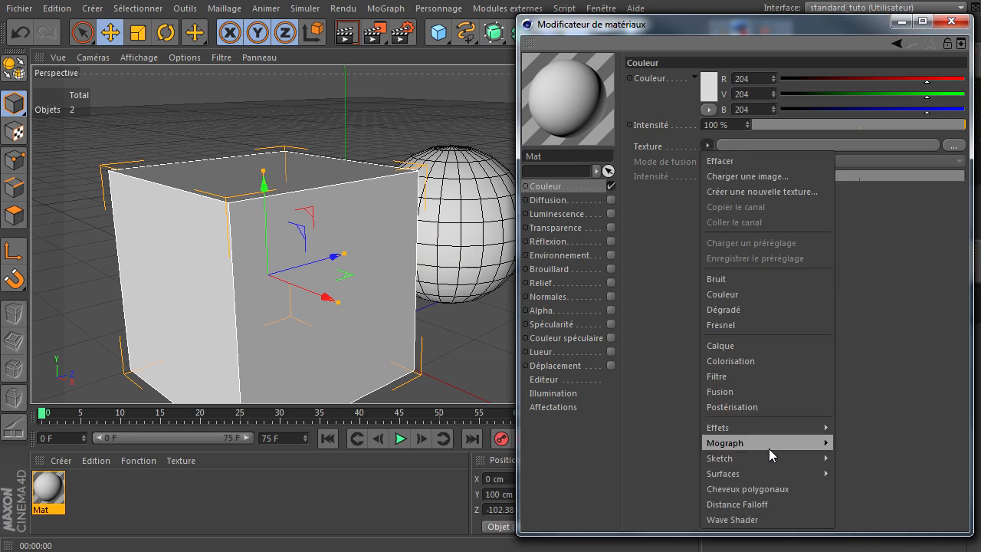
mouse_move(766, 472)
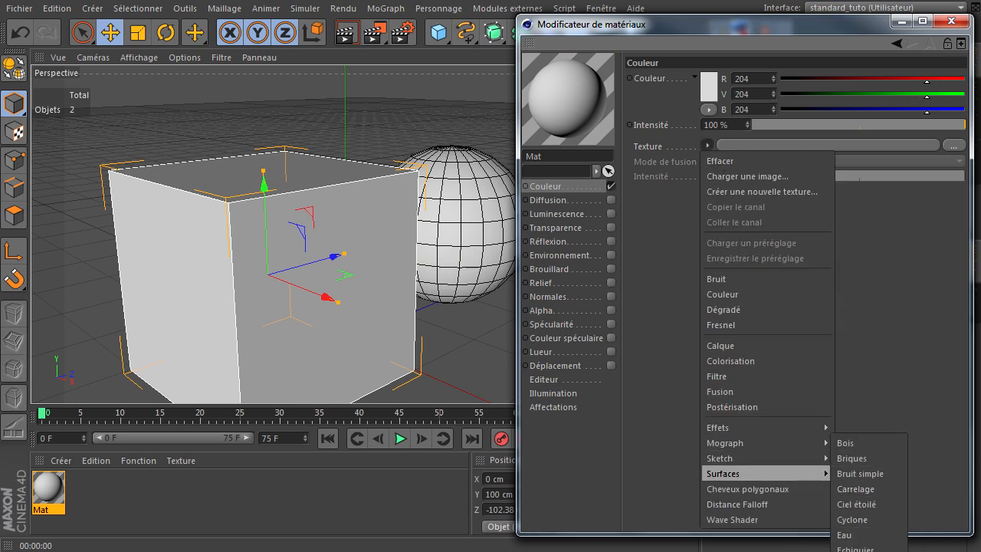
left_click(845, 551)
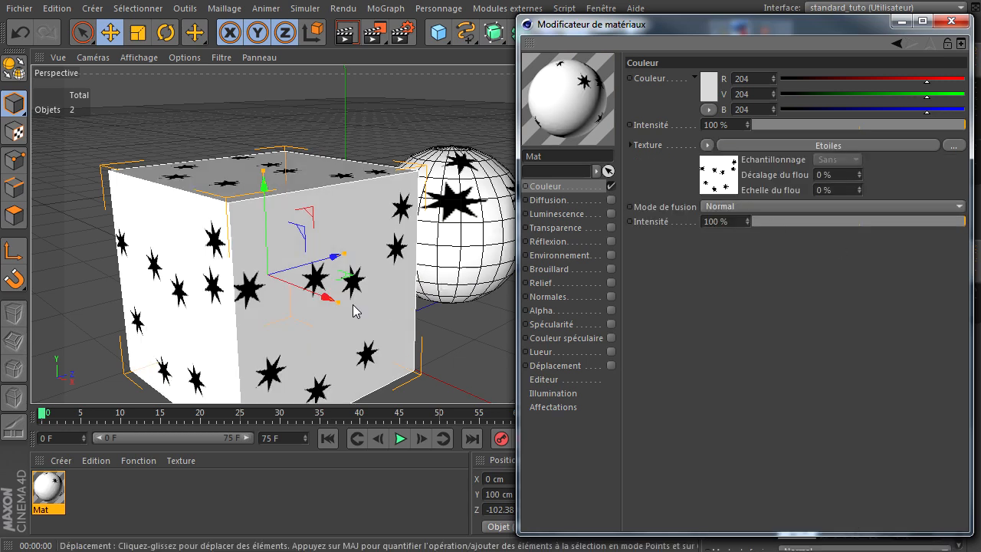
Open the Etoiles shader's parameters and set the number of Branches to 5.
left_click(817, 144)
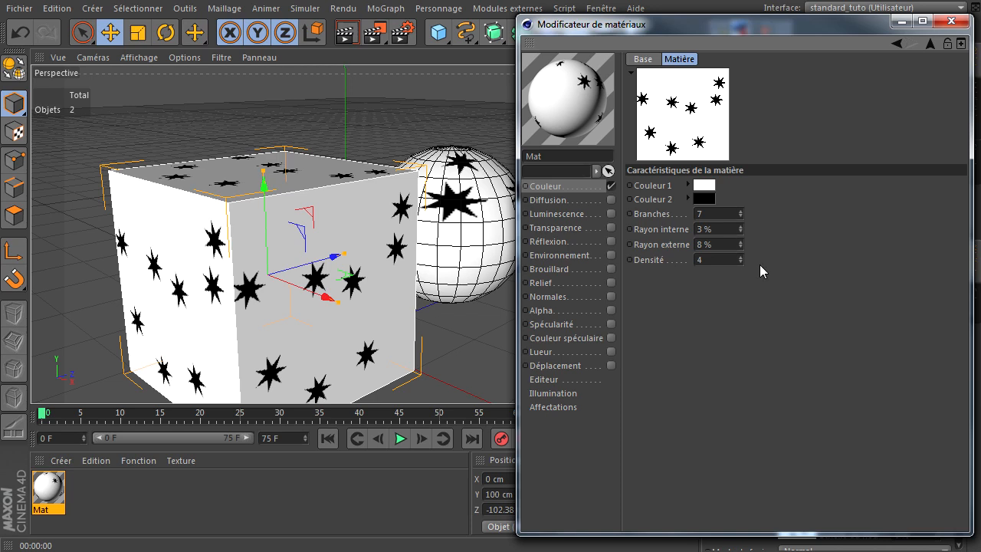
left_click(726, 213)
type("5")
key("Return")
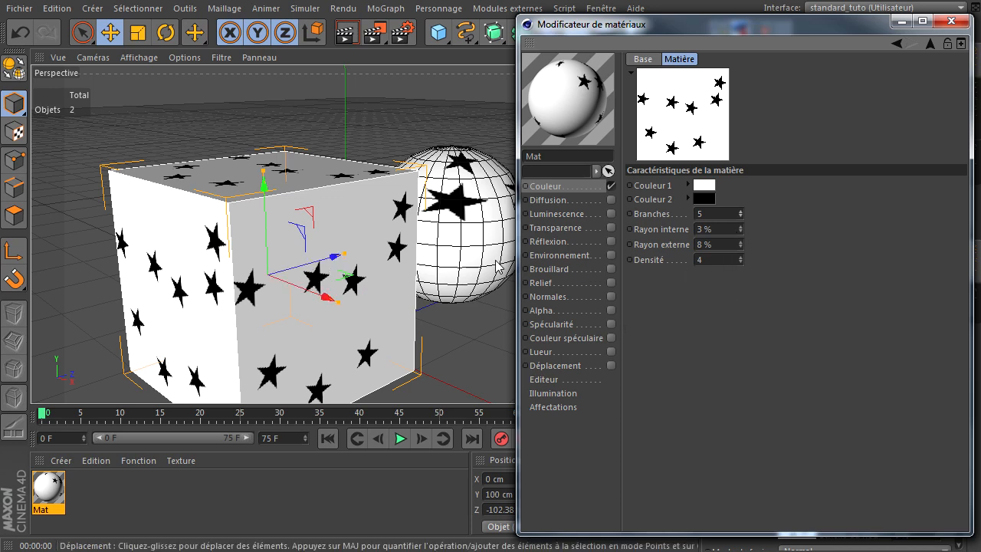
Try Rayon externe values of 40 % and 10 % on the stars, settling on Rayon interne 40 % and Rayon externe 5 %.
left_click_drag(741, 230, 741, 219)
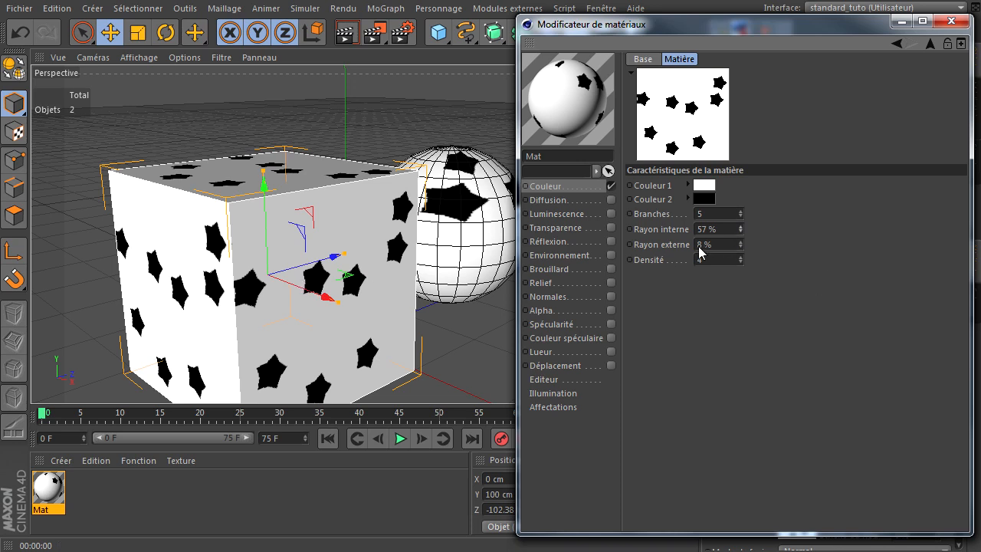
left_click_drag(740, 243, 739, 244)
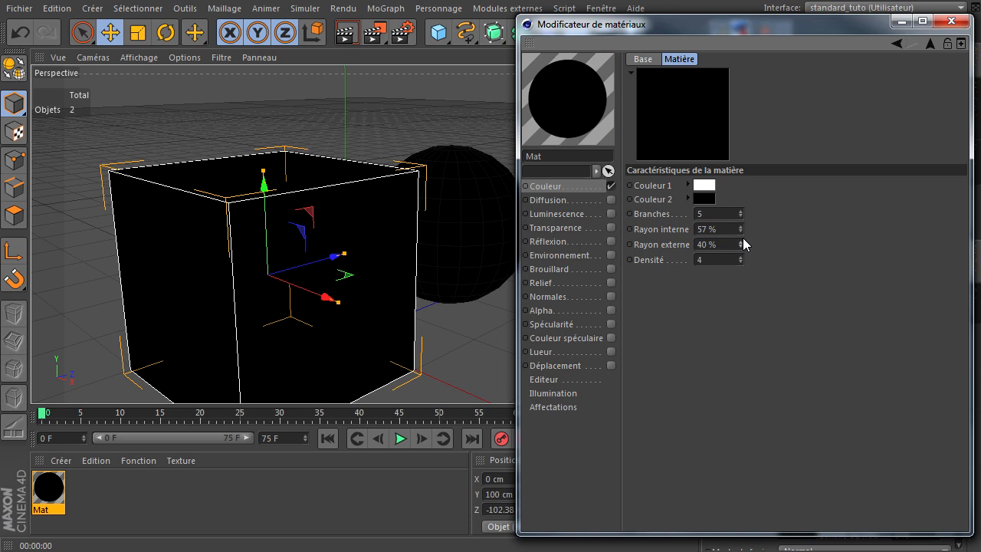
type("10")
key("Return")
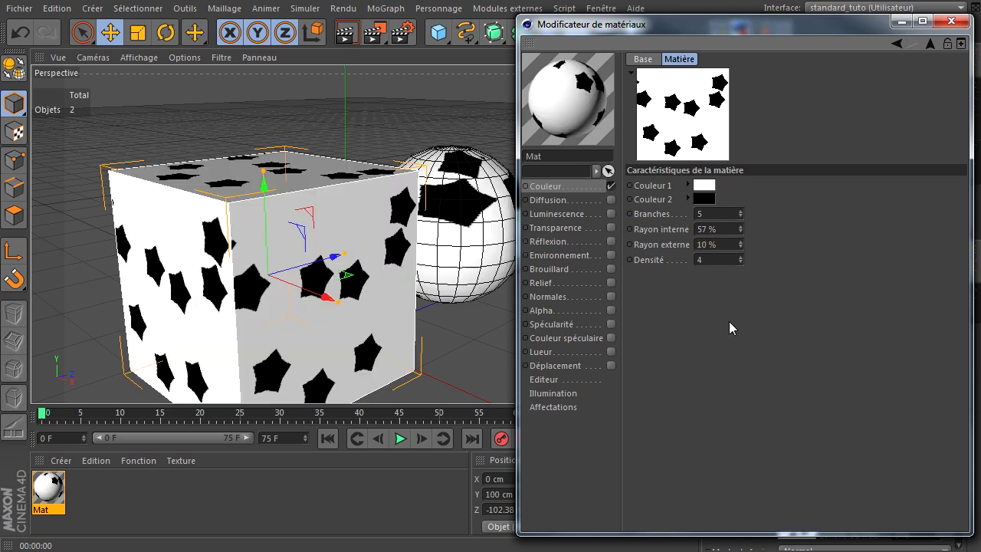
left_click(726, 231)
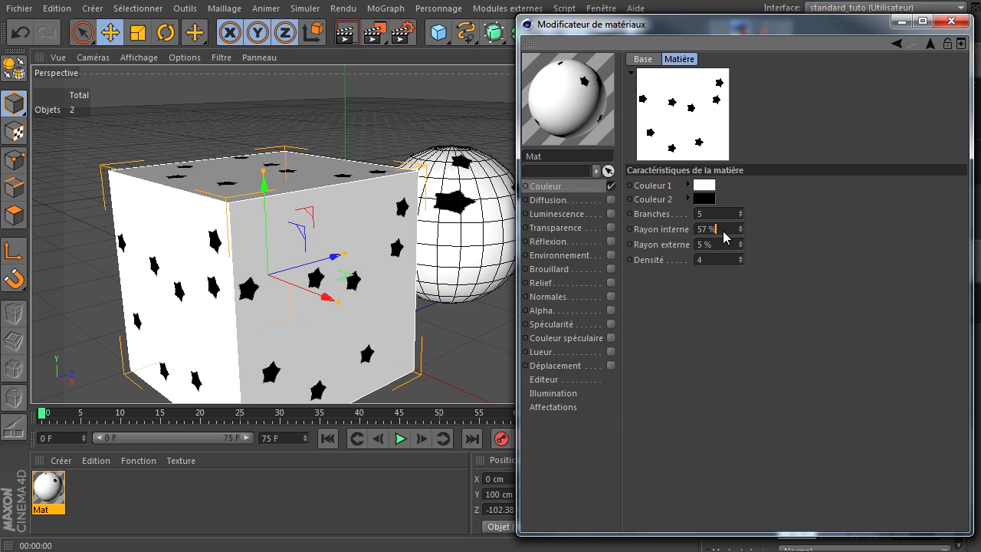
type("40")
key("Return")
Try higher Densité values up to about 11.1 on the Etoiles shader and set it back to 4.
type(".5")
key("Return")
type("8.2")
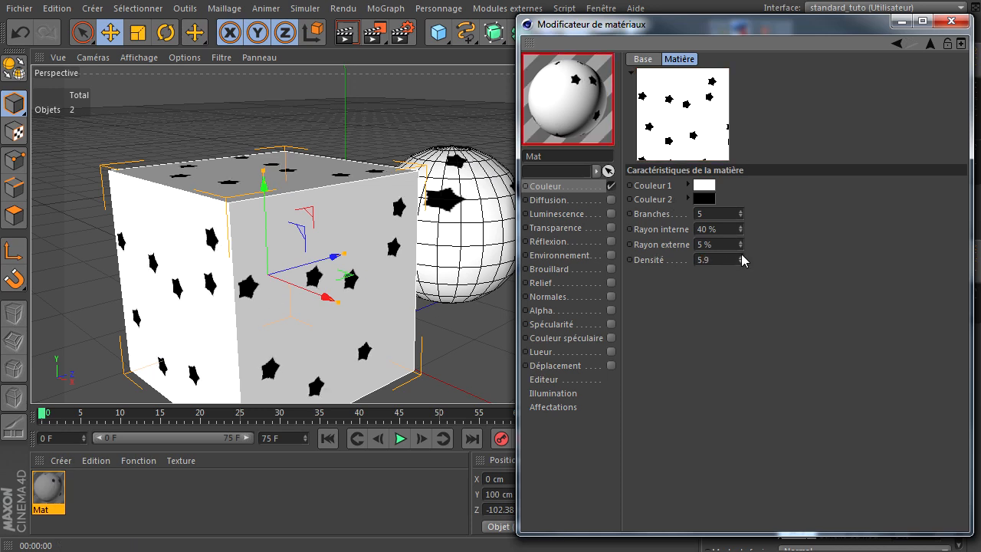
key("Return")
type("10.5")
key("Return")
left_click_drag(738, 254, 739, 249)
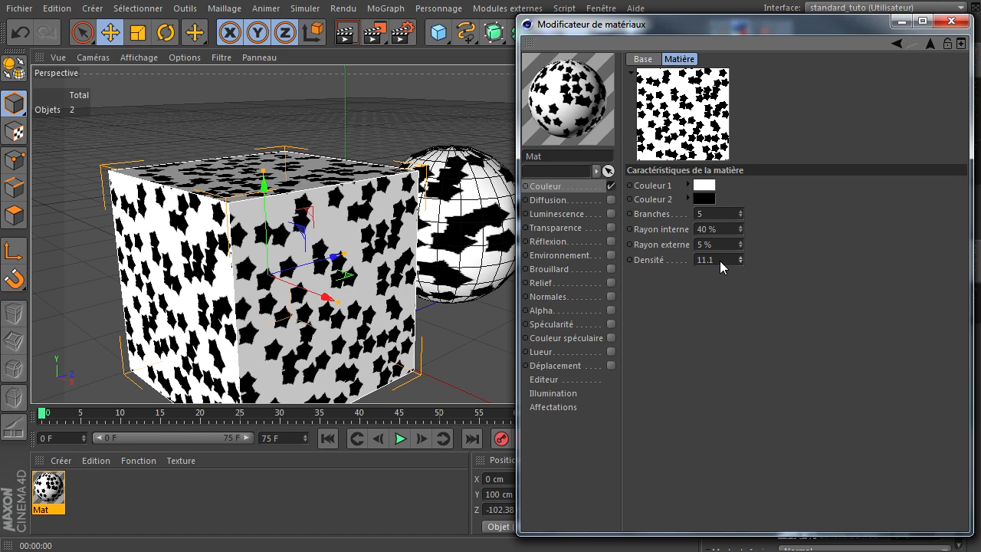
key("Return")
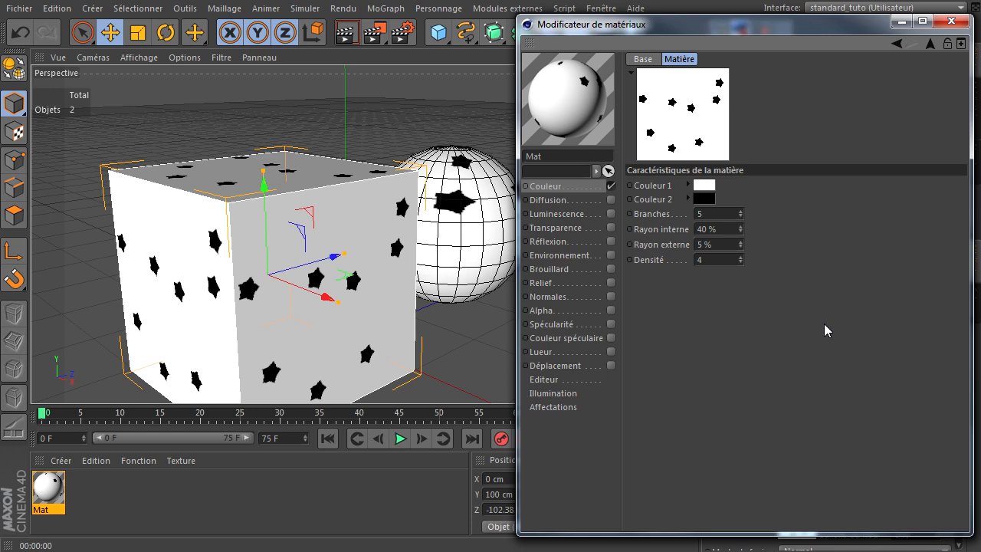
Clear the Etoiles shader from the Couleur texture and load the Feu surface shader instead.
left_click(927, 42)
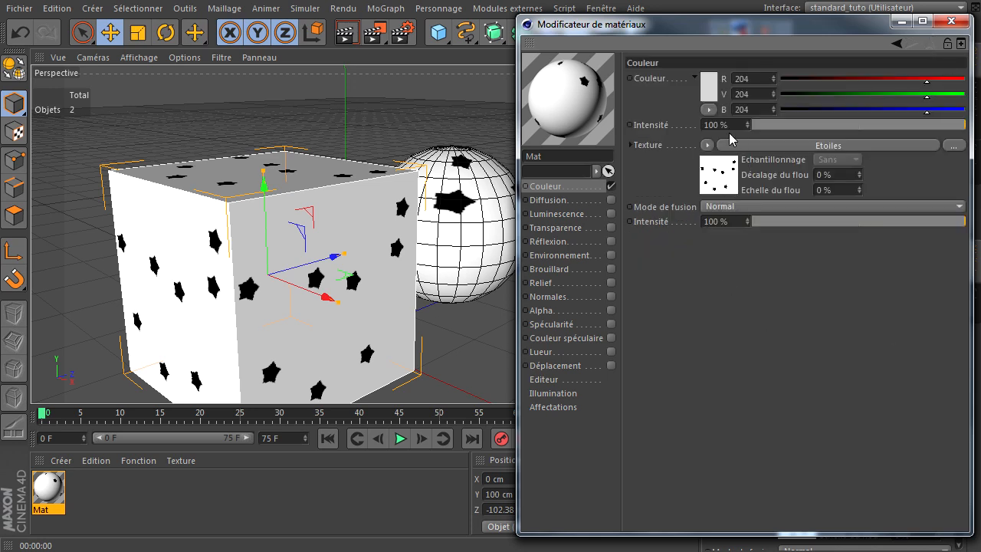
left_click(706, 144)
left_click(718, 158)
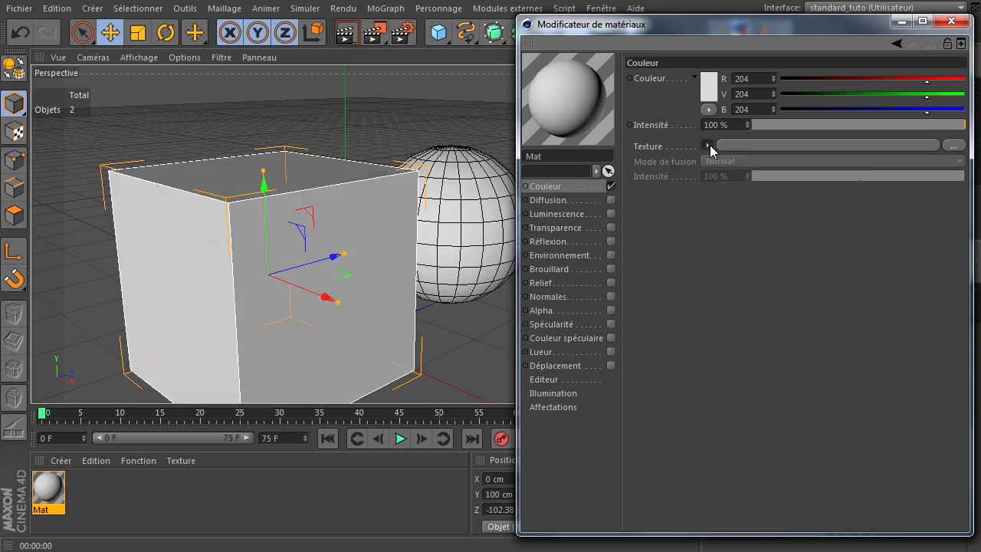
left_click(707, 145)
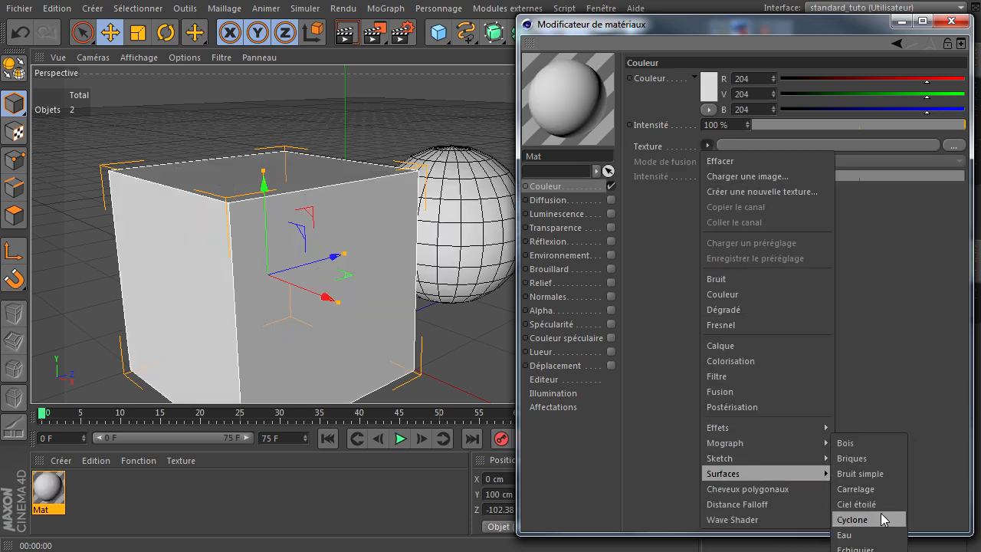
left_click(858, 551)
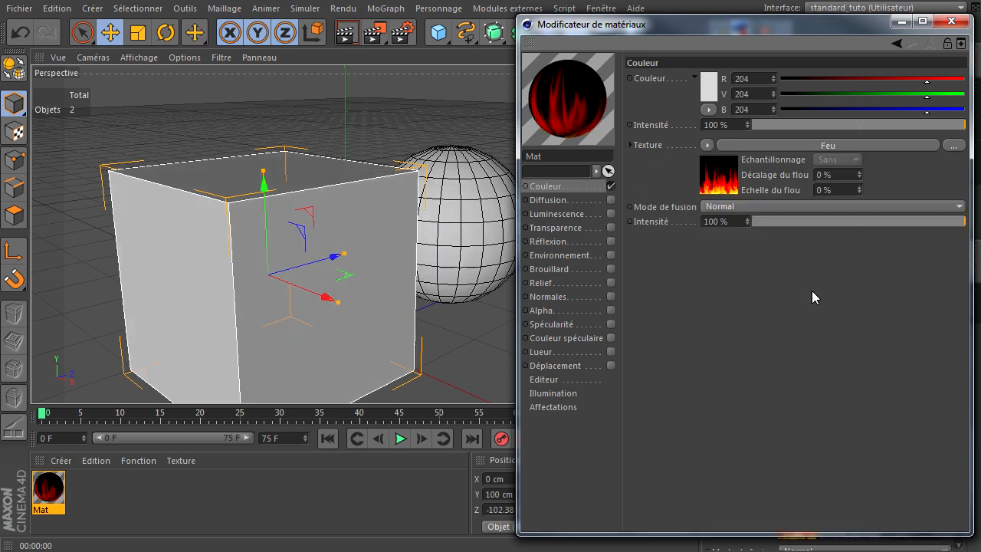
Open the Feu shader's parameters and start its preview animation.
left_click(778, 145)
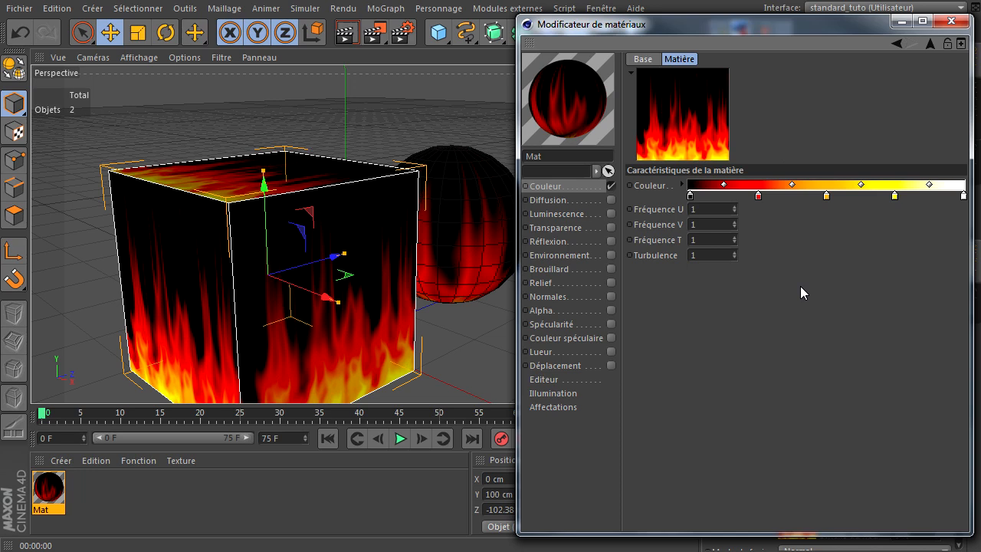
right_click(677, 121)
left_click(707, 131)
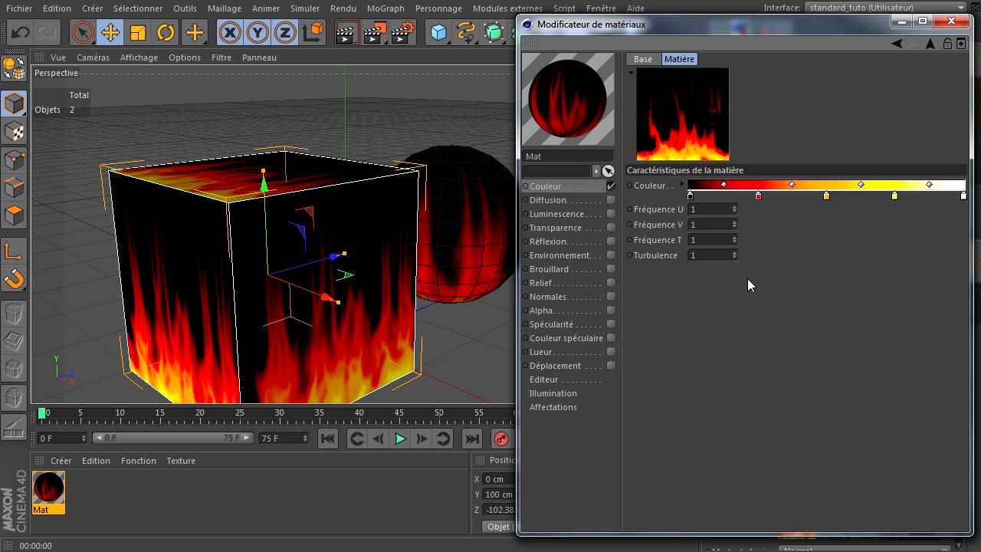
left_click(717, 210)
left_click(719, 220)
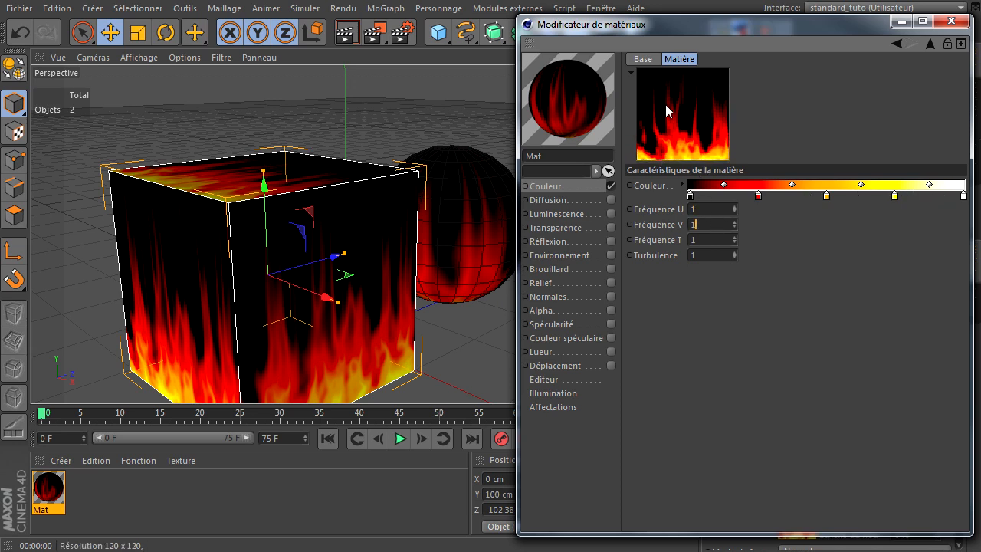
Try a Fréquence T of 10 on the Feu shader and set it back to 1.
left_click(718, 240)
type("0")
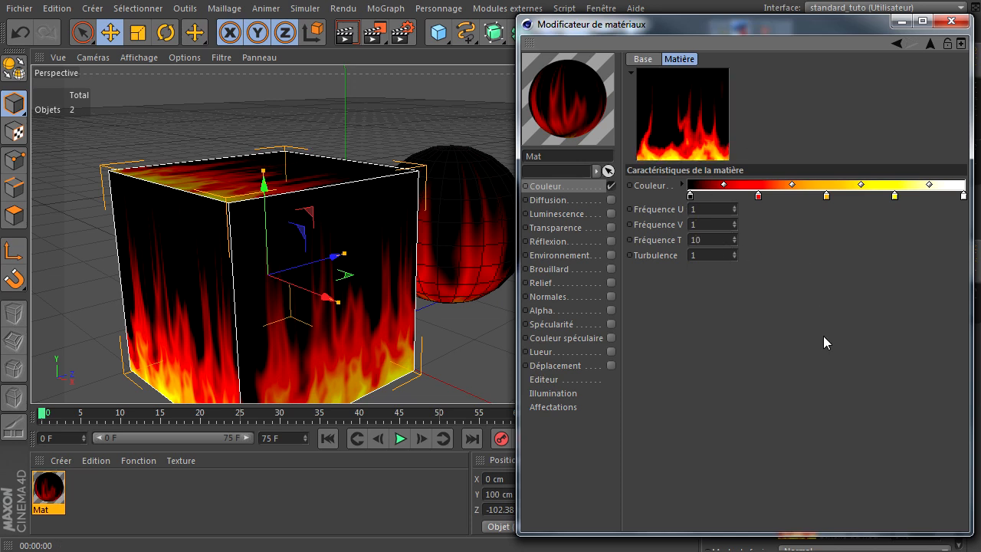
key("BackSpace")
left_click(837, 323)
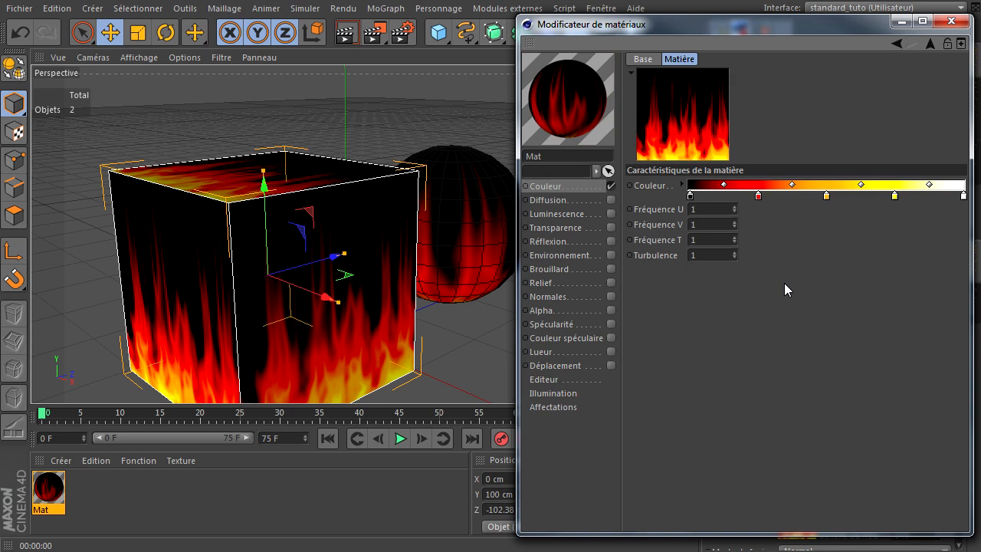
Compare Fréquence T values of 10 and 0.5 on the Feu shader and settle on 0.2.
double_click(720, 239)
type("10")
double_click(720, 239)
type("0.5")
left_click(766, 306)
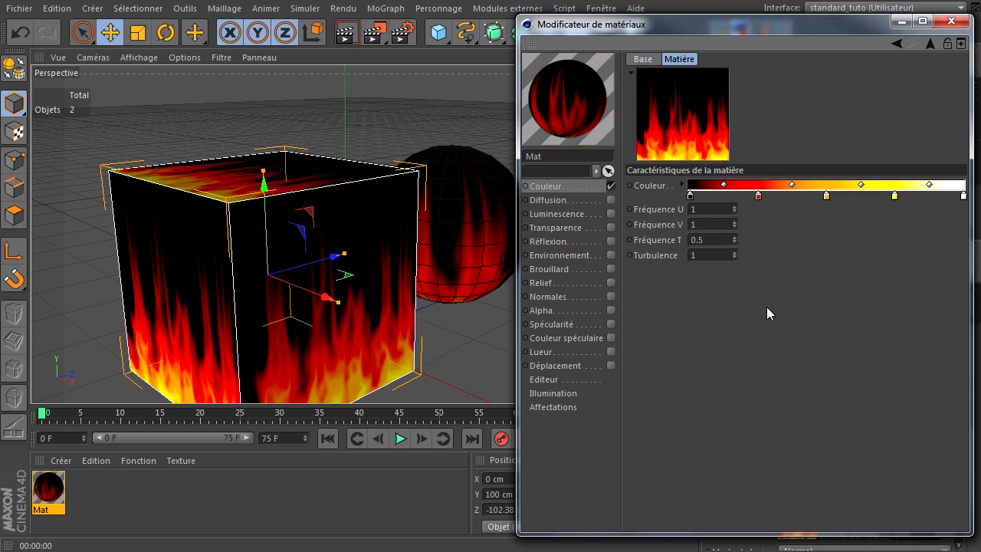
left_click(717, 241)
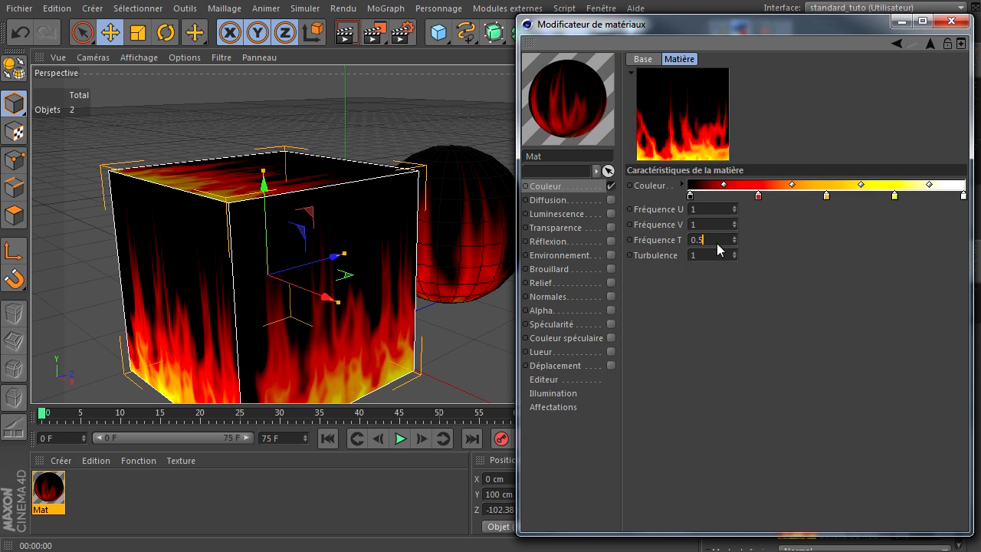
key("BackSpace")
type("2")
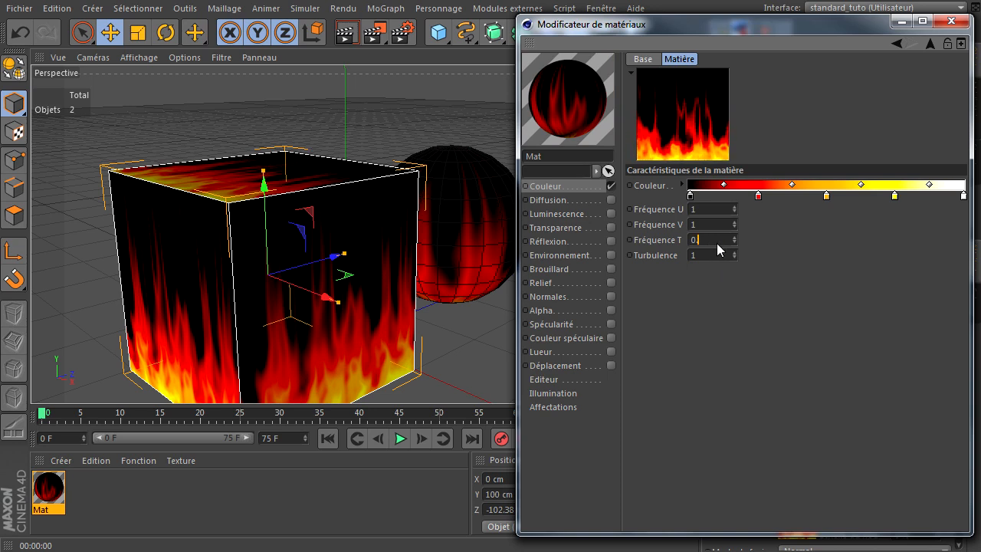
left_click(727, 351)
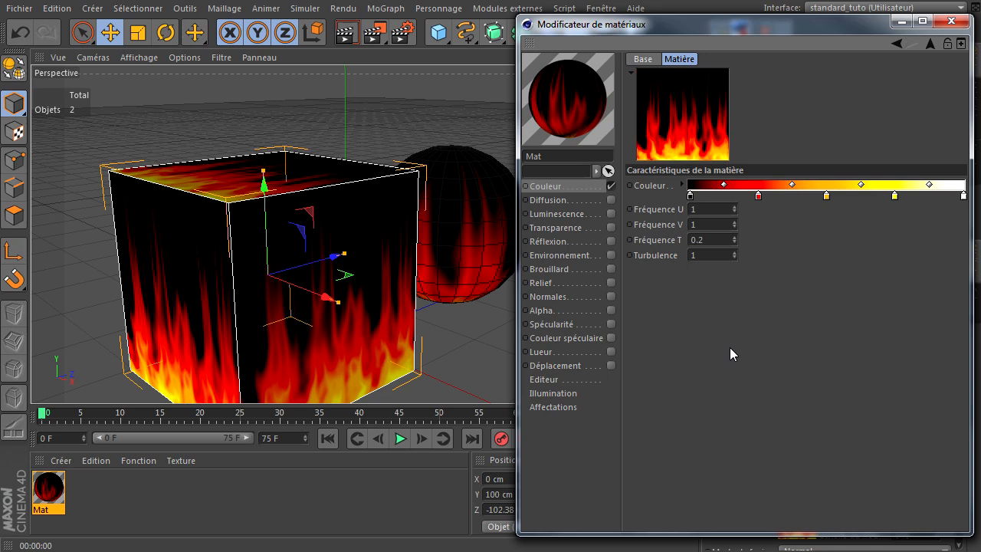
Set the Feu shader's Fréquence V to 2.
double_click(714, 225)
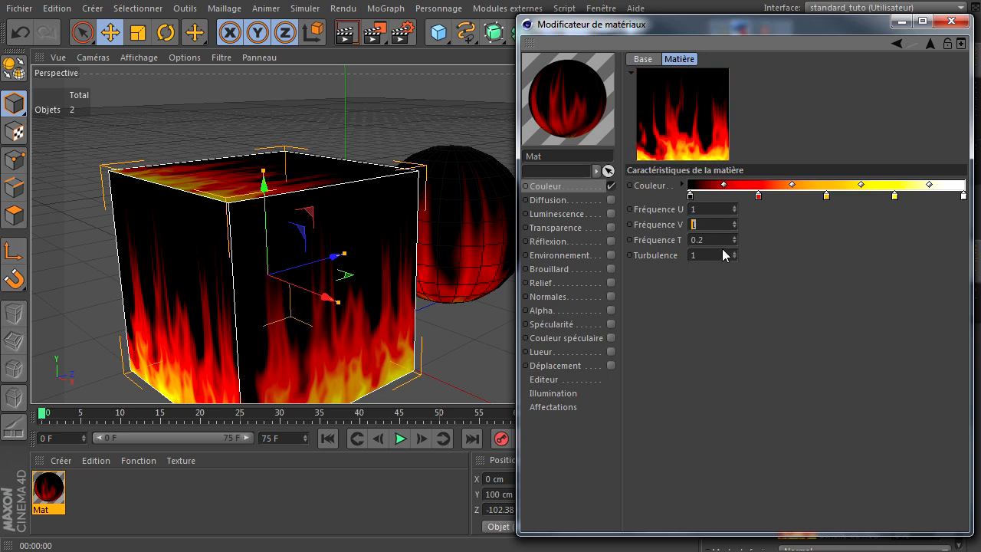
type("2")
left_click(804, 305)
Try a Fréquence U of 2 on the Feu shader and lower it to 0.5.
double_click(723, 208)
type("2")
left_click(840, 297)
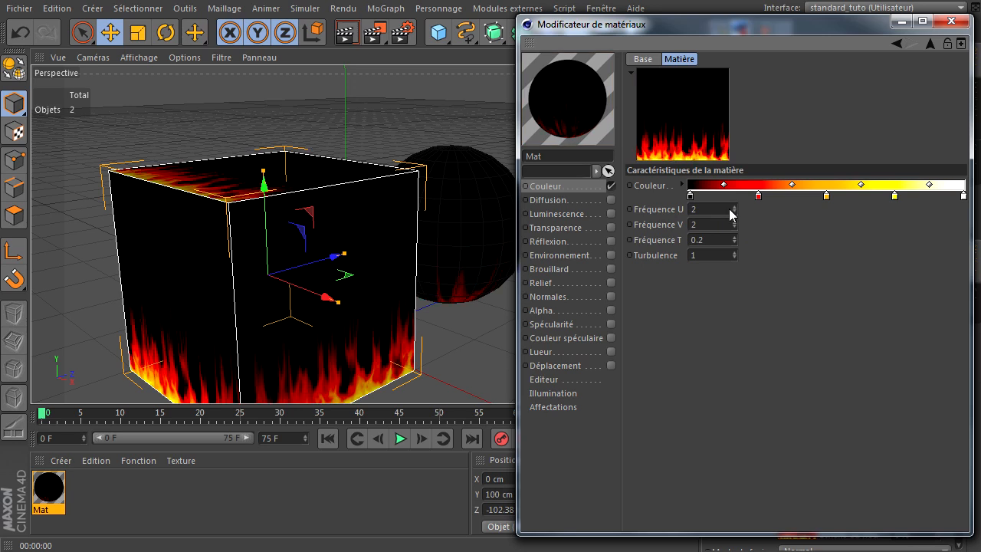
double_click(706, 209)
type("0.5")
left_click(756, 269)
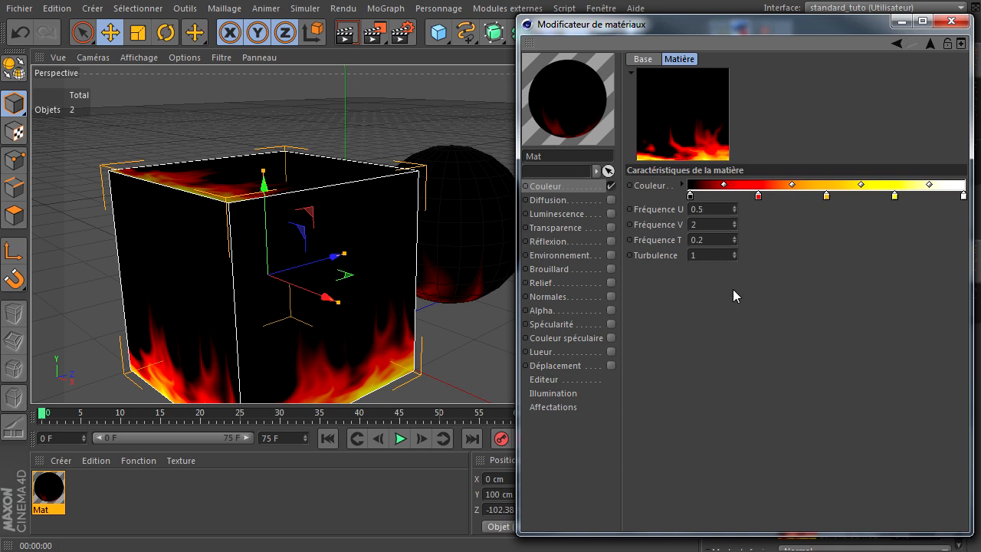
Try Turbulence values of 10 and 5 on the Feu shader and settle on 0.5.
left_click(721, 254)
type("0")
left_click(783, 321)
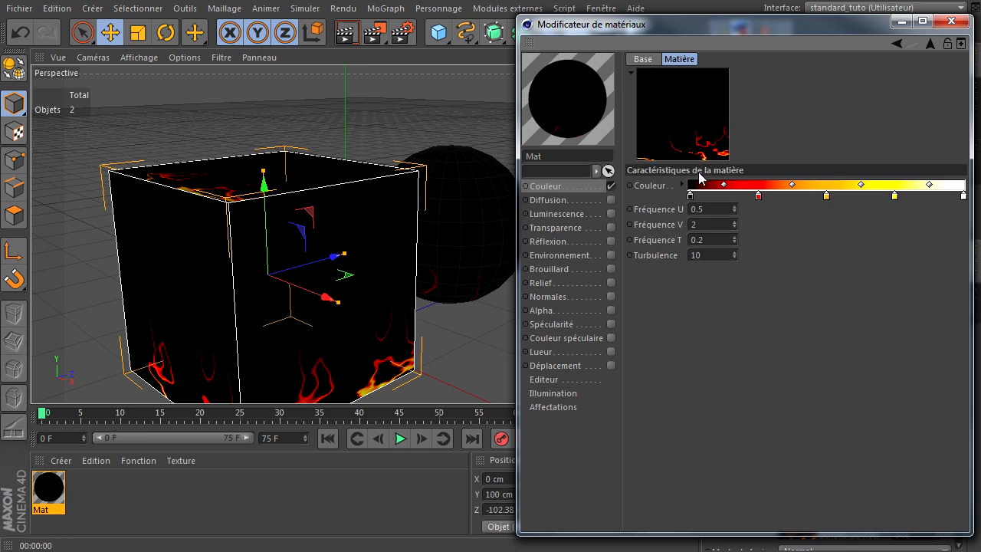
double_click(714, 255)
type("5")
left_click(783, 298)
double_click(724, 250)
type("0.5")
key("Return")
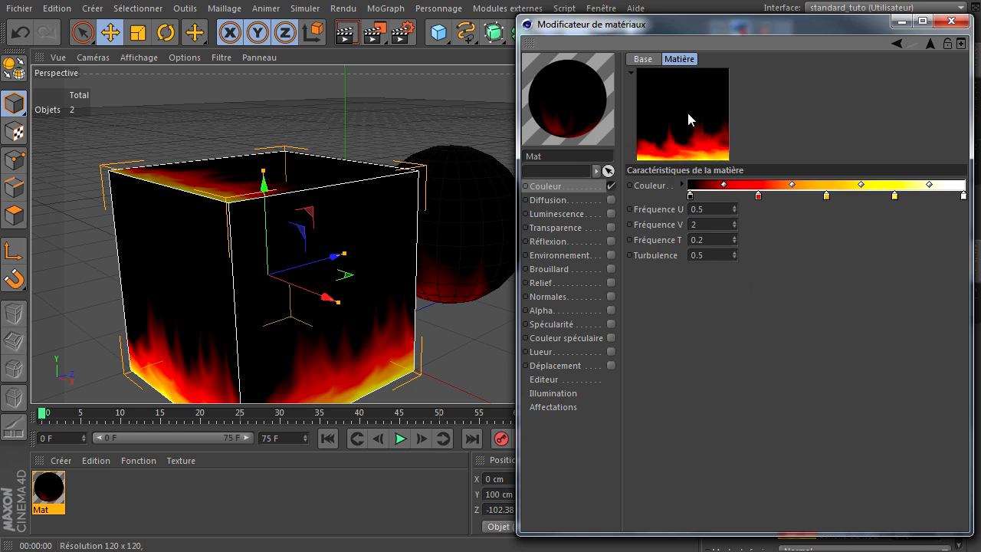
Turn off the Feu shader's animated preview and replace the Couleur texture with the Surfaces shader Flammes.
right_click(697, 94)
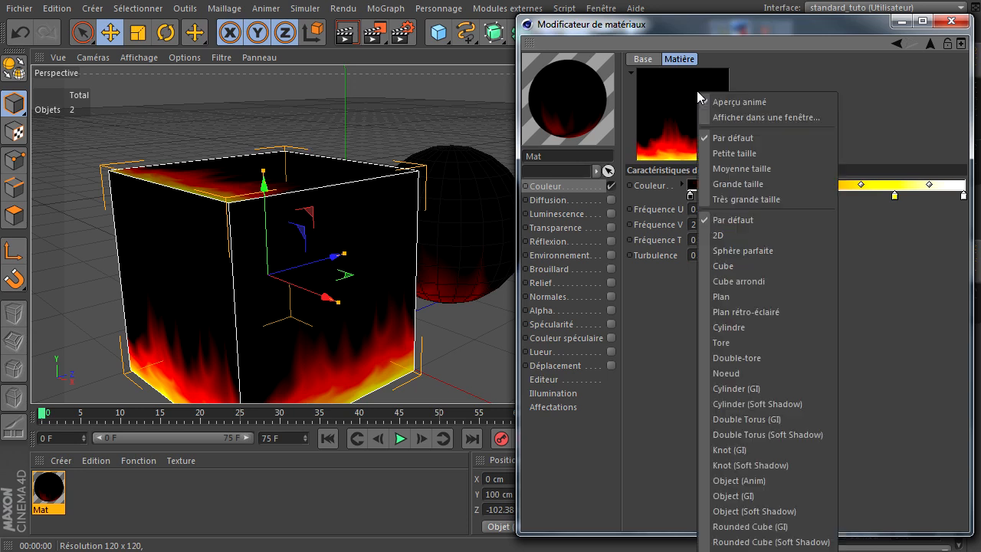
left_click(726, 101)
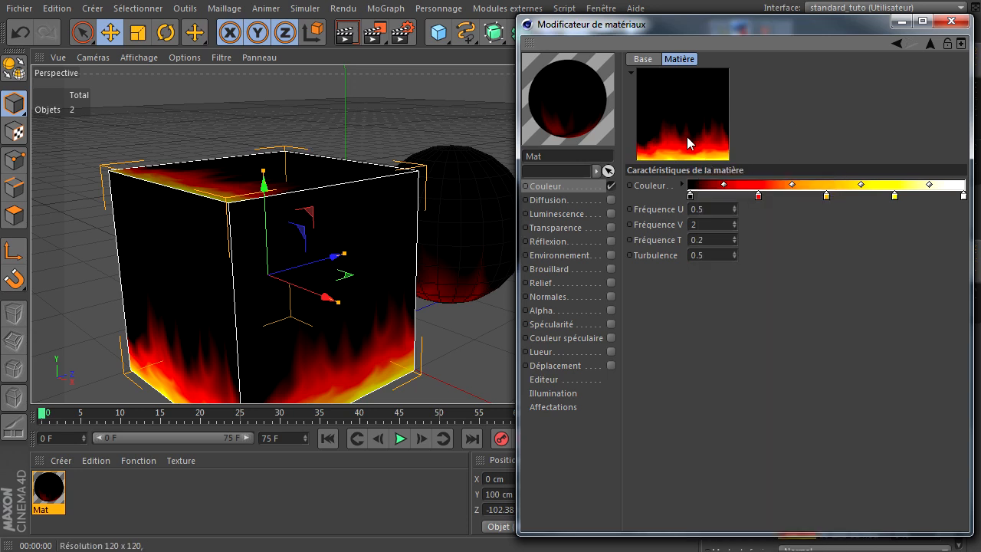
left_click(930, 44)
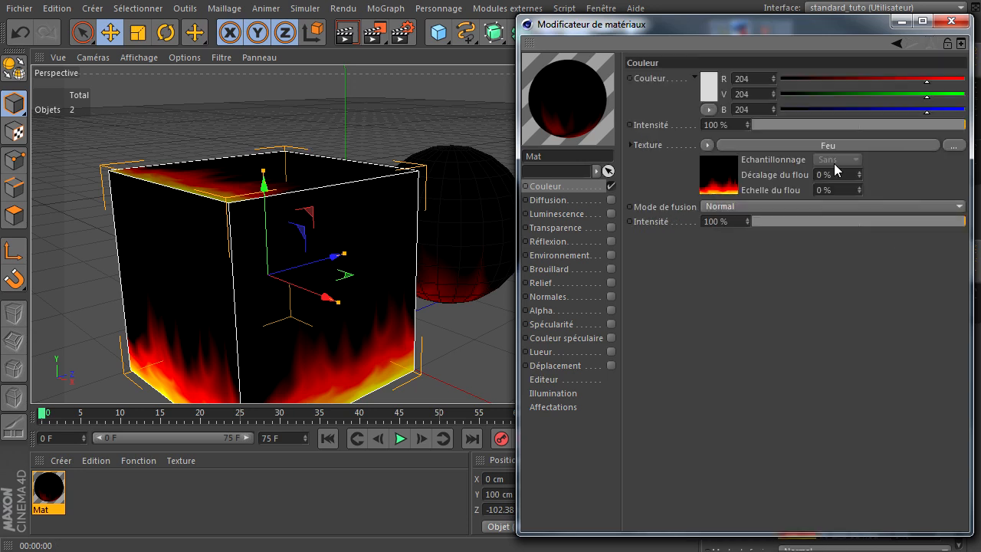
left_click(711, 146)
left_click(720, 161)
left_click(708, 145)
mouse_move(745, 470)
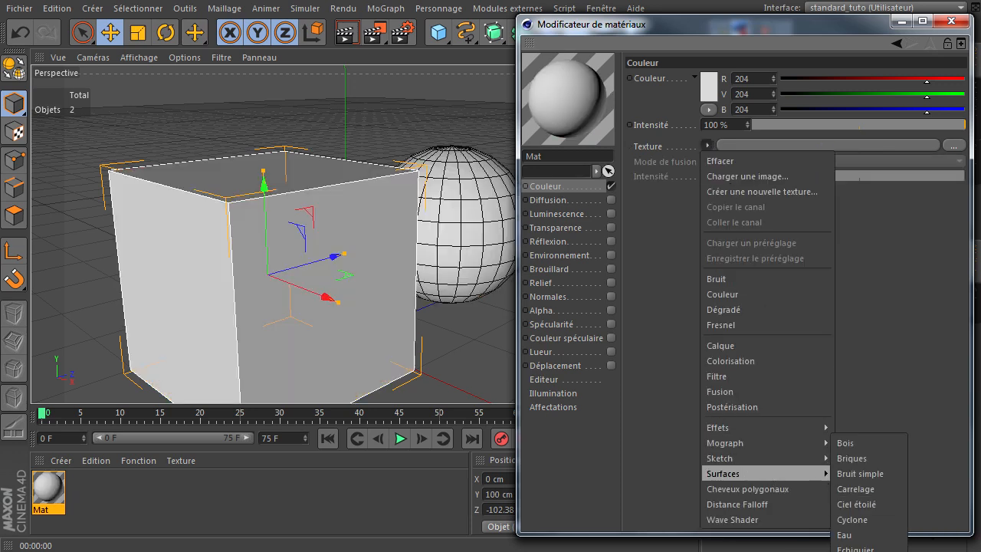
left_click(855, 550)
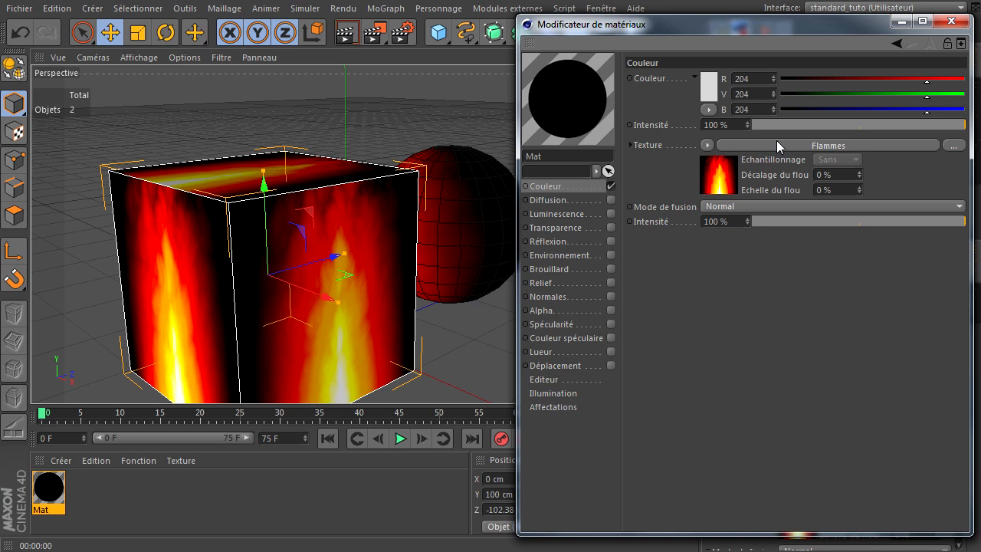
Turn on the animated preview in the Flammes shader's settings and set Fréquence T to 0.5.
left_click(773, 145)
right_click(681, 107)
left_click(747, 117)
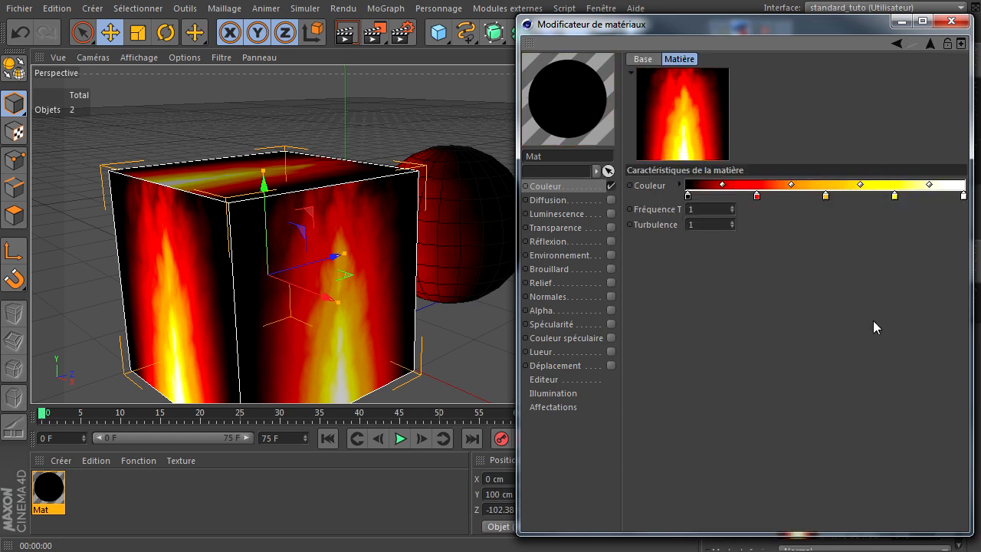
double_click(711, 212)
type("0.5")
key("Return")
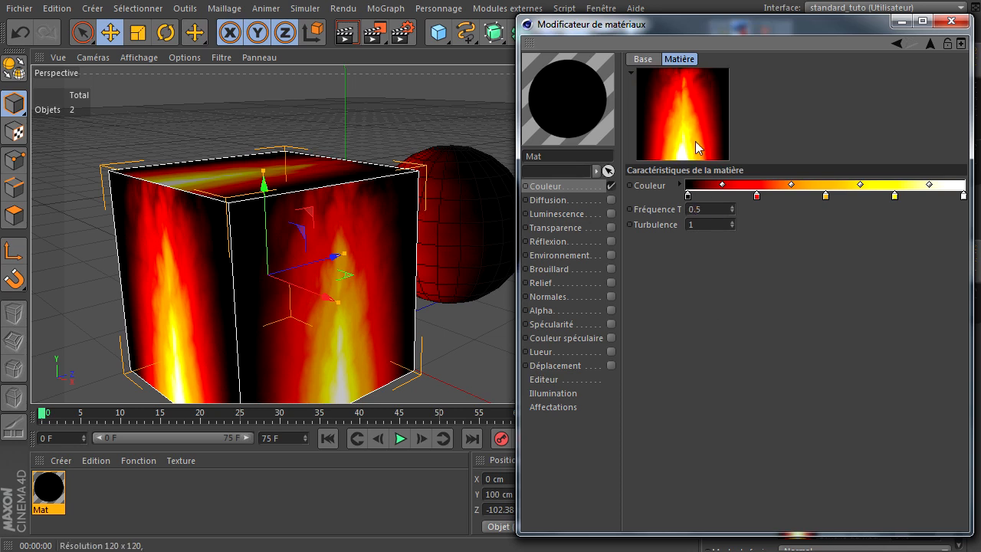
Try Turbulence values of 20, 5 and 1 on the Flammes shader and settle on 0.5.
double_click(707, 226)
type("2")
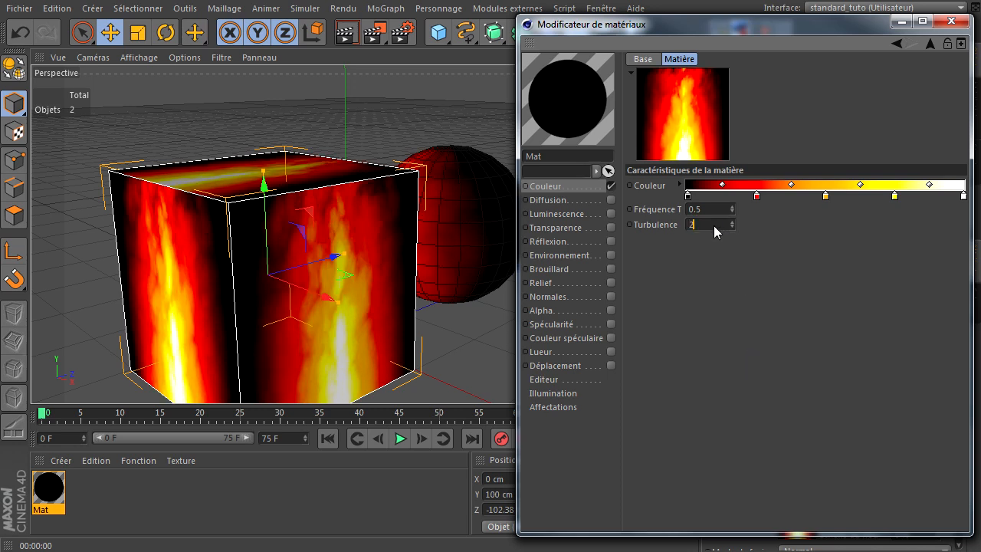
type("0")
key("Return")
double_click(718, 223)
type("5")
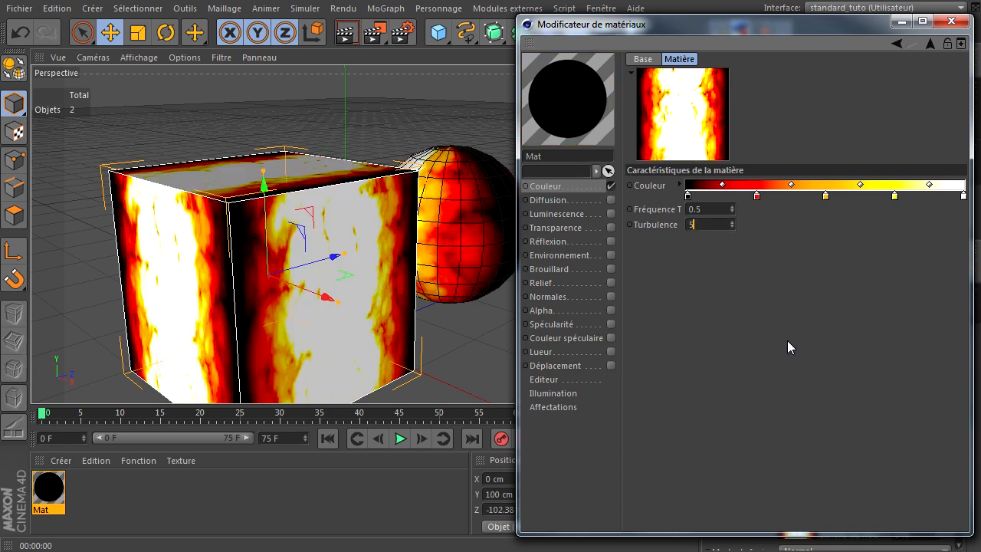
key("Return")
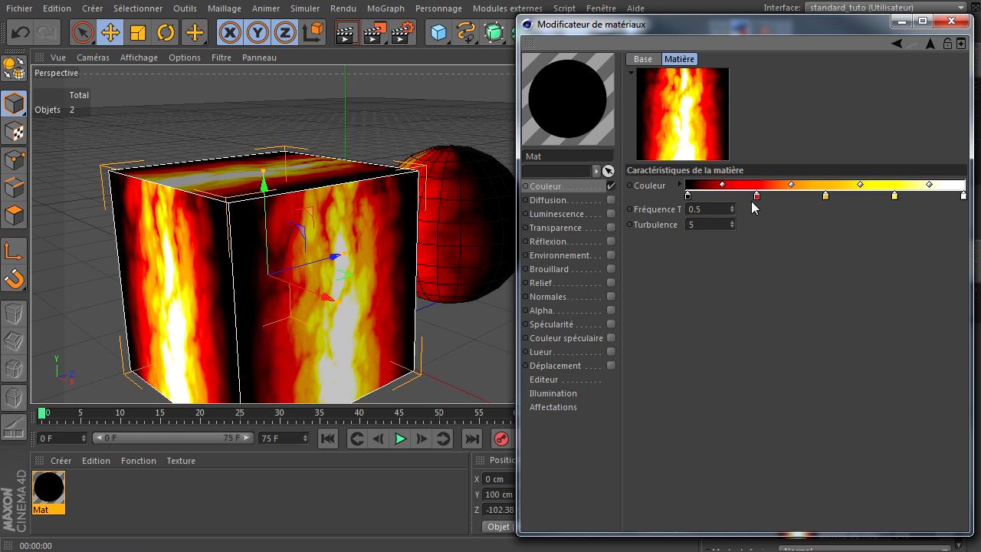
double_click(718, 221)
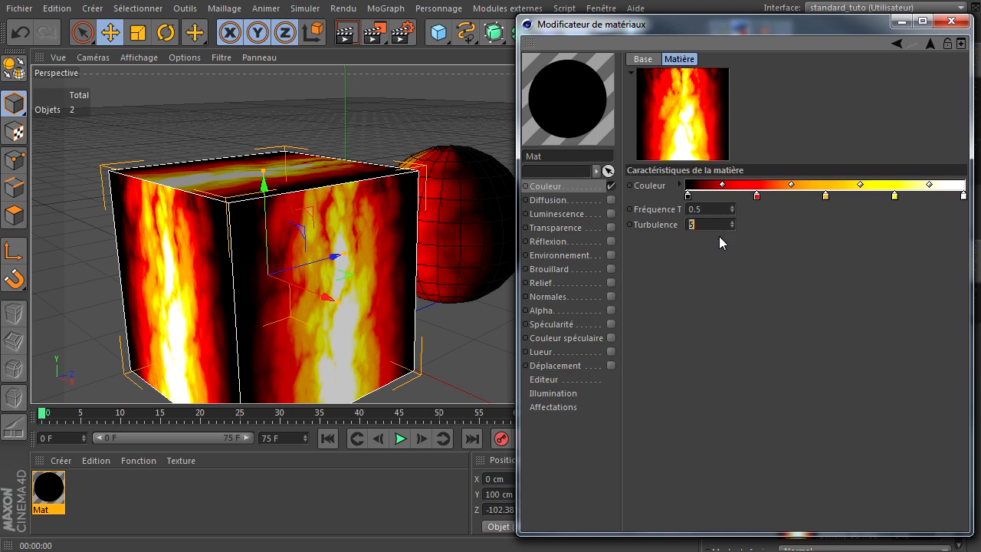
type("1")
key("Return")
type("0.5")
key("Return")
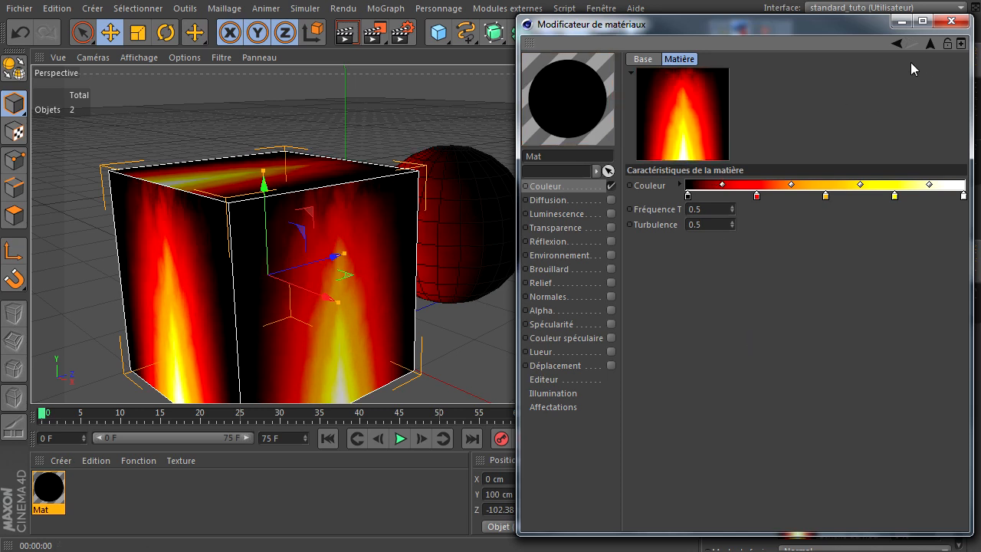
Turn off the Flammes shader's animated preview and replace the Couleur texture with the Surfaces shader Galaxie.
right_click(697, 109)
left_click(716, 116)
left_click(932, 44)
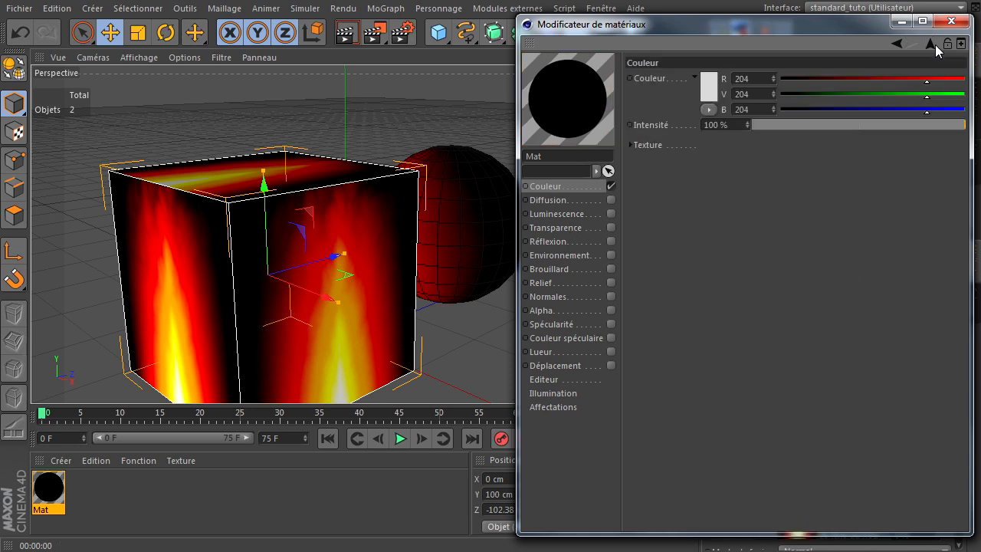
left_click(706, 146)
left_click(709, 160)
left_click(707, 146)
mouse_move(758, 469)
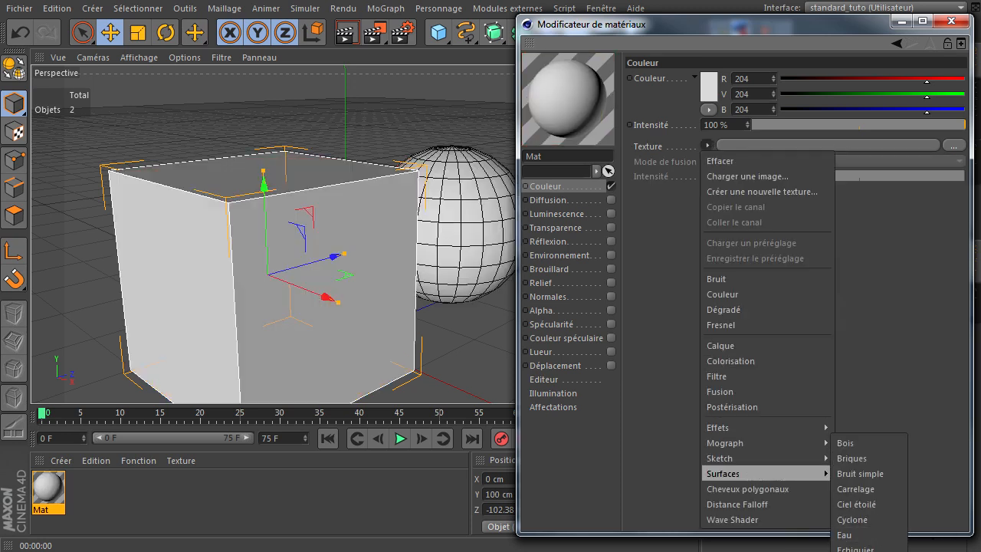
left_click(854, 551)
Open the Galaxie shader's settings and run its animated preview briefly.
left_click(769, 145)
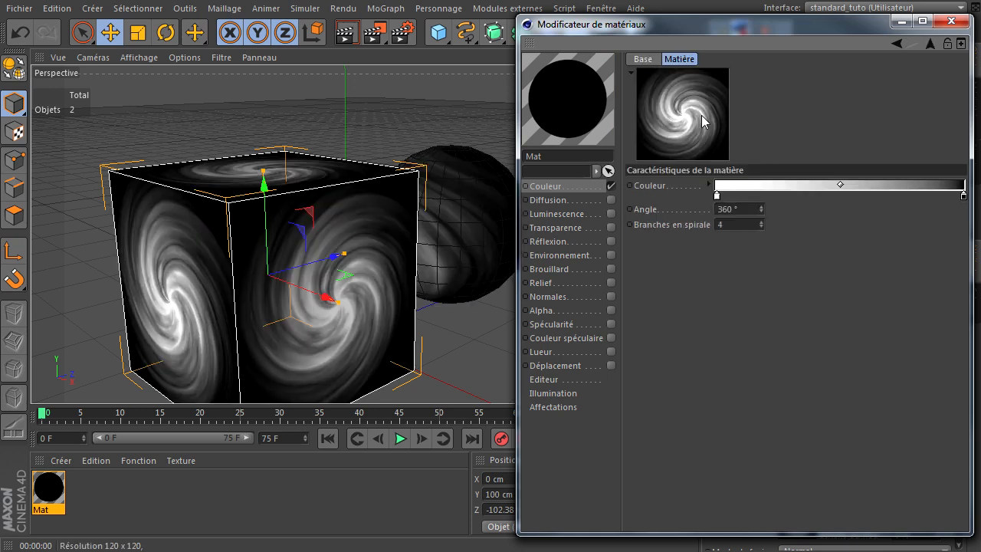
right_click(688, 111)
left_click(854, 132)
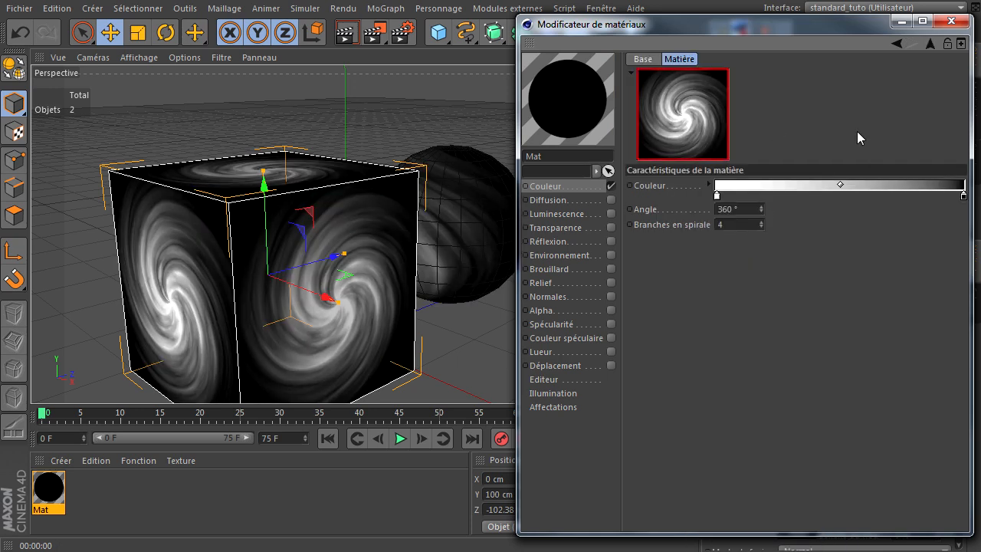
right_click(720, 116)
left_click(724, 120)
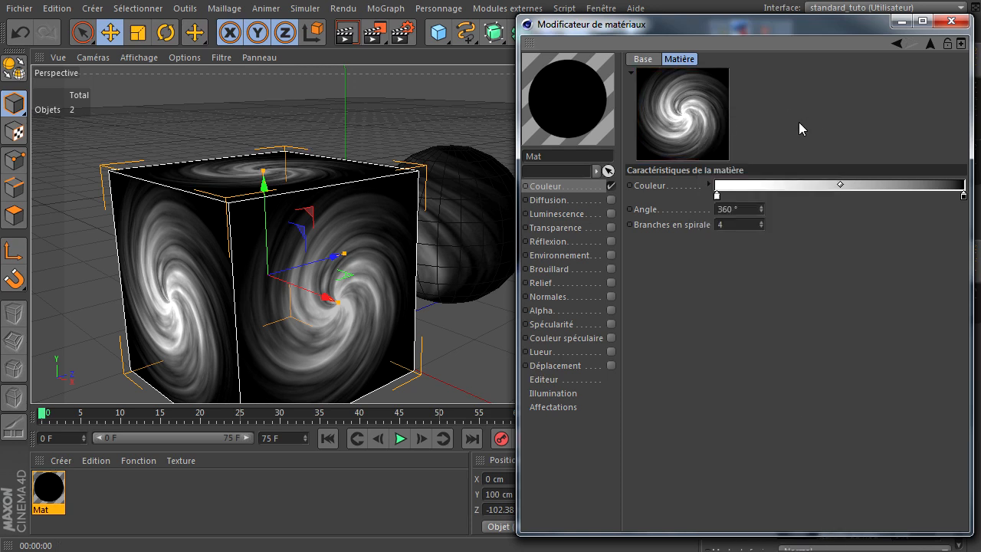
left_click(930, 43)
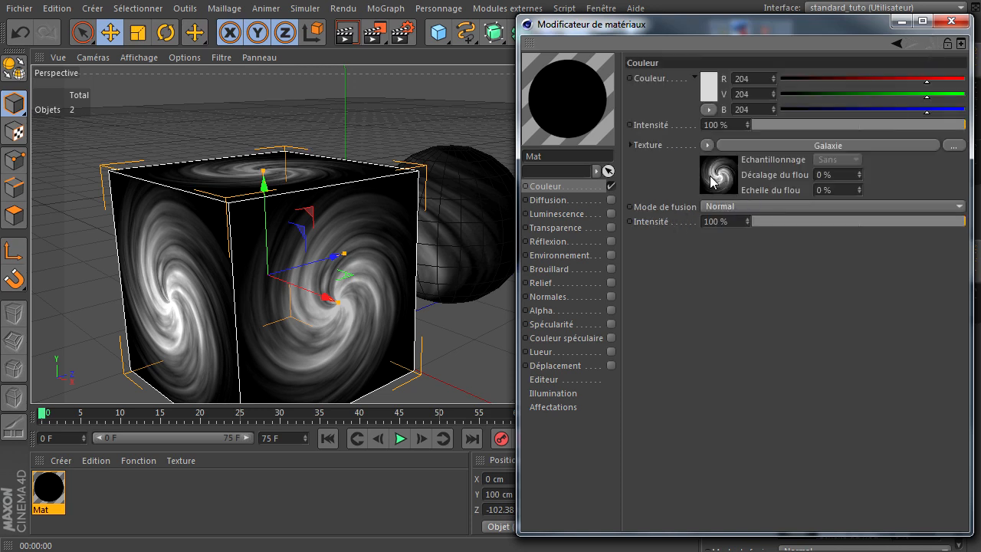
left_click(711, 146)
mouse_move(767, 493)
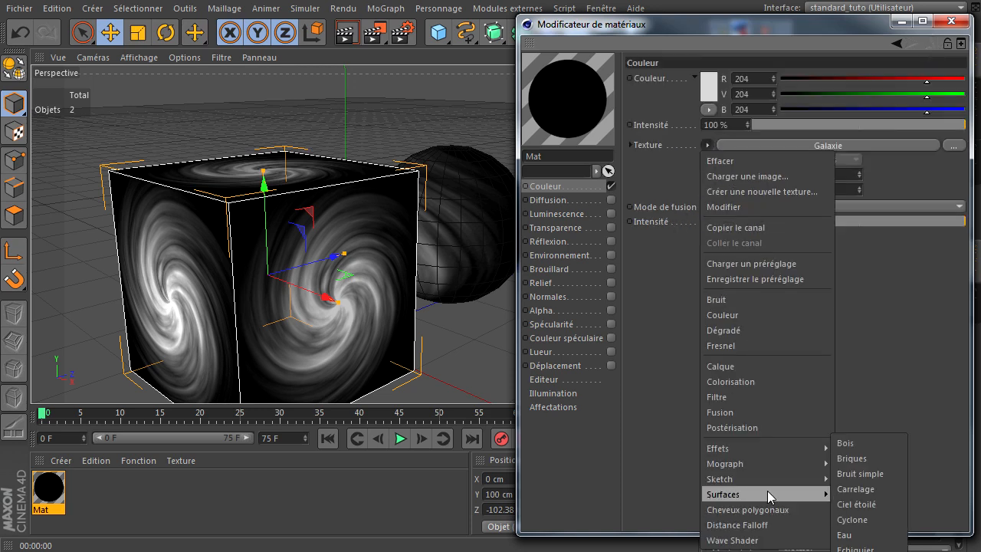
left_click(909, 302)
left_click(900, 143)
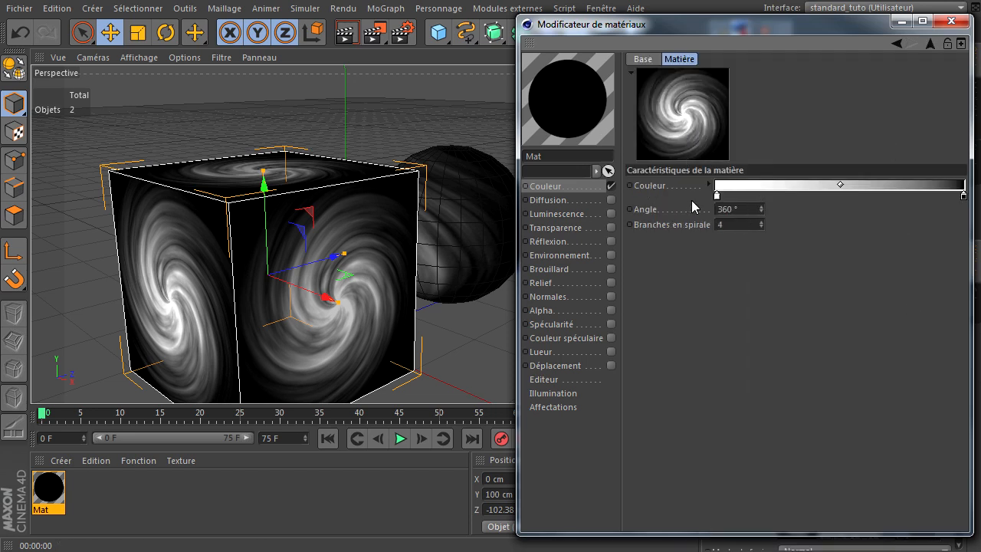
Compare Branches en spirale values of 2 and 10 on the Galaxie shader and return to 4.
left_click(739, 225)
type("2")
key("Return")
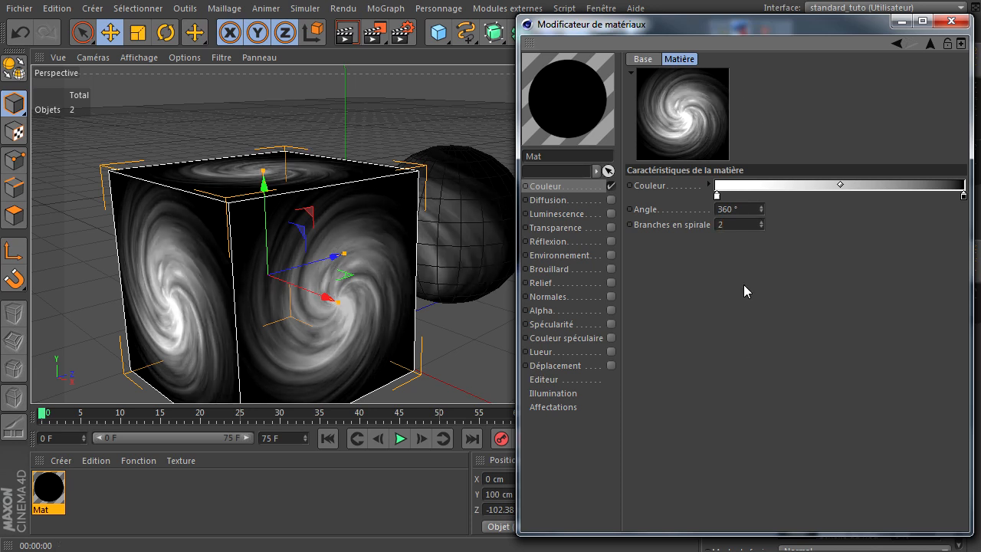
type("10")
key("Return")
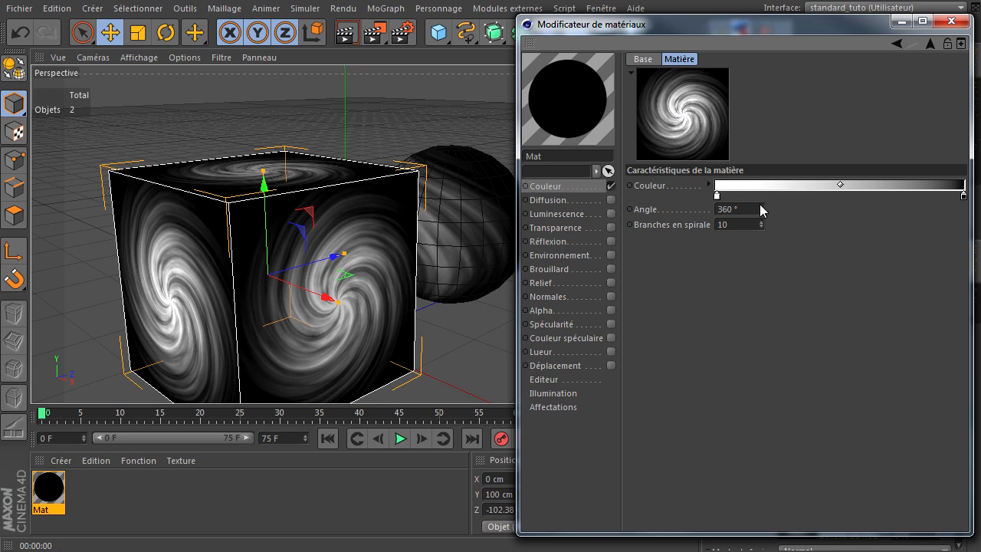
double_click(737, 224)
type("4")
key("Return")
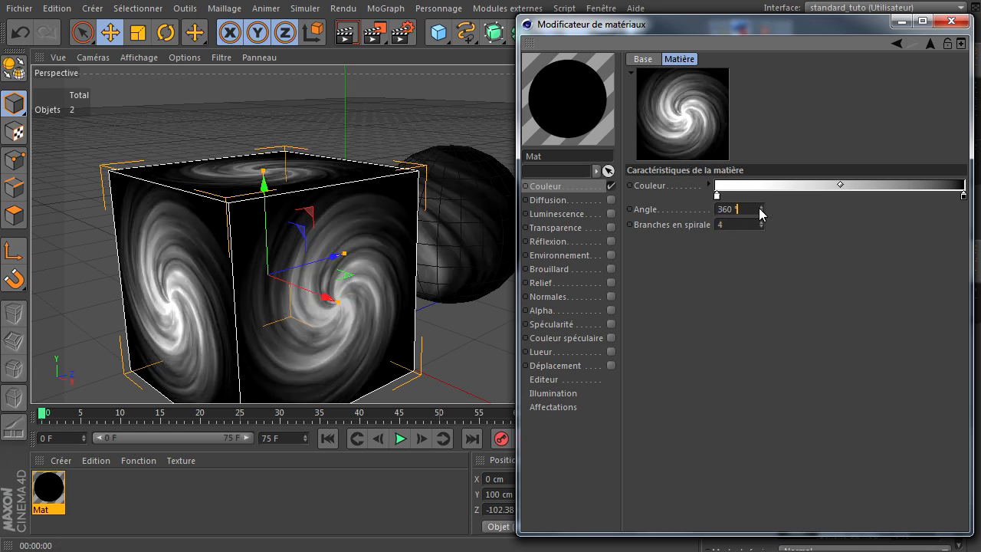
Try an Angle of 330° on the Galaxie shader and raise it to 723°.
key("BackSpace")
key("BackSpace")
type("30")
key("Return")
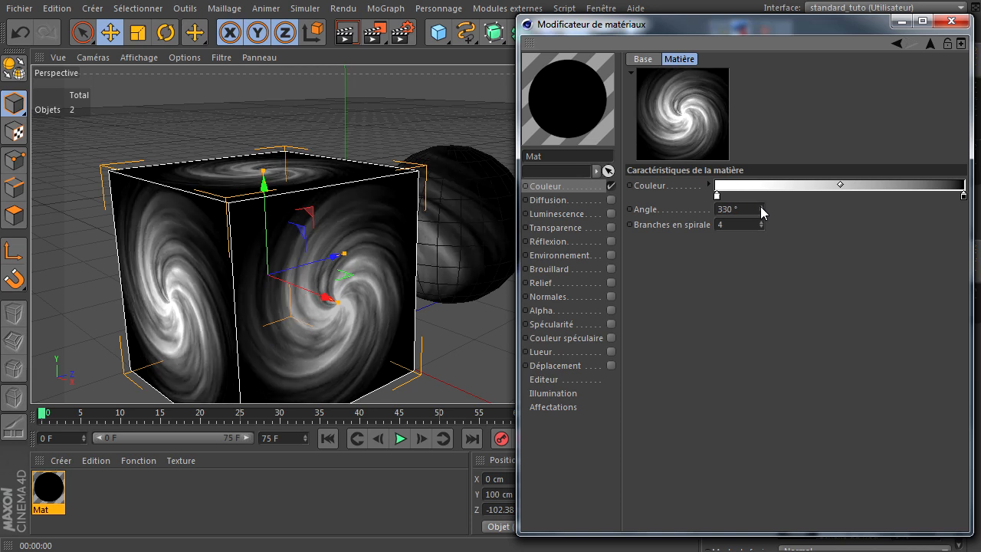
left_click_drag(762, 202, 760, 207)
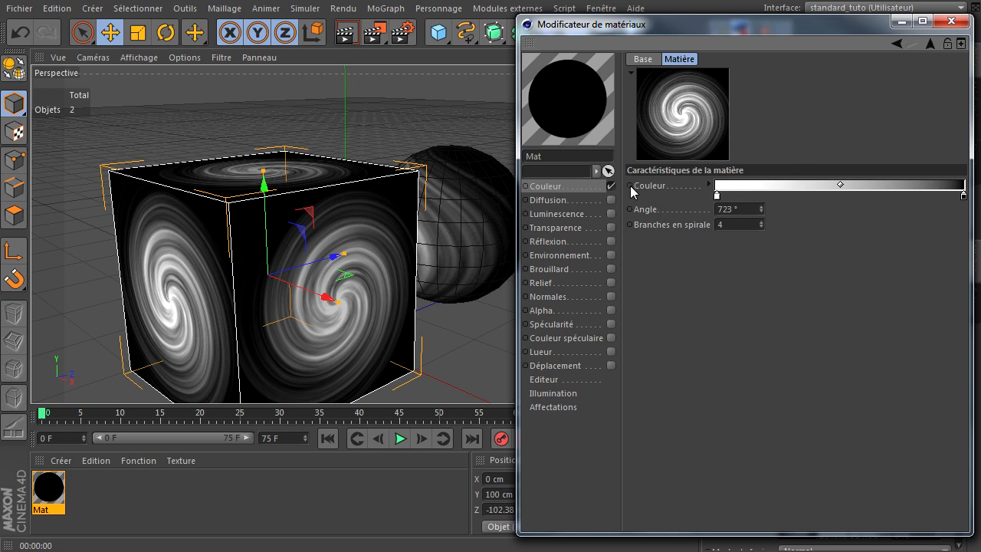
Replace the Galaxie texture with the marble Surfaces shader and review its Fréquence and Turbulence parameters.
left_click(928, 45)
left_click(709, 145)
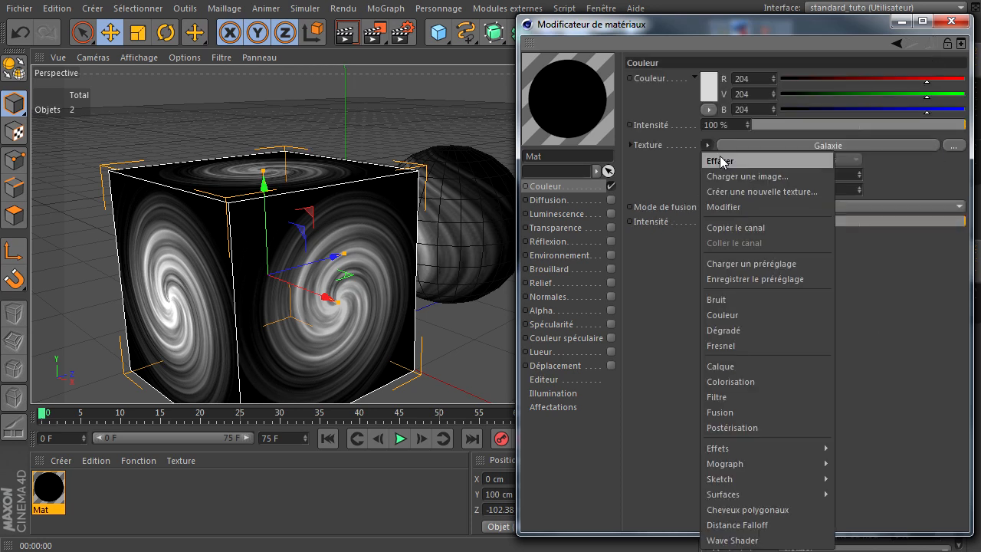
left_click(713, 160)
left_click(706, 146)
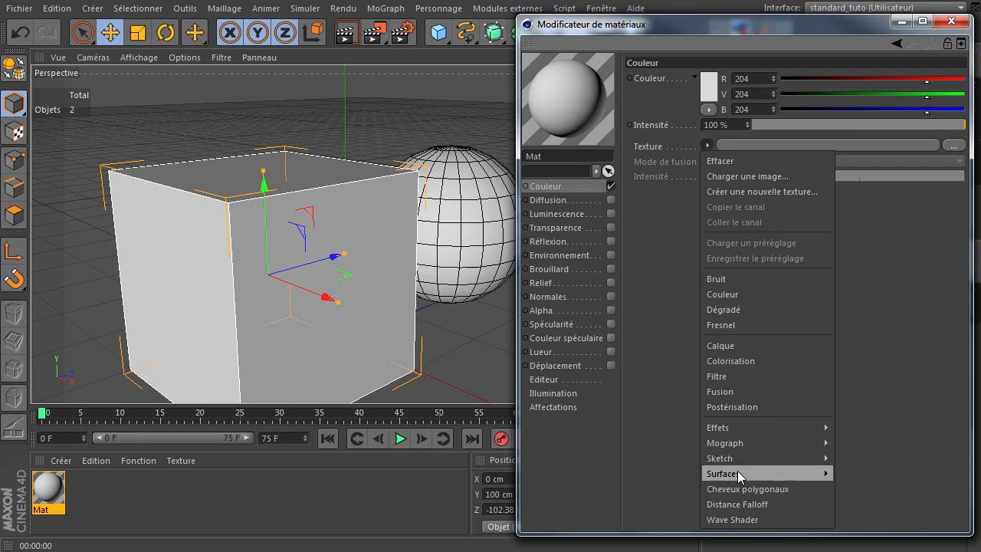
mouse_move(737, 472)
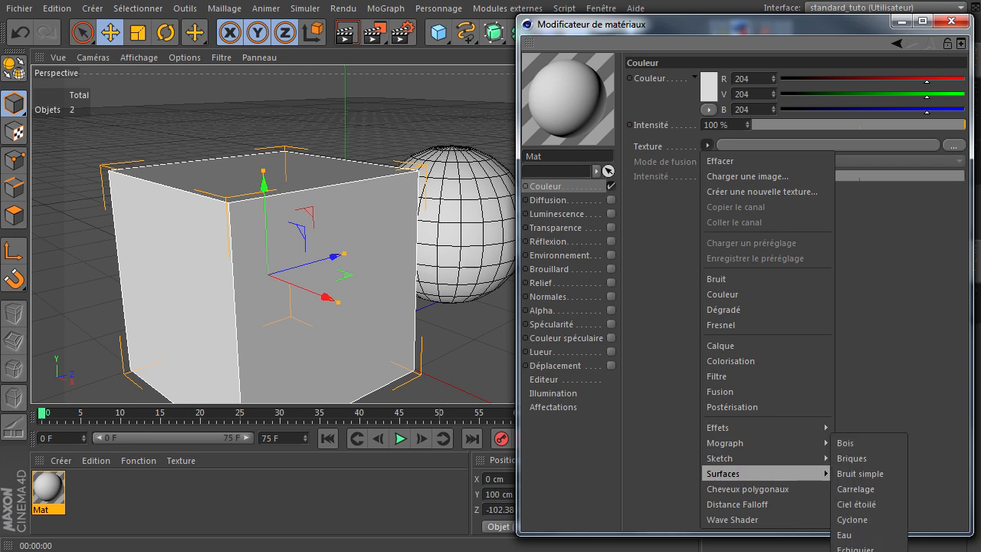
left_click(854, 551)
left_click(807, 147)
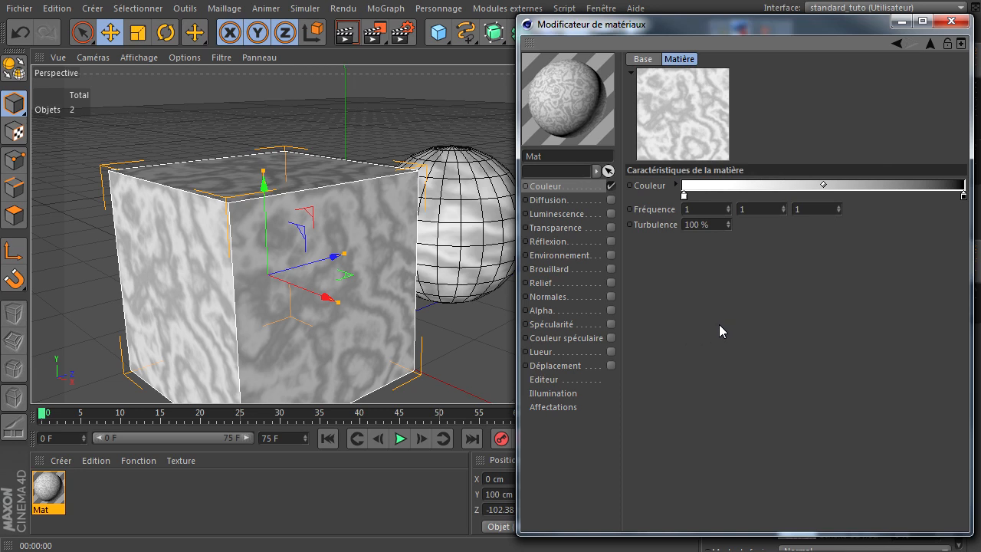
left_click(708, 211)
left_click(769, 212)
left_click(816, 211)
left_click(705, 225)
Create a Mabel material from the Matière presets and set its preview to Très grande taille.
left_click(62, 461)
mouse_move(78, 506)
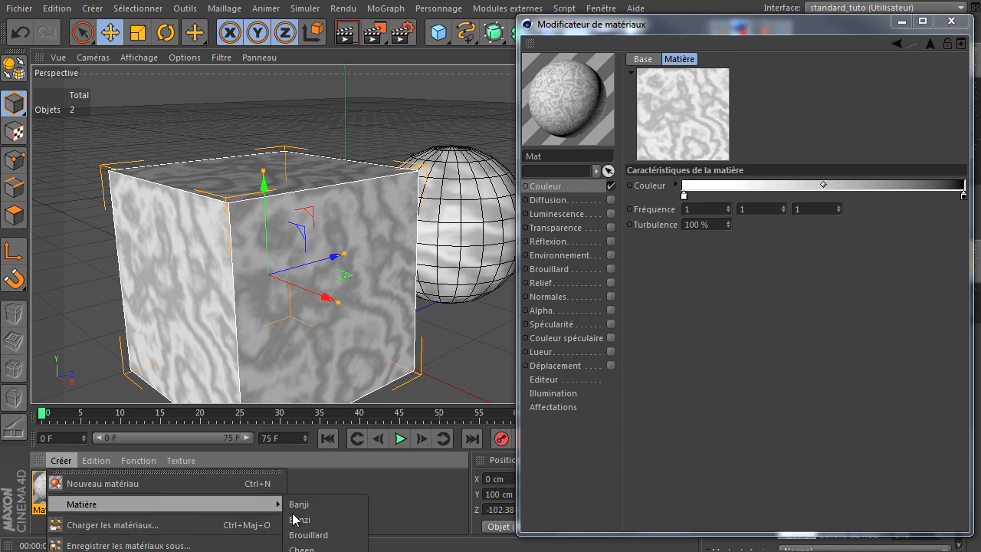
left_click(302, 551)
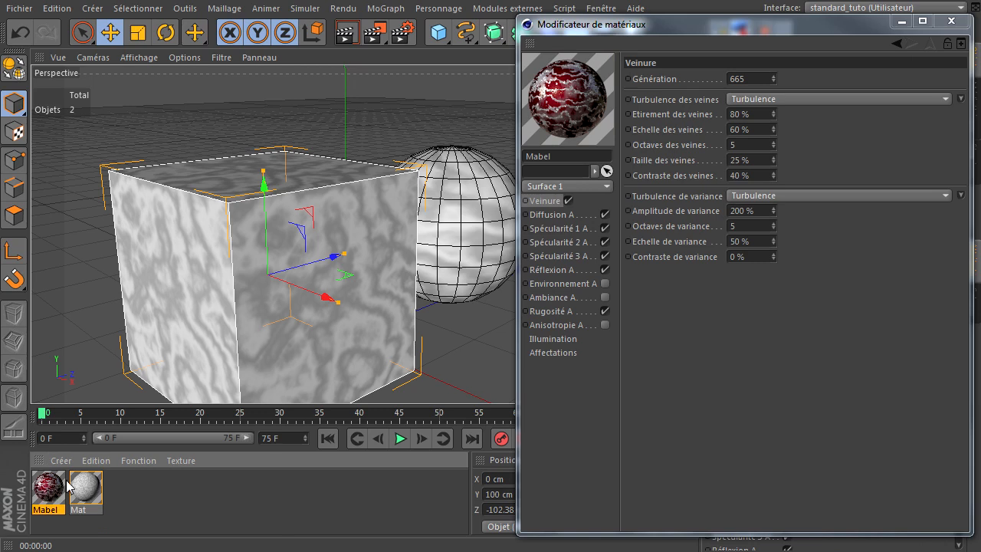
right_click(567, 95)
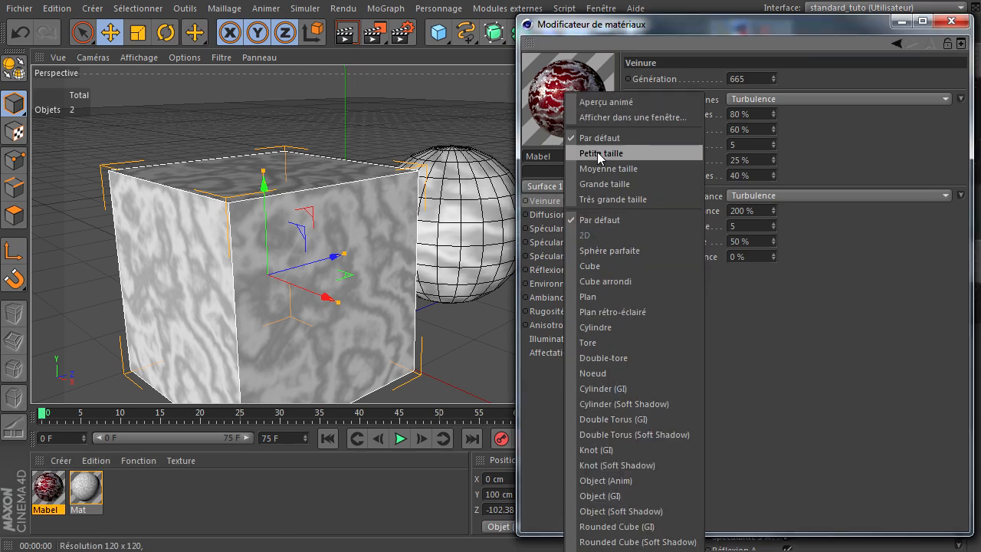
left_click(602, 199)
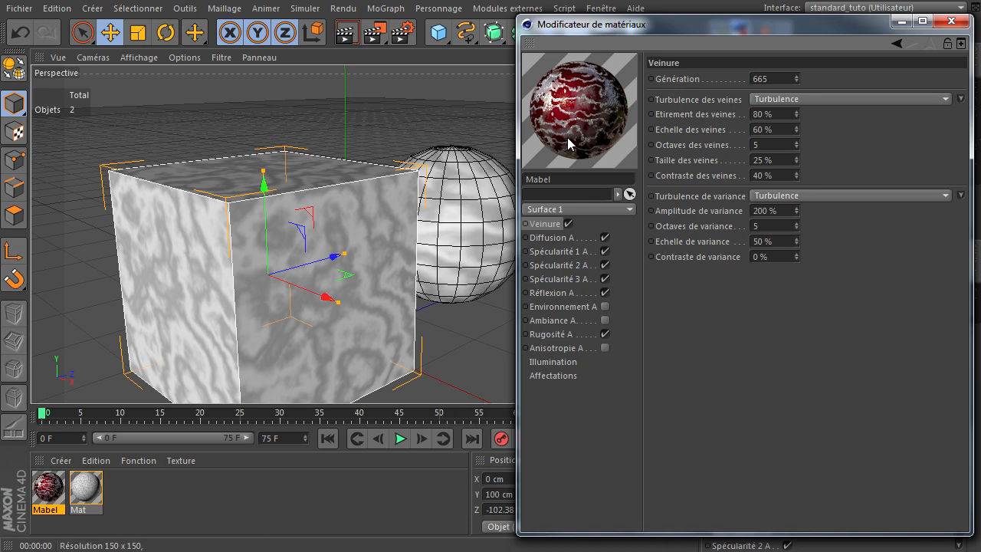
Disable the Mabel material's Spécularité 1 A, 2 A and 3 A, Réflexion A, Rugosité A and Diffusion A channels.
left_click(603, 251)
left_click(606, 264)
left_click(603, 279)
left_click(604, 334)
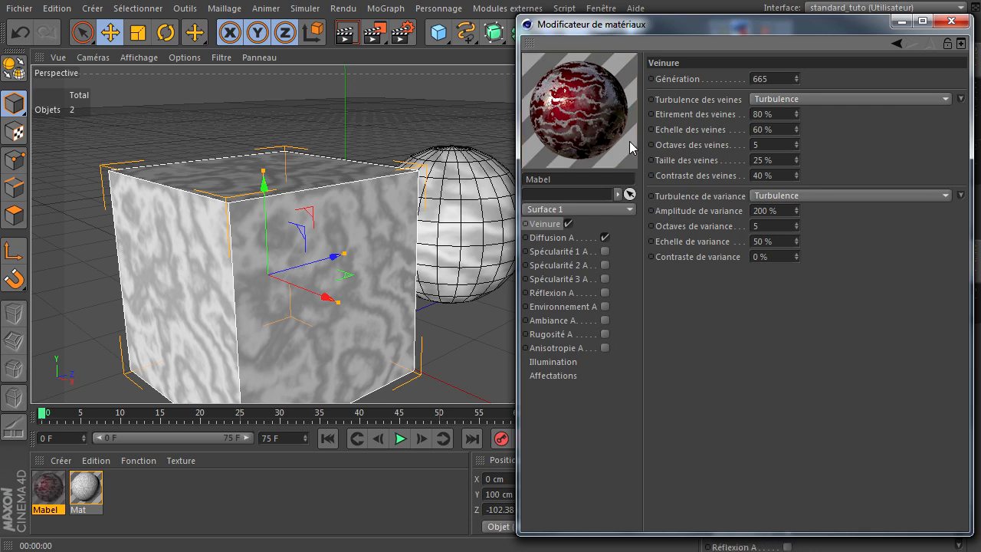
left_click(604, 237)
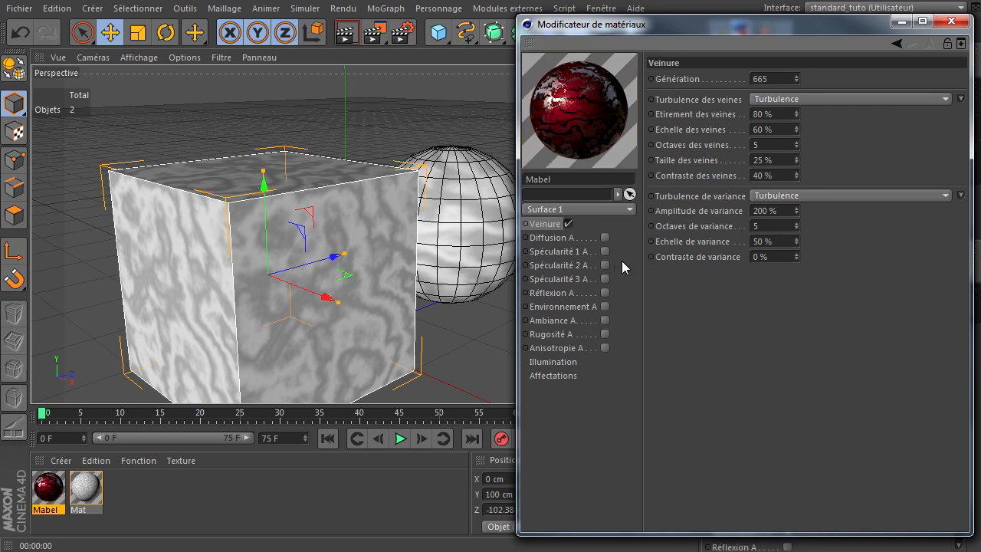
Disable the Mabel material's Veinure channel, enable Diffusion A, and re-enable Veinure.
left_click(567, 223)
left_click(596, 237)
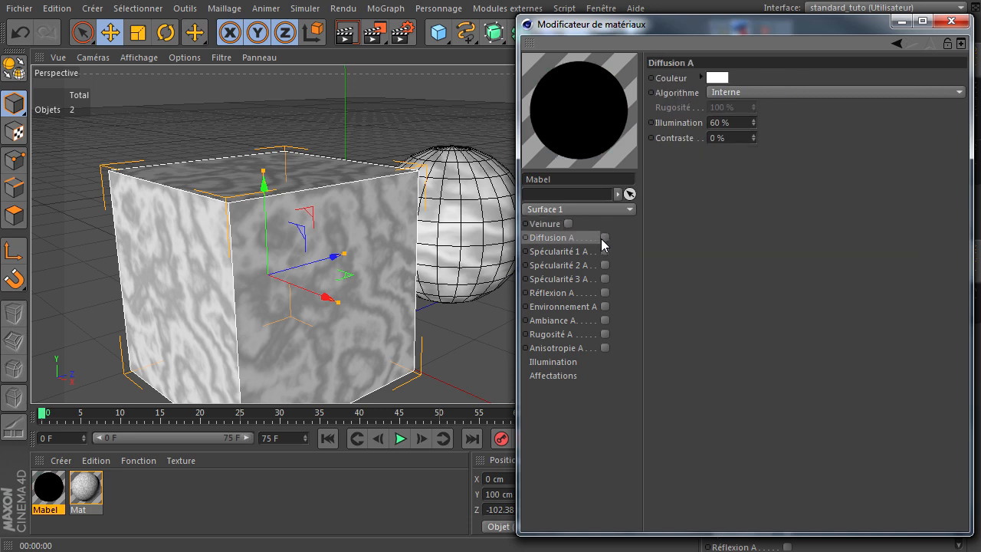
left_click(605, 238)
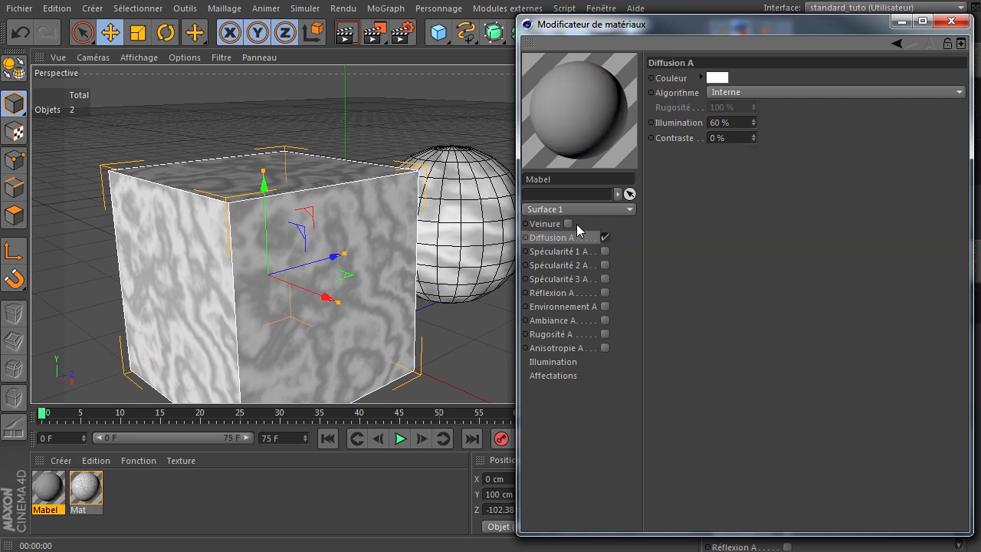
left_click(569, 224)
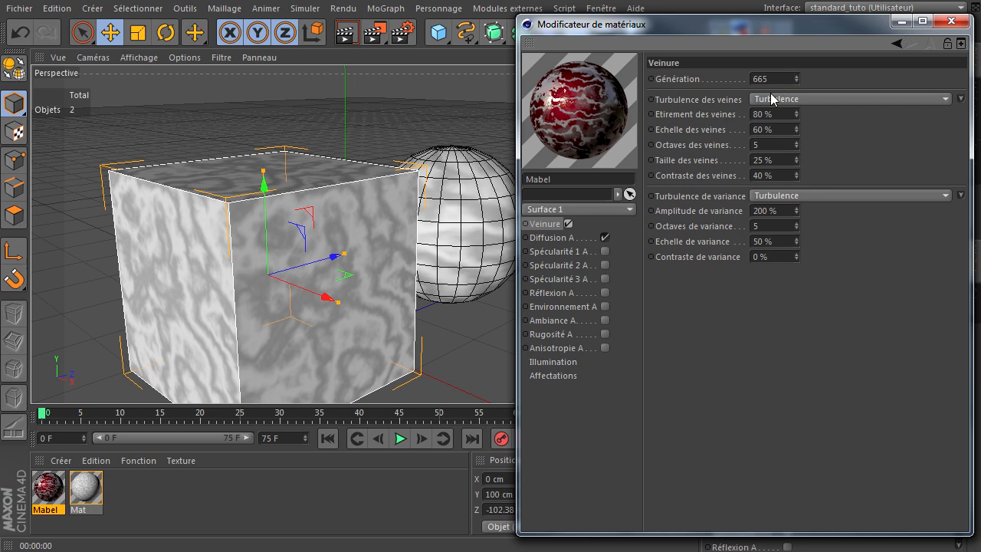
Set the Mabel material's Veinure Génération to 814 and browse the Turbulence des veines types.
mouse_move(796, 78)
left_mouse_down()
mouse_move(796, 51)
mouse_move(794, 80)
left_mouse_up()
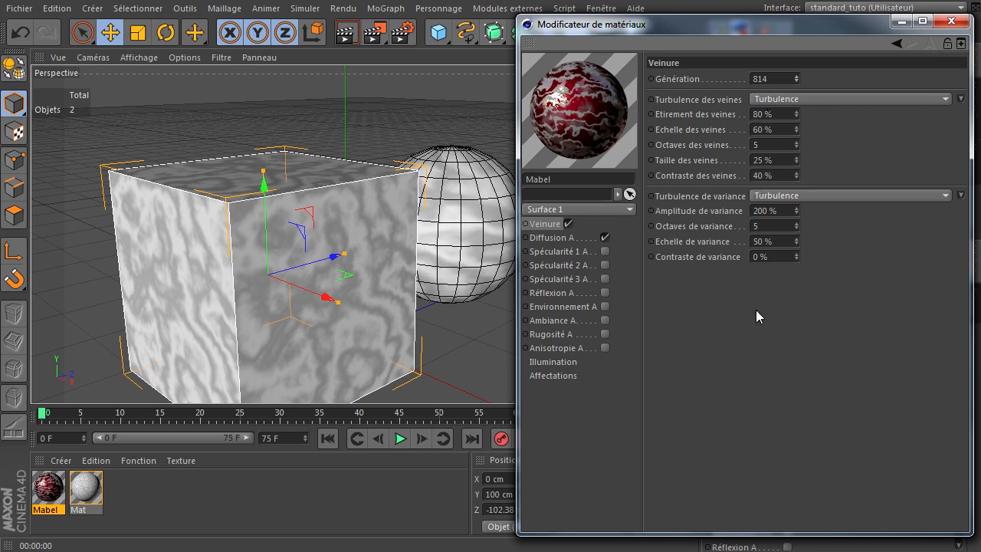
left_click(849, 98)
left_click(674, 491)
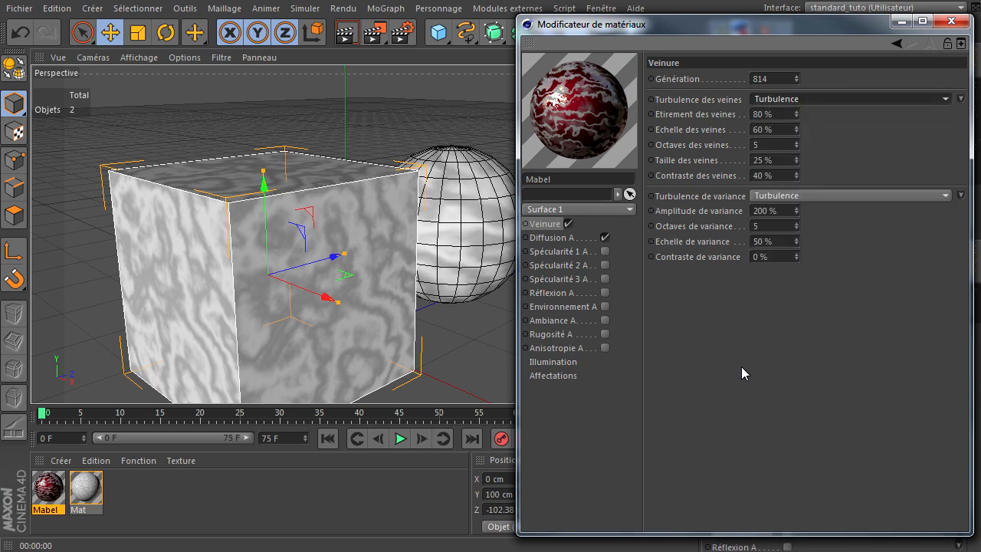
Delete the Mabel material and review the Marbre shader's parameters in the Mat material.
left_click(951, 20)
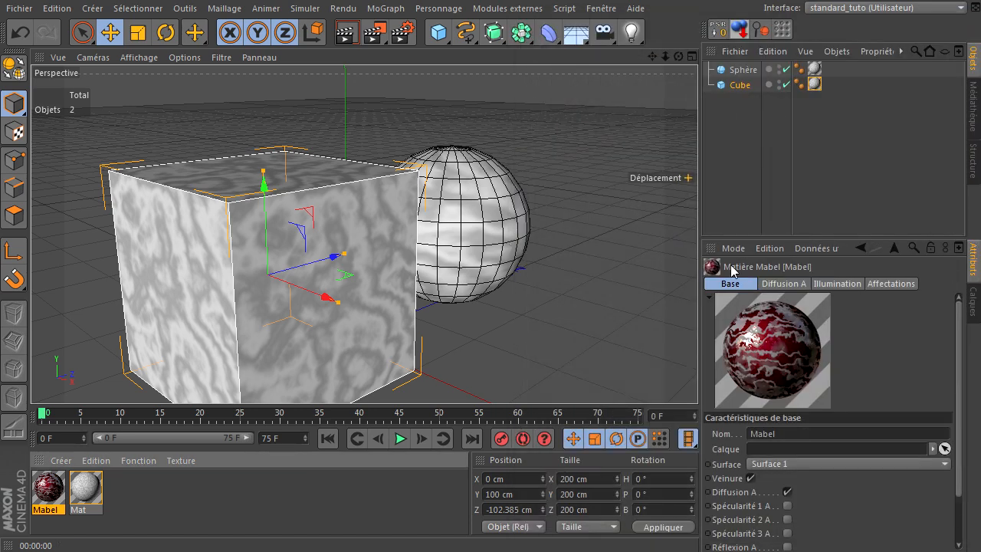
key("Delete")
double_click(49, 490)
left_click_drag(420, 84, 713, 24)
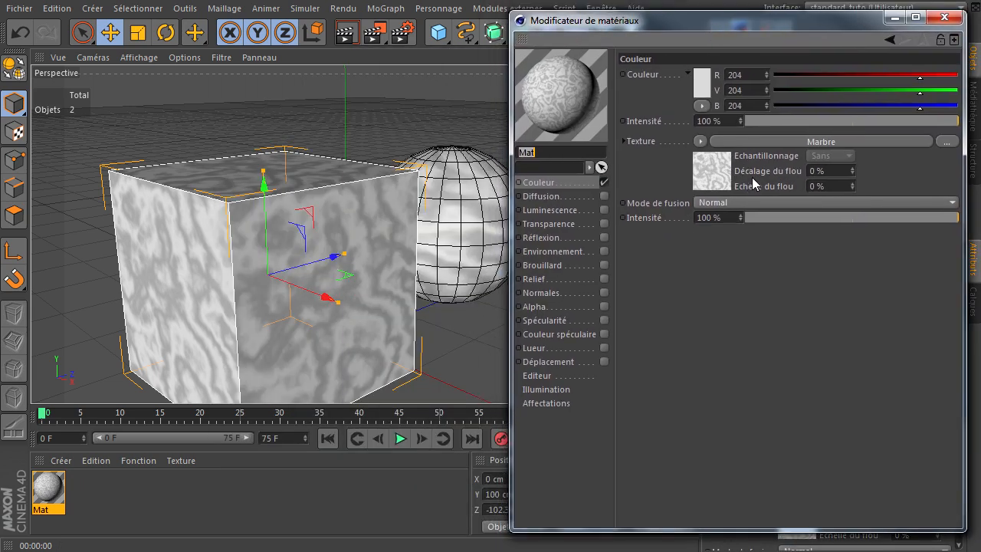
left_click(772, 140)
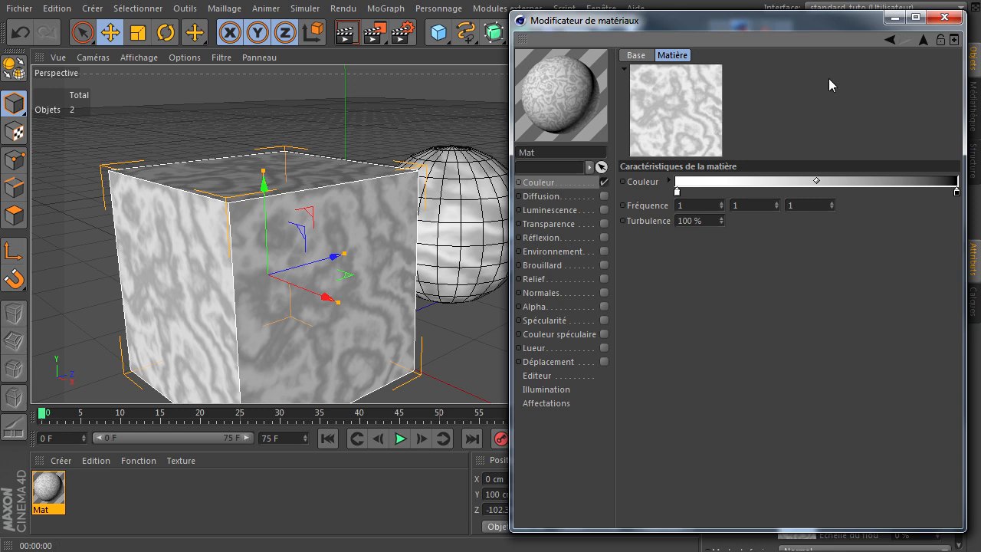
left_click(926, 41)
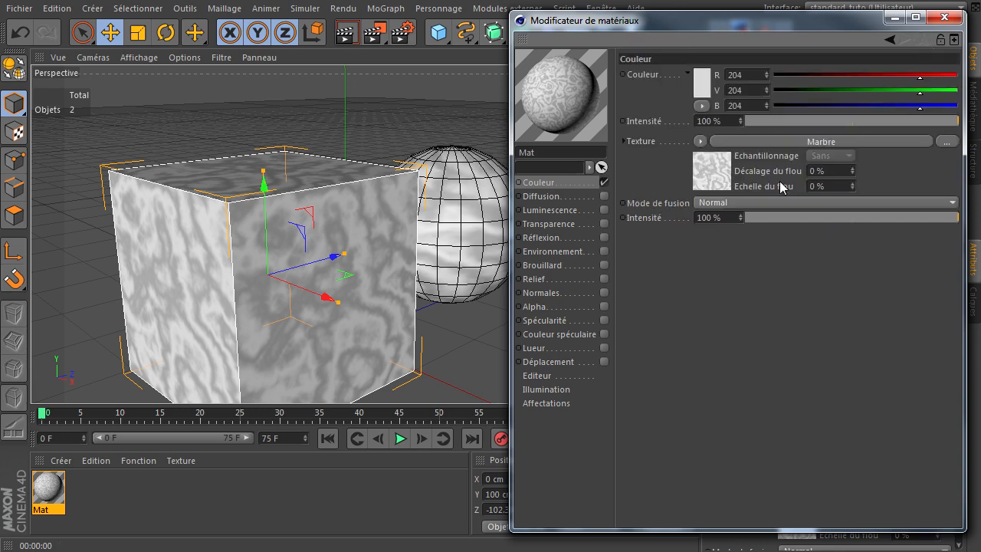
Replace the Marbre texture in the Couleur channel with the Métal Surfaces shader and review its parameters.
left_click(700, 141)
left_click(709, 158)
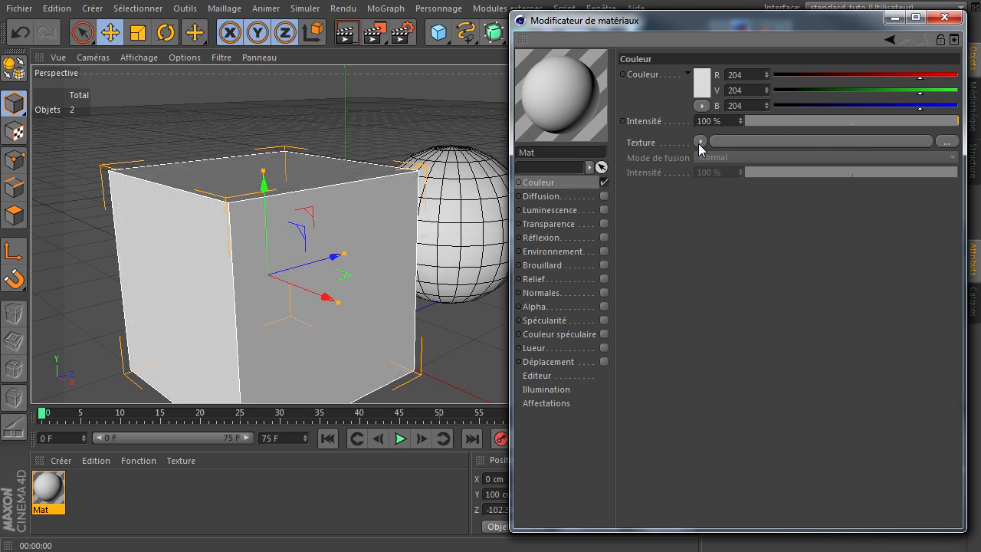
left_click(700, 142)
mouse_move(754, 468)
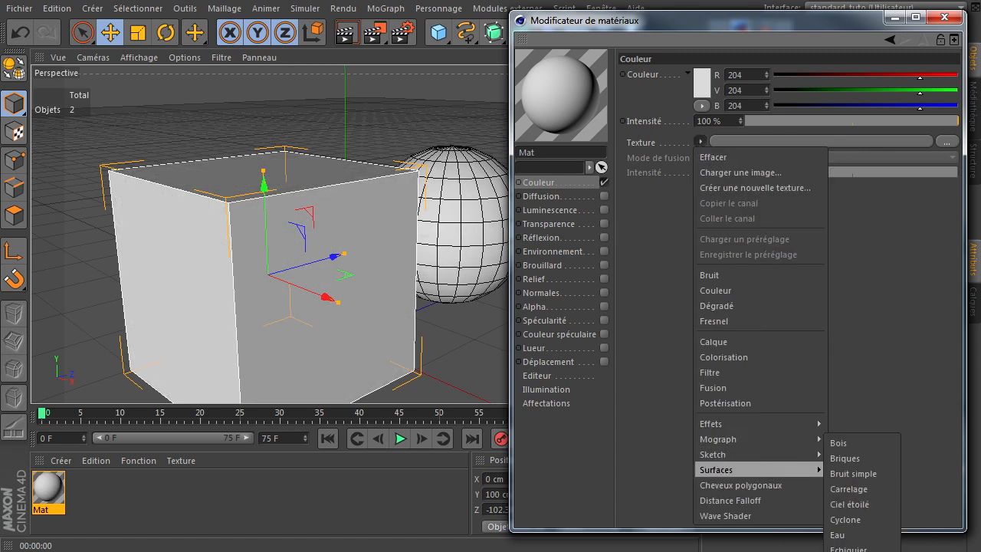
left_click(856, 509)
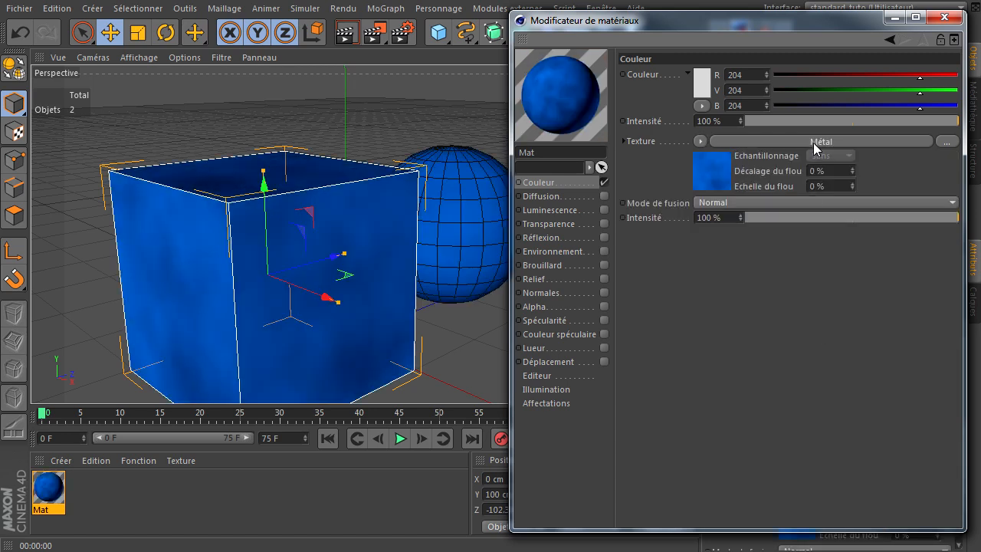
left_click(813, 142)
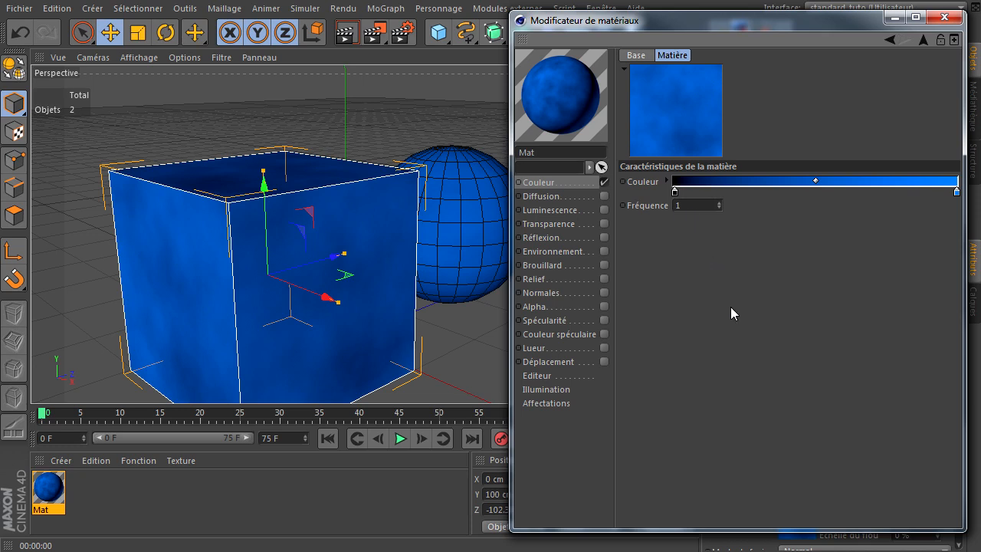
left_click(923, 40)
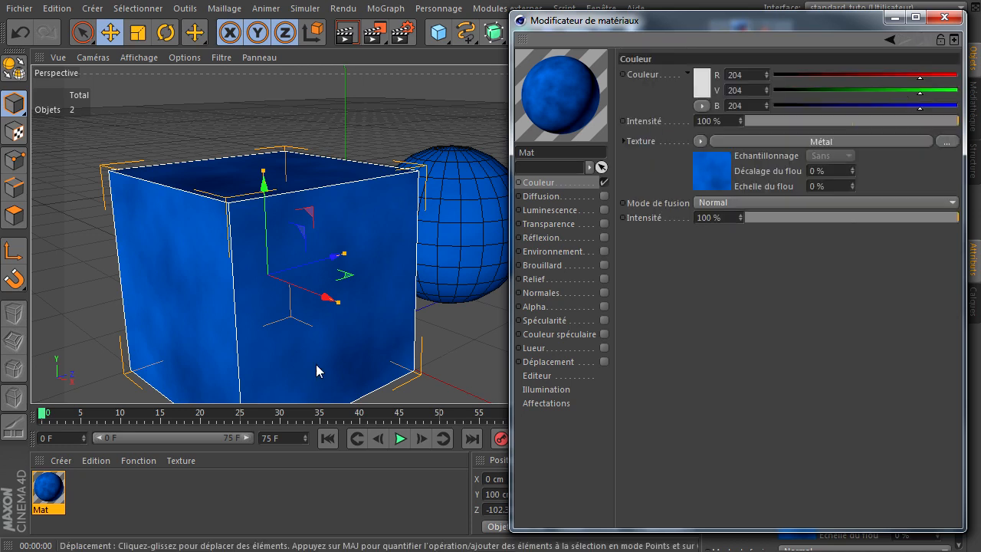
Create Danel, Cheen and Nukei materials from the Matière presets.
left_click(68, 462)
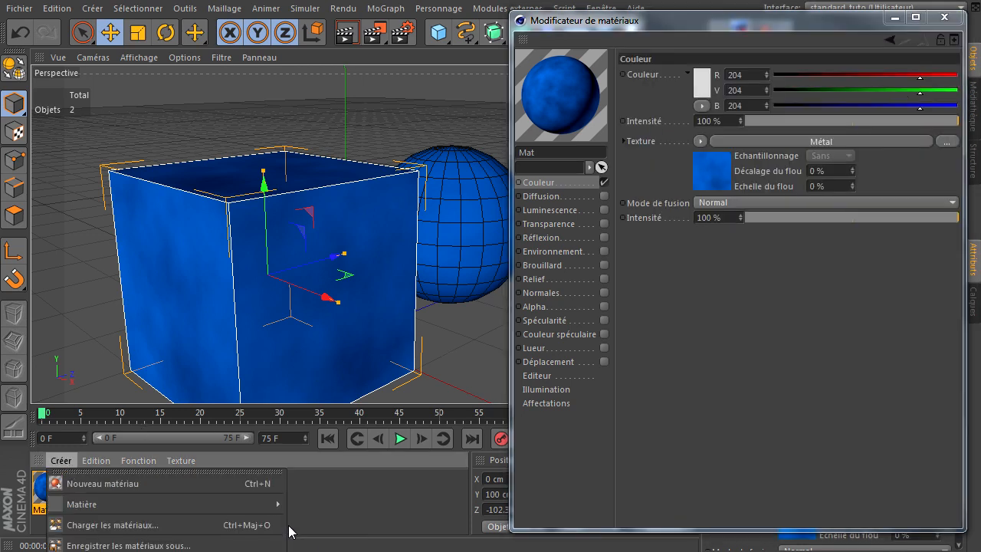
mouse_move(247, 504)
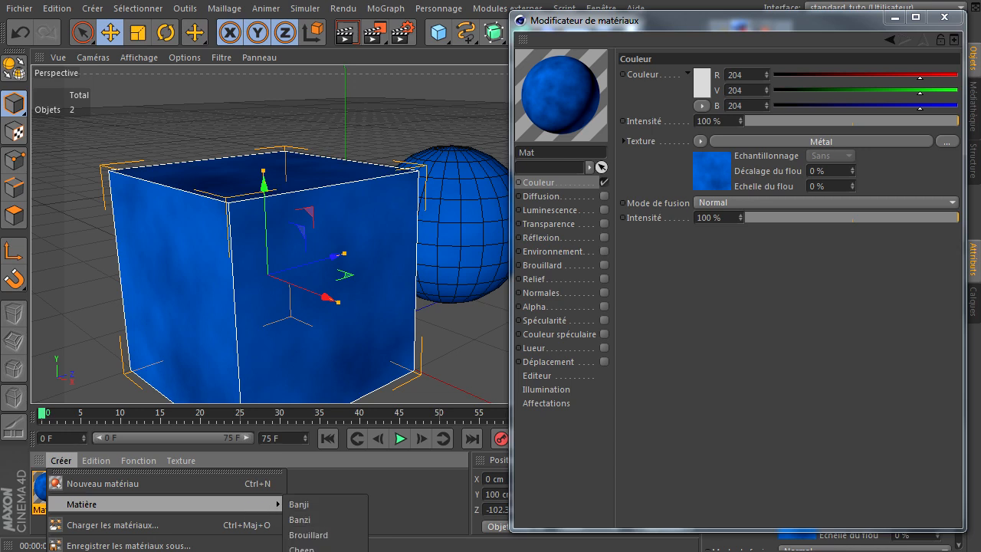
left_click(298, 551)
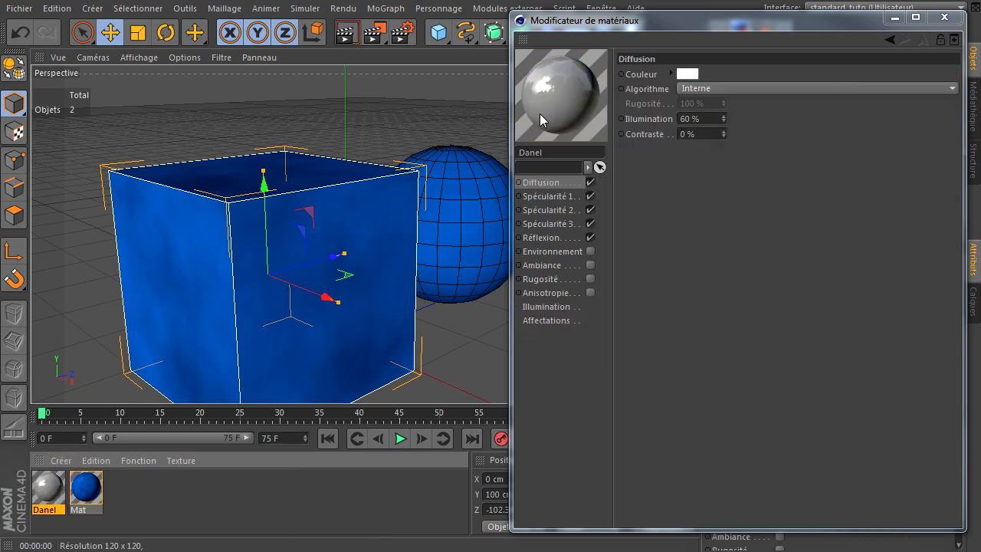
left_click(65, 459)
mouse_move(80, 506)
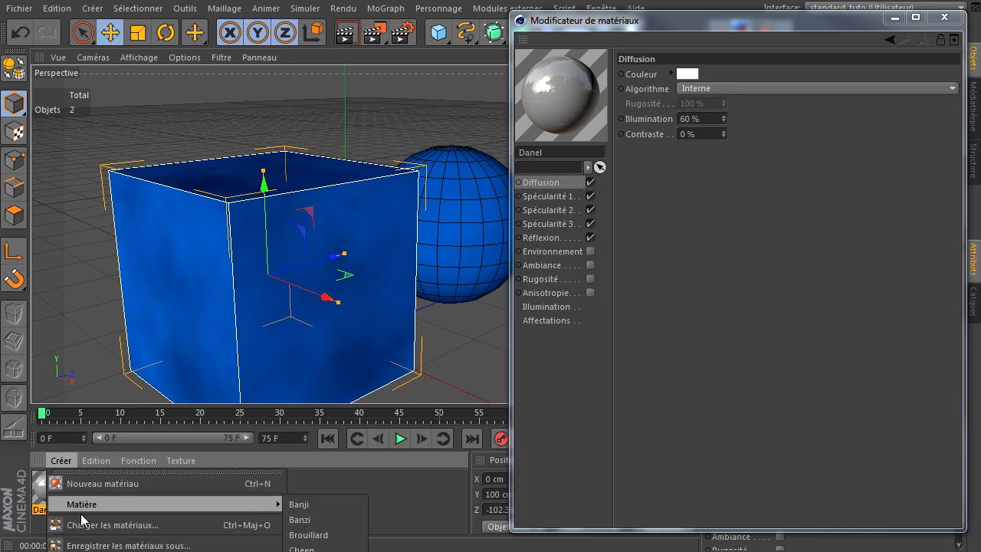
left_click(303, 548)
left_click(53, 460)
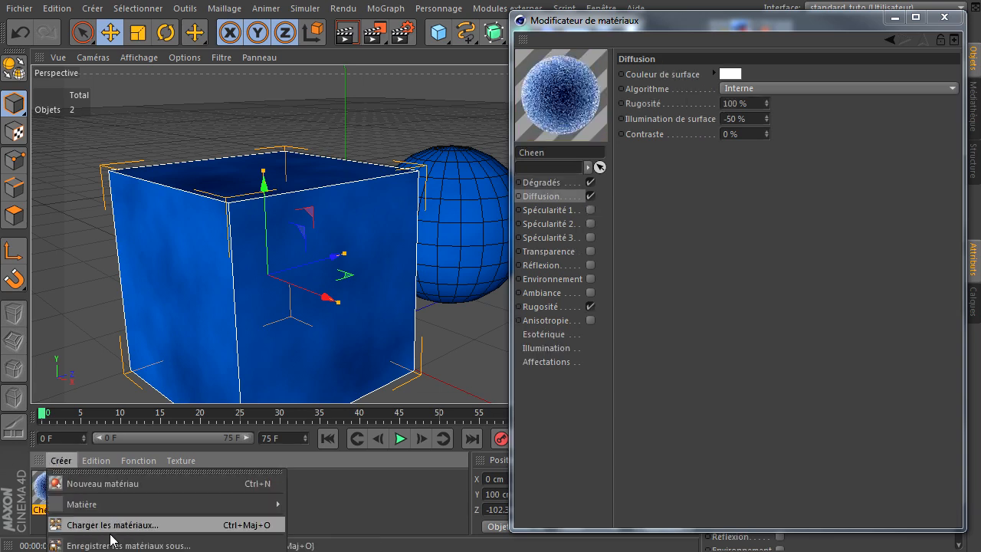
mouse_move(131, 509)
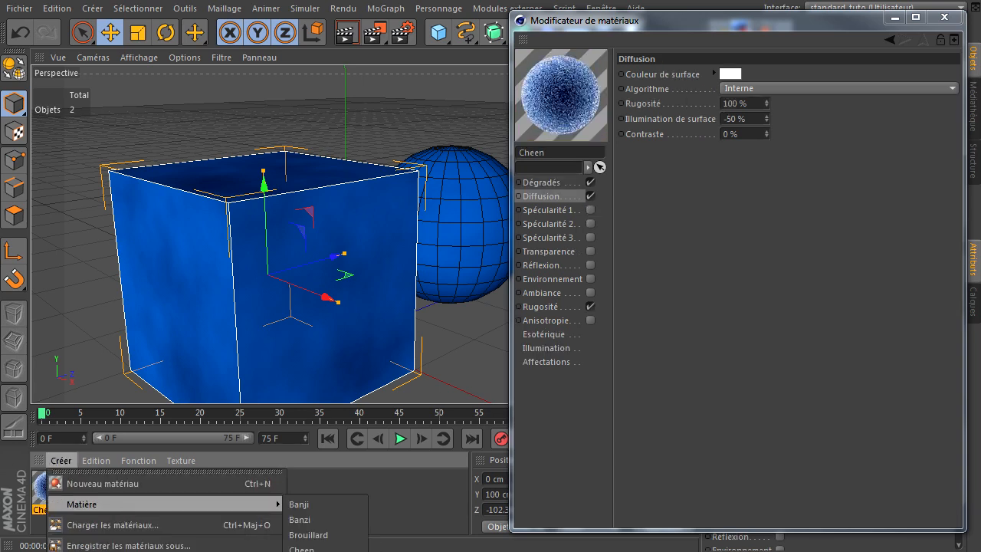
left_click(303, 551)
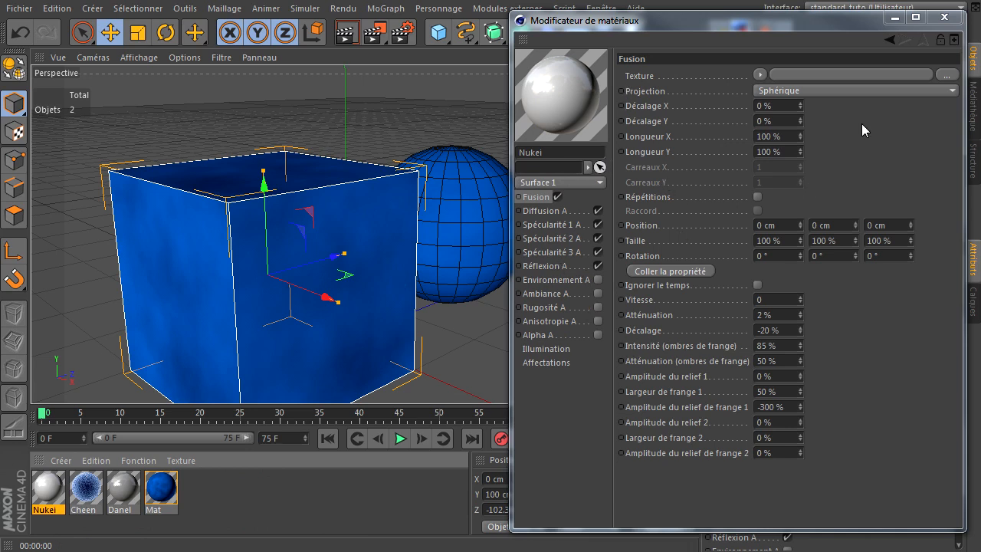
Delete the Nukei, Cheen and Danel materials and reselect the Mat material.
left_click(160, 490)
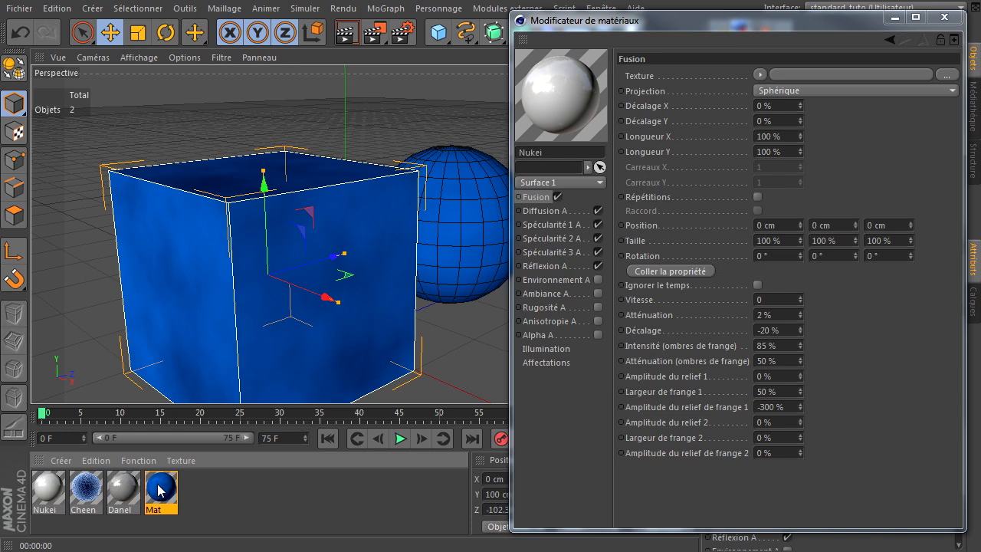
left_click(50, 487)
key("Delete")
left_click(48, 485)
key("Delete")
left_click(48, 485)
key("Delete")
left_click(51, 491)
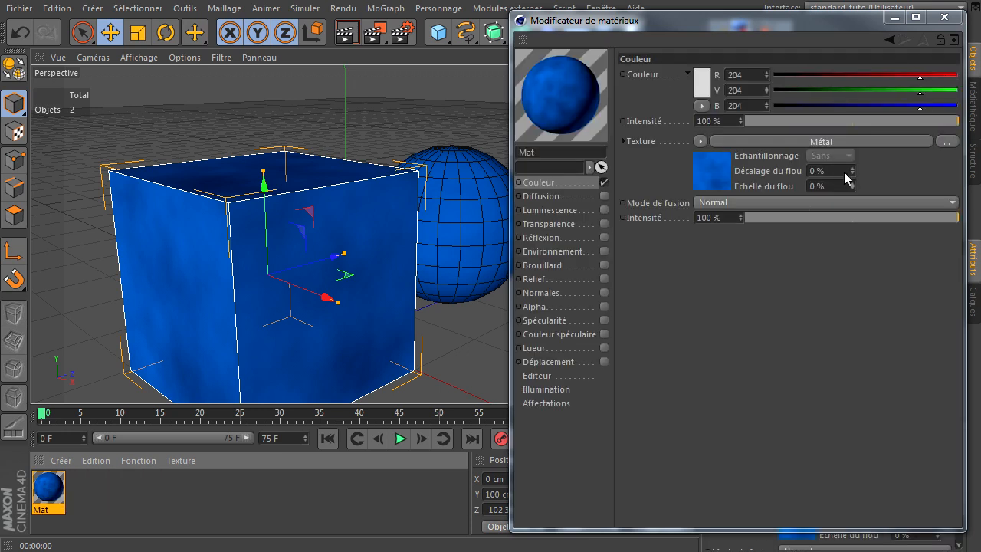
Clear the Métal texture from Mat's Couleur channel and load the Nuages Surfaces shader.
left_click(700, 141)
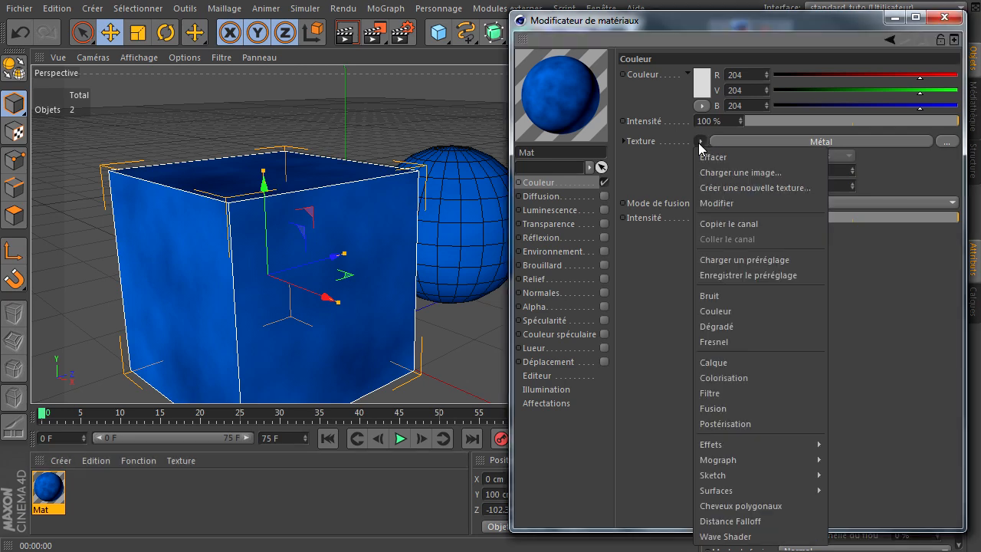
left_click(711, 154)
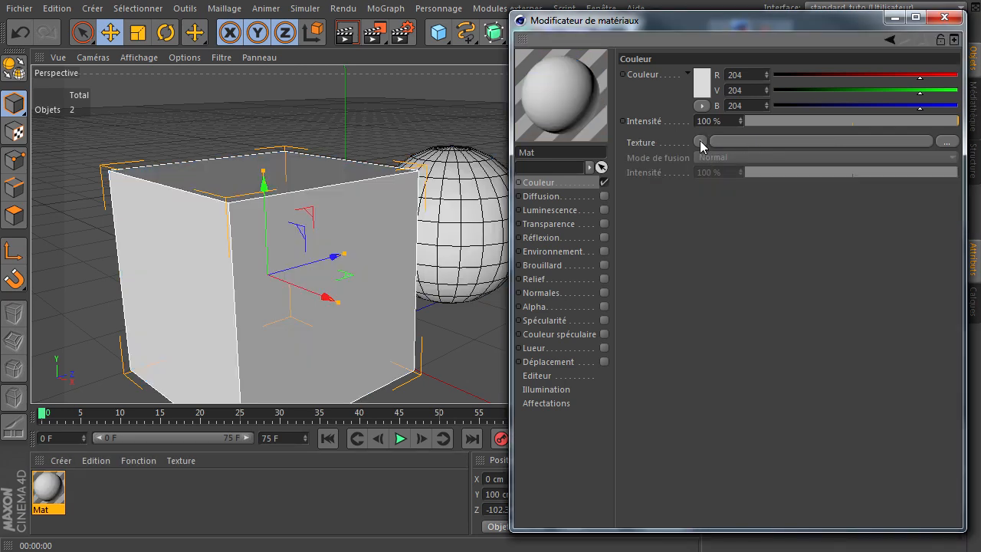
left_click(699, 141)
mouse_move(732, 458)
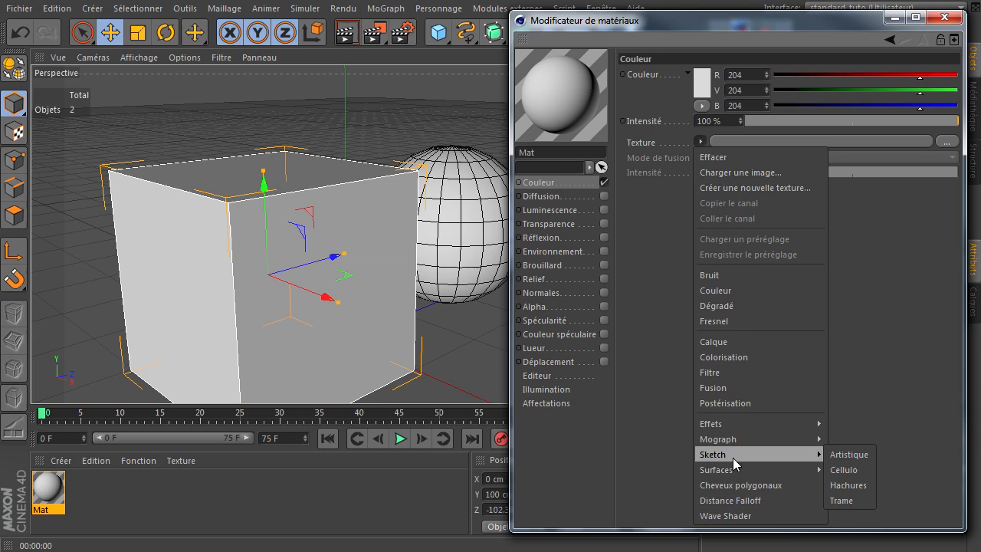
mouse_move(761, 469)
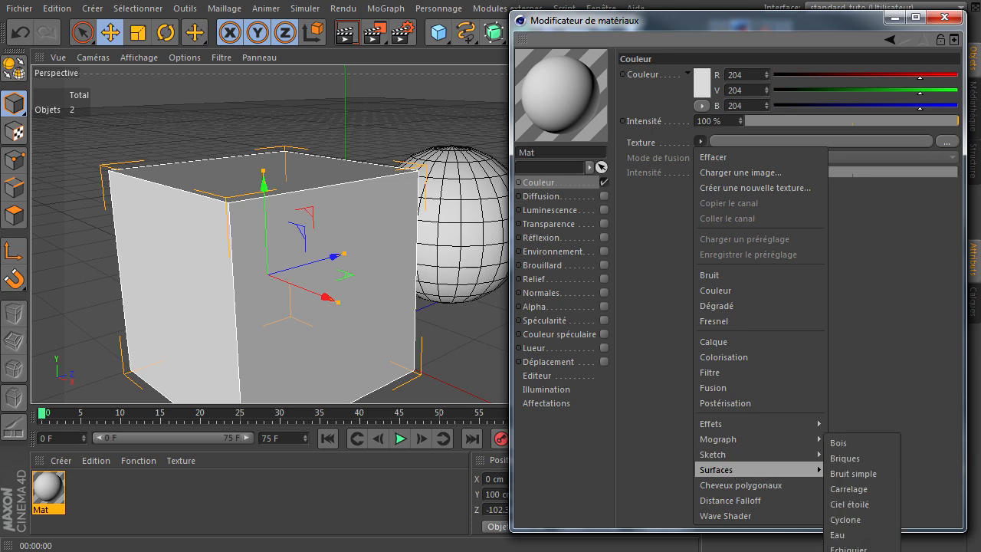
left_click(849, 550)
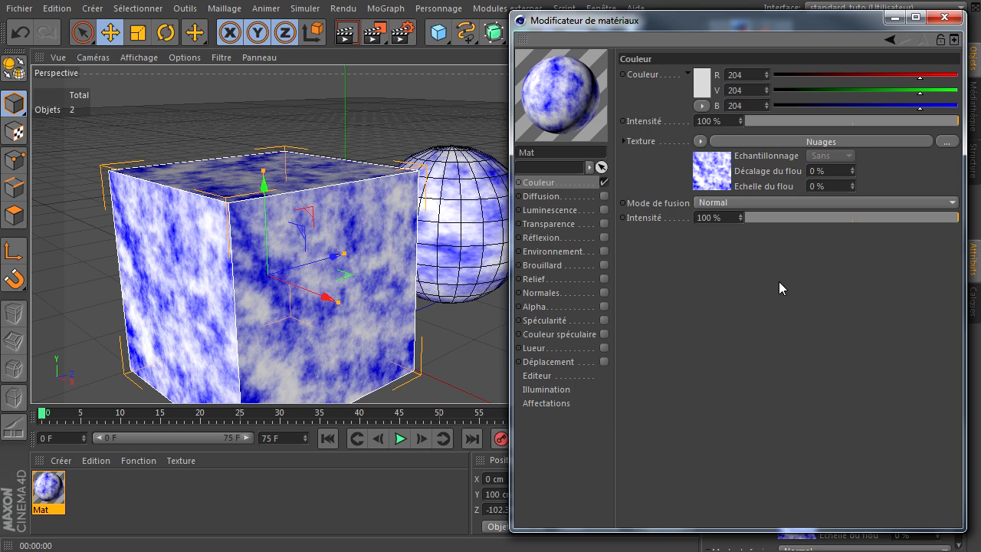
Examine the Nuages shader's parameters and the options of its preview.
left_click(750, 142)
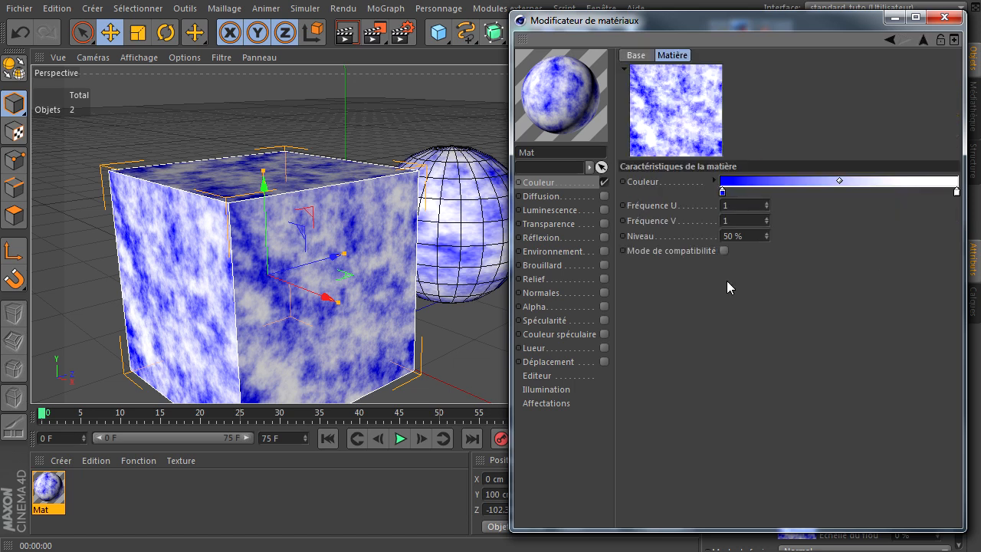
right_click(692, 111)
left_click(739, 112)
right_click(678, 107)
left_click(683, 115)
left_click(921, 42)
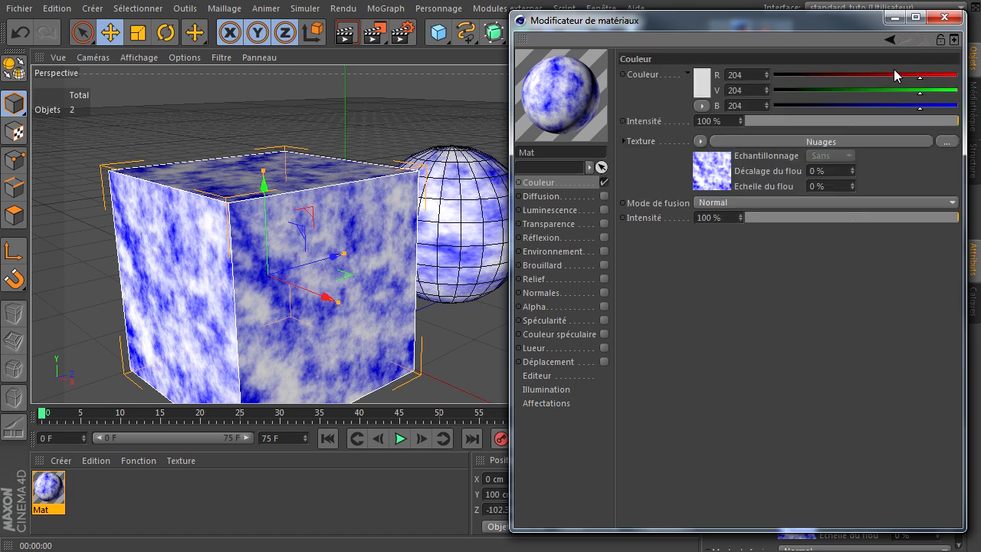
Replace the Nuages texture with the Pavement Surfaces shader and open its parameters.
left_click(699, 142)
left_click(711, 157)
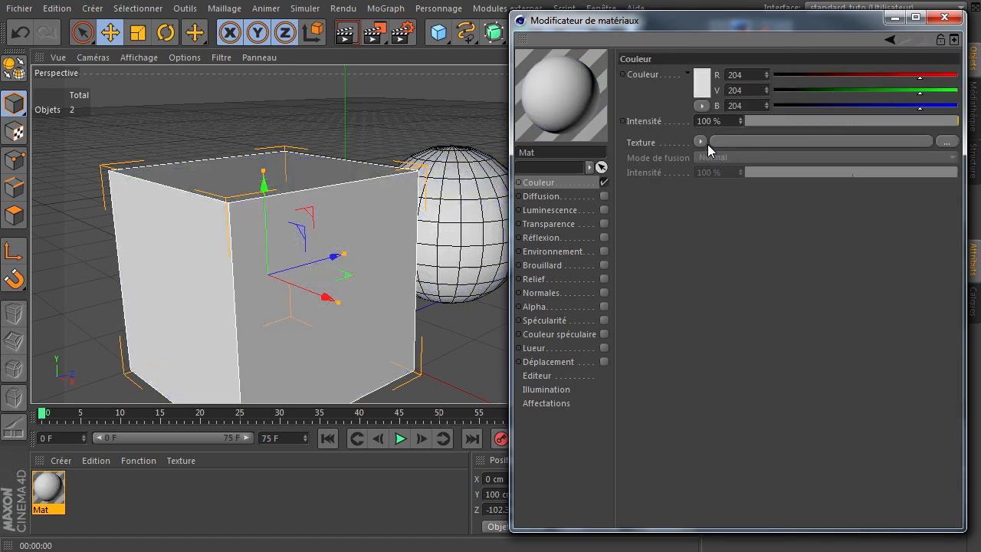
left_click(698, 142)
mouse_move(738, 473)
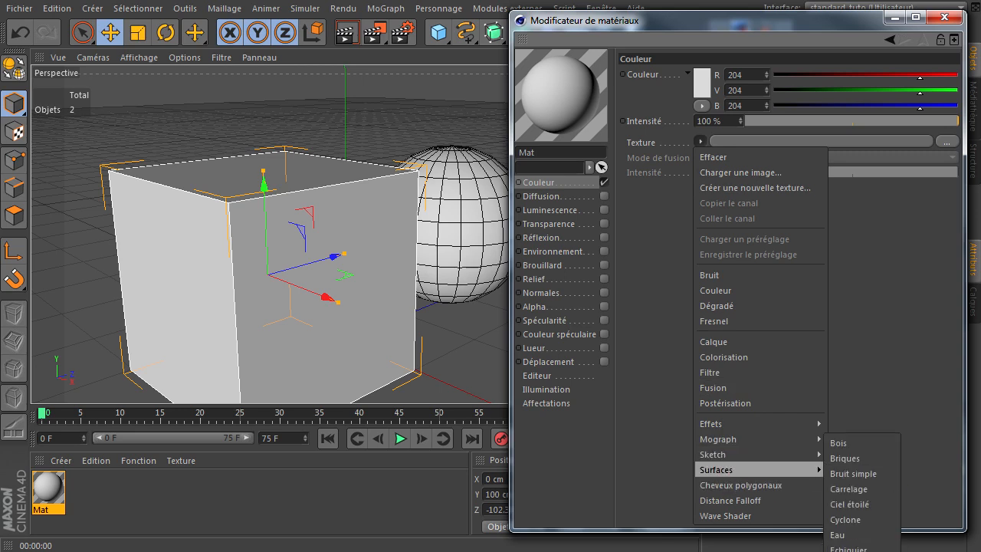
left_click(850, 550)
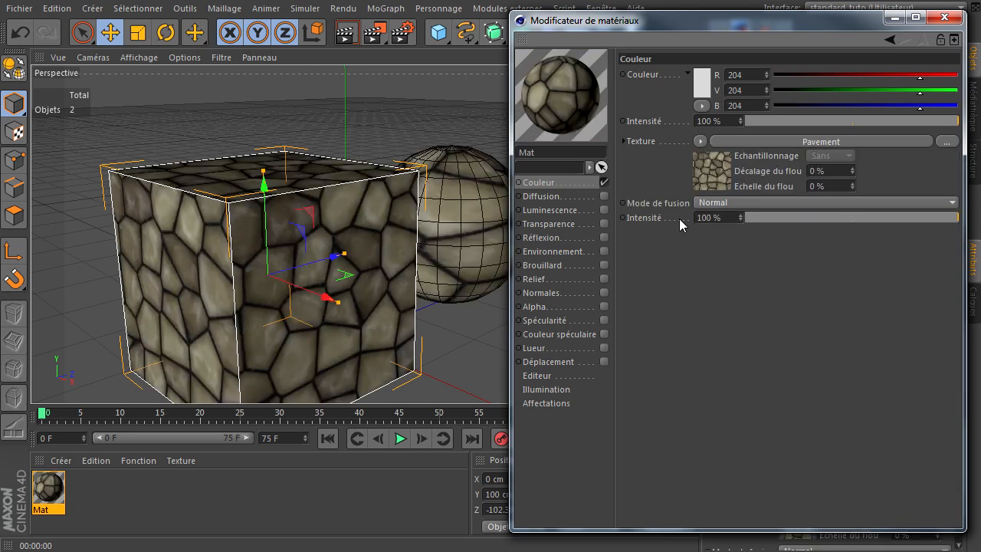
left_click(813, 141)
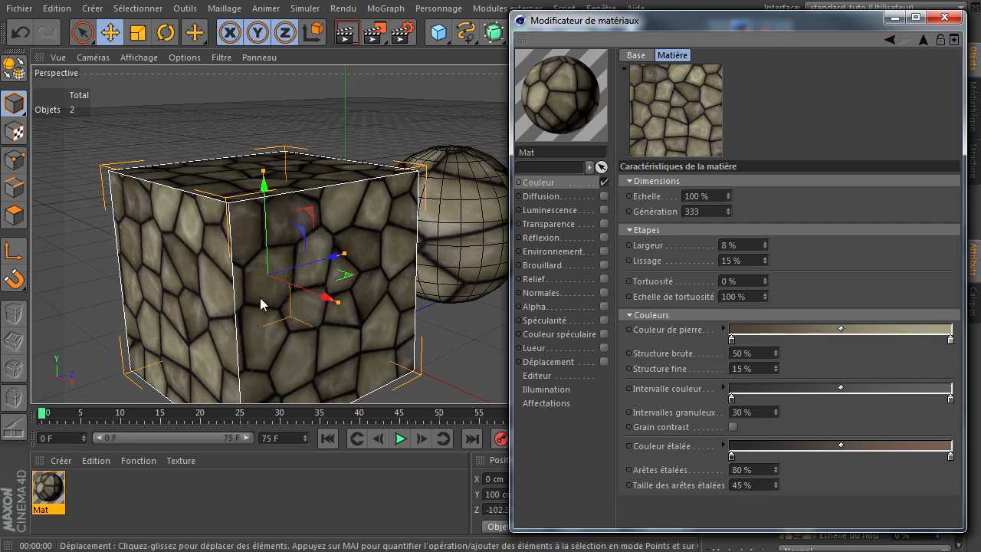
Set the Pavement shader's Génération value to 337 for a different stone layout.
left_click(717, 197)
left_click(684, 215)
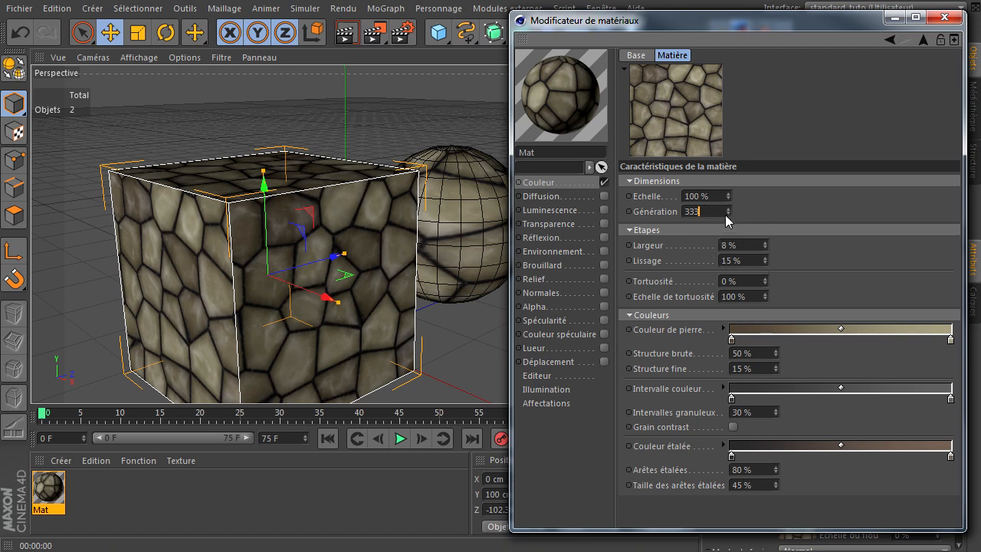
left_click(730, 209)
left_click(730, 209)
left_click(730, 209)
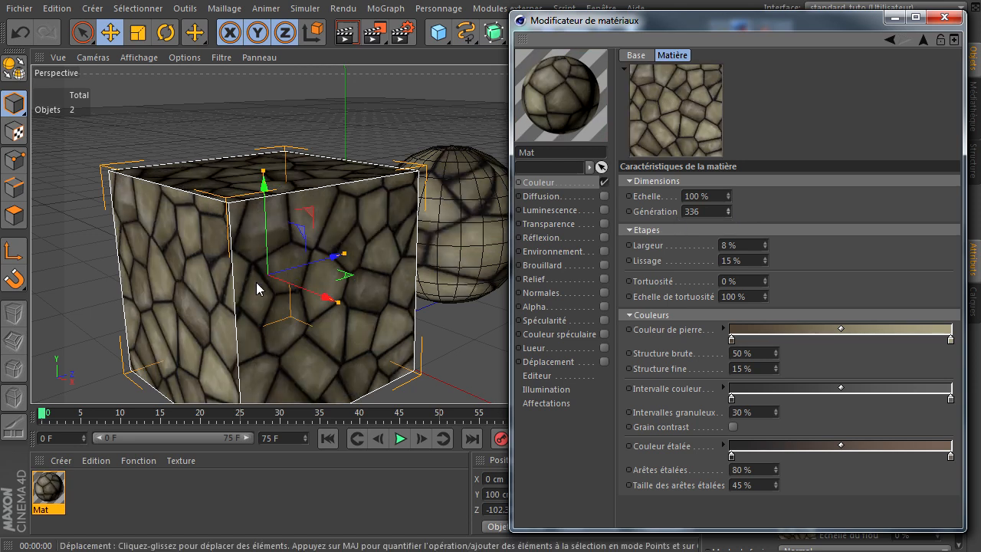
left_click(728, 208)
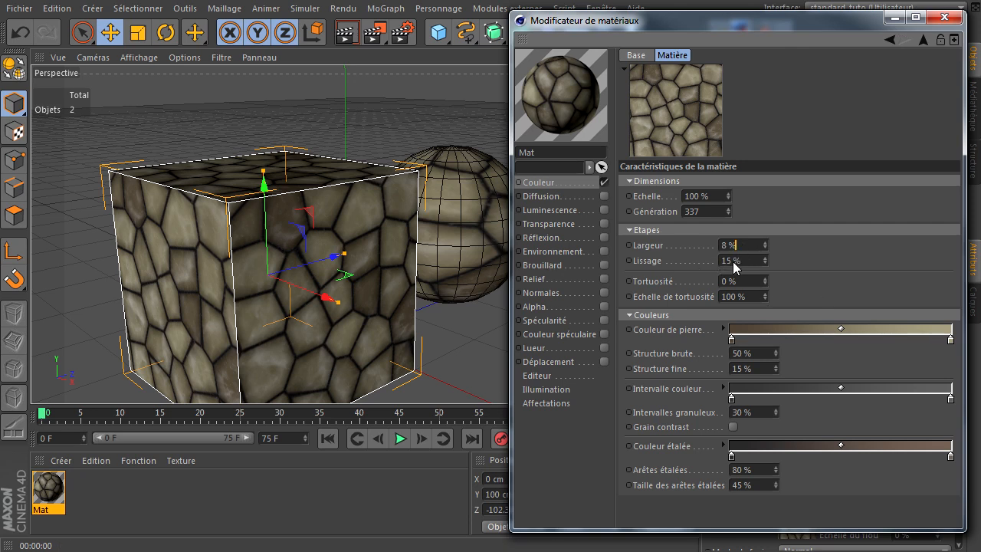
Test the Pavement shader's Largeur at 100 % and restore it to 8 %.
type("100")
key("Return")
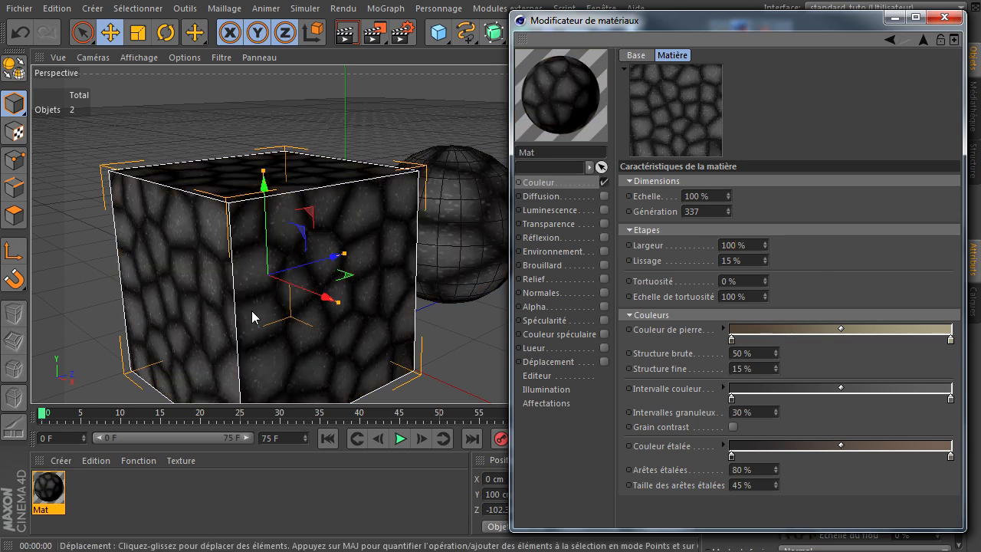
double_click(735, 245)
type("8")
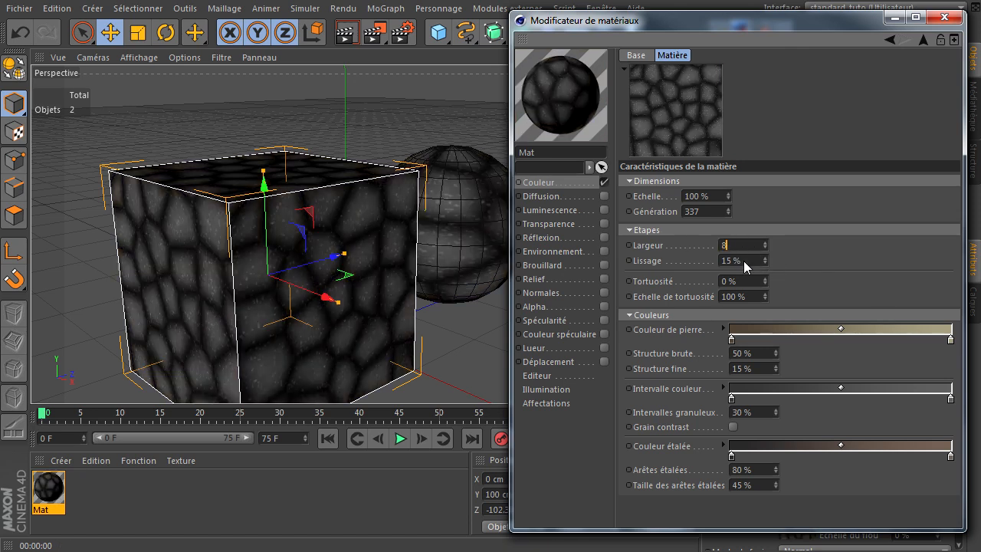
key("Return")
Try the Pavement shader with both Lissage and Largeur at 100 %.
double_click(759, 263)
type("100")
key("Return")
double_click(741, 246)
type("100")
key("Return")
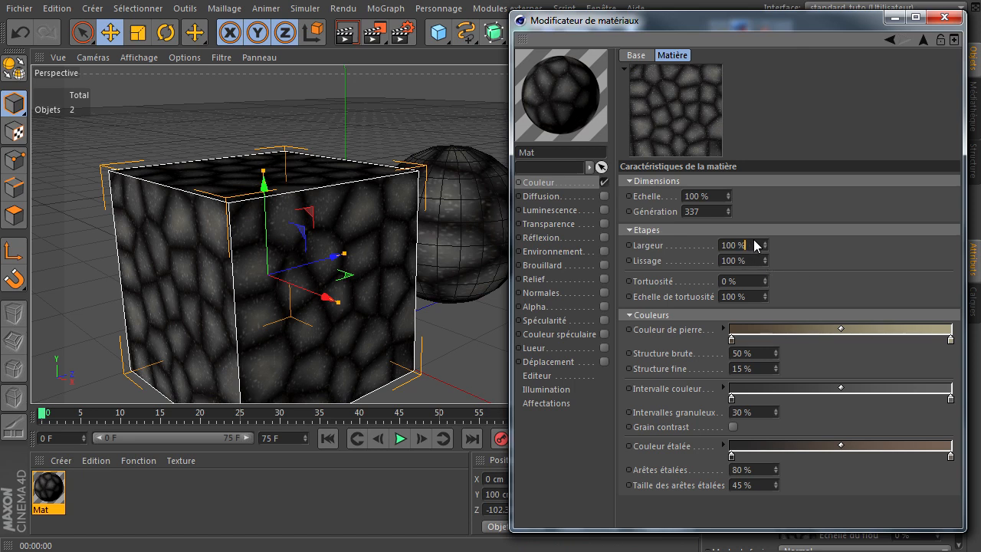
Set the Pavement shader's Largeur to 8 % and its Lissage to 50 %.
double_click(755, 245)
type("8")
double_click(755, 259)
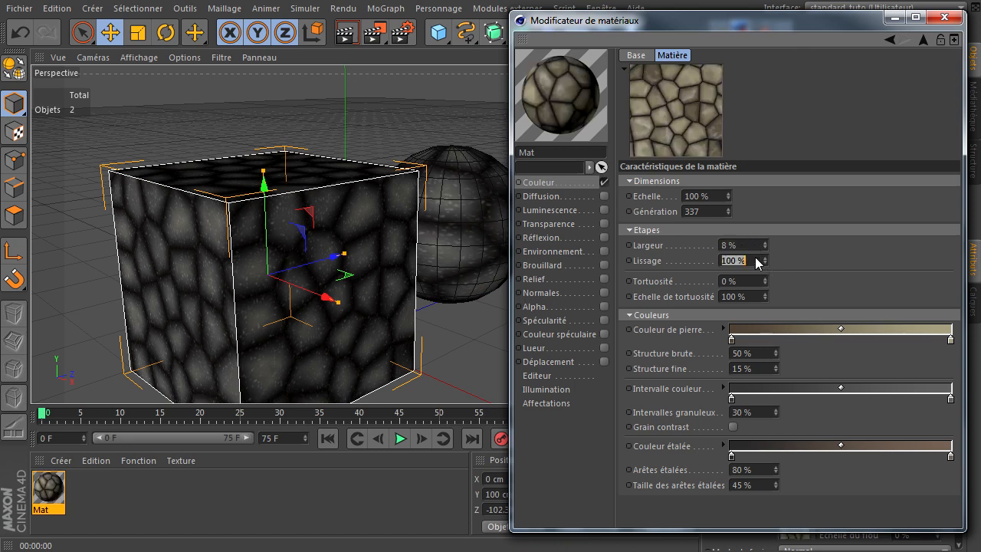
type("50")
key("Return")
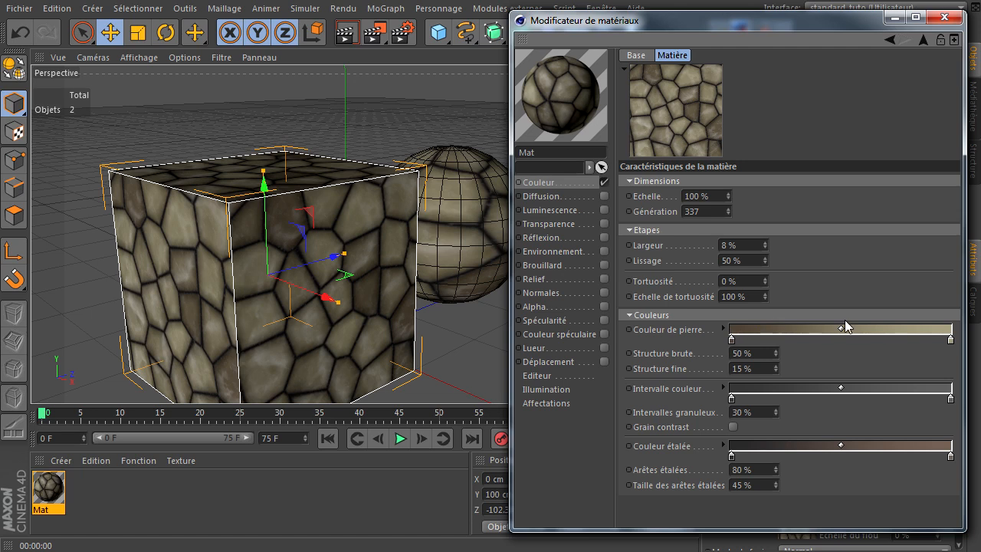
Test the Pavement shader's Tortuosité at 50 % and 100 %, and reset it to 0 %.
type("50")
key("Return")
left_click(753, 281)
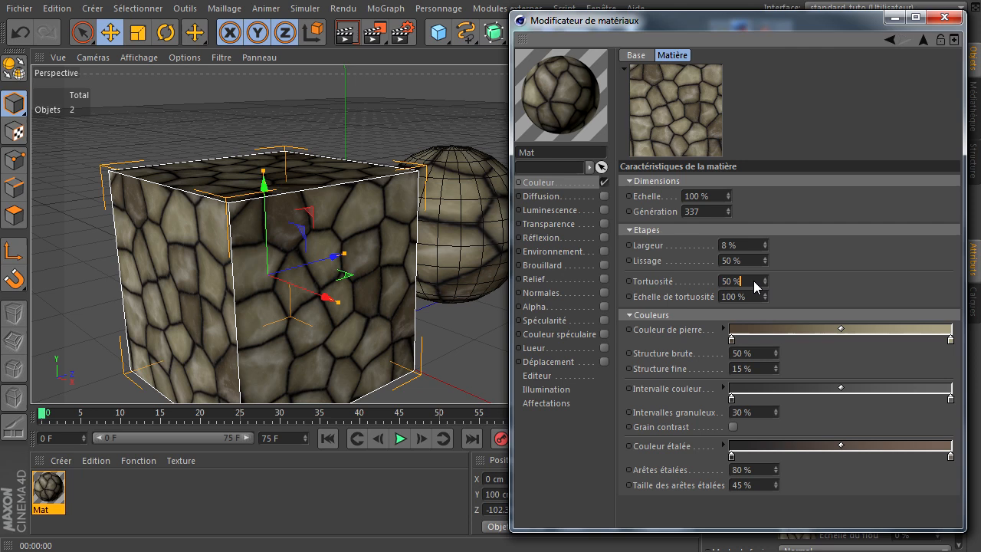
type("10")
double_click(735, 281)
type("100")
key("Return")
left_click(739, 280)
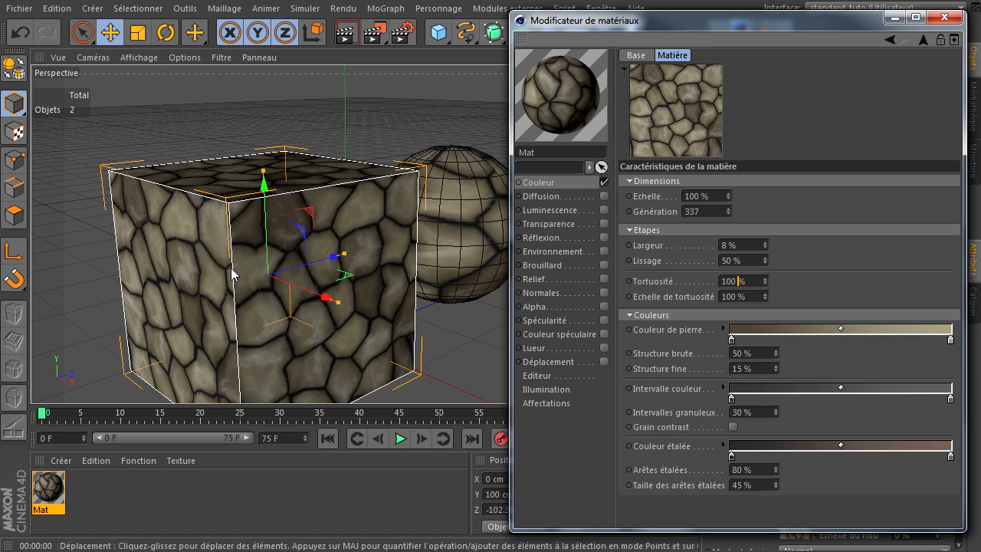
type("0")
key("Return")
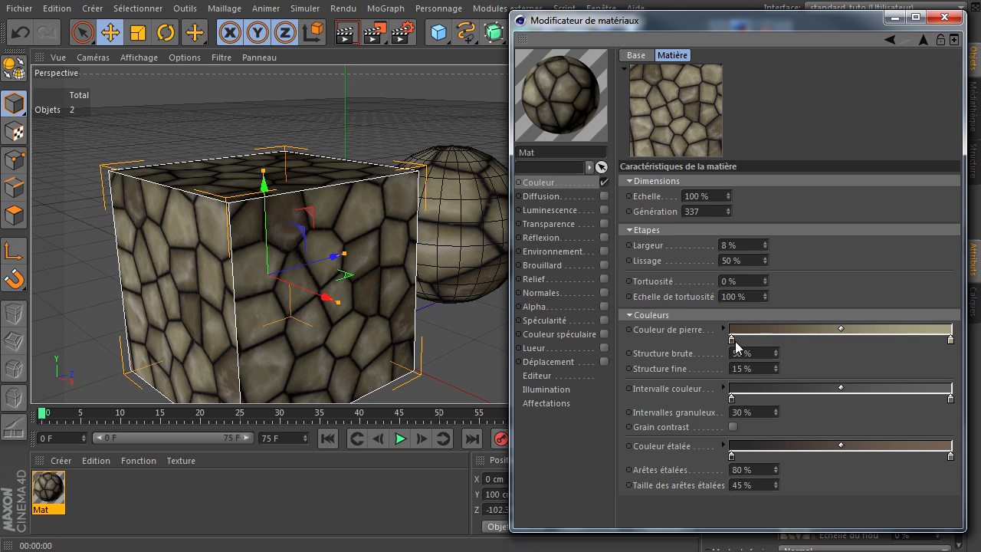
Reduce the Couleur de pierre gradient to a single knot and make it pure white.
left_click_drag(950, 338, 859, 363)
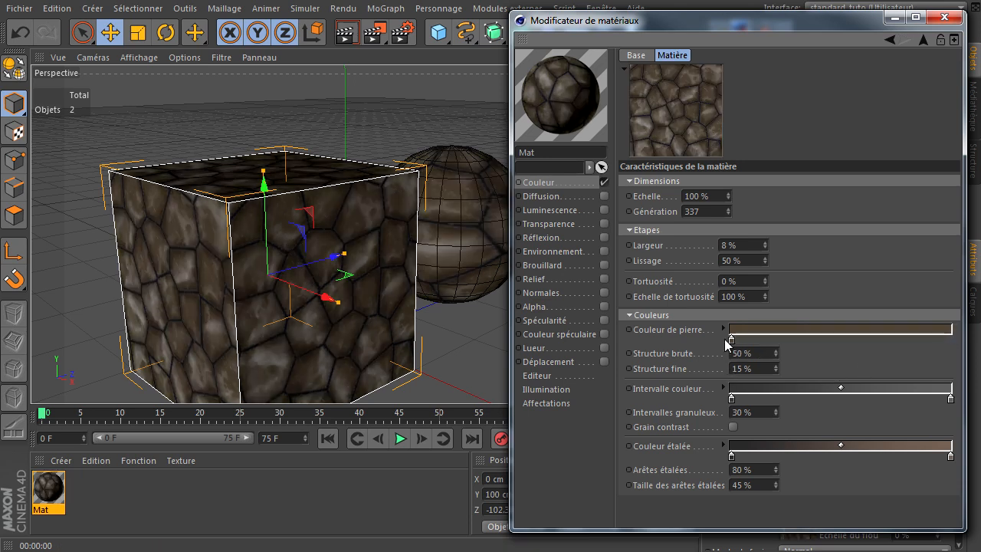
double_click(730, 340)
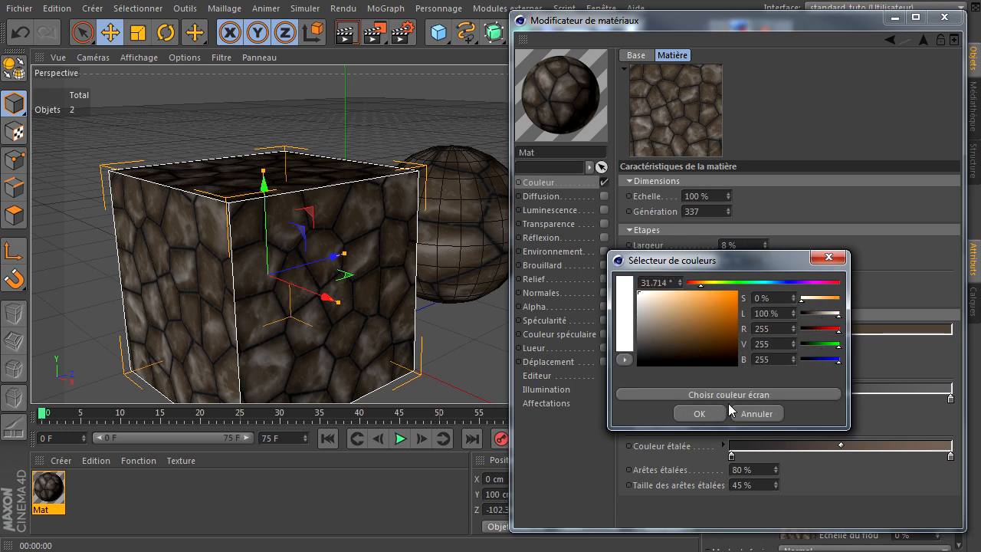
left_click(703, 414)
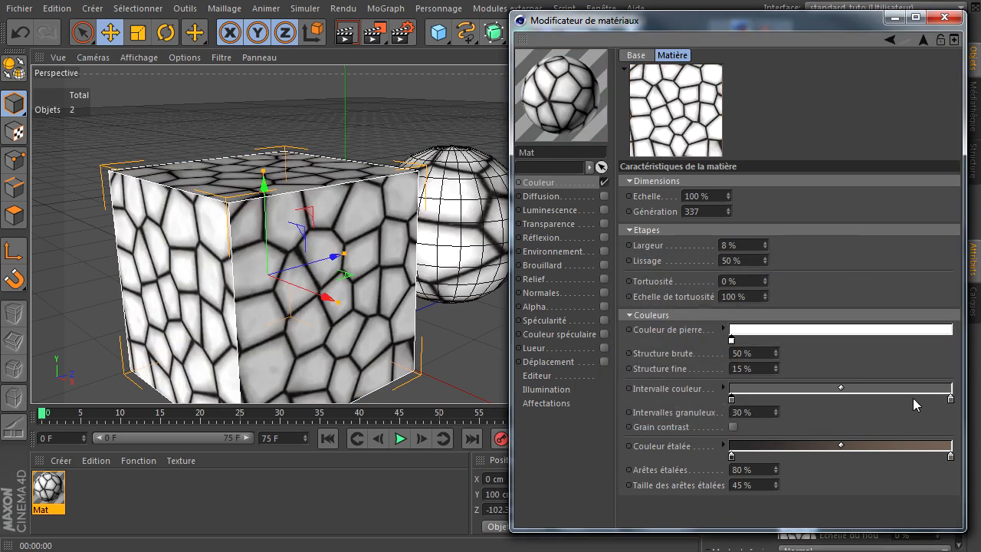
Reduce the Intervalle couleur gradient to a single knot and make it black.
left_click_drag(951, 399, 935, 437)
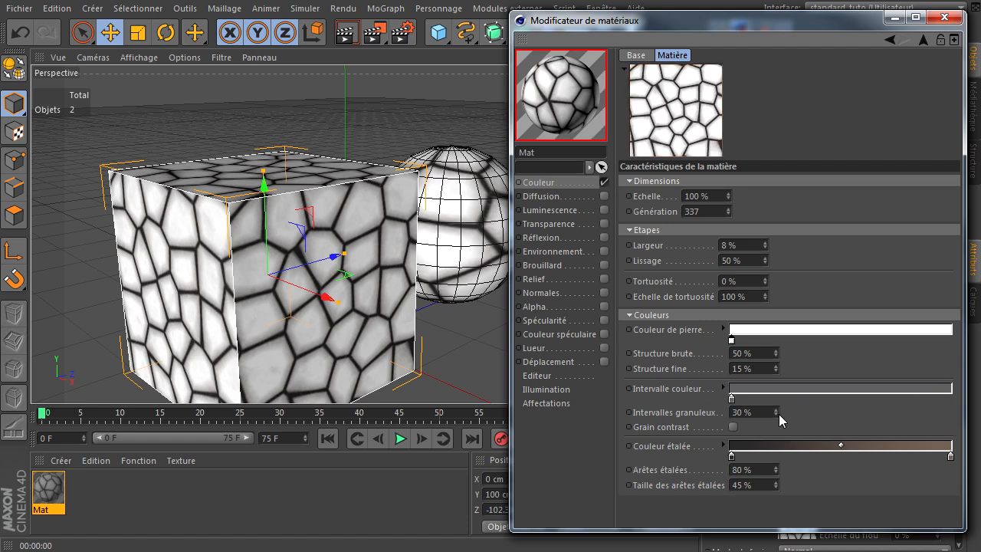
double_click(732, 399)
left_click_drag(674, 383, 638, 425)
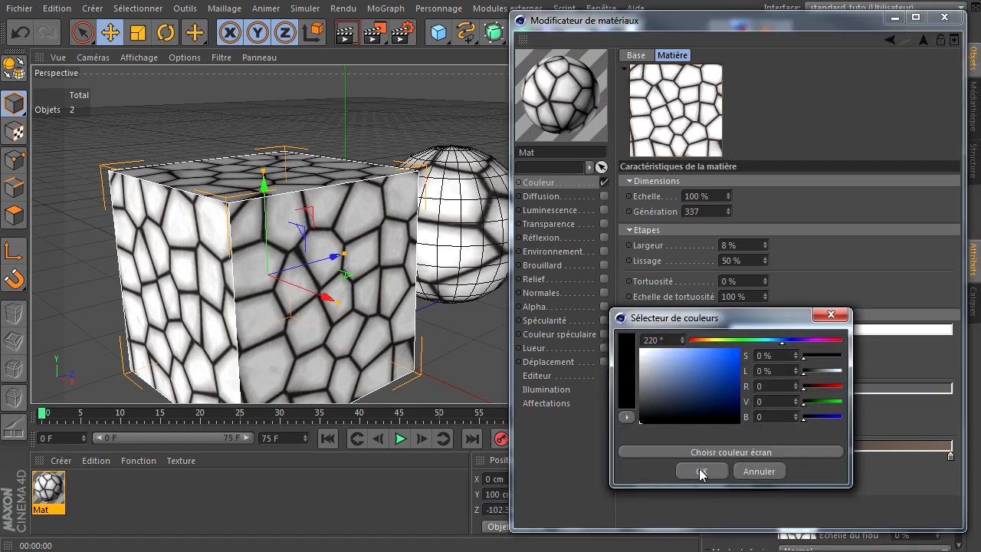
left_click(700, 472)
Reduce the Couleur étalée gradient to a single knot and make it orange, RGB 255, 89, 0.
left_click_drag(951, 457, 927, 488)
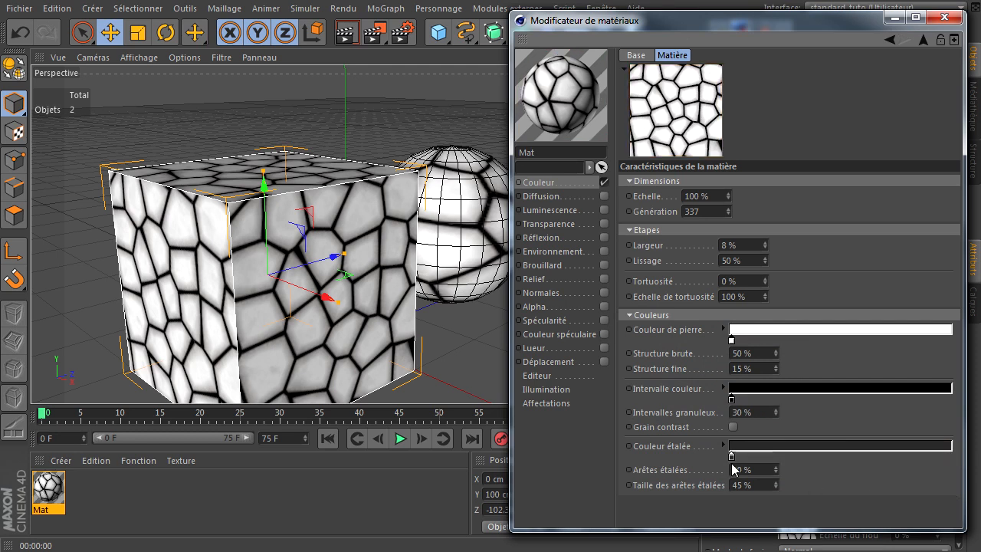
double_click(731, 457)
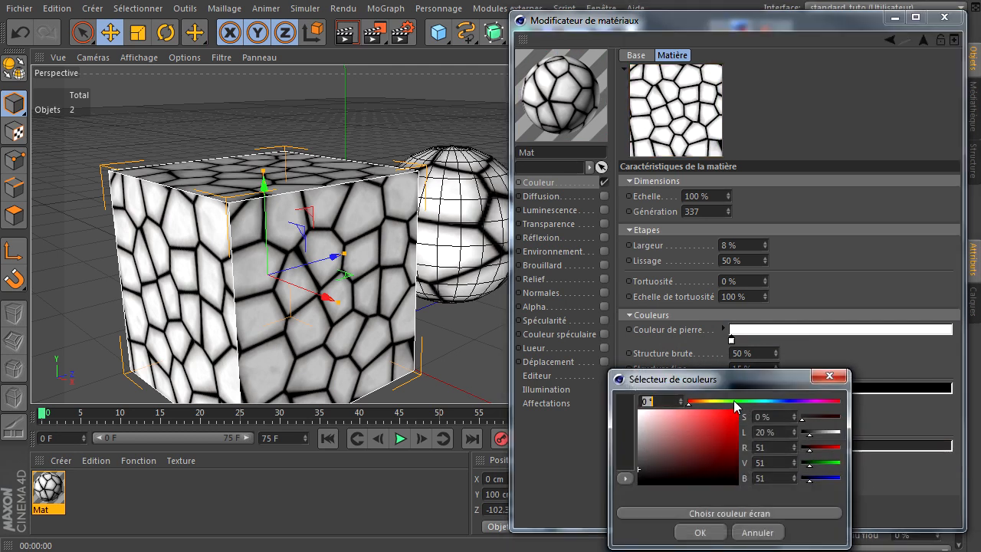
left_click(696, 401)
left_click_drag(704, 426, 739, 408)
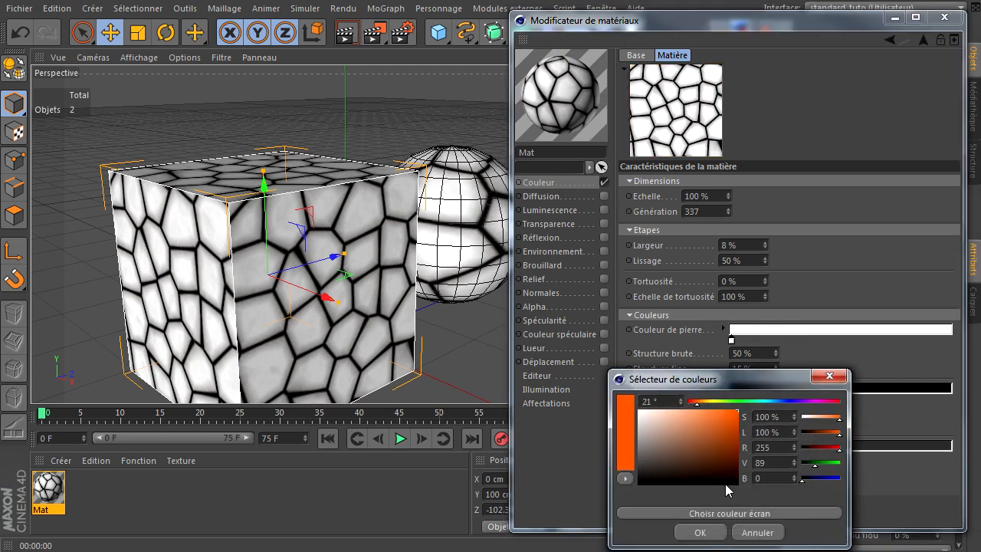
left_click(699, 531)
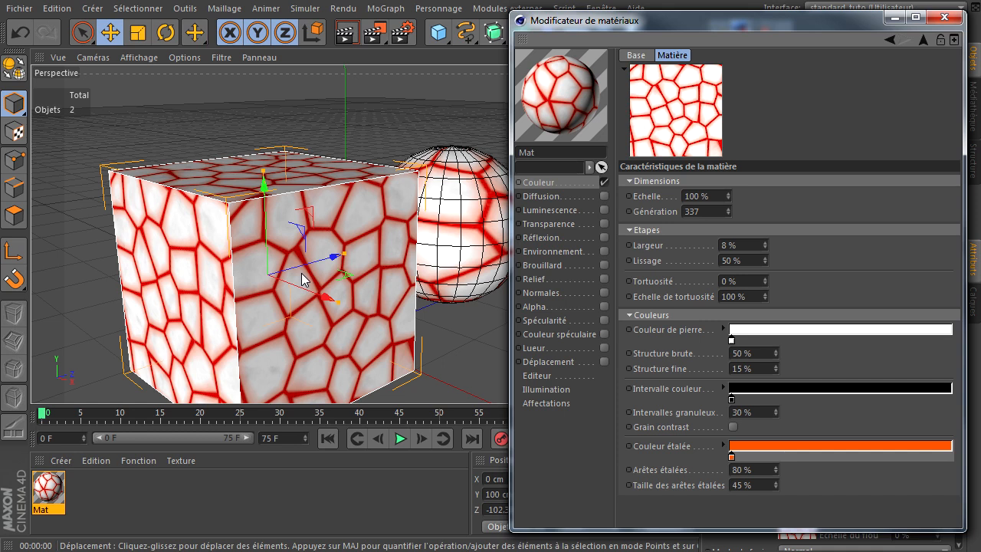
Test a low Arêtes étalées value of 4 % on the Pavement shader and raise it to 71 %.
scroll(301, 281, "up", 10)
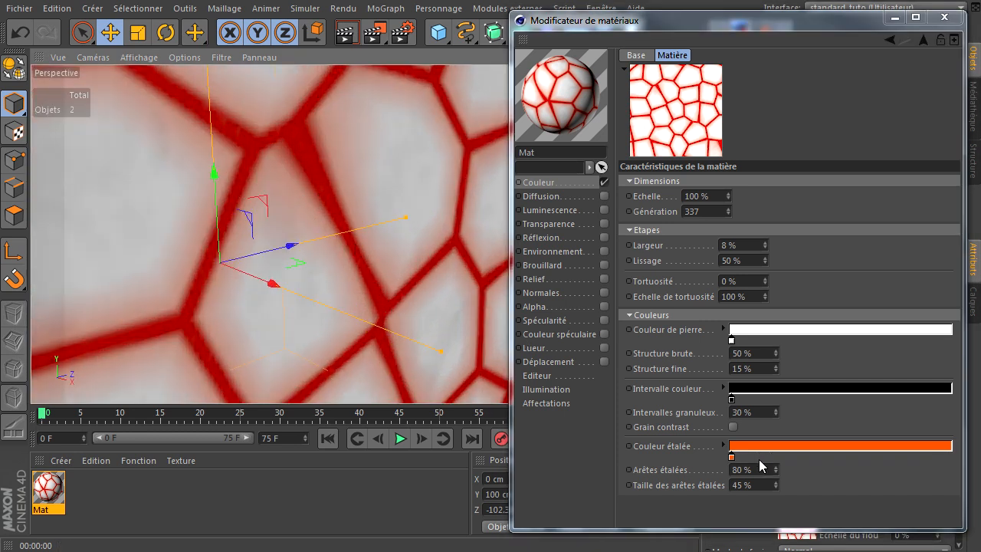
left_click_drag(775, 468, 776, 472)
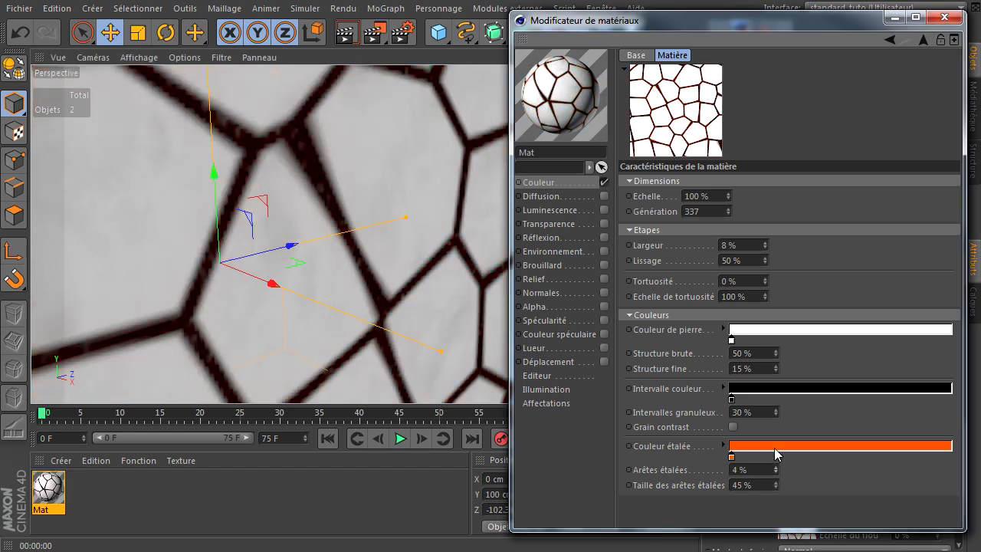
left_click_drag(776, 473, 777, 475)
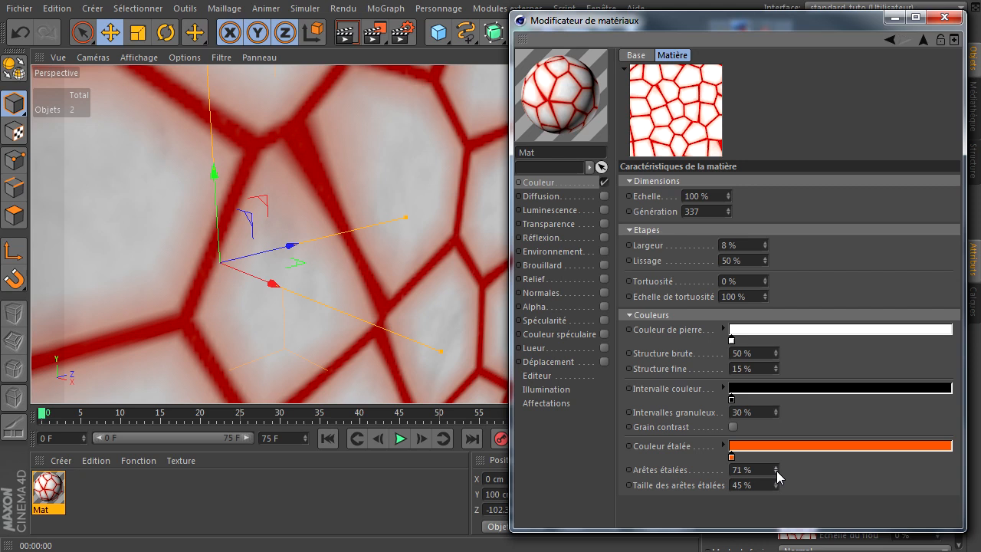
scroll(258, 338, "down", 10)
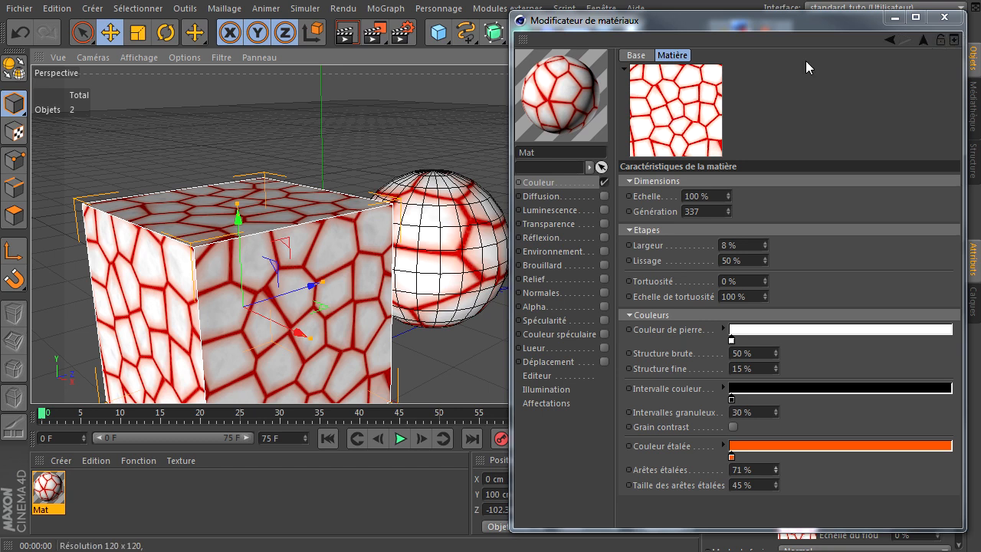
Replace the Pavement texture in Mat's Couleur channel with the Planète Surfaces shader and open its parameters.
left_click(923, 40)
left_click(700, 141)
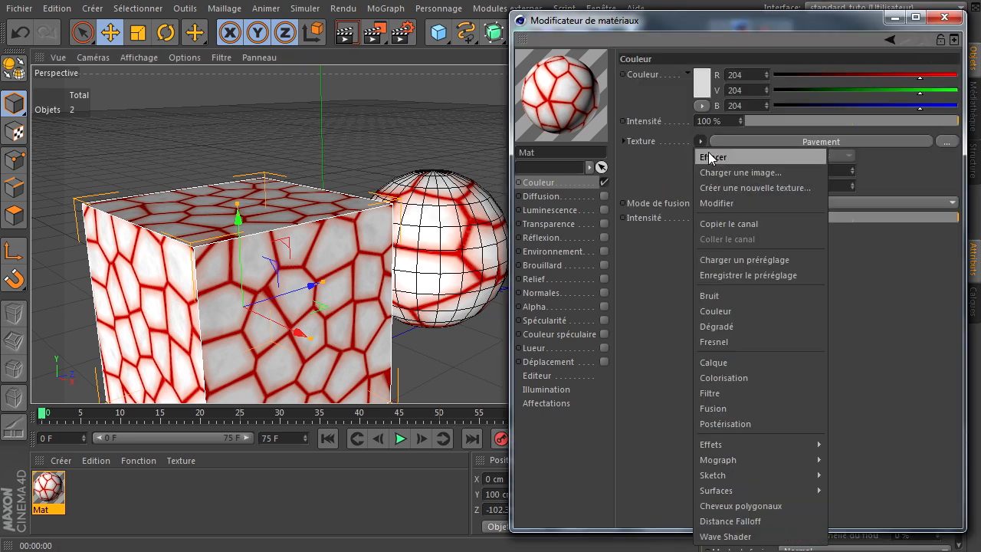
left_click(710, 156)
left_click(699, 142)
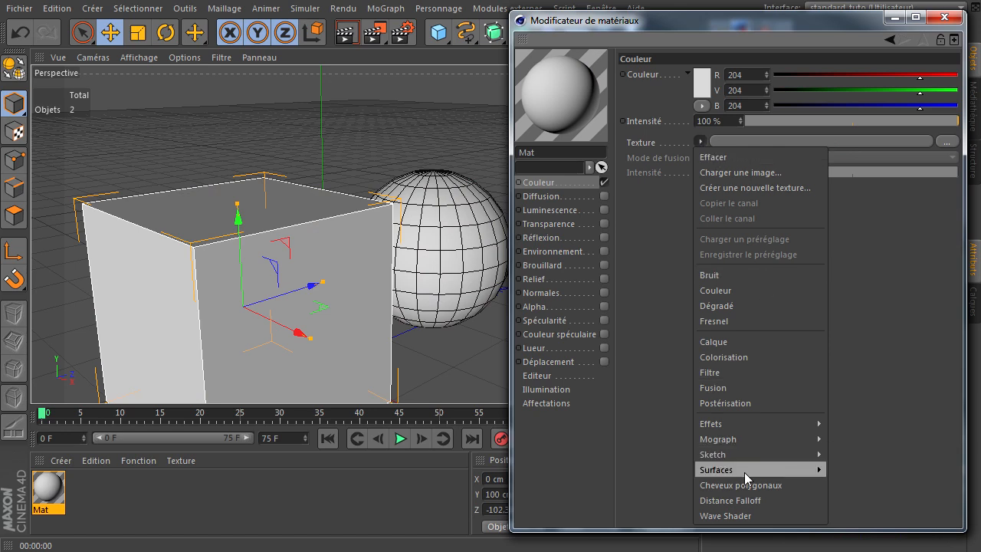
mouse_move(742, 473)
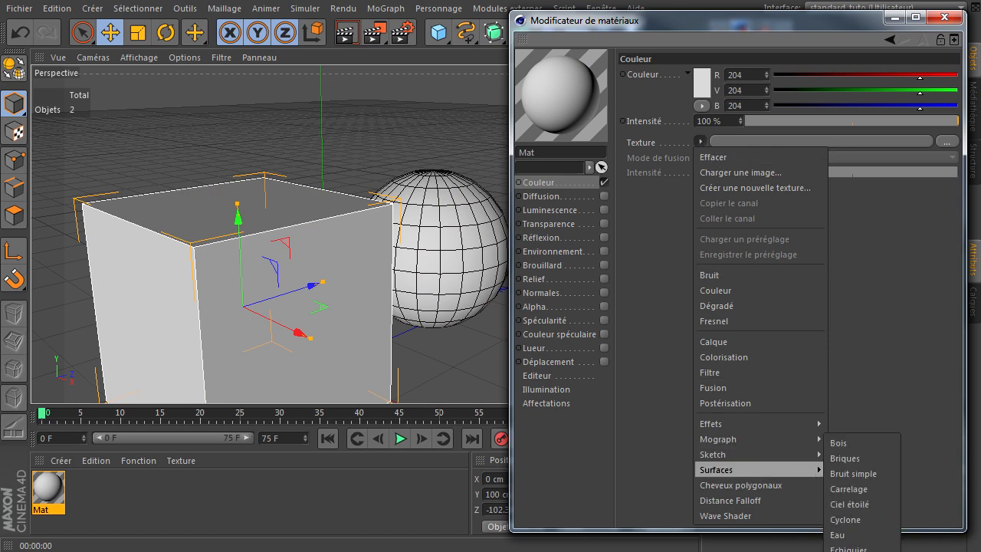
left_click(848, 550)
left_click(773, 143)
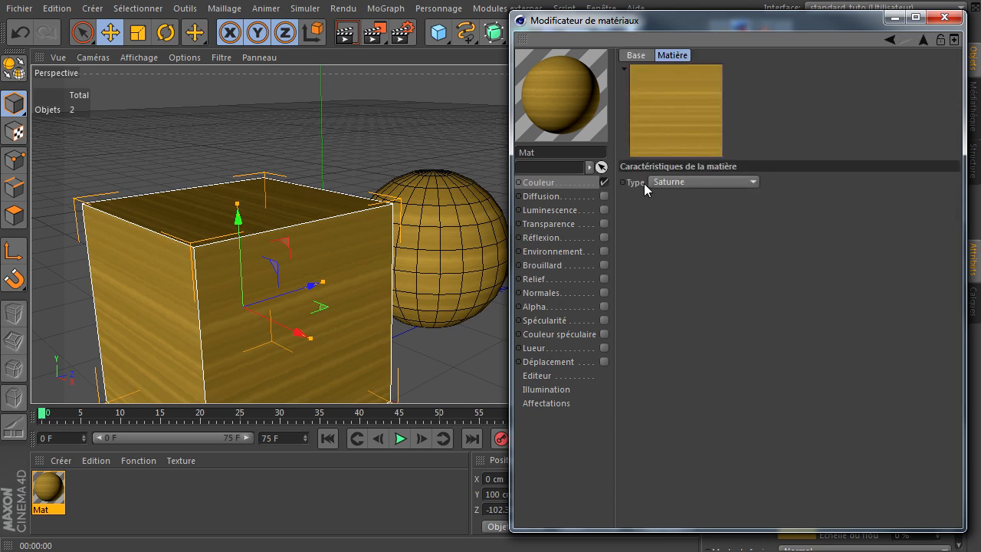
Try the Planète types Anneaux de Saturne, Uranus and Neptune, and set the type back to Saturne.
left_click(722, 181)
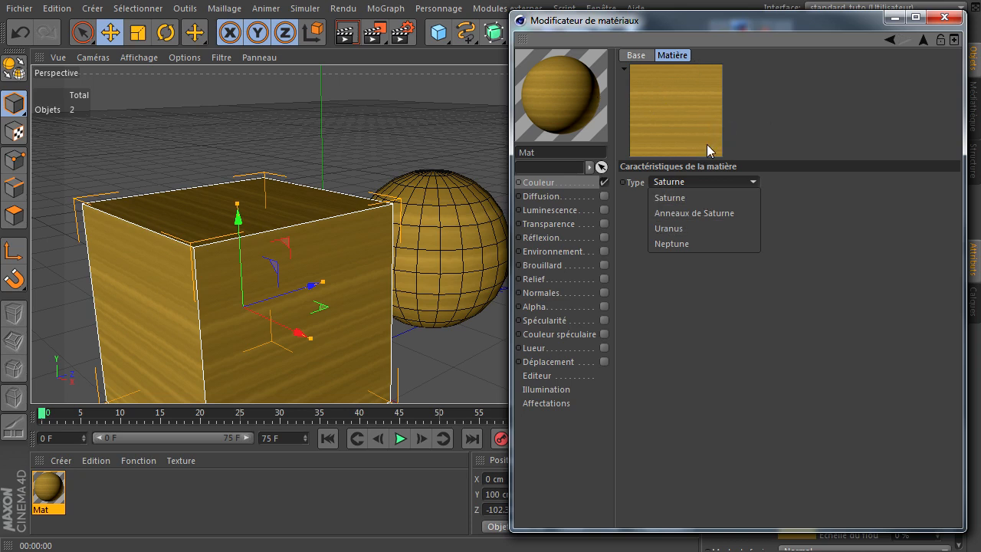
left_click(685, 213)
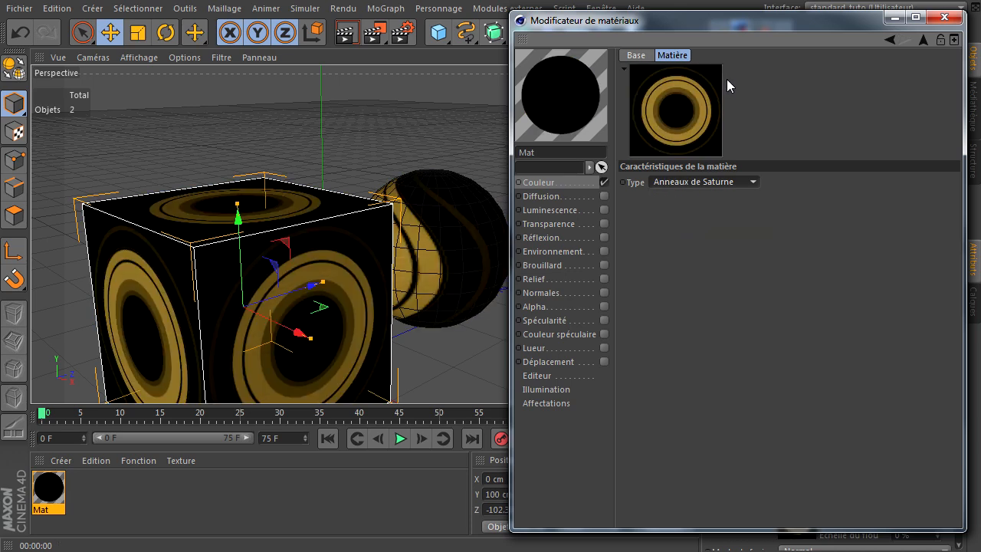
left_click(690, 185)
left_click(697, 226)
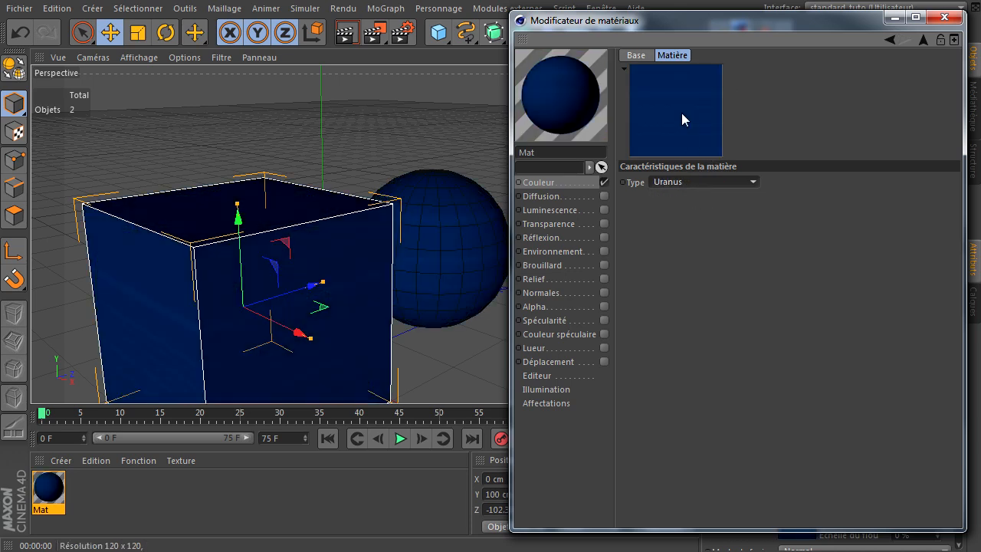
left_click(707, 183)
left_click(710, 248)
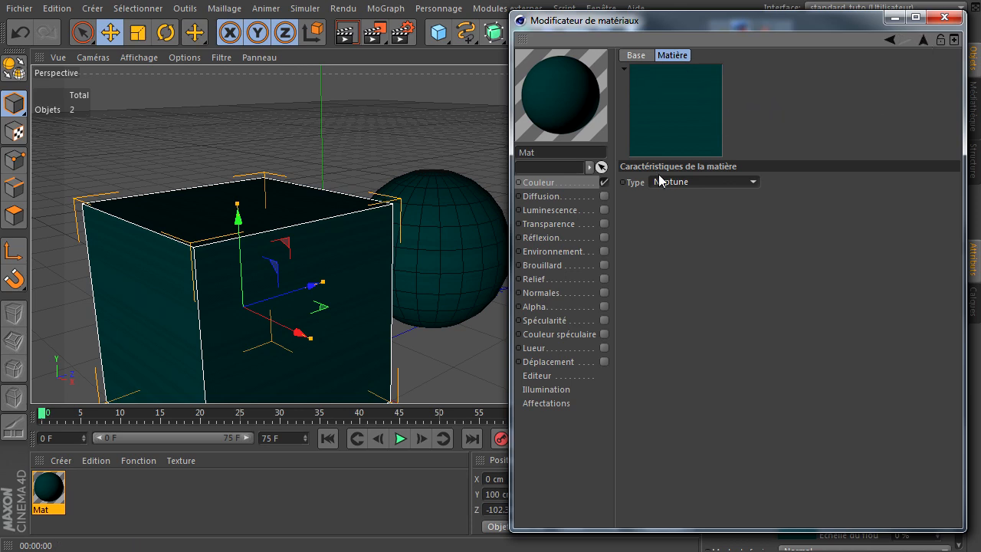
left_click(689, 182)
left_click(684, 198)
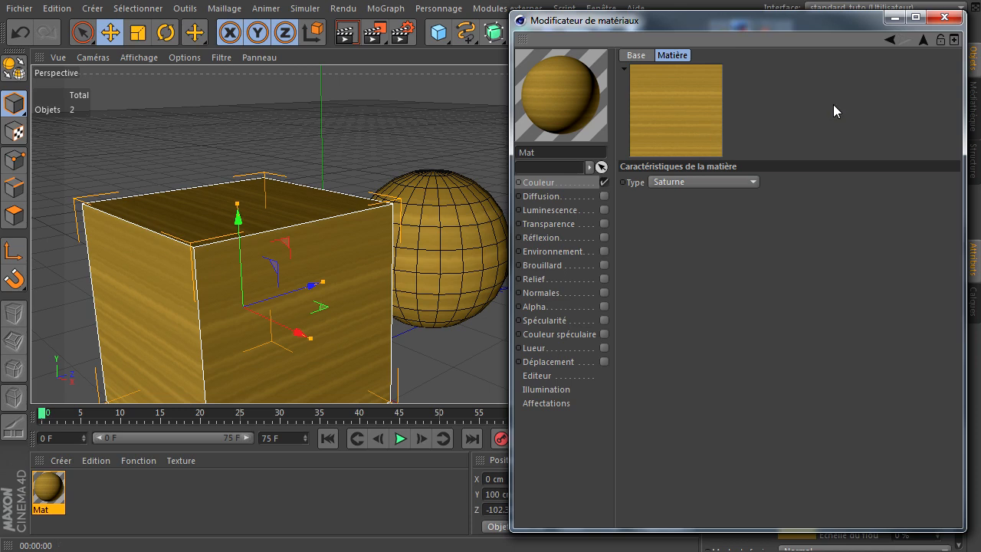
Replace the Planète texture in Mat's Couleur channel with the Planète Terre Surfaces shader and open its parameters.
left_click(922, 40)
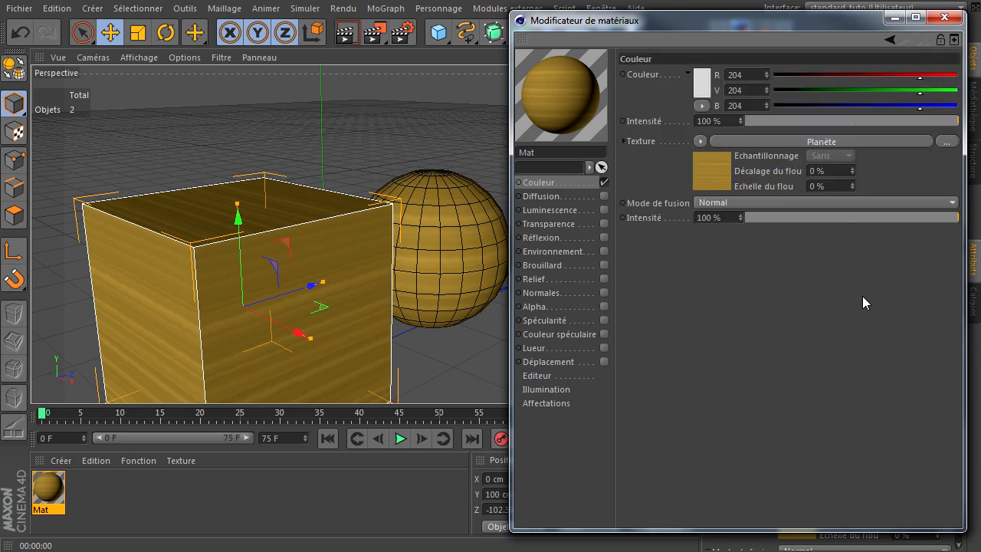
left_click(700, 141)
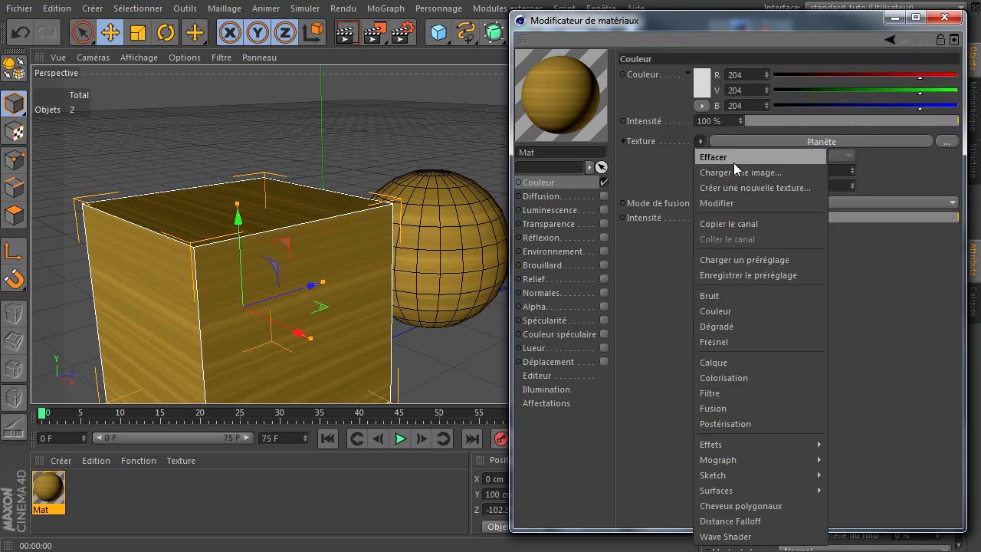
left_click(733, 159)
left_click(699, 141)
mouse_move(788, 469)
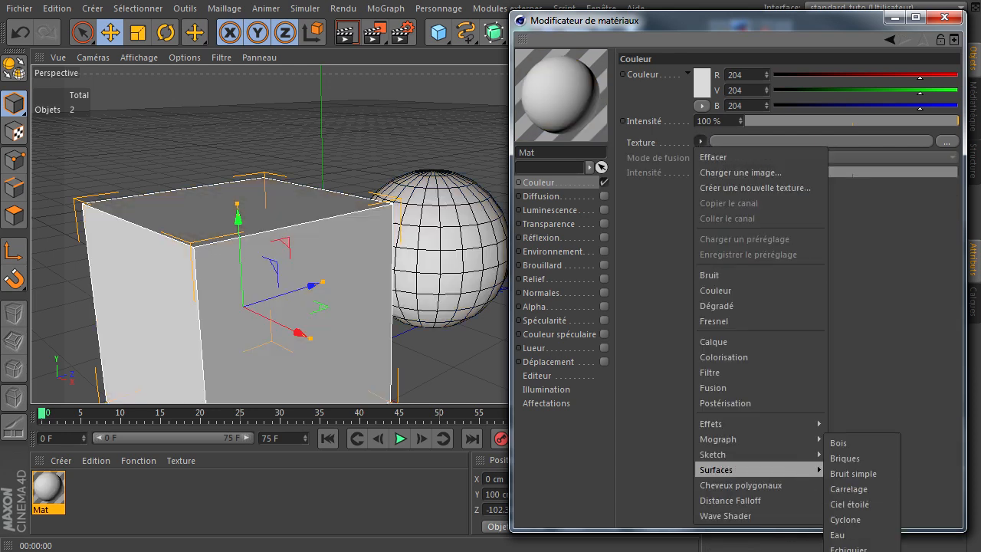
left_click(855, 550)
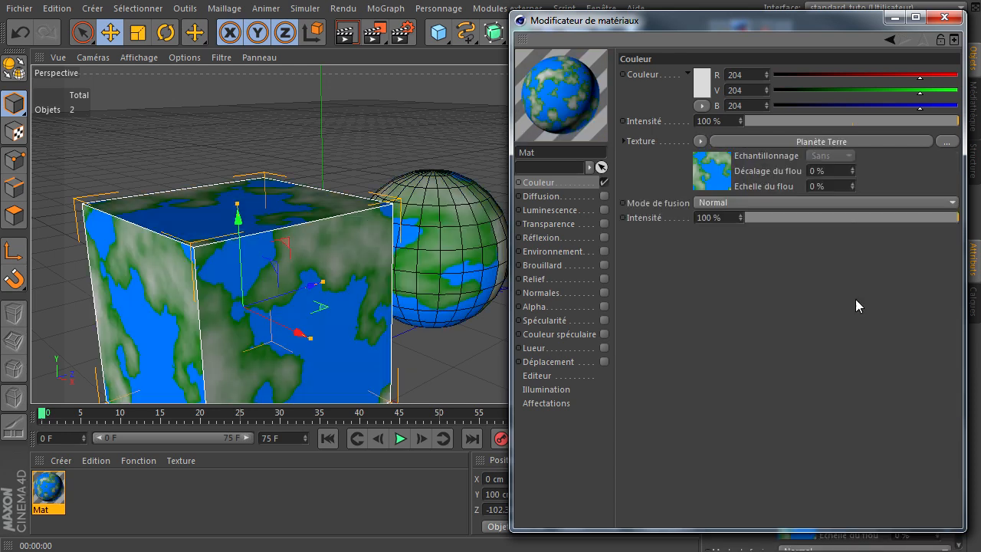
left_click(742, 139)
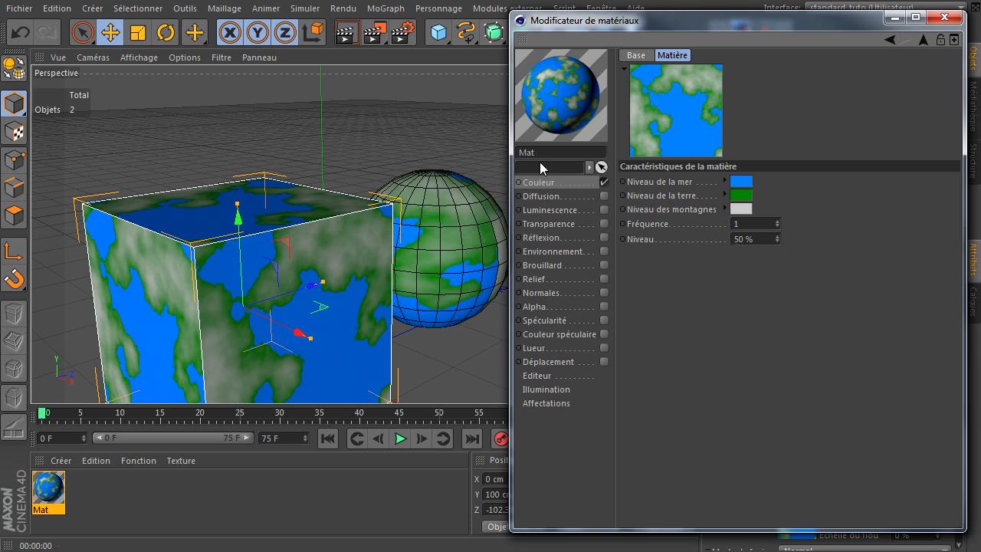
Replace the Planète Terre texture in Mat's Couleur channel with the Rouille Surfaces shader.
left_click(921, 41)
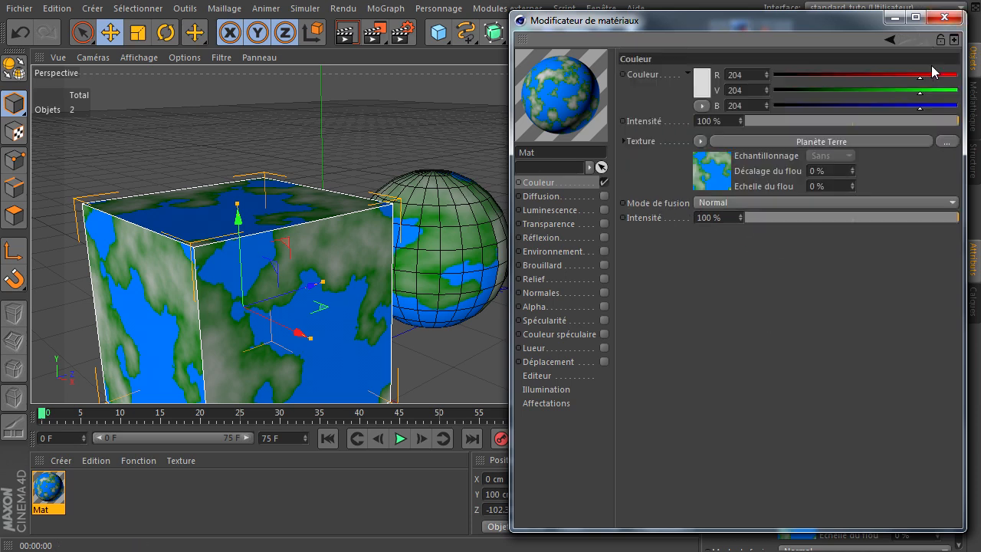
left_click(700, 141)
left_click(714, 159)
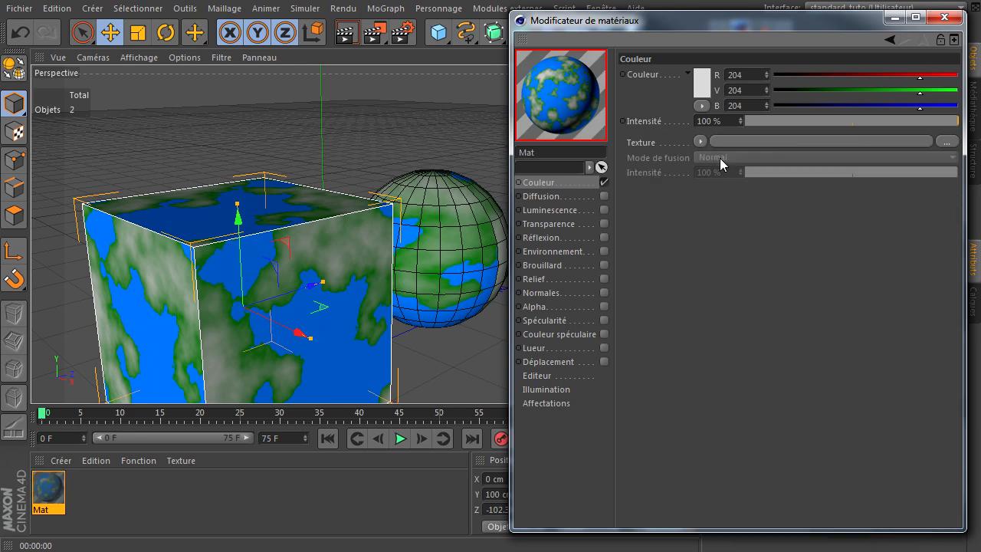
left_click(700, 141)
mouse_move(759, 469)
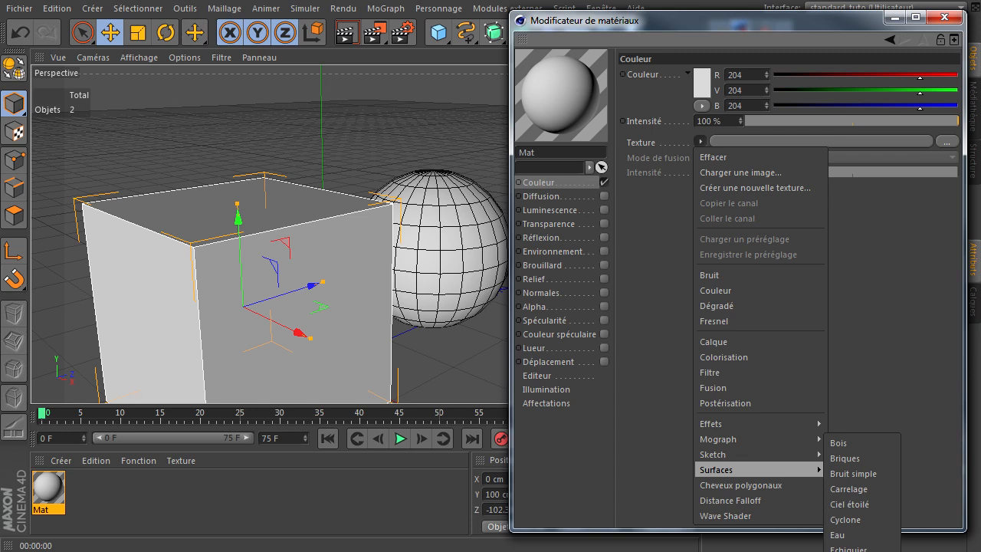
left_click(849, 551)
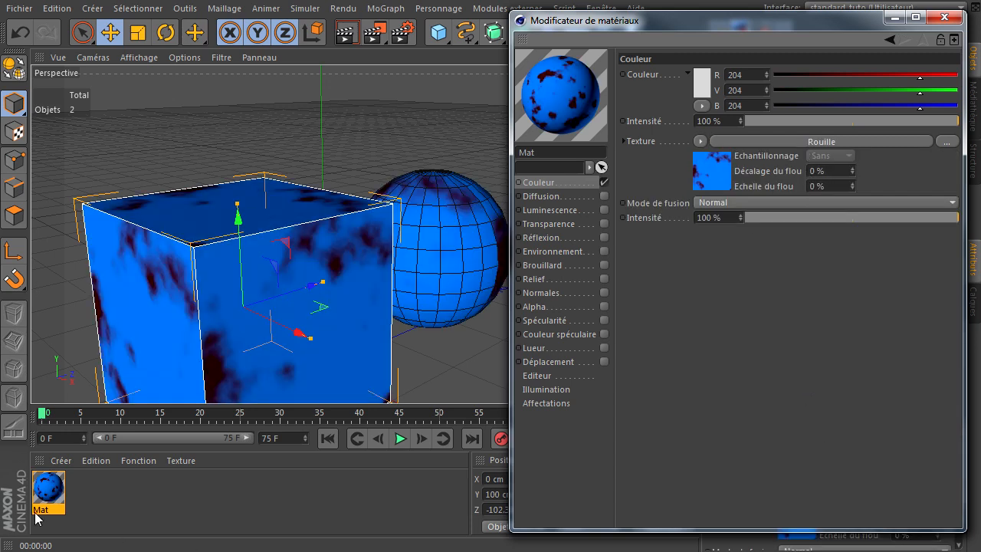
left_click(56, 461)
mouse_move(122, 505)
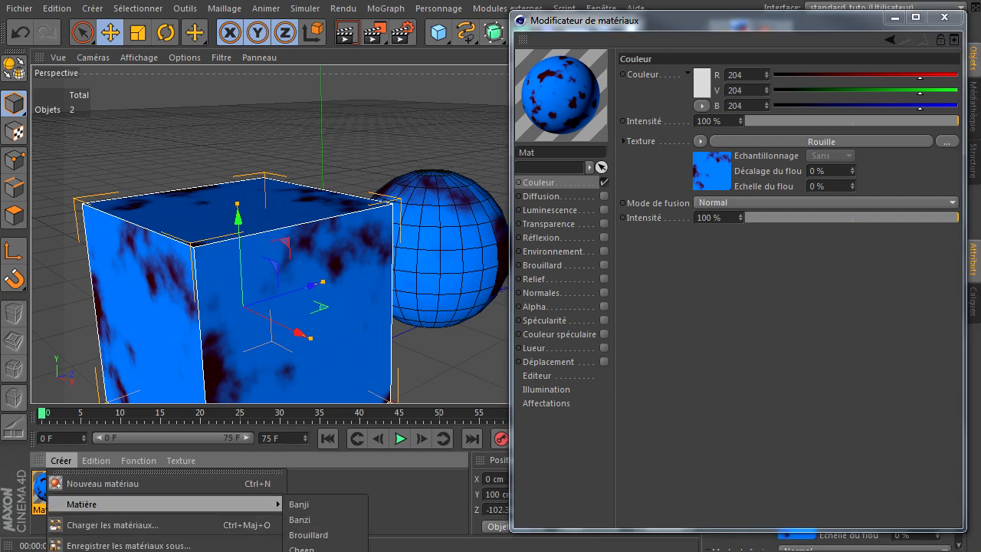
left_click(732, 266)
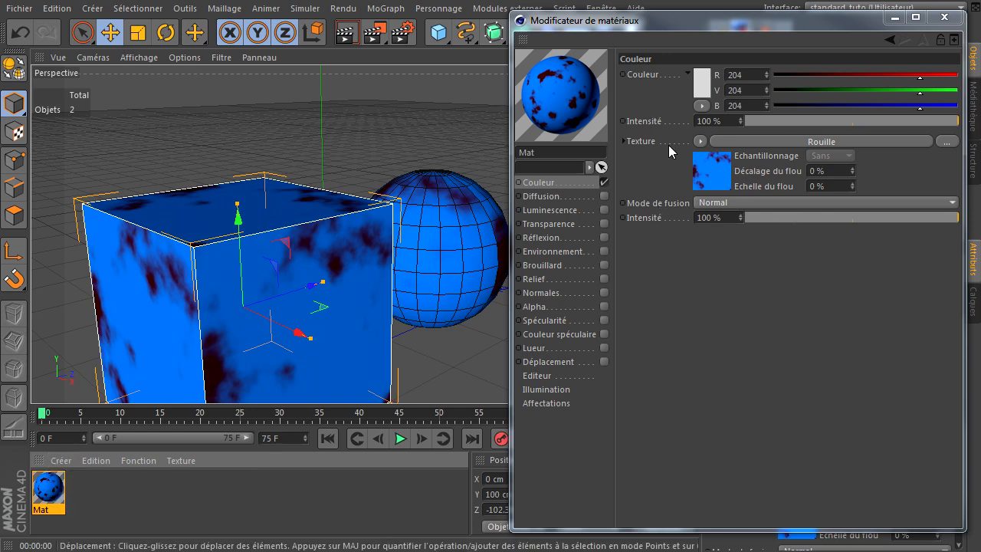
Open the Rouille shader's parameters and test its Rouille amount at 100 % and 80 %.
left_click(744, 141)
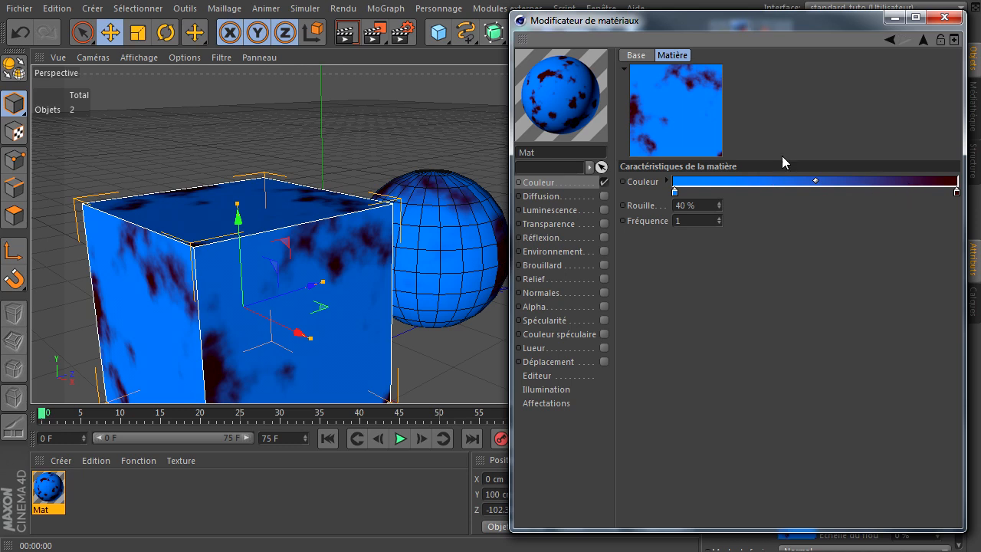
double_click(694, 205)
type("100")
key("Return")
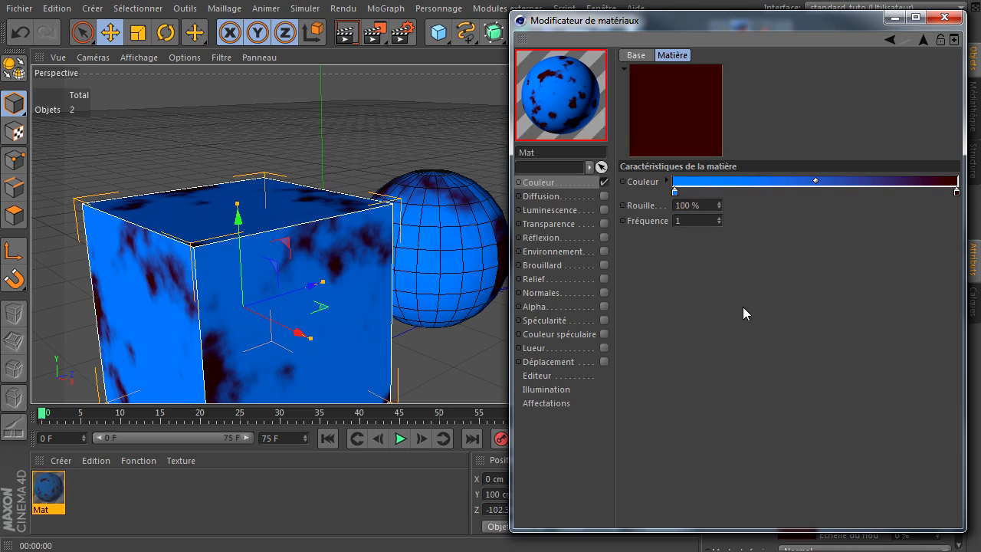
double_click(694, 205)
type("80")
key("Return")
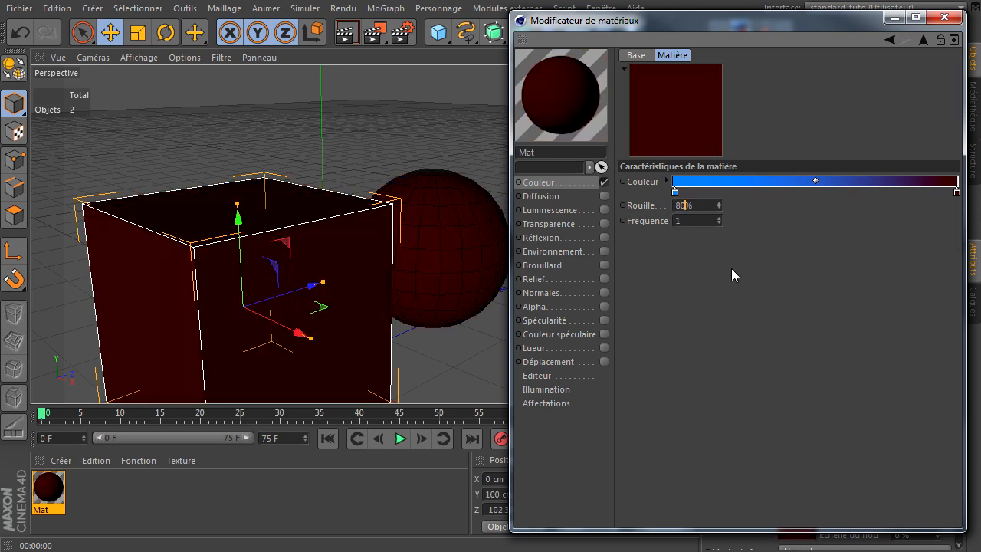
Test low Rouille amounts of 10 % and 20 % on the shader.
double_click(701, 205)
type("10")
key("Return")
left_click_drag(703, 206, 673, 205)
type("20")
key("Return")
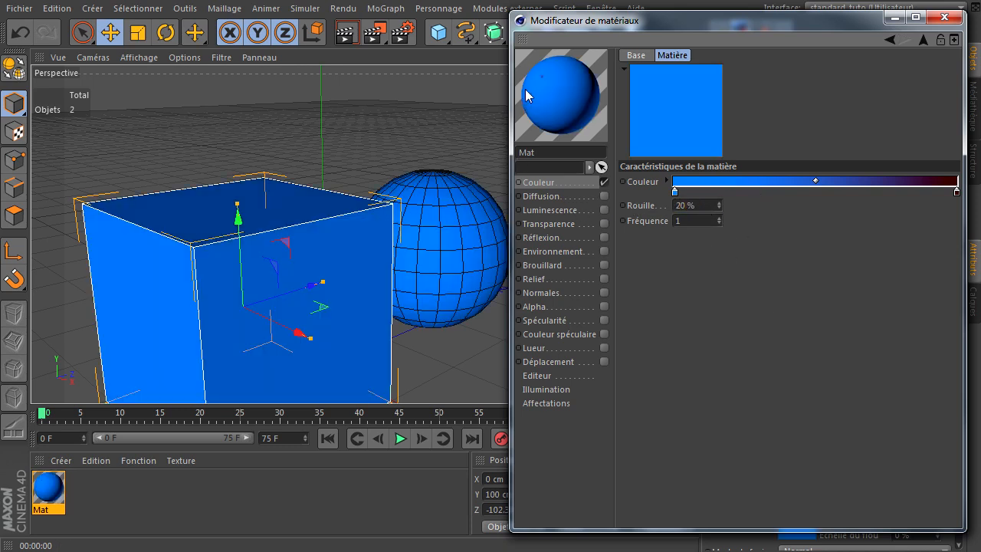
Try a Rouille amount of 30 %, raise it to 55 %, and lower Fréquence to 0.75.
left_click_drag(709, 206, 603, 216)
type("30")
key("Return")
mouse_move(720, 204)
left_mouse_down()
mouse_move(718, 178)
mouse_move(720, 226)
mouse_move(724, 218)
left_mouse_up()
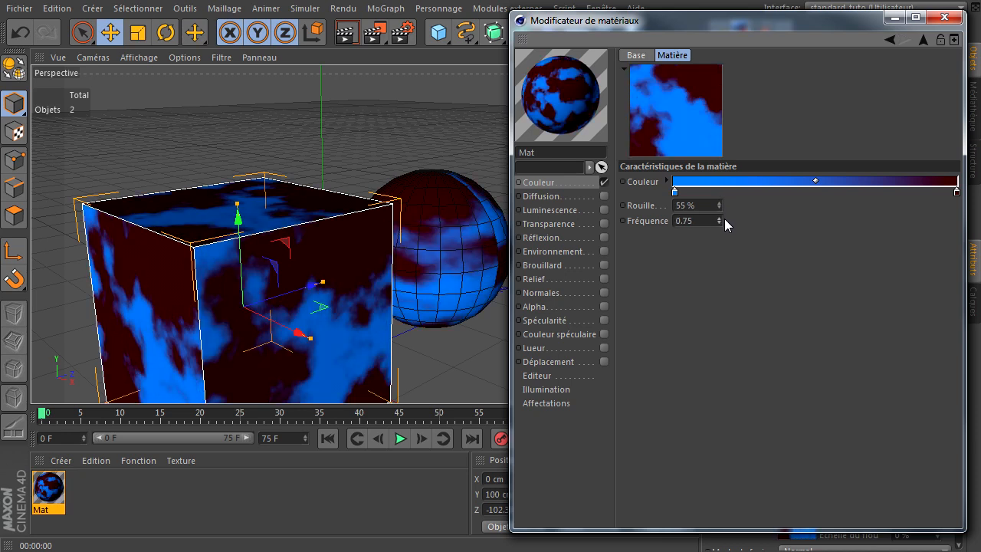
Replace the Rouille texture in Mat's Couleur channel with the Turbulence Surfaces shader and open its parameters.
left_click(922, 39)
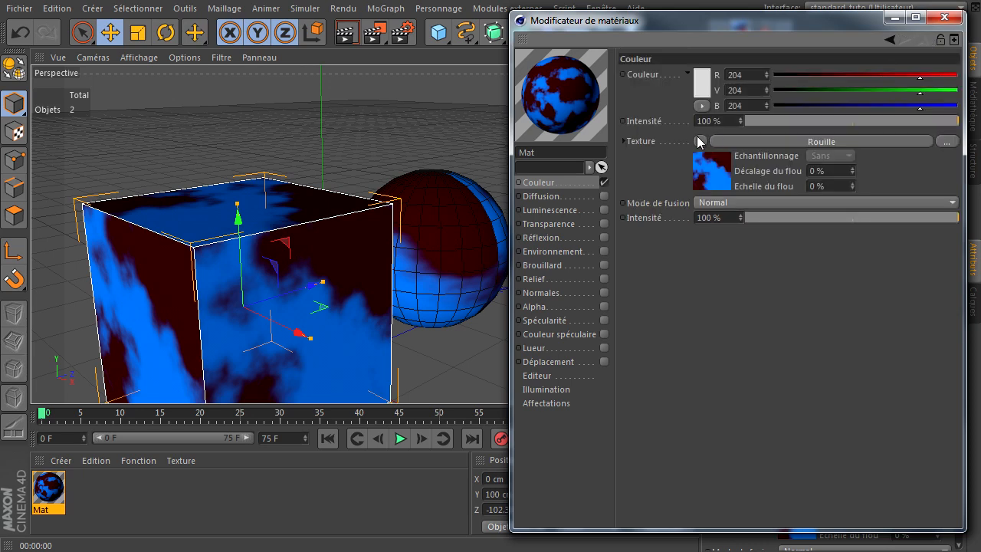
left_click(698, 141)
left_click(701, 156)
left_click(699, 141)
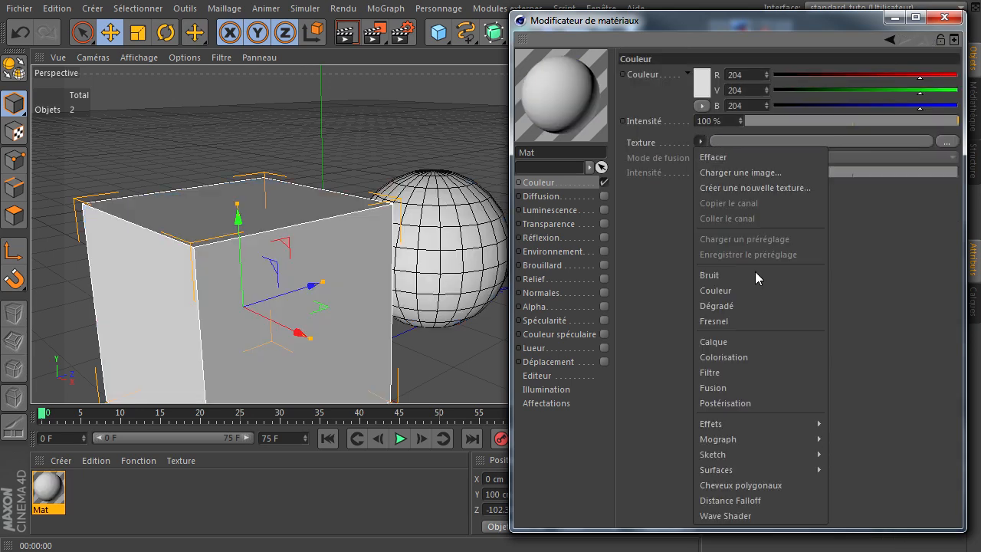
mouse_move(805, 470)
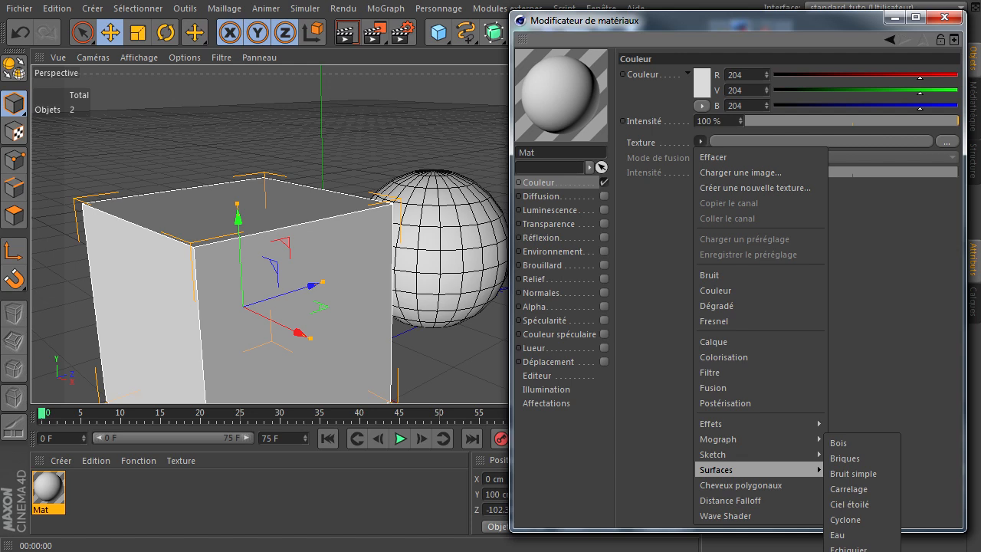
left_click(855, 551)
left_click(810, 142)
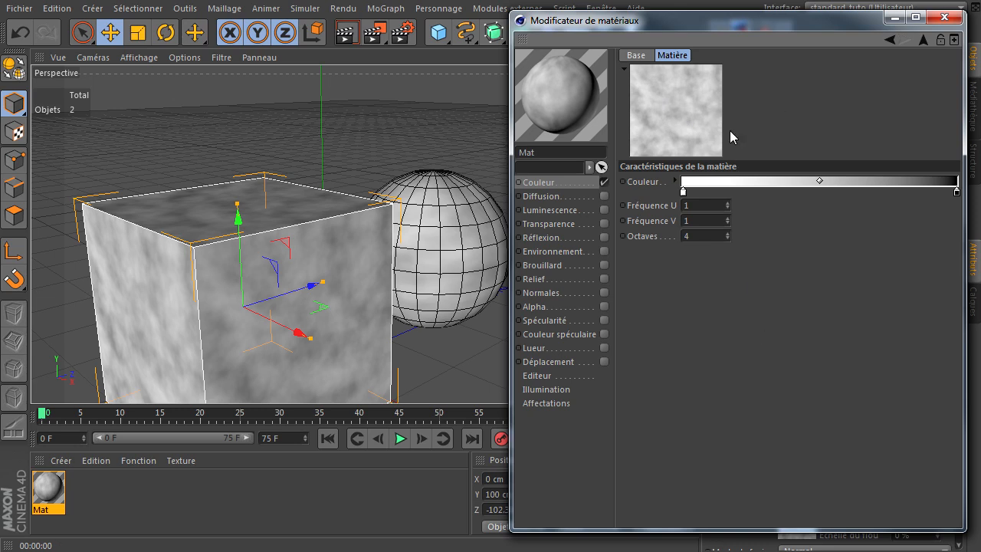
Replace the Turbulence texture in Mat's Couleur channel with the Vénus Surfaces shader and open its parameters.
left_click(923, 41)
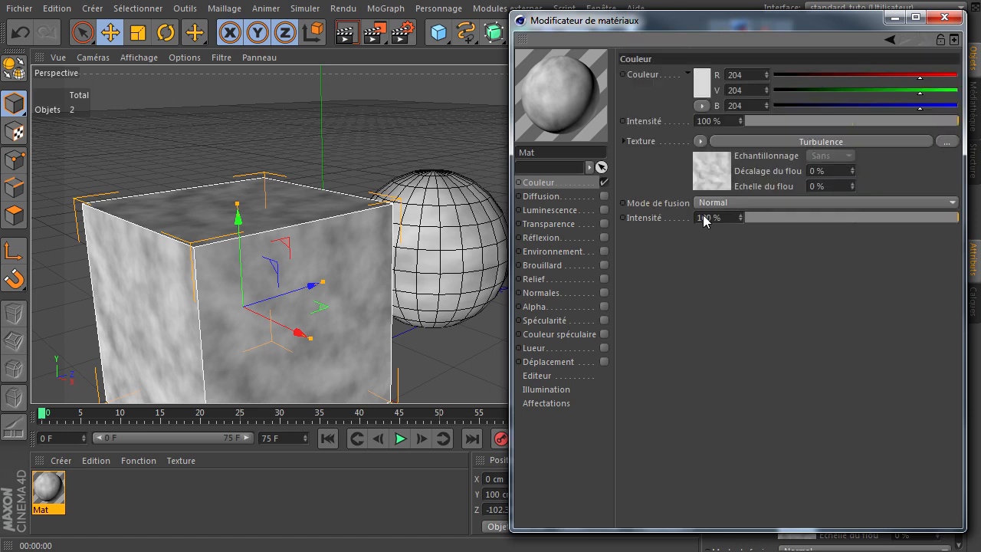
left_click(700, 142)
left_click(713, 157)
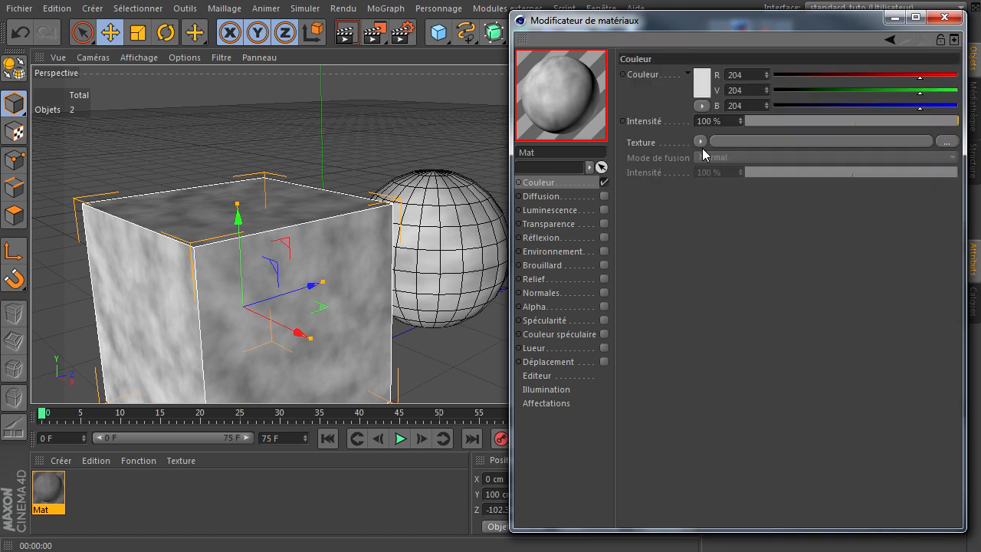
left_click(700, 142)
mouse_move(740, 468)
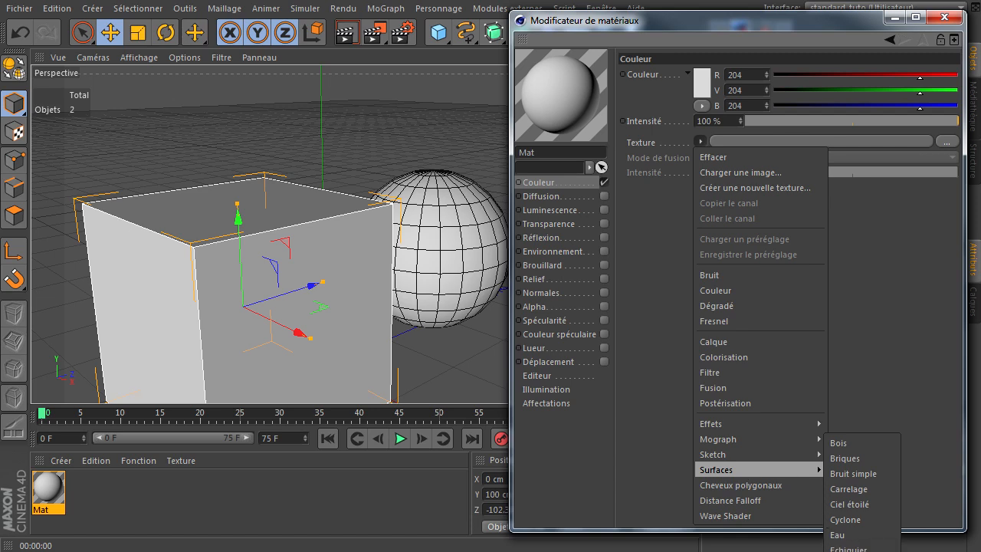
left_click(843, 551)
left_click(821, 144)
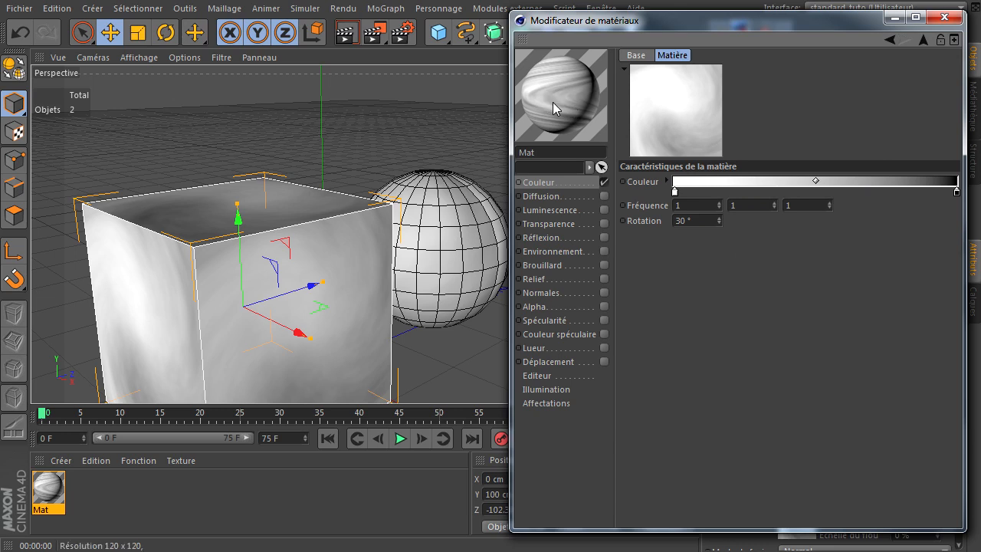
Examine the Vénus shader's Fréquence and Rotation parameters and the options of its texture preview.
key("Tab")
key("Tab")
left_click(694, 220)
right_click(672, 101)
left_click(692, 109)
right_click(677, 102)
left_click(698, 108)
Clear the Vénus texture from Mat's Couleur channel and review the list of Surfaces shaders.
left_click(923, 39)
left_click(700, 141)
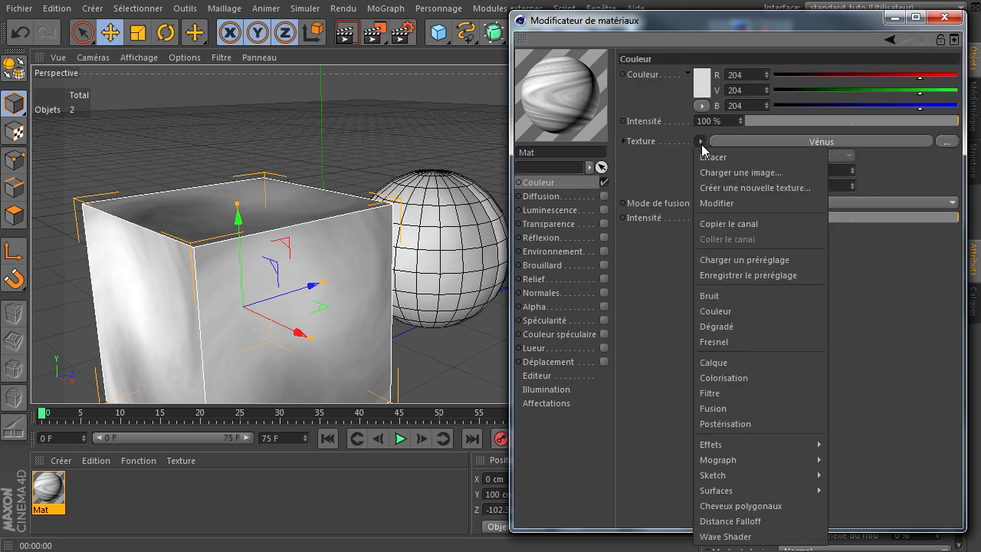
left_click(713, 157)
left_click(700, 141)
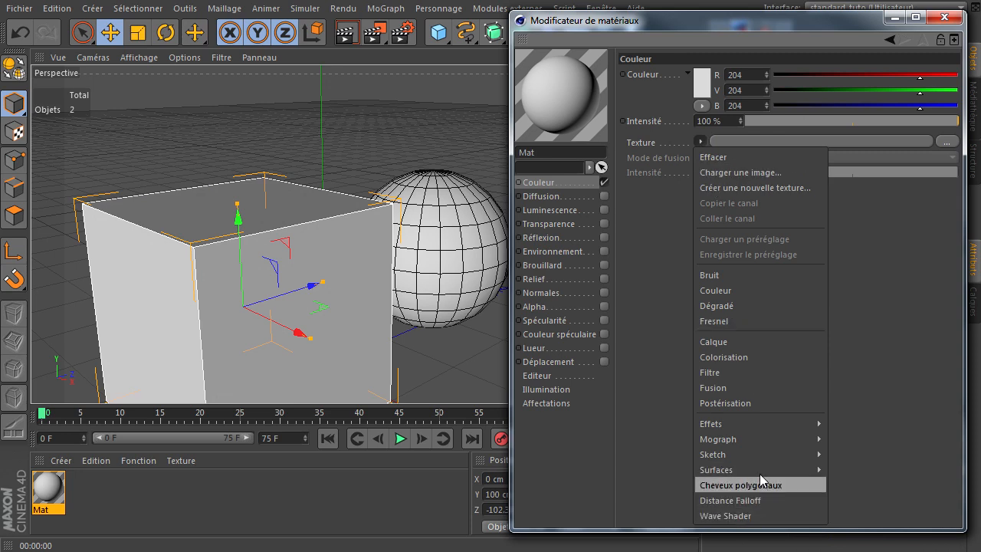
mouse_move(758, 466)
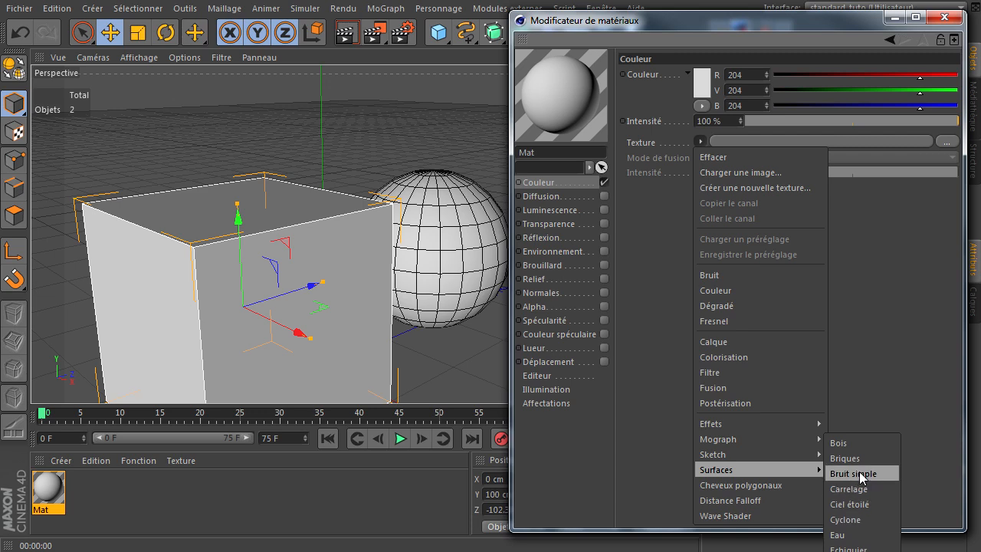
left_click(878, 313)
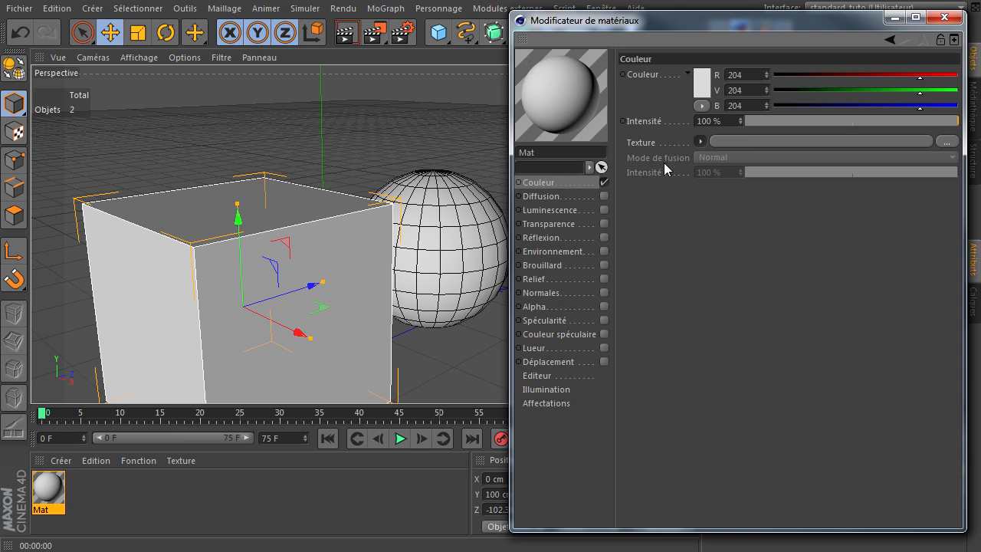
Load the Bruit shader as Mat's Couleur texture and set its noise type to Cranien.
left_click(701, 142)
left_click(770, 274)
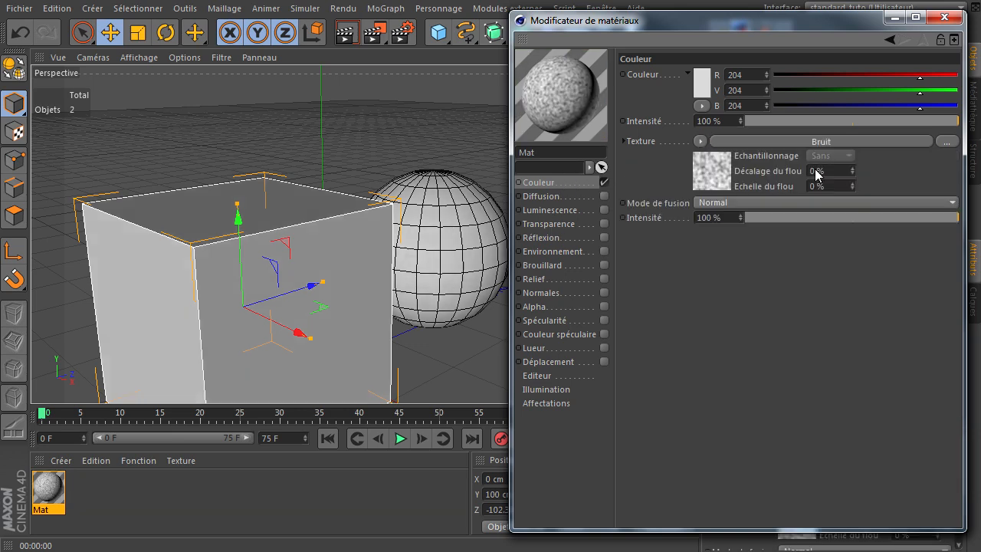
left_click(820, 142)
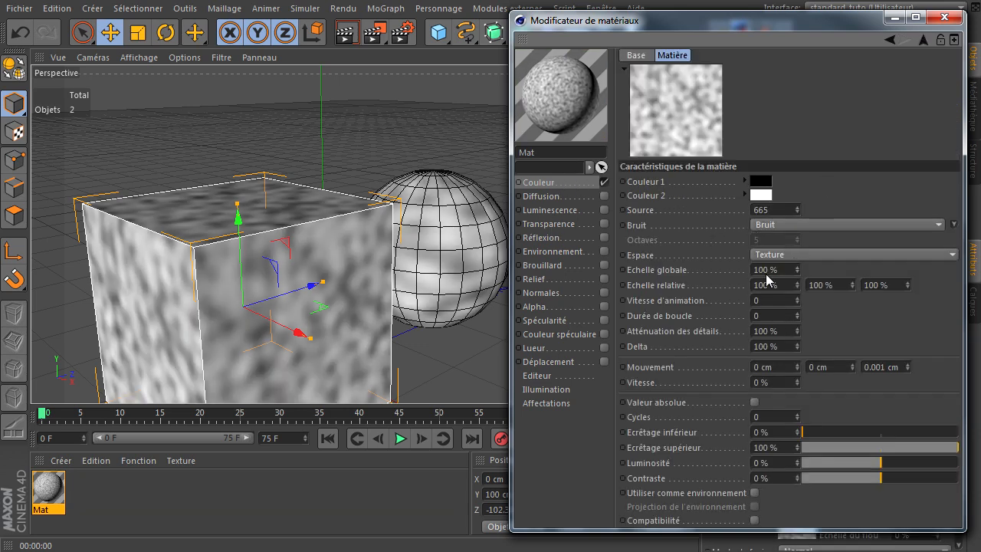
left_click(760, 223)
left_click(774, 300)
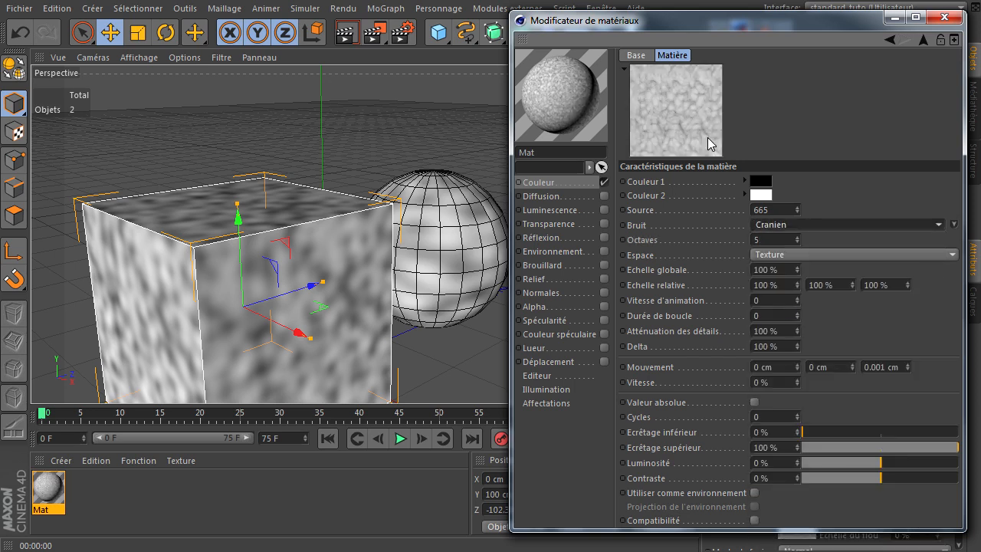
Test the Cranien noise with Echelle globale and Delta both at 10 %.
double_click(775, 270)
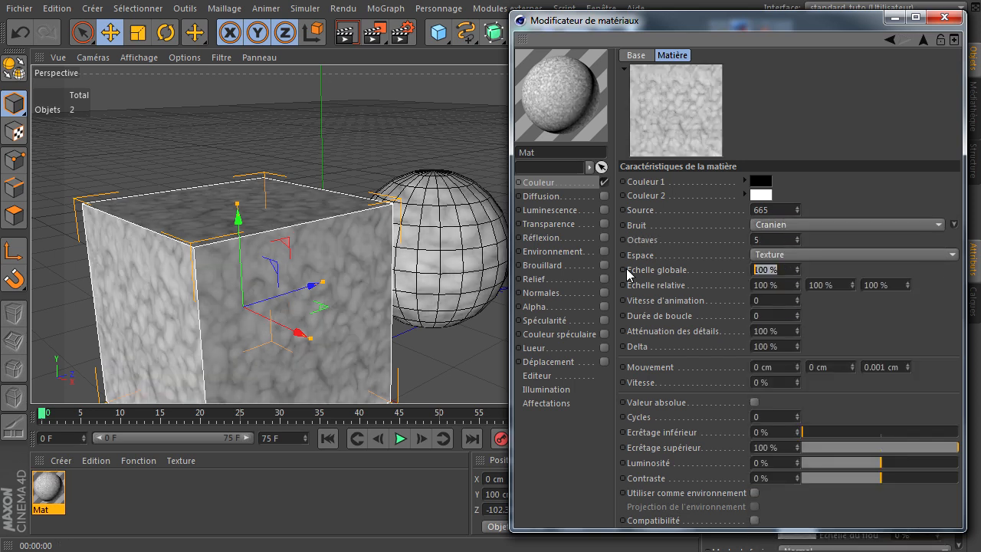
type("10")
double_click(775, 346)
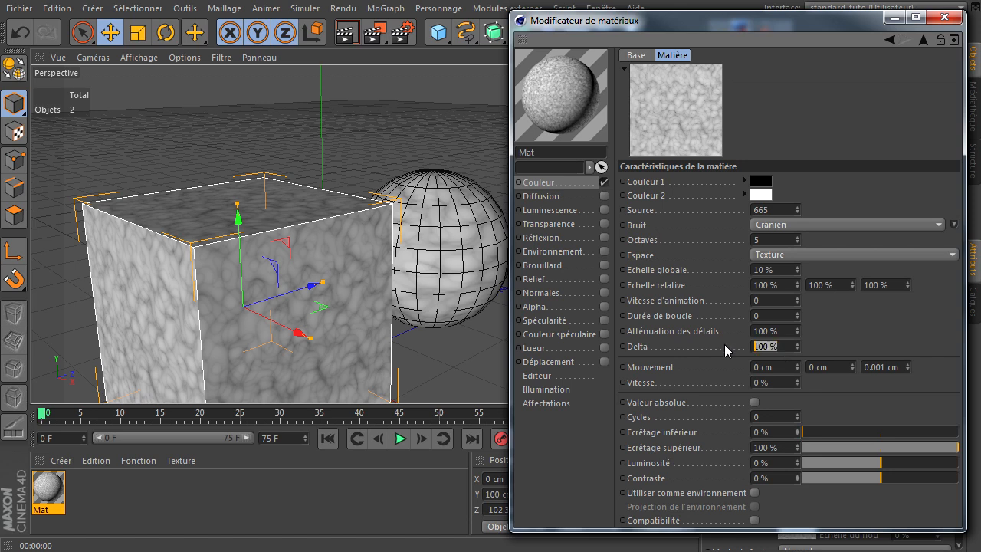
type("10")
key("Return")
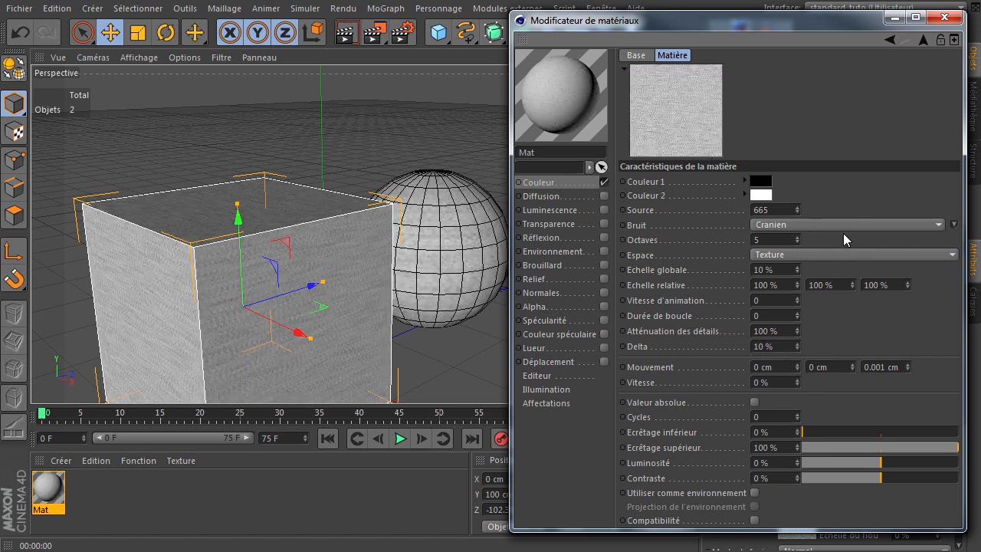
Set the Cranien noise's Echelle globale and Delta to 500 %.
double_click(775, 270)
type("500")
double_click(783, 348)
type("500")
key("Return")
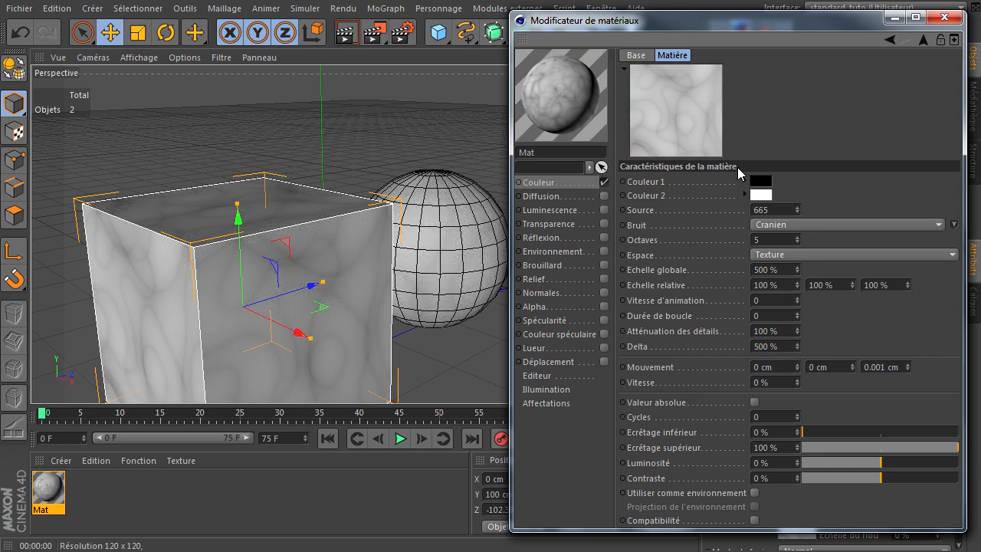
Try out successive noise types on the Bruit shader, starting with Bruit (boîtes) and ending on Gazeux.
left_click(793, 229)
left_click(794, 246)
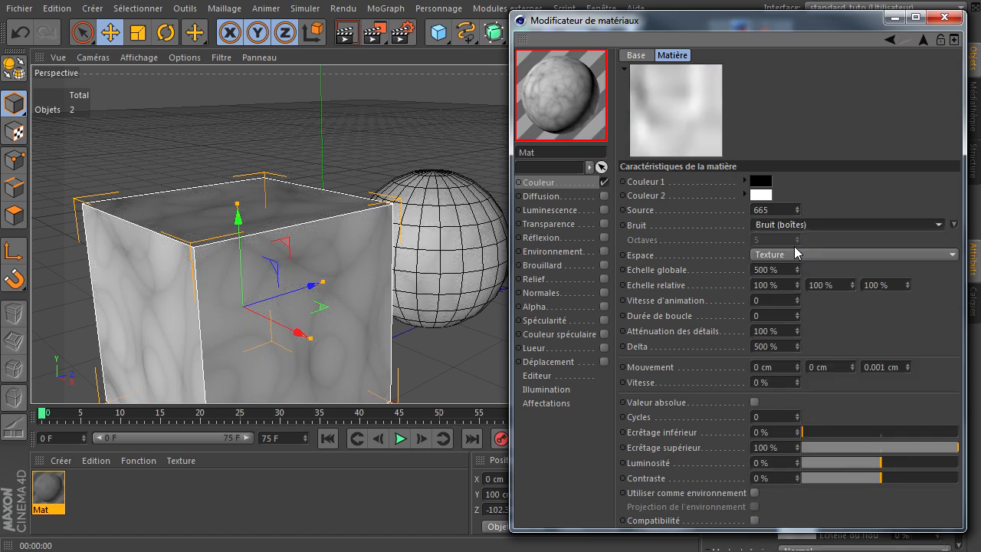
key("Down")
key("Down")
key("Down")
key("Down")
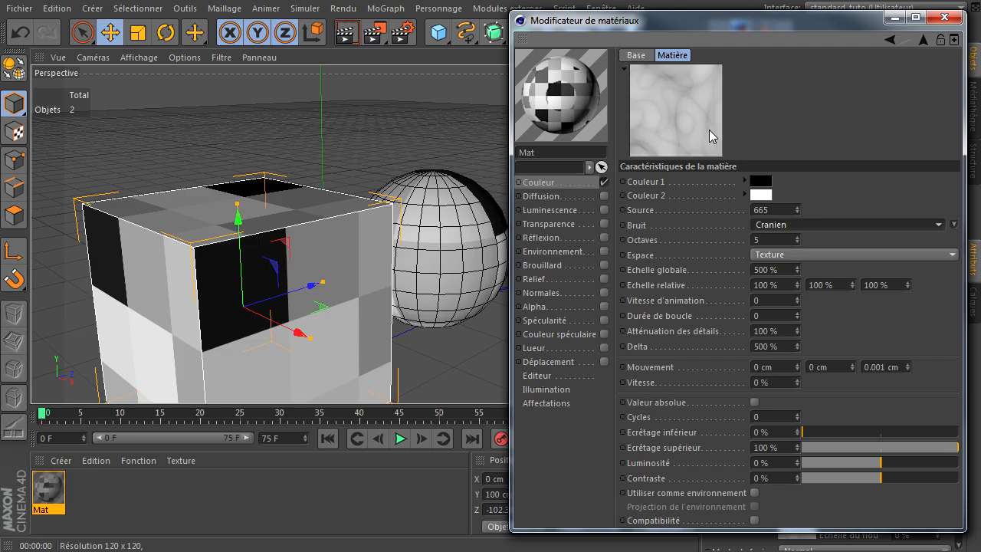
key("Down")
key("Down")
key("Down")
key("Down")
key("Down")
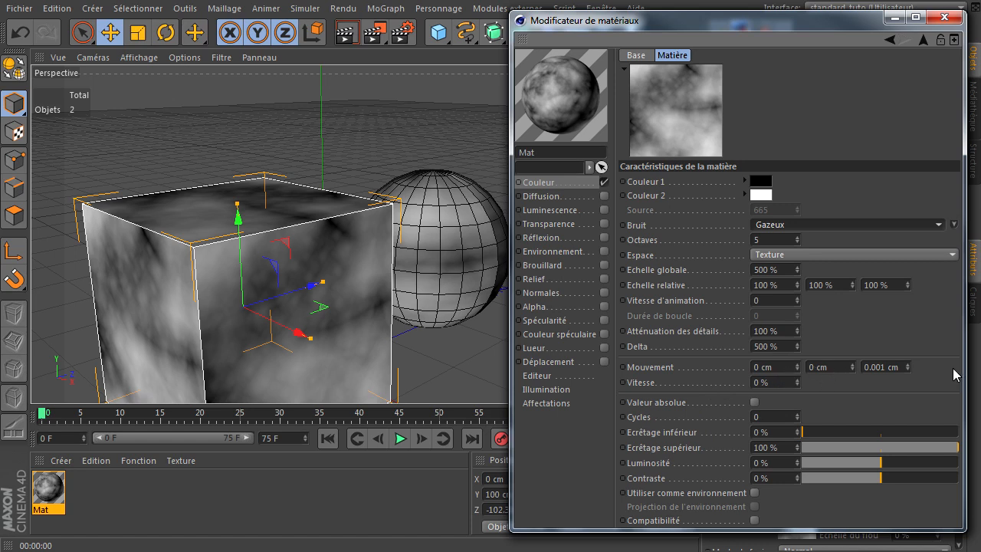
Set the Gazeux noise's Mouvement to 10 cm, 100 cm and 10 cm, and its Vitesse to 10 %.
left_click_drag(907, 367, 905, 367)
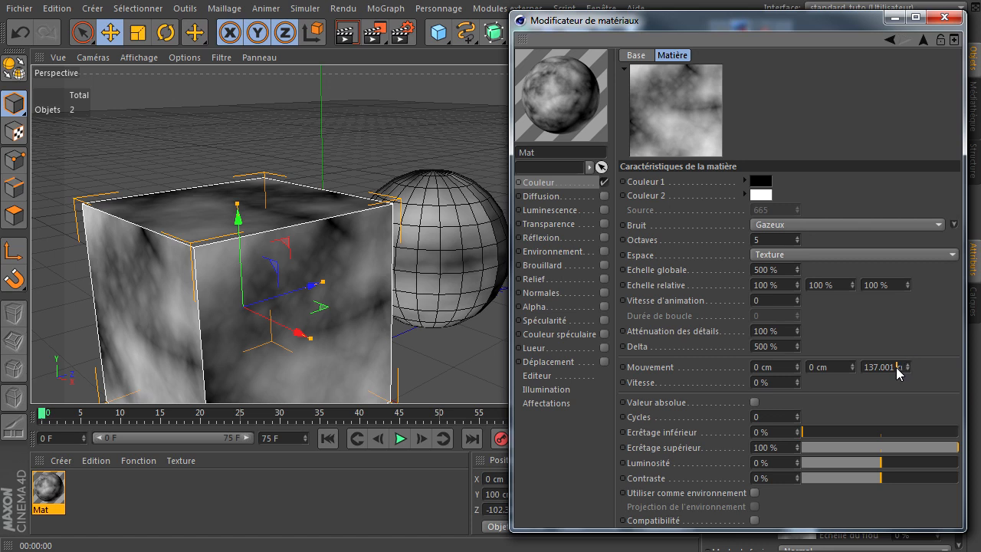
double_click(875, 367)
type("10")
double_click(835, 367)
type("100")
double_click(785, 367)
type("10")
key("Return")
double_click(781, 383)
type("10")
key("Return")
Play the Gazeux noise's animated preview with Vitesse d'animation raised to 0.3, and switch the animated preview off.
right_click(691, 141)
left_click(714, 151)
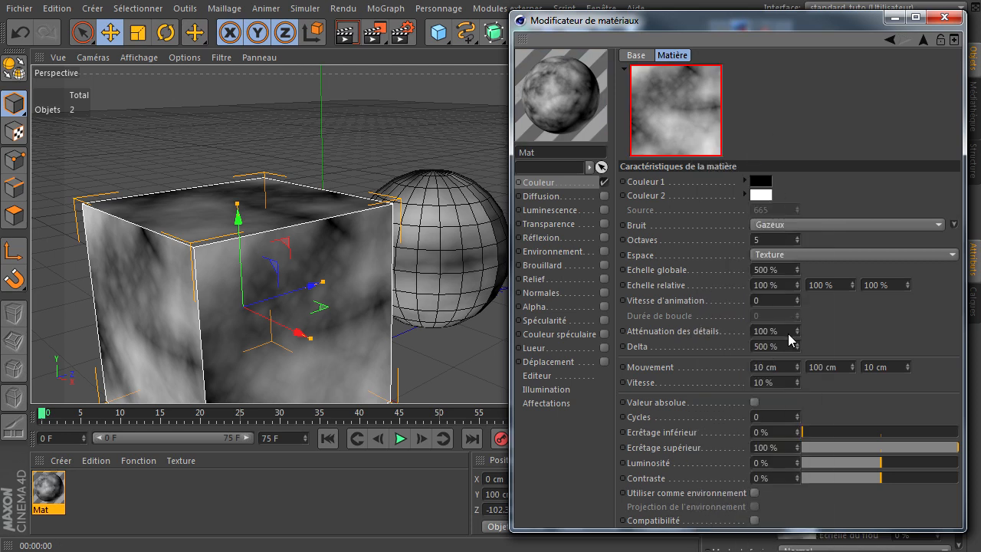
left_click(798, 299)
left_click(798, 298)
left_click(798, 298)
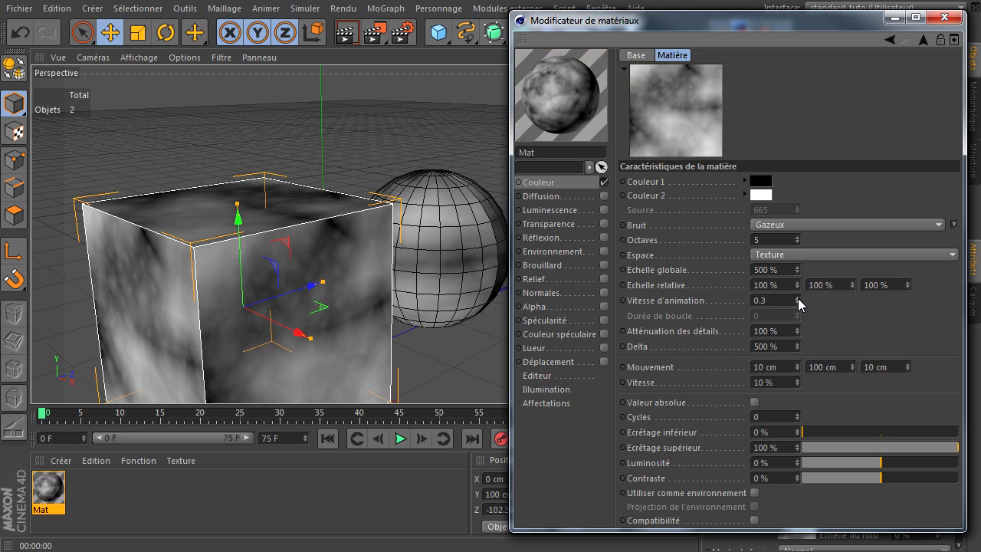
right_click(693, 120)
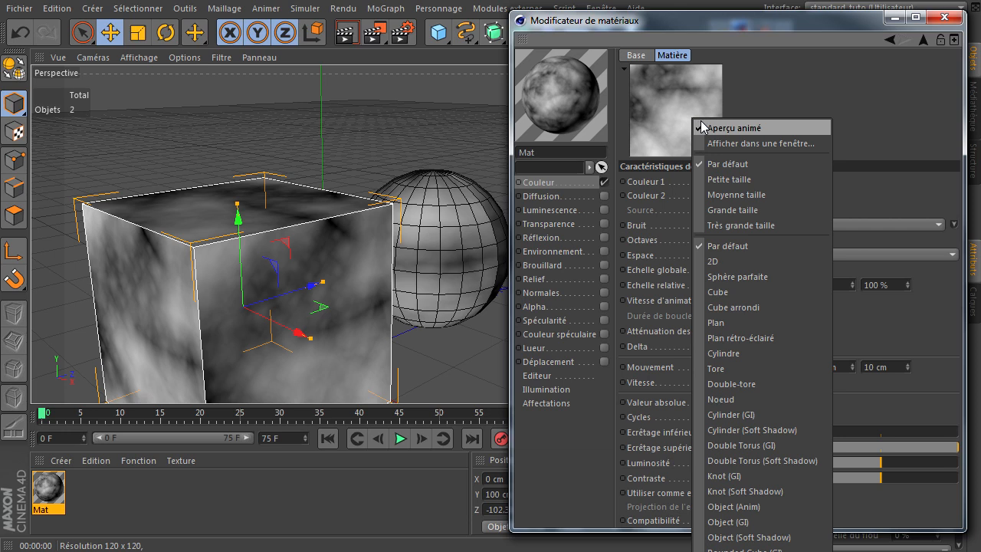
left_click(705, 128)
Replace Mat's Couleur texture with the Dégradé shader and set its Turbulence to 50 %.
left_click(925, 41)
left_click(699, 142)
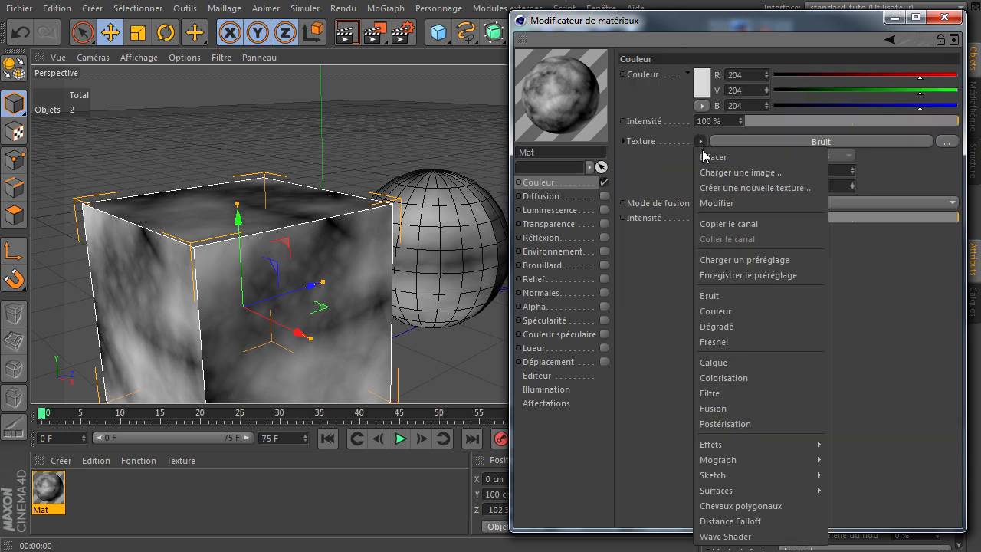
mouse_move(764, 491)
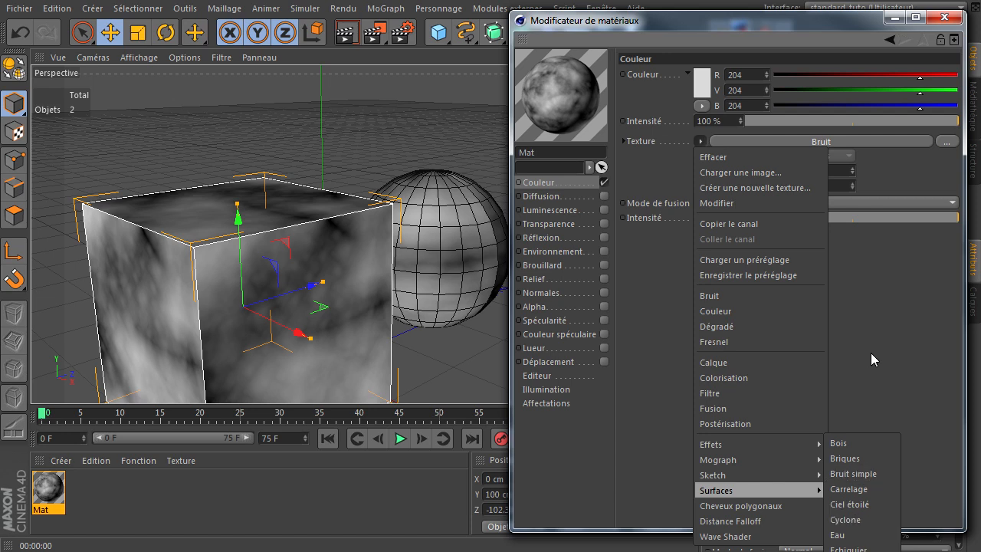
left_click(829, 244)
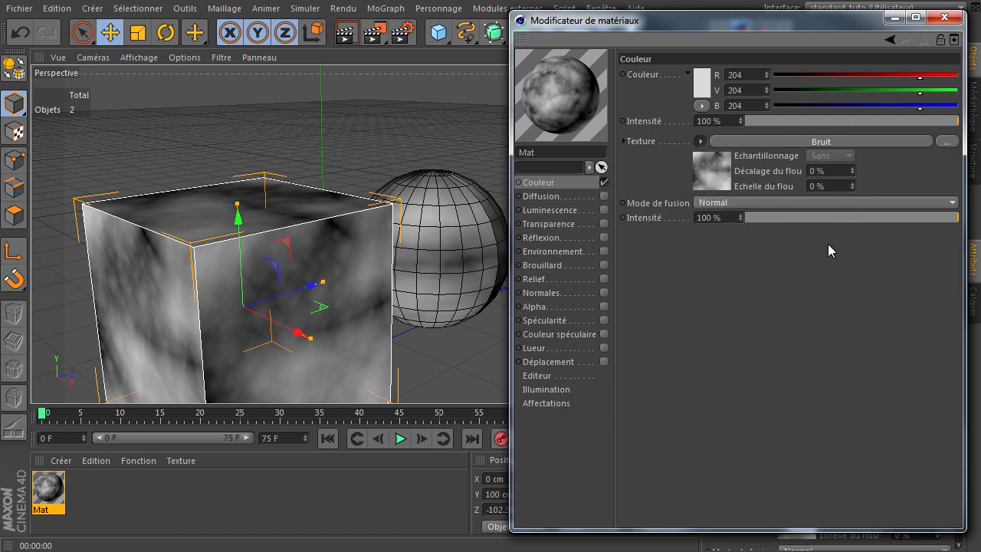
left_click(700, 142)
left_click(742, 328)
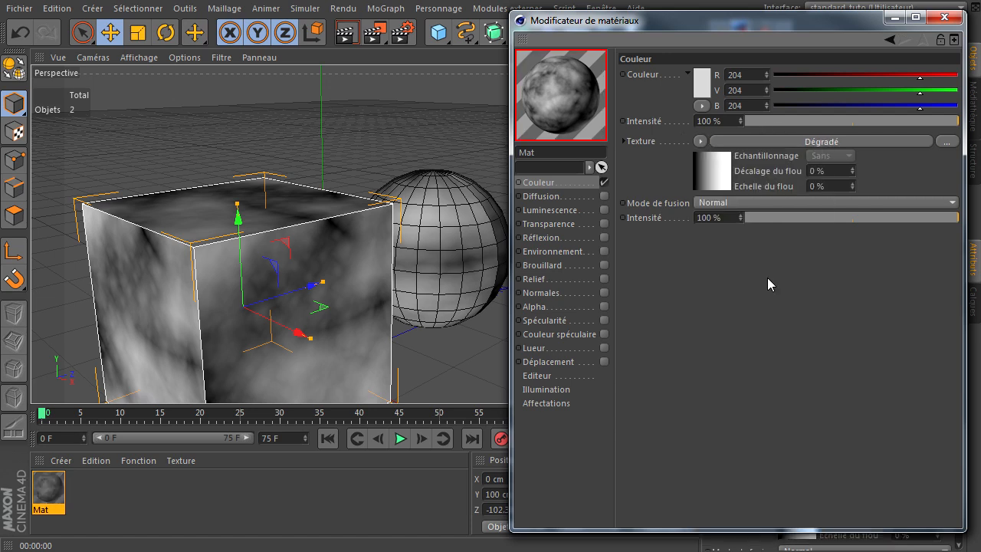
left_click(749, 143)
double_click(701, 281)
type("50")
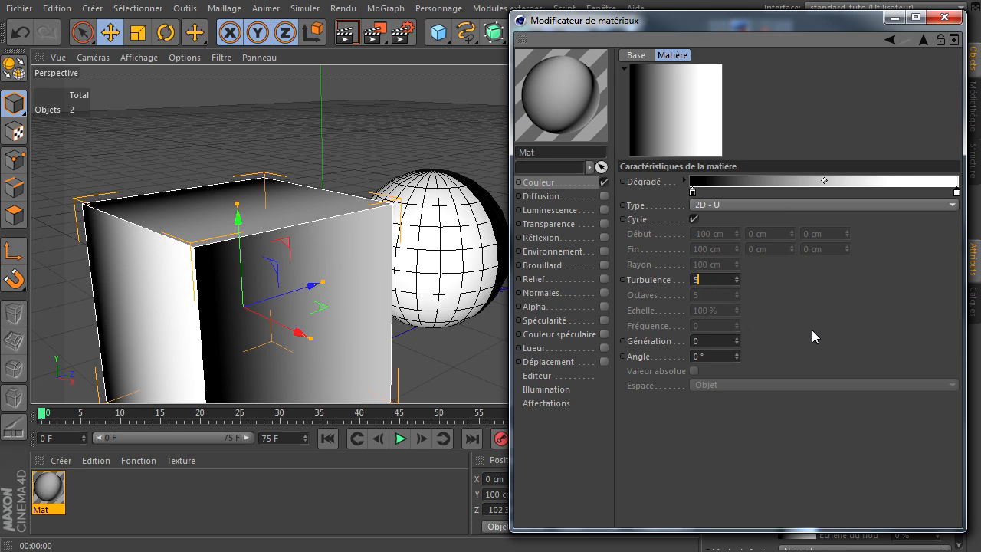
key("Return")
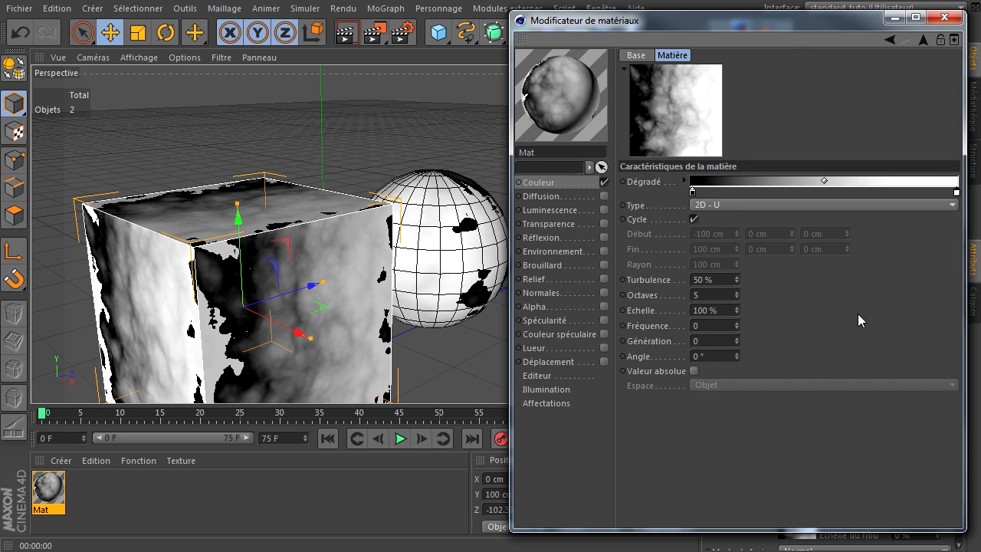
Clear the Dégradé texture from Mat's Couleur channel and look over the available texture shaders, including Surfaces.
left_click(570, 184)
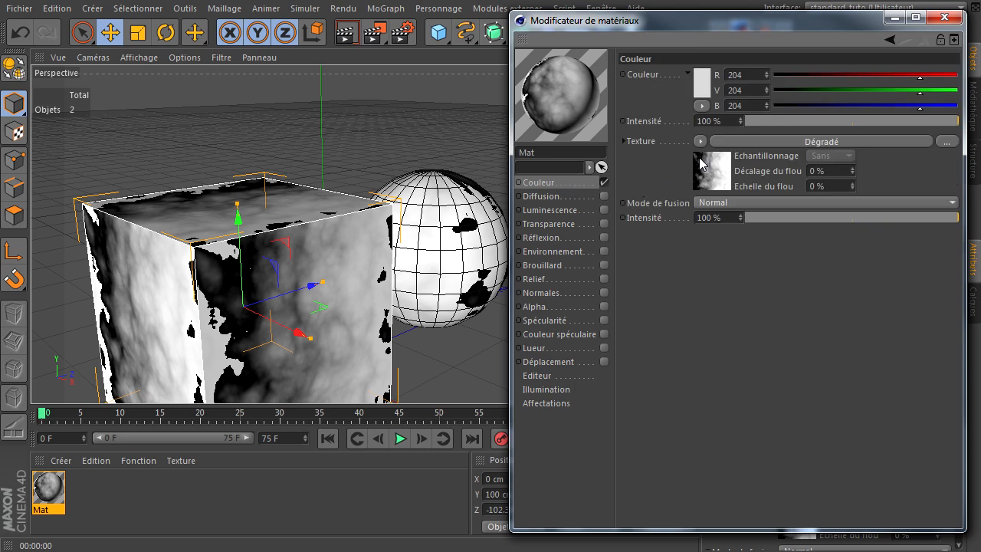
left_click(699, 141)
left_click(712, 157)
left_click(699, 141)
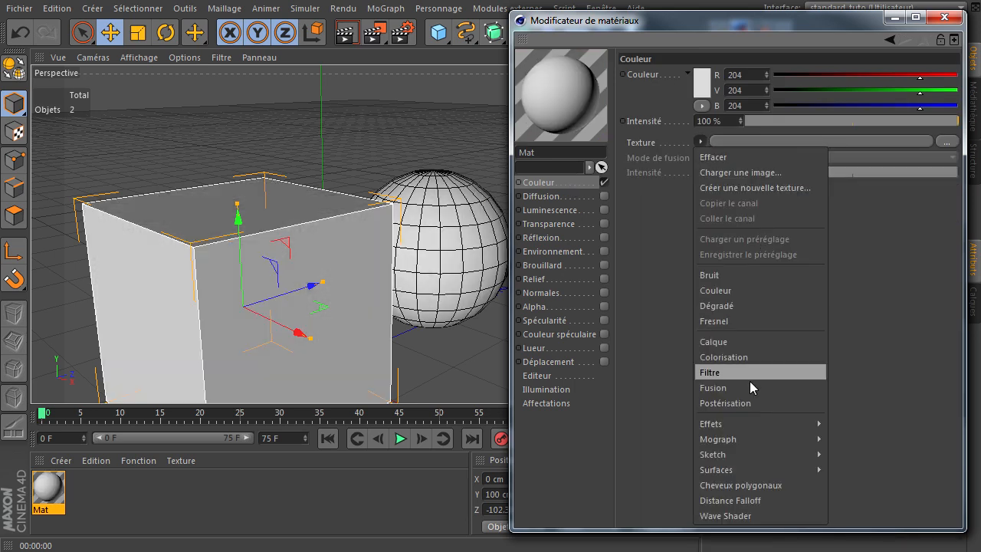
mouse_move(752, 470)
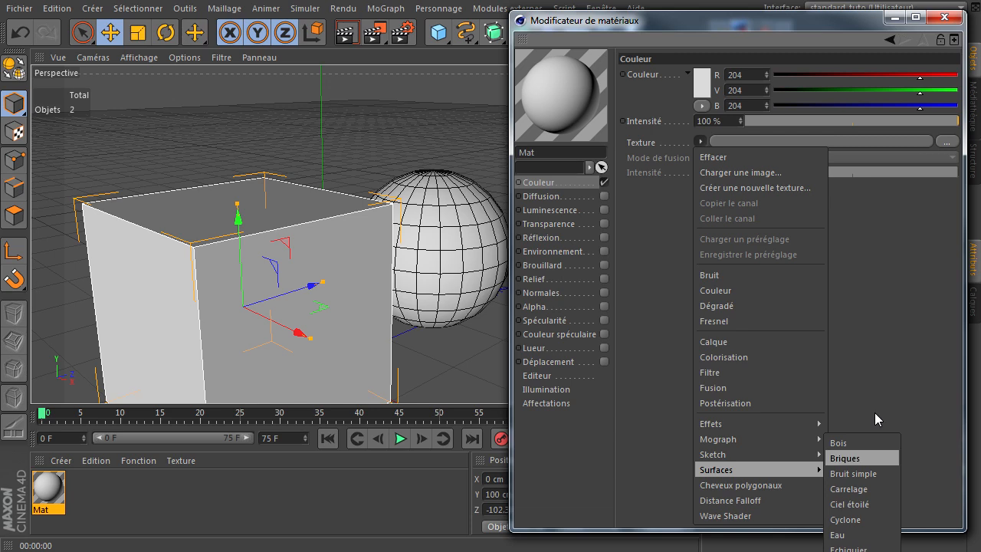
left_click(867, 367)
Look over the Matière presets for creating materials, close the material editor and deselect Mat.
left_click(61, 461)
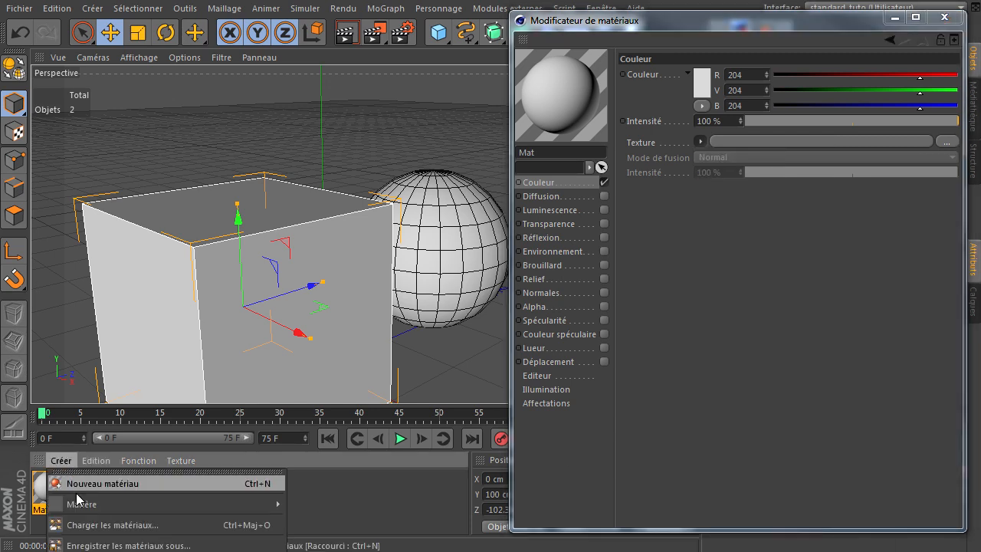
mouse_move(230, 504)
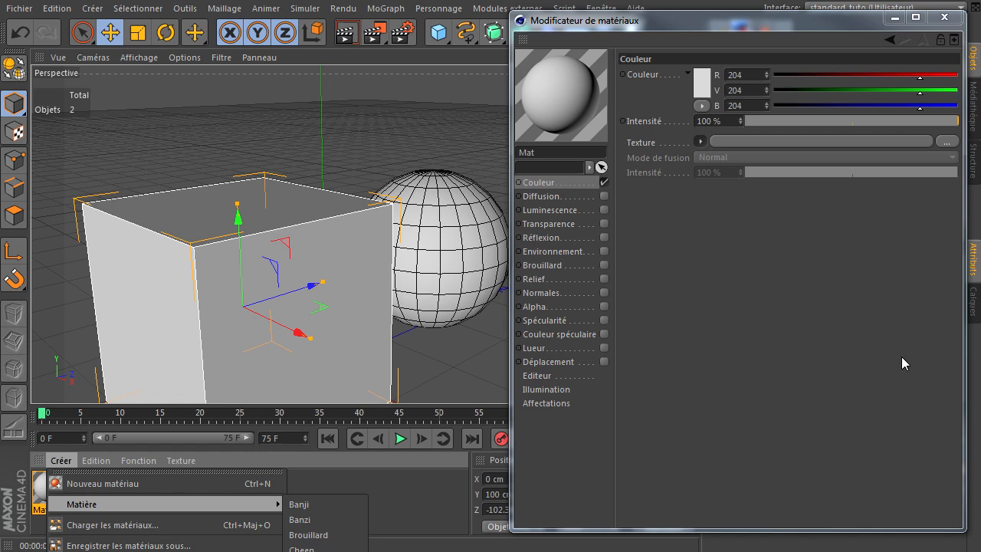
left_click(867, 362)
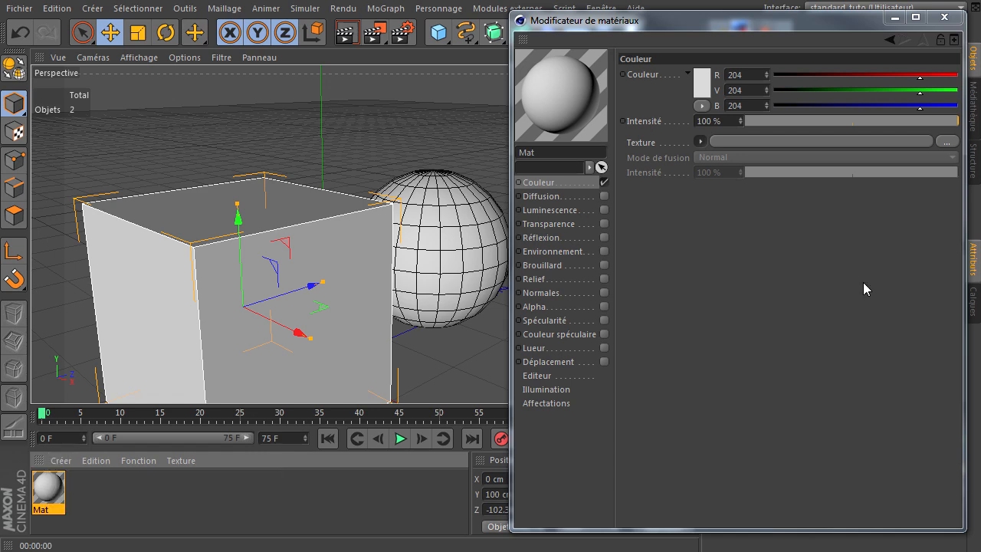
left_click(944, 17)
left_click(328, 483)
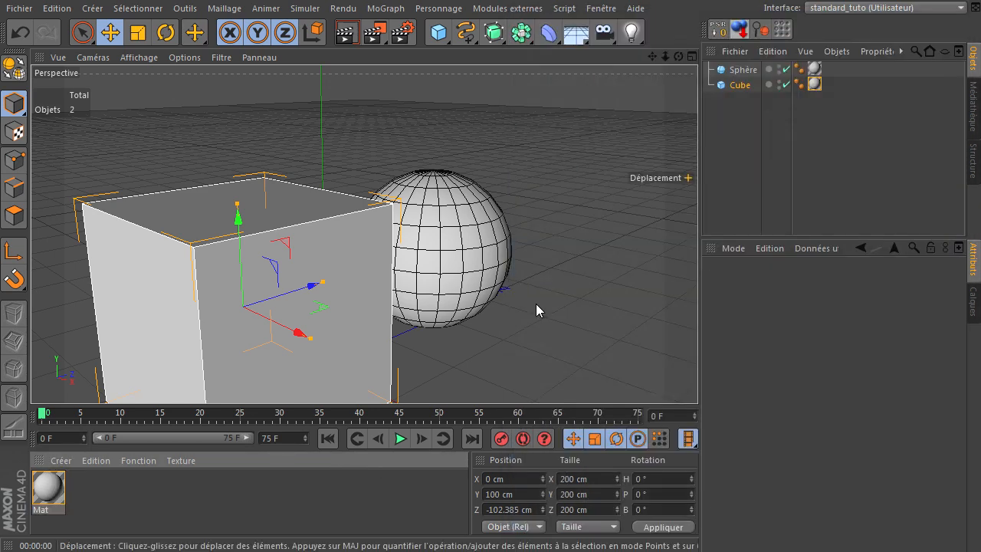